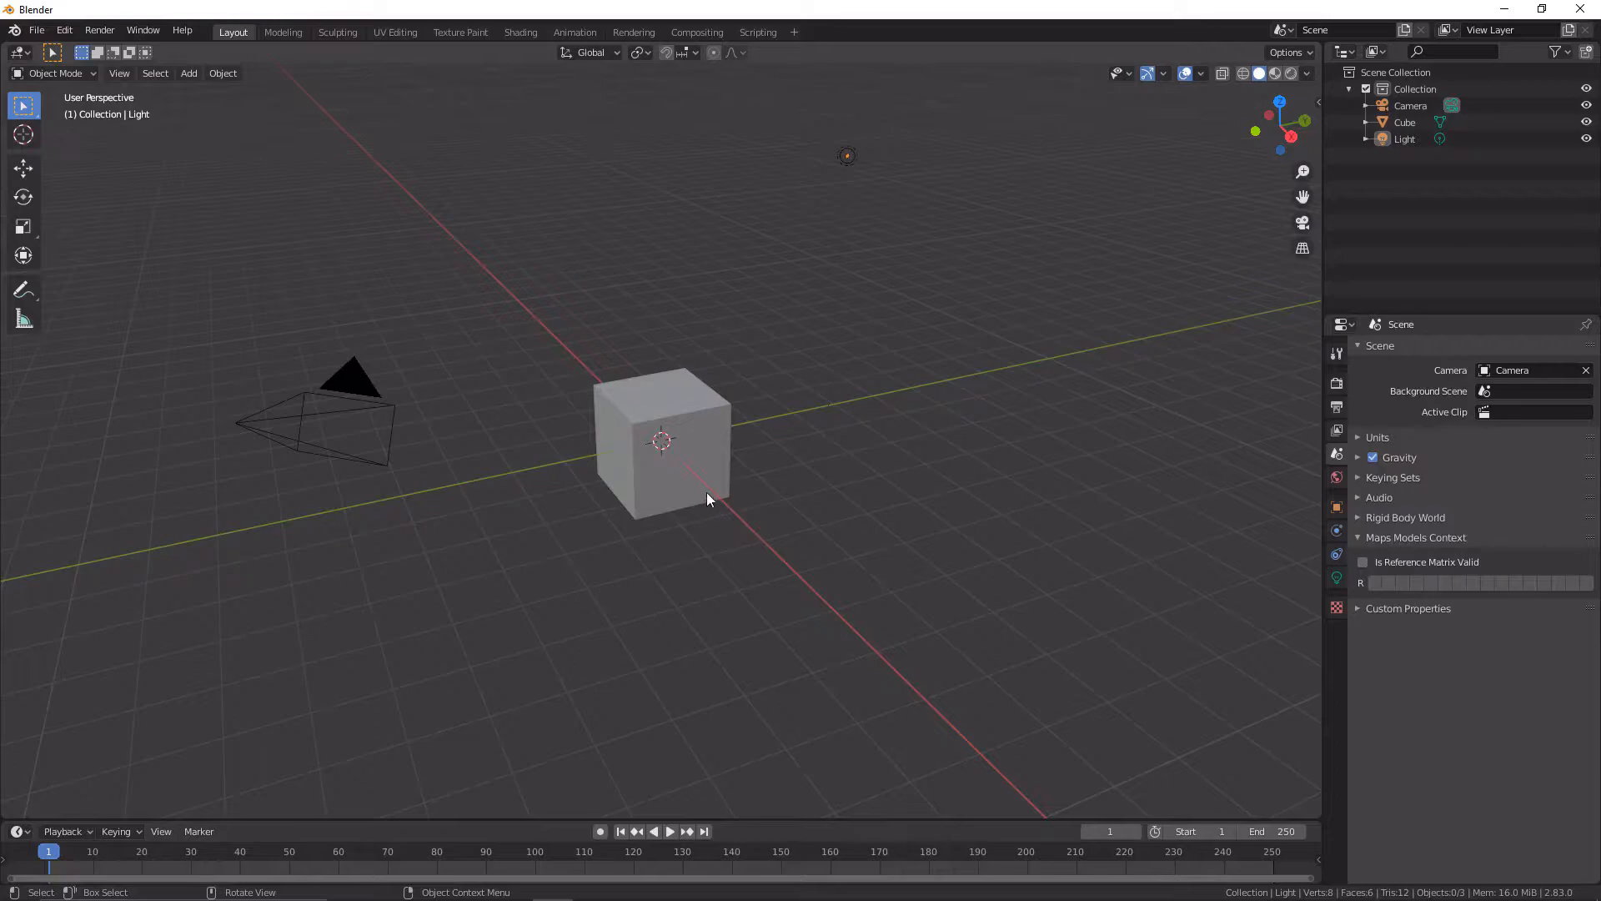
Delete the default cube and add a UV sphere at the world origin
key(Delete)
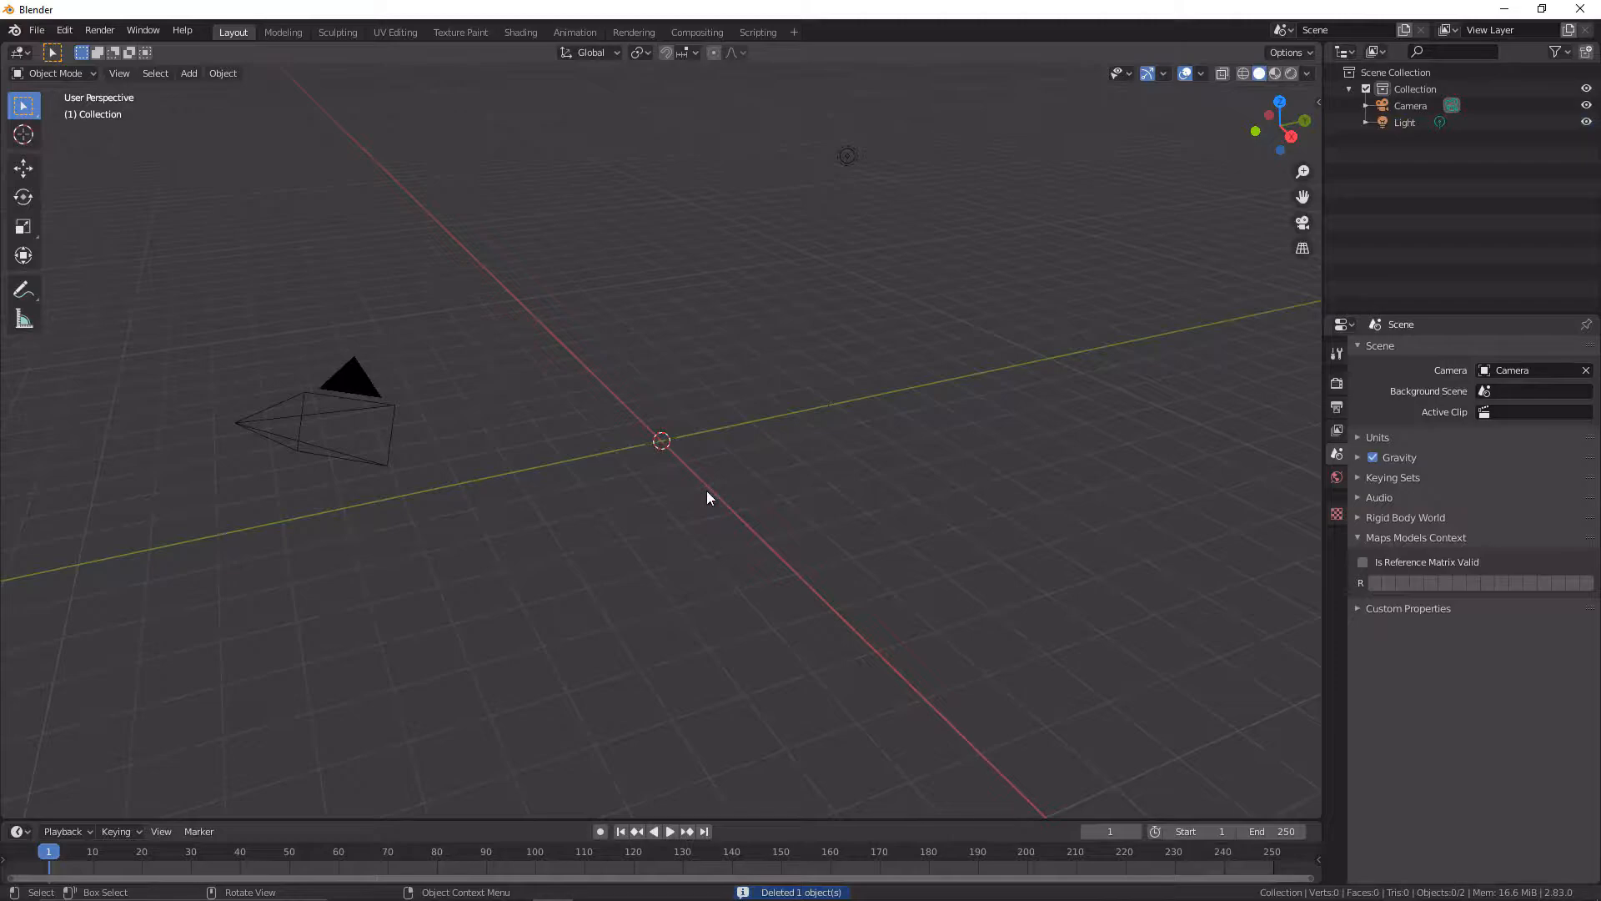
mouse_move(709, 491)
middle_down()
mouse_move(756, 503)
mouse_move(737, 503)
middle_up()
key(shift+a)
mouse_move(738, 503)
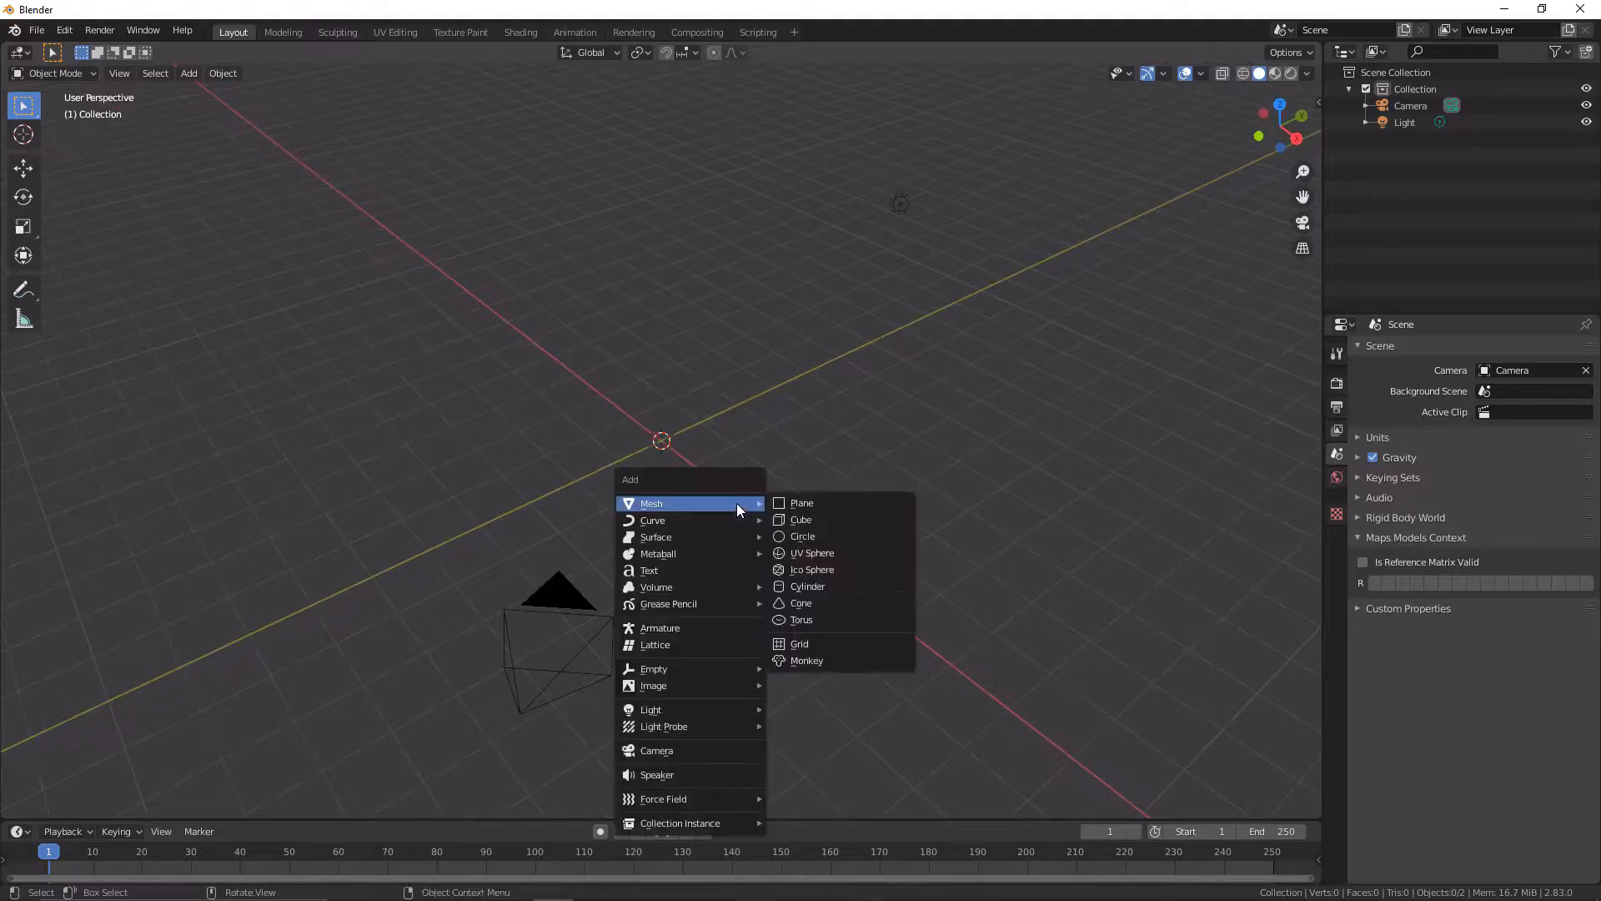
click(813, 553)
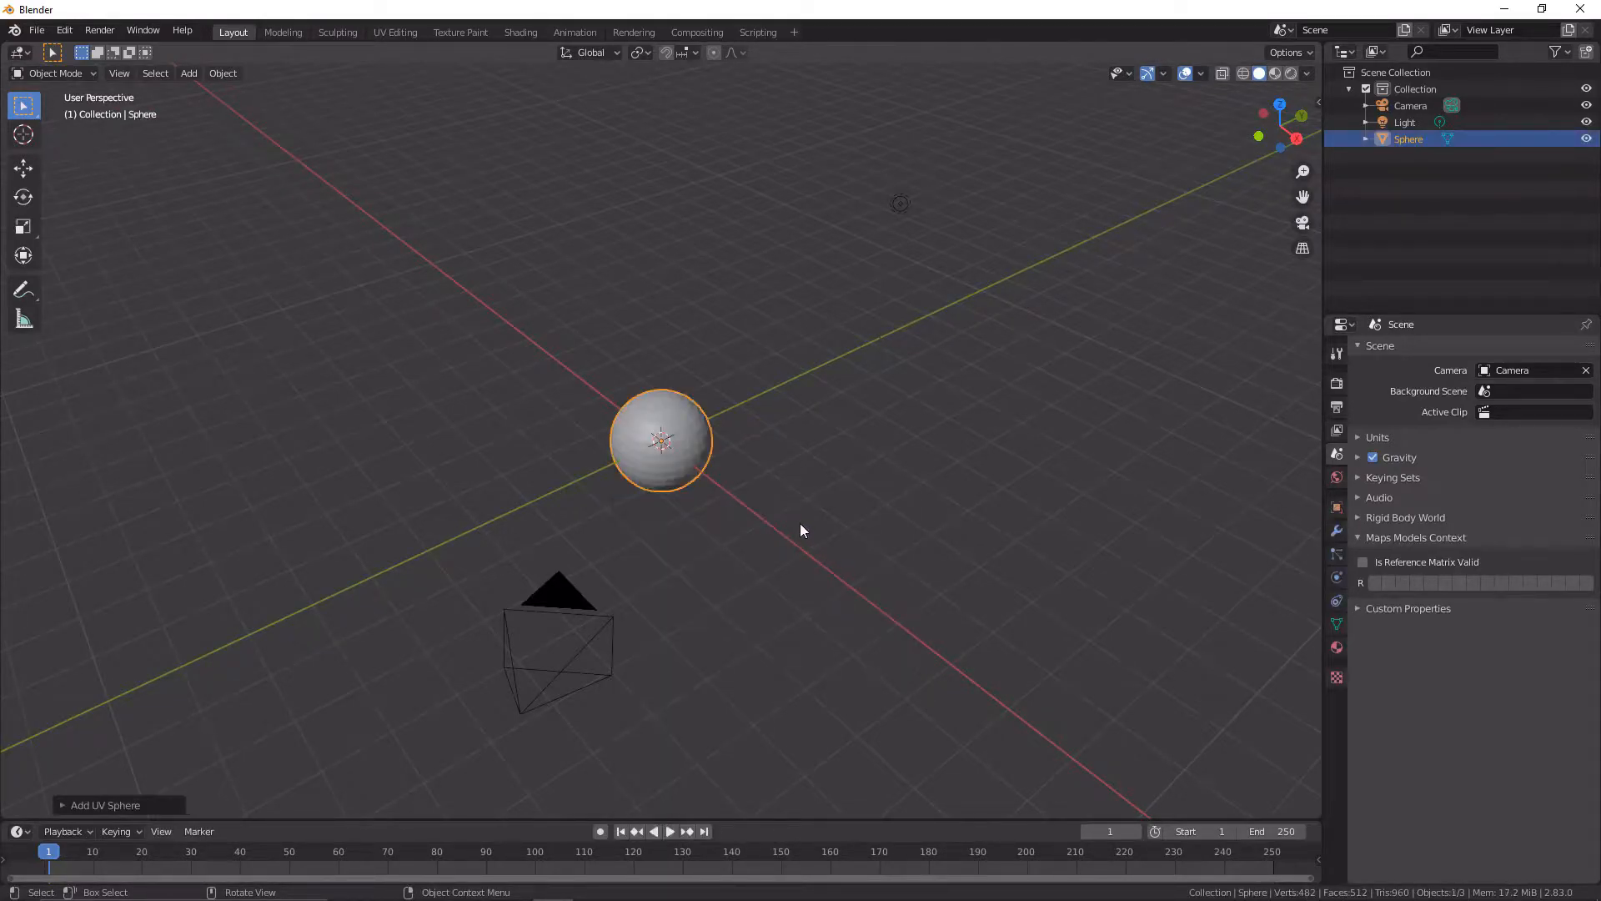
Raise the sphere along the global Z axis, well above the grid floor
key(g)
key(z)
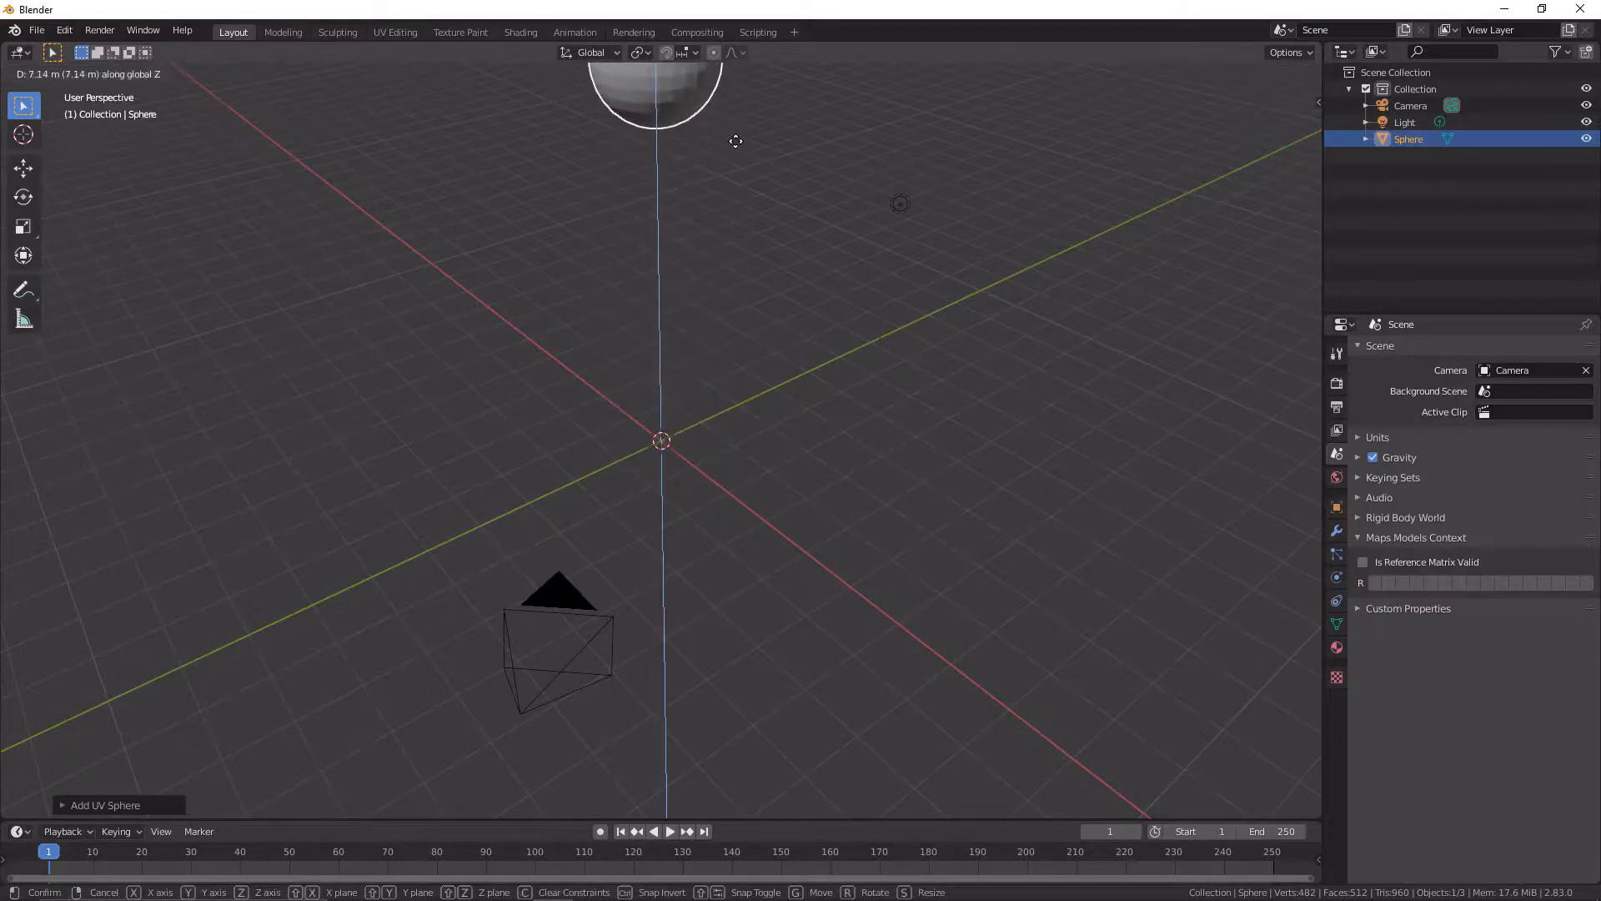
click(735, 141)
scroll(762, 173, down, 2)
key(g)
key(z)
click(762, 169)
Duplicate the sphere along the negative X axis, leaving a small gap beside the original
middle_drag(760, 165, 925, 227)
key(shift+d)
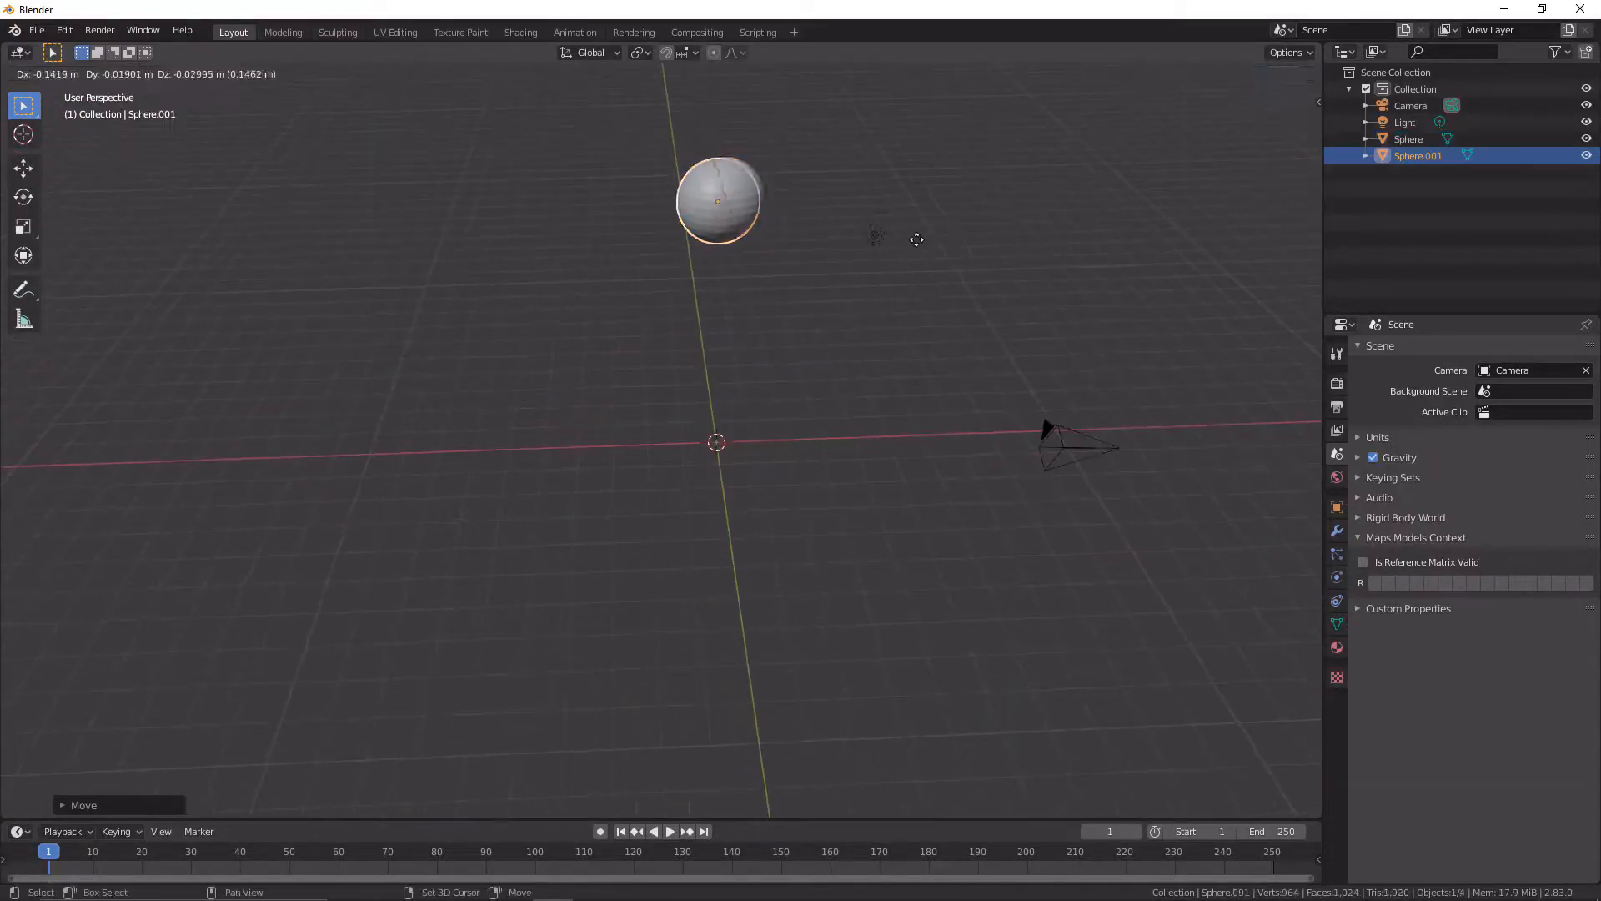
key(x)
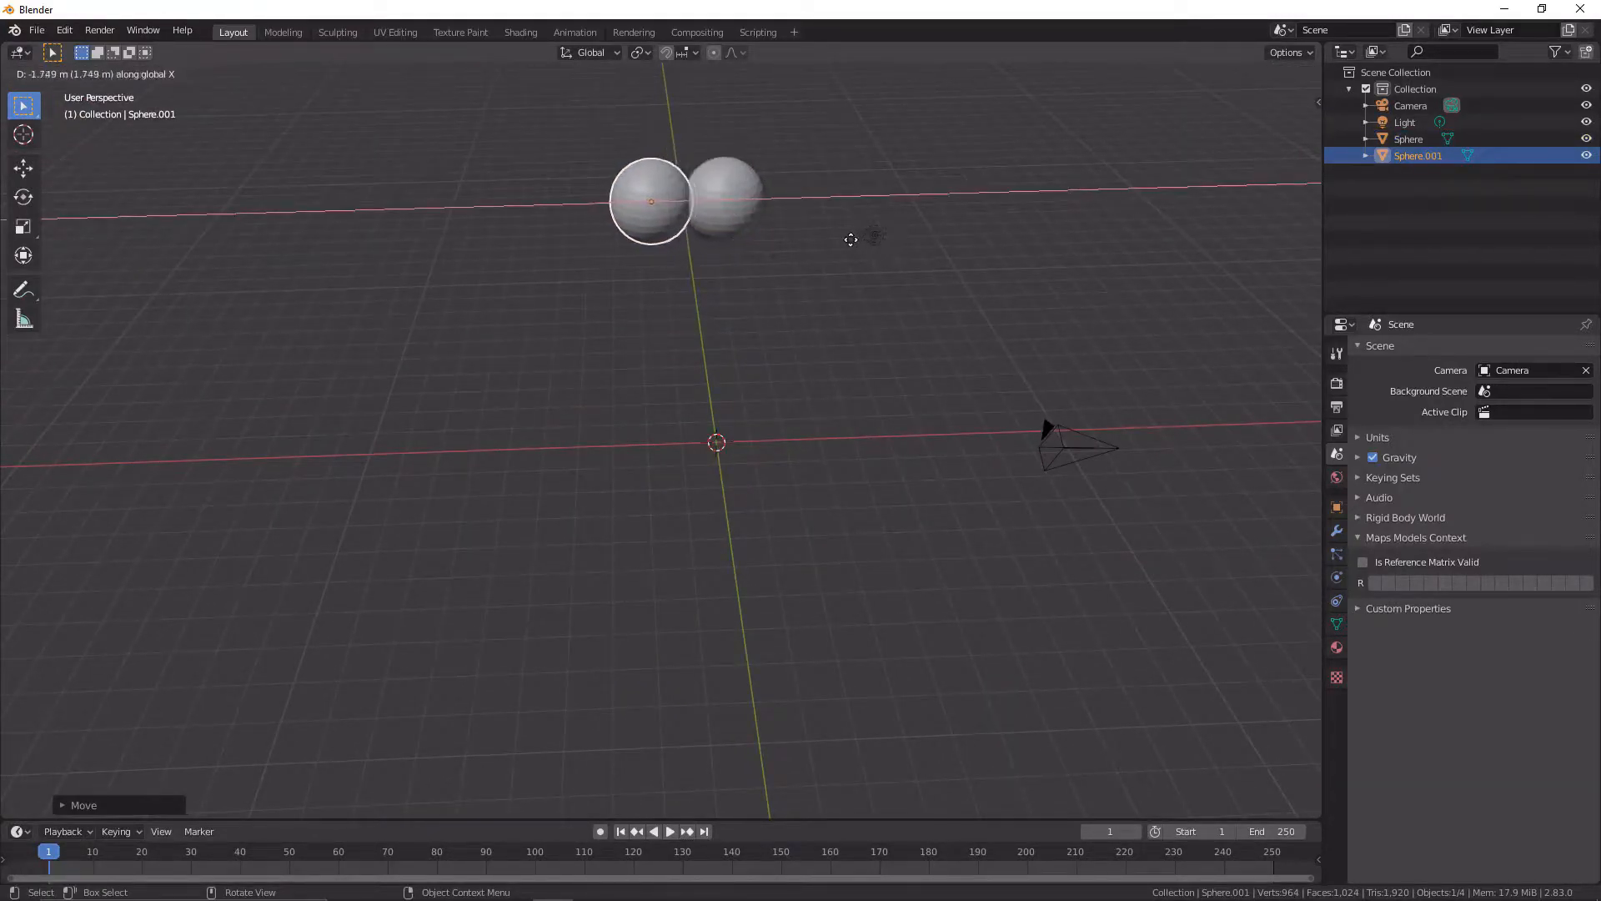
click(822, 242)
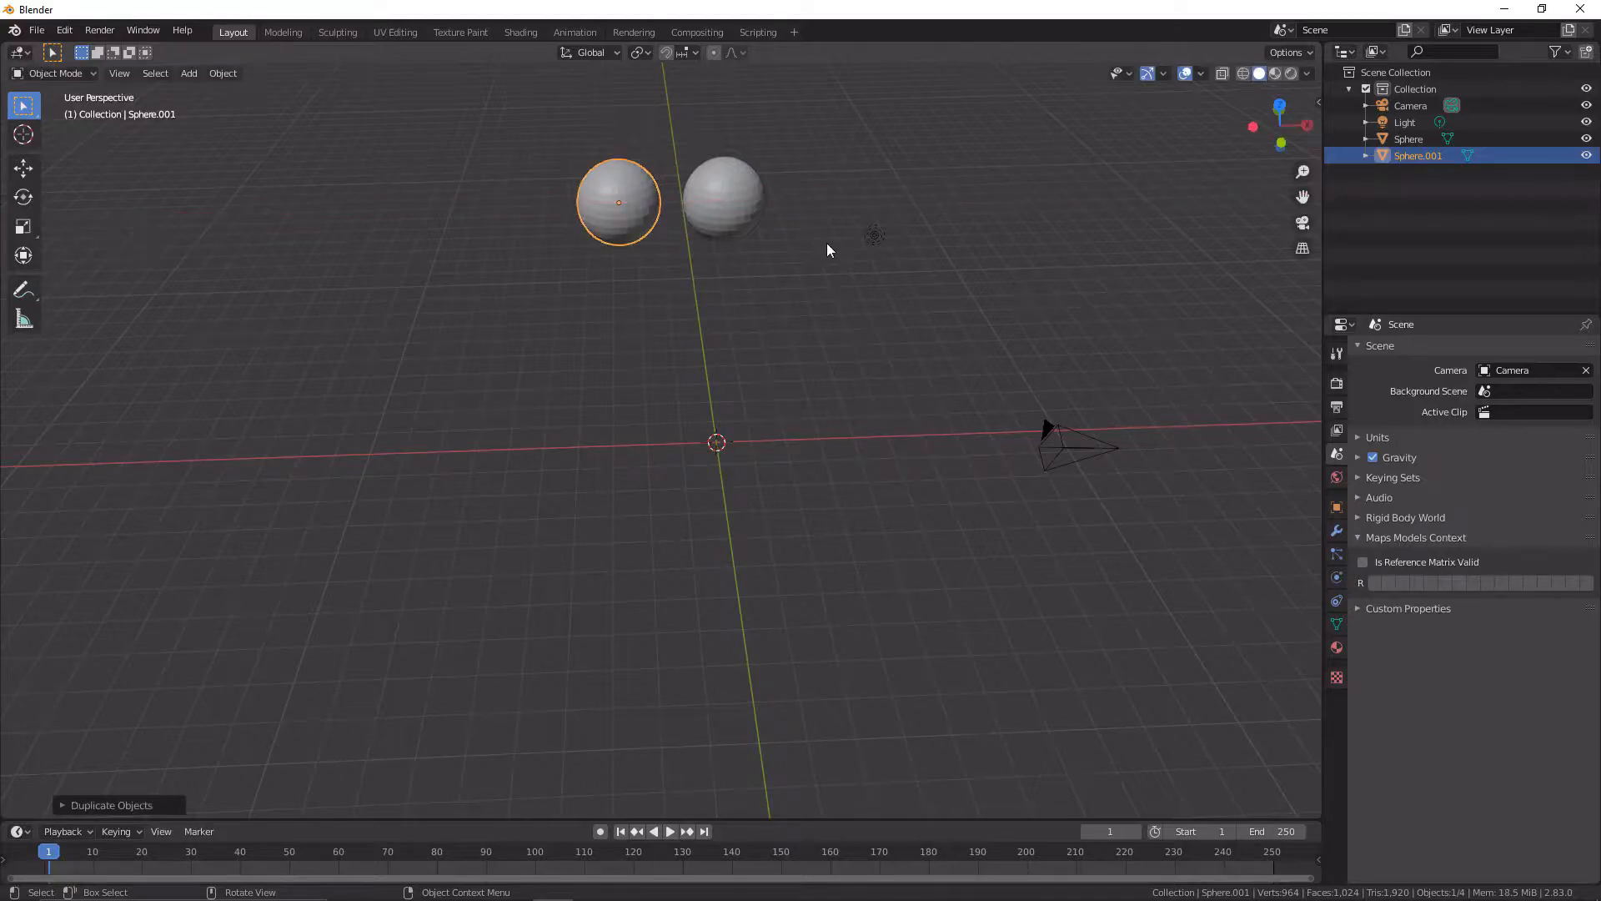
Duplicate both spheres straight up along Z to form a second row just above them
drag(527, 149, 824, 272)
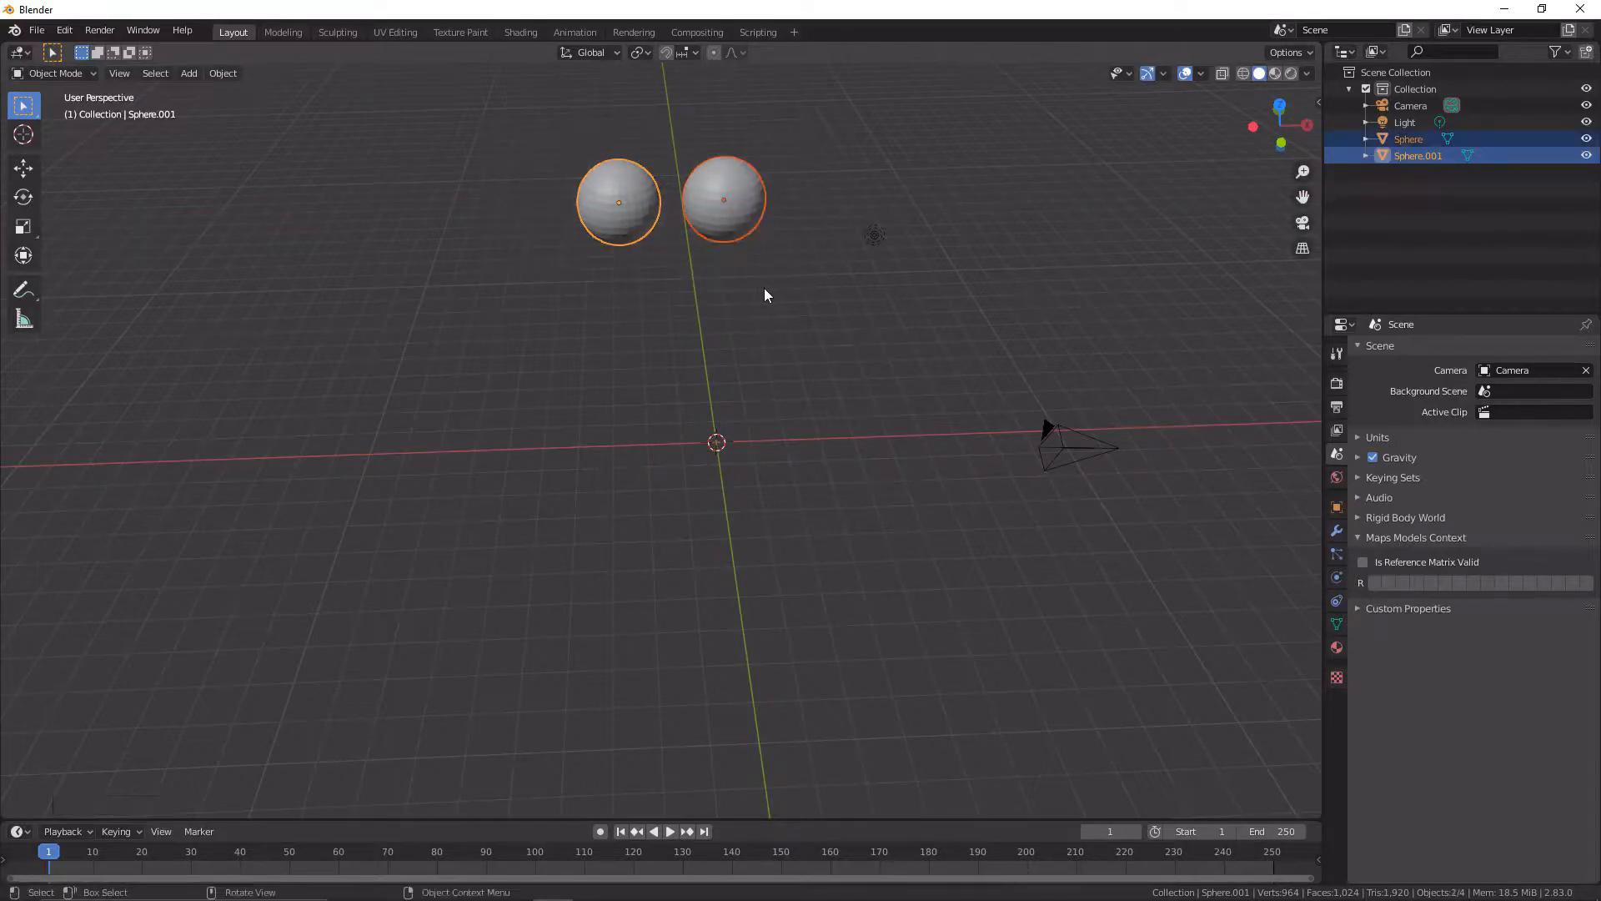
key(shift+d)
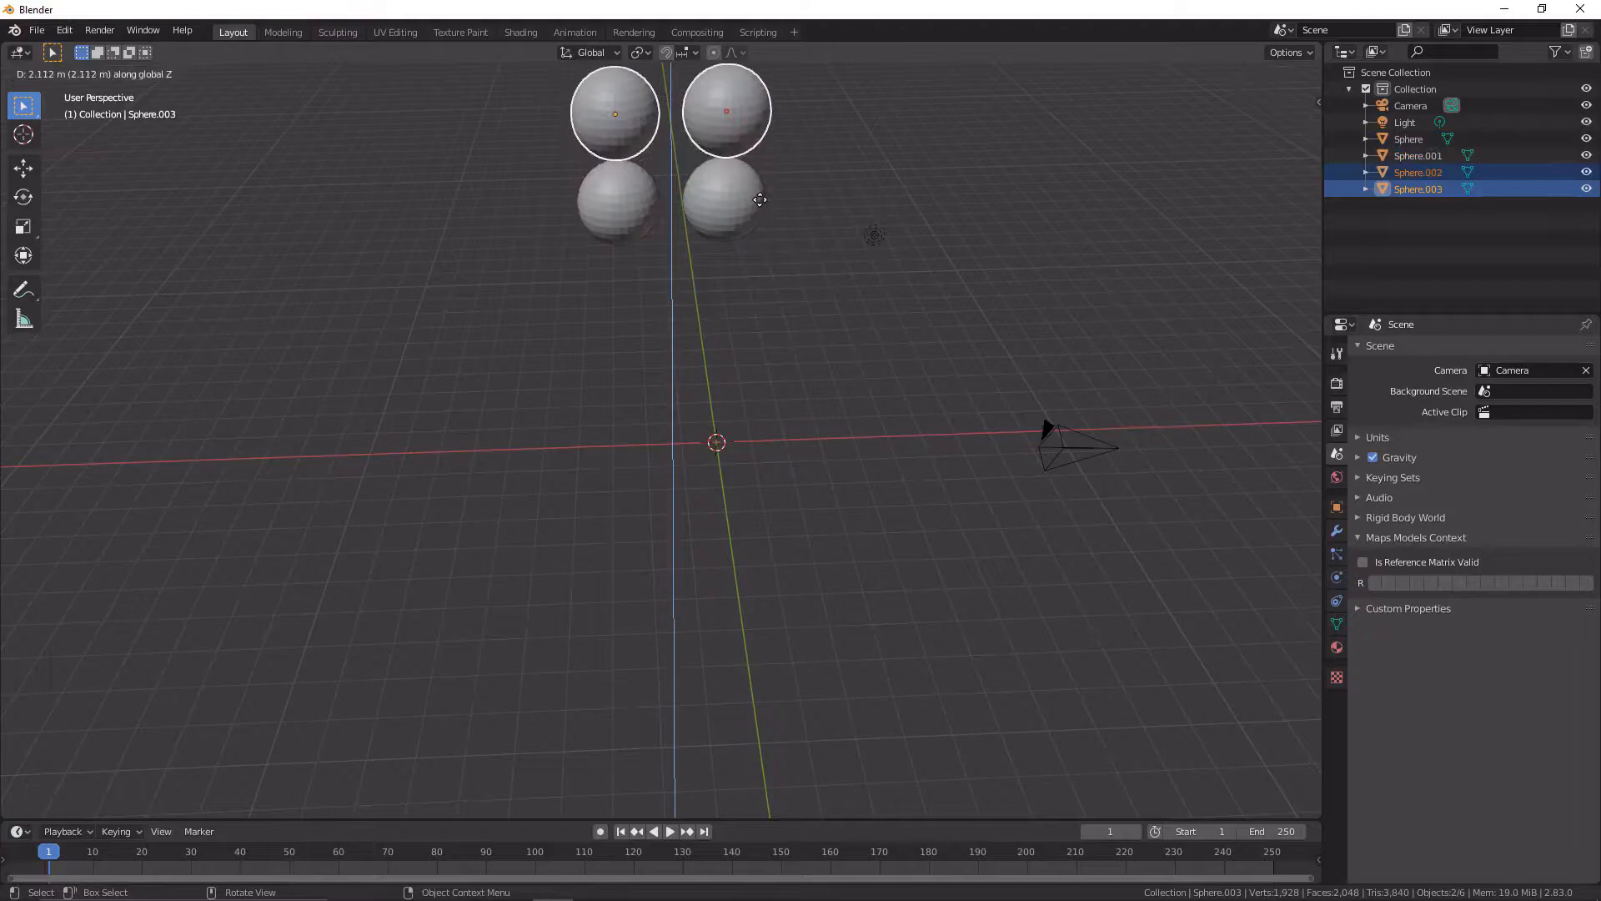
click(761, 193)
Duplicate the upper pair of spheres along Z to form a third row on top
scroll(781, 200, down, 3)
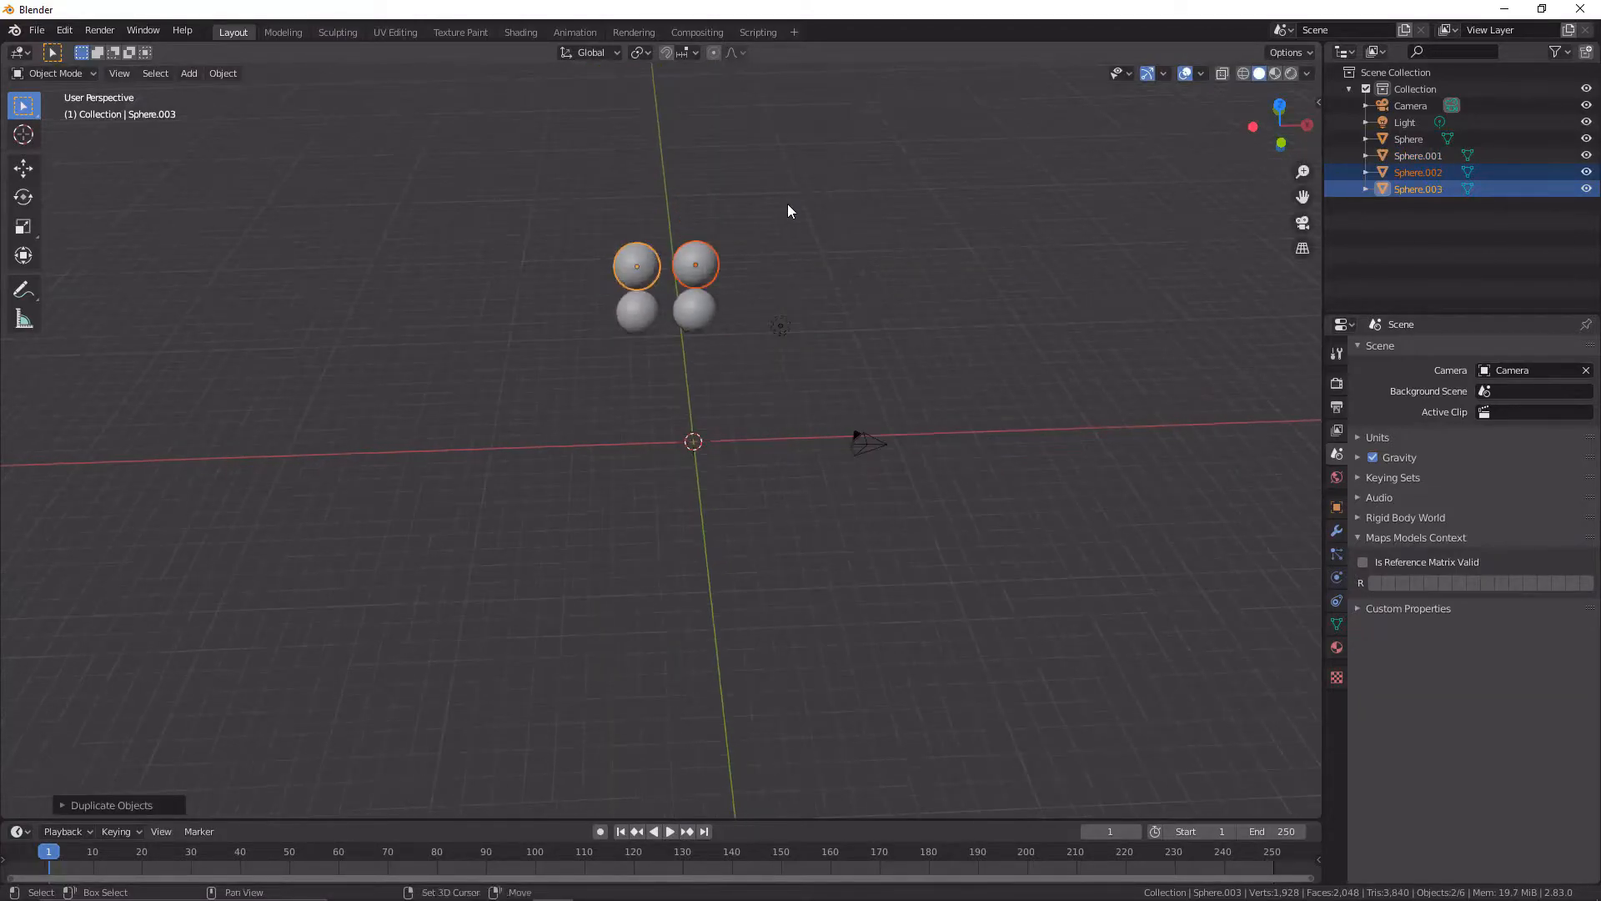
key(shift+d)
key(z)
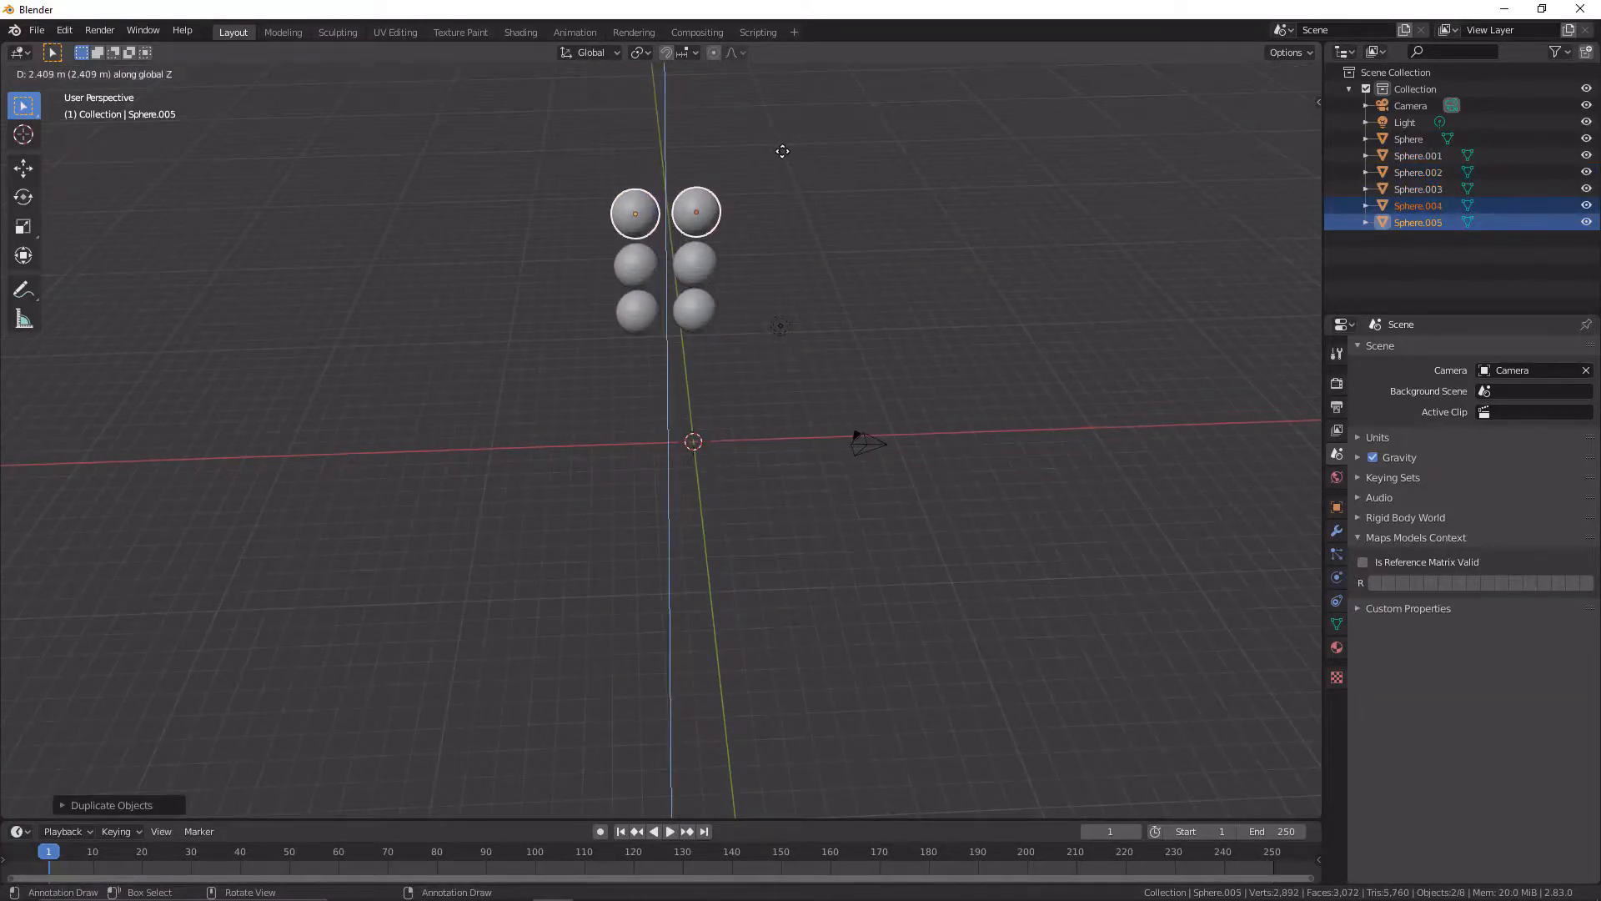
click(782, 158)
Duplicate all six spheres about 2.4 m along the Y axis as a second layer
middle_drag(813, 161, 915, 147)
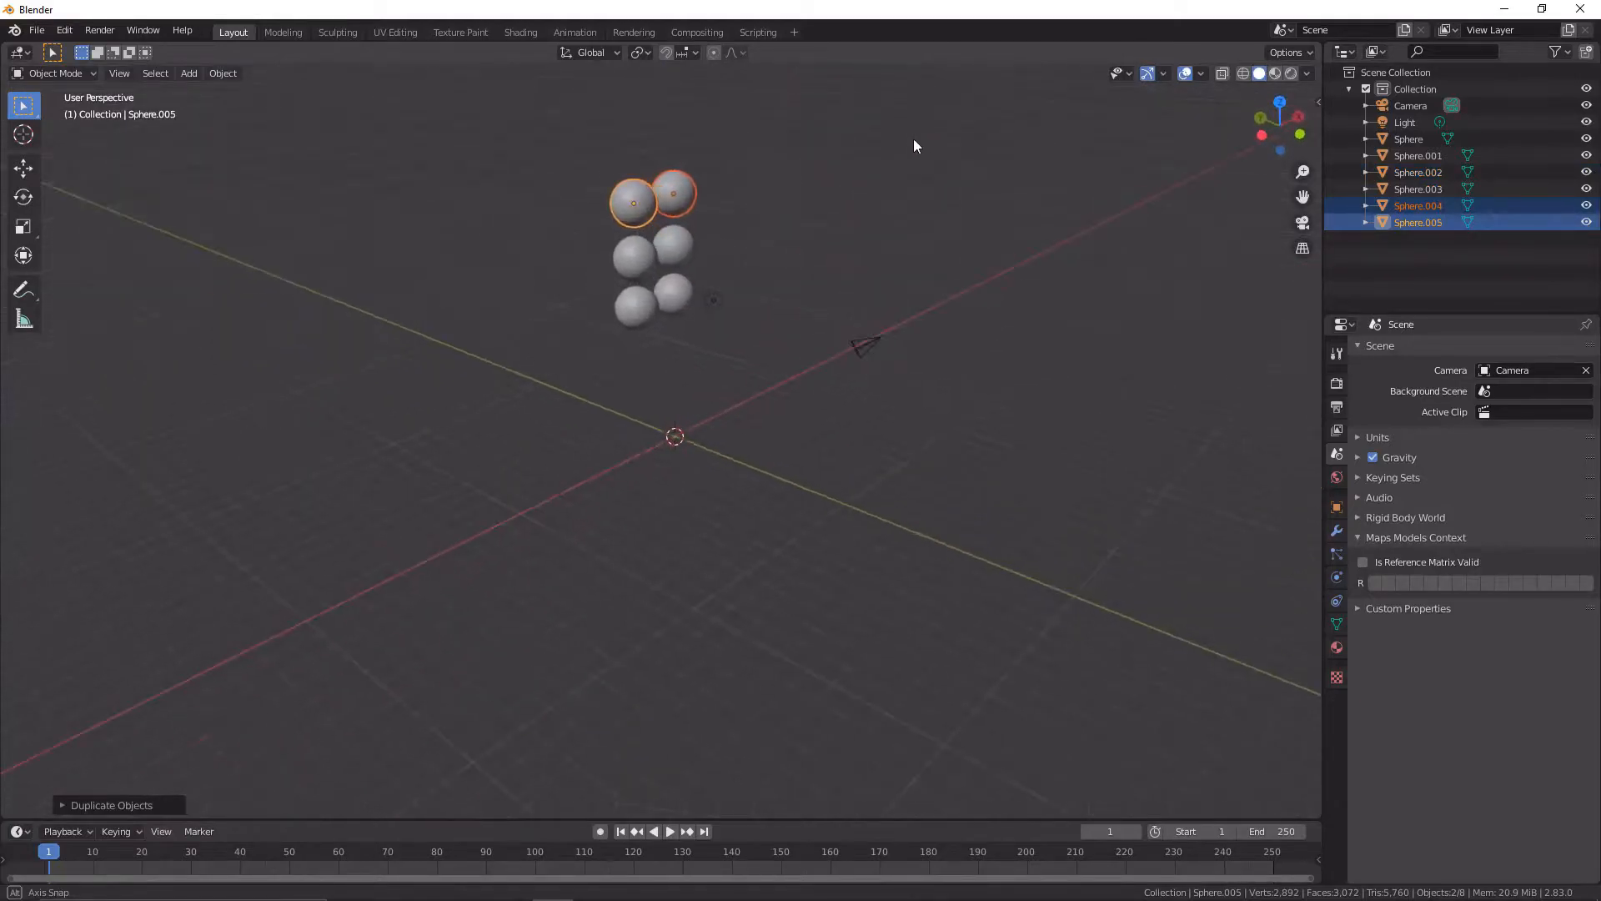
drag(682, 152, 602, 335)
middle_drag(602, 335, 732, 328)
key(shift+d)
key(z)
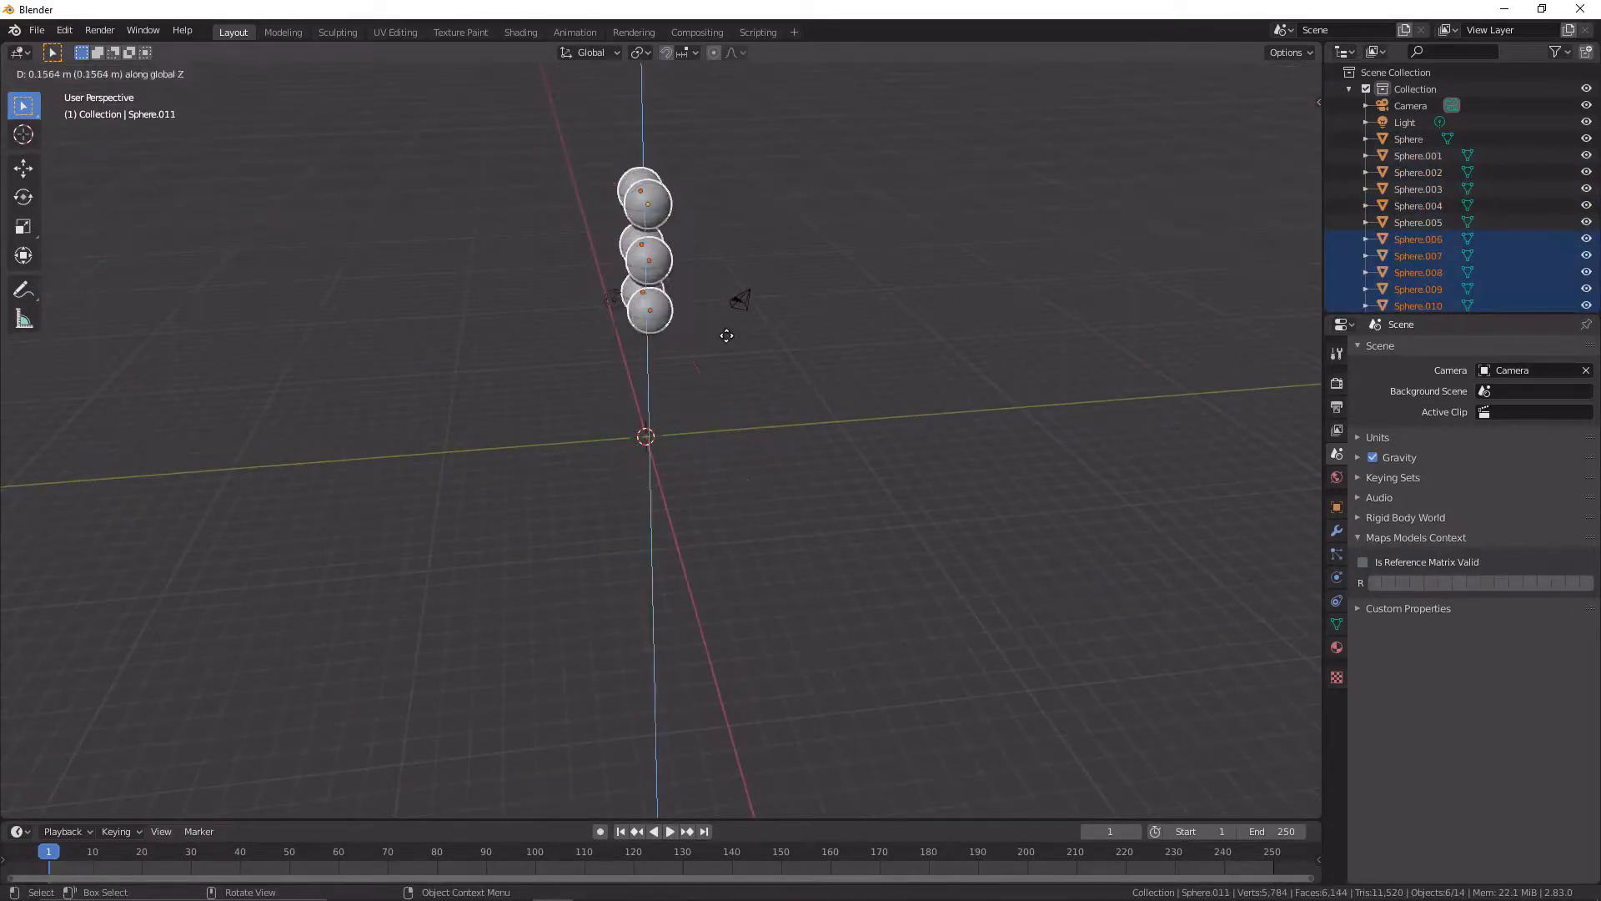
key(y)
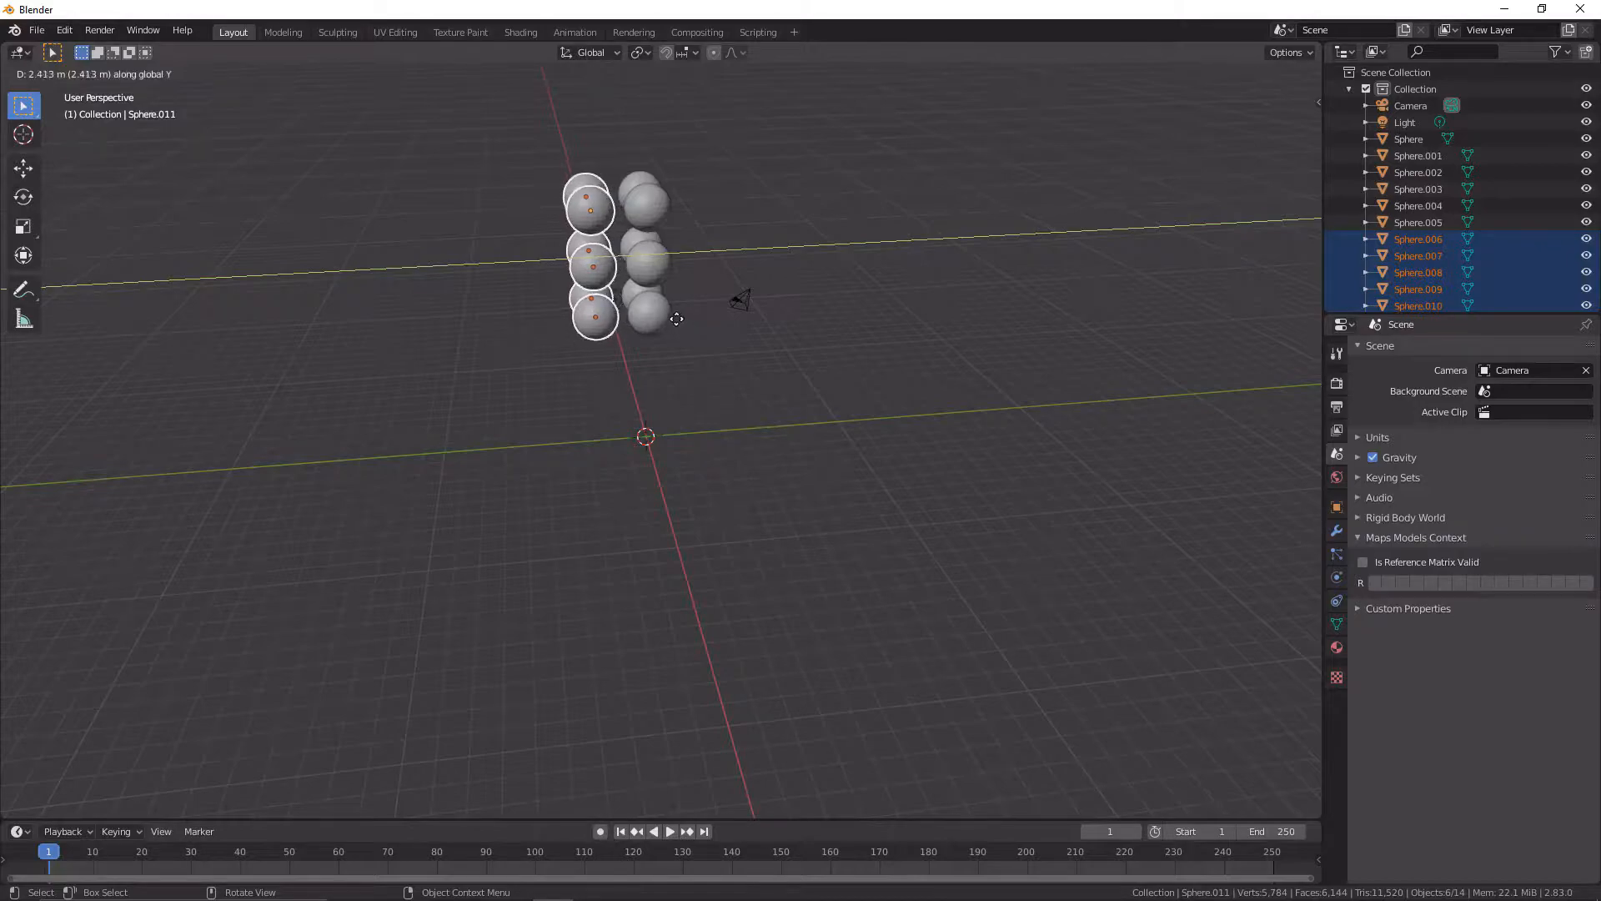
click(681, 323)
Duplicate the new layer of six spheres about 2.4 m further along Y as a third layer
key(shift+d)
key(y)
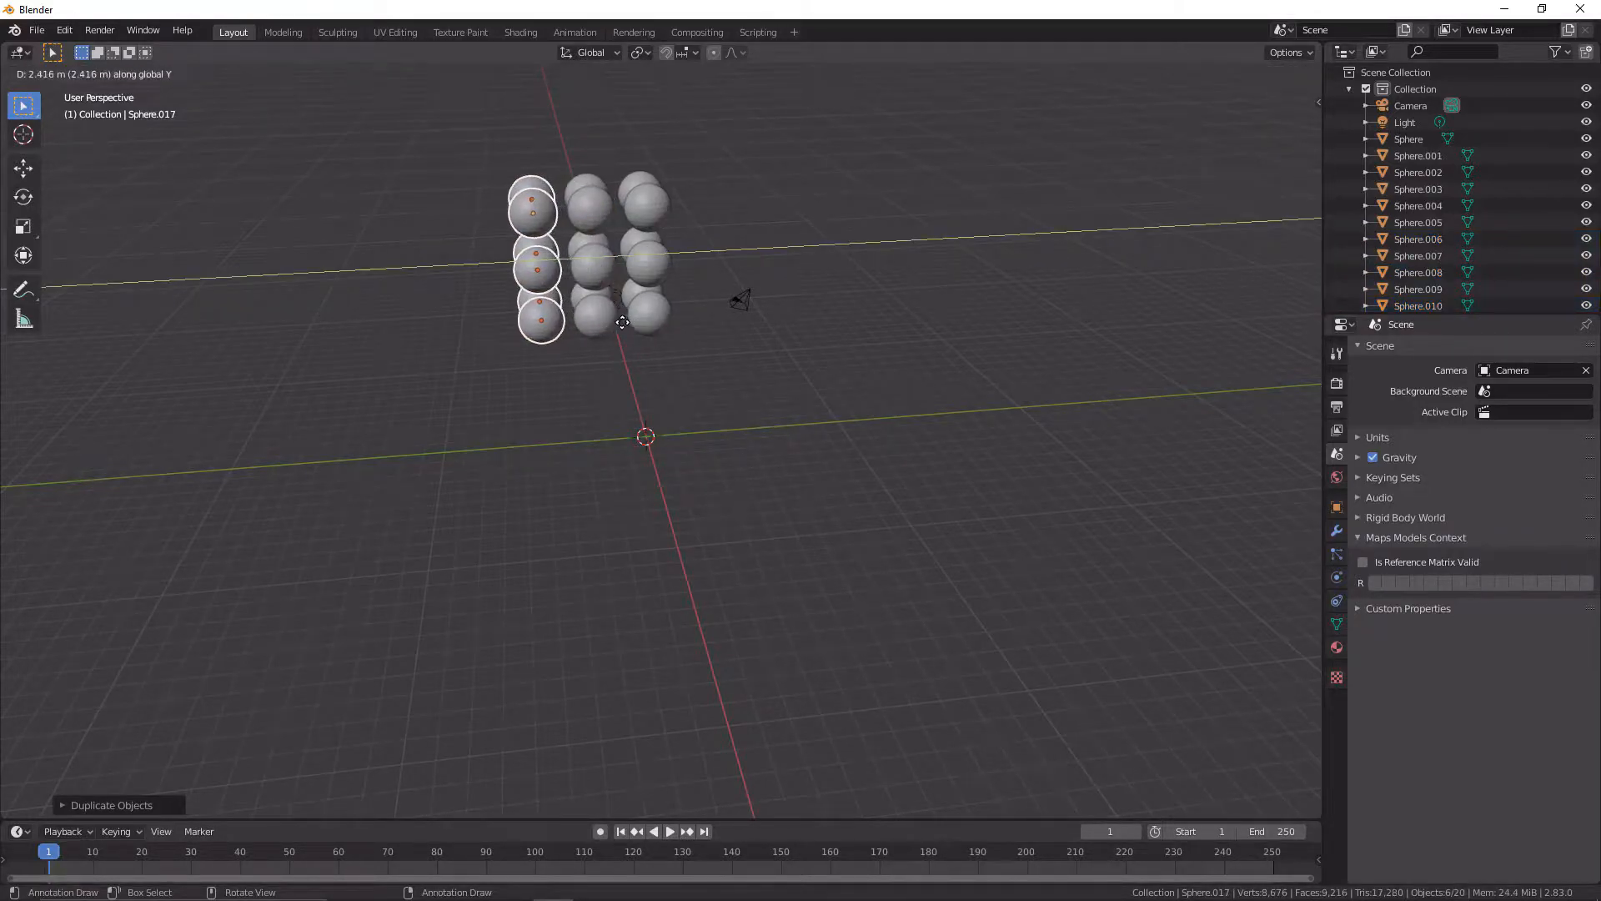
click(625, 322)
Select all eighteen spheres and enable Rigid Body physics with the type Active
middle_drag(622, 322, 477, 340)
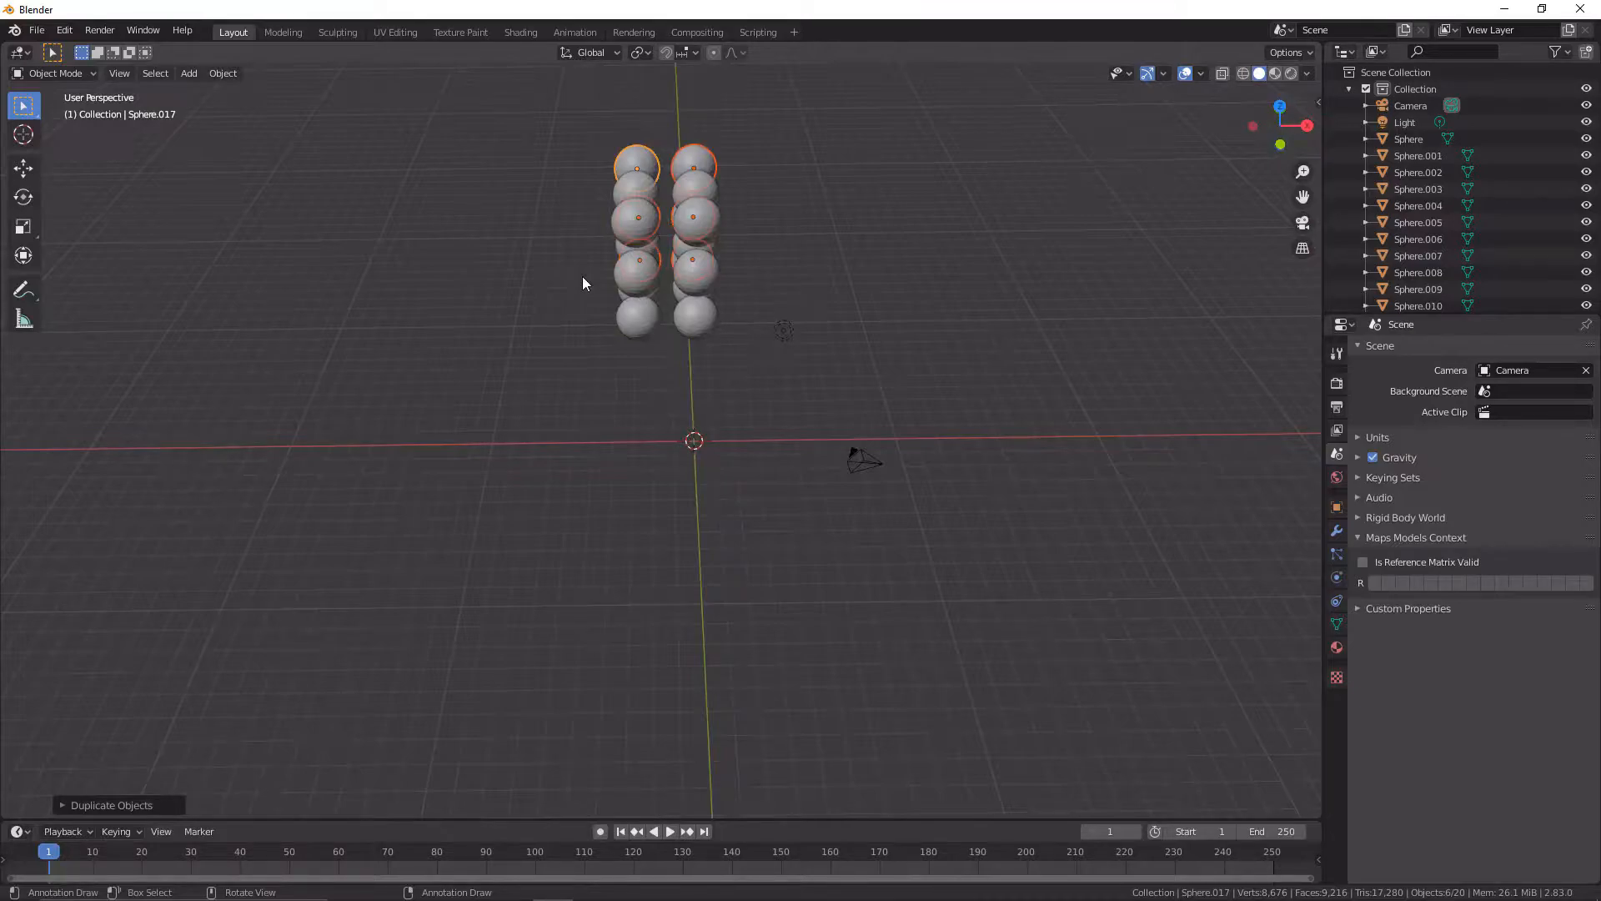
middle_drag(719, 377, 739, 152)
click(762, 180)
drag(611, 171, 717, 362)
mouse_move(717, 362)
middle_down()
mouse_move(715, 429)
mouse_move(802, 367)
mouse_move(685, 354)
mouse_move(726, 378)
middle_up()
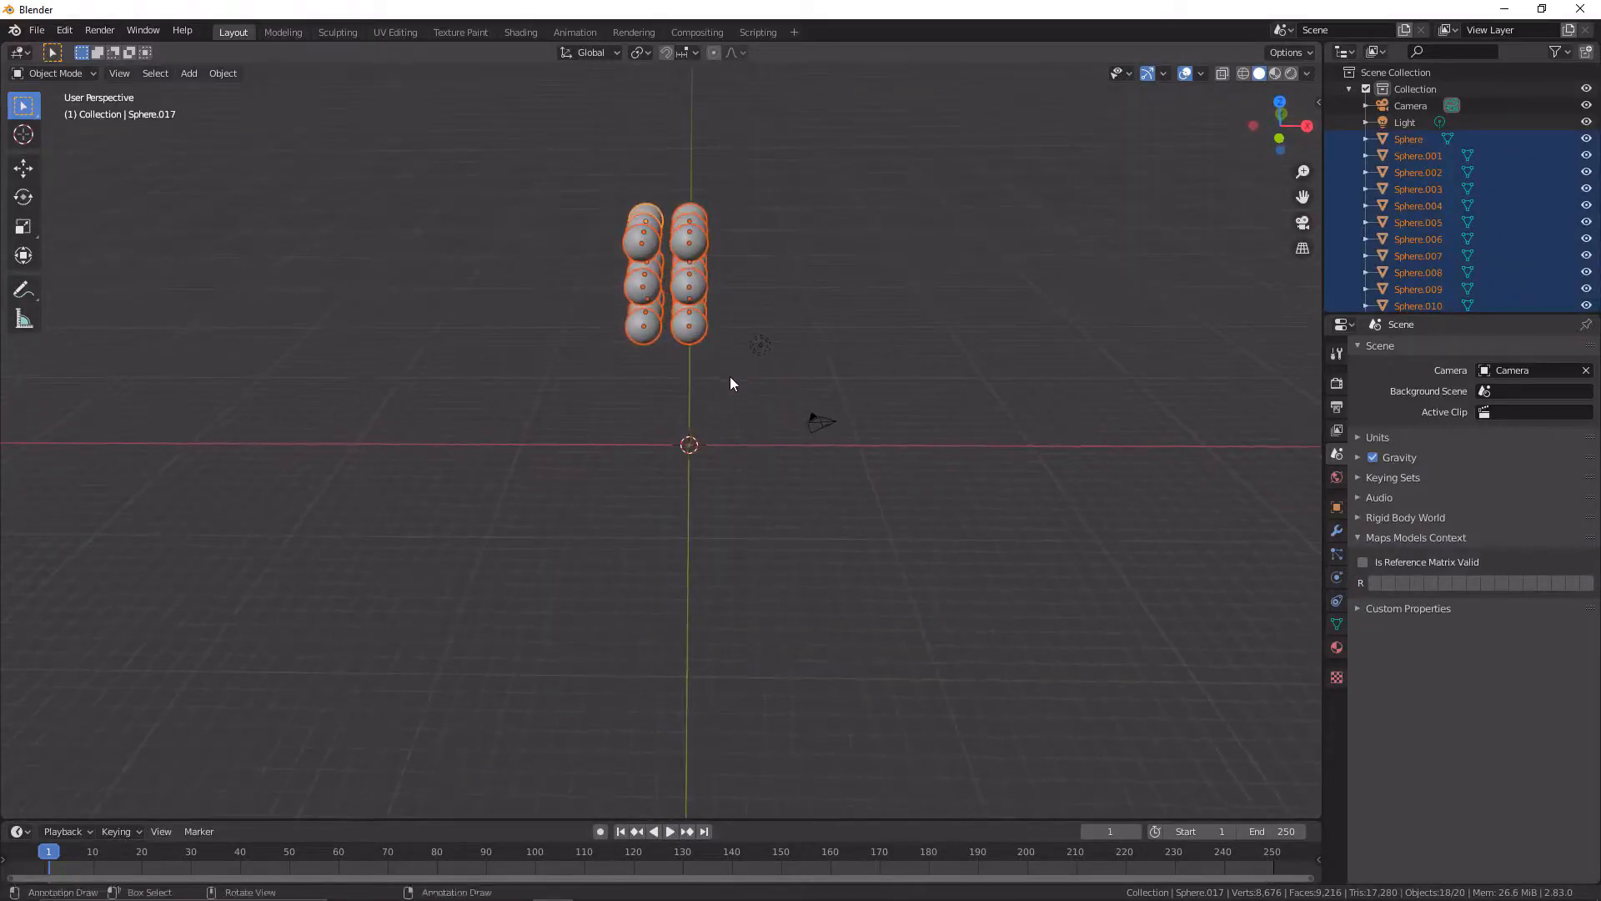
click(1338, 579)
click(1533, 403)
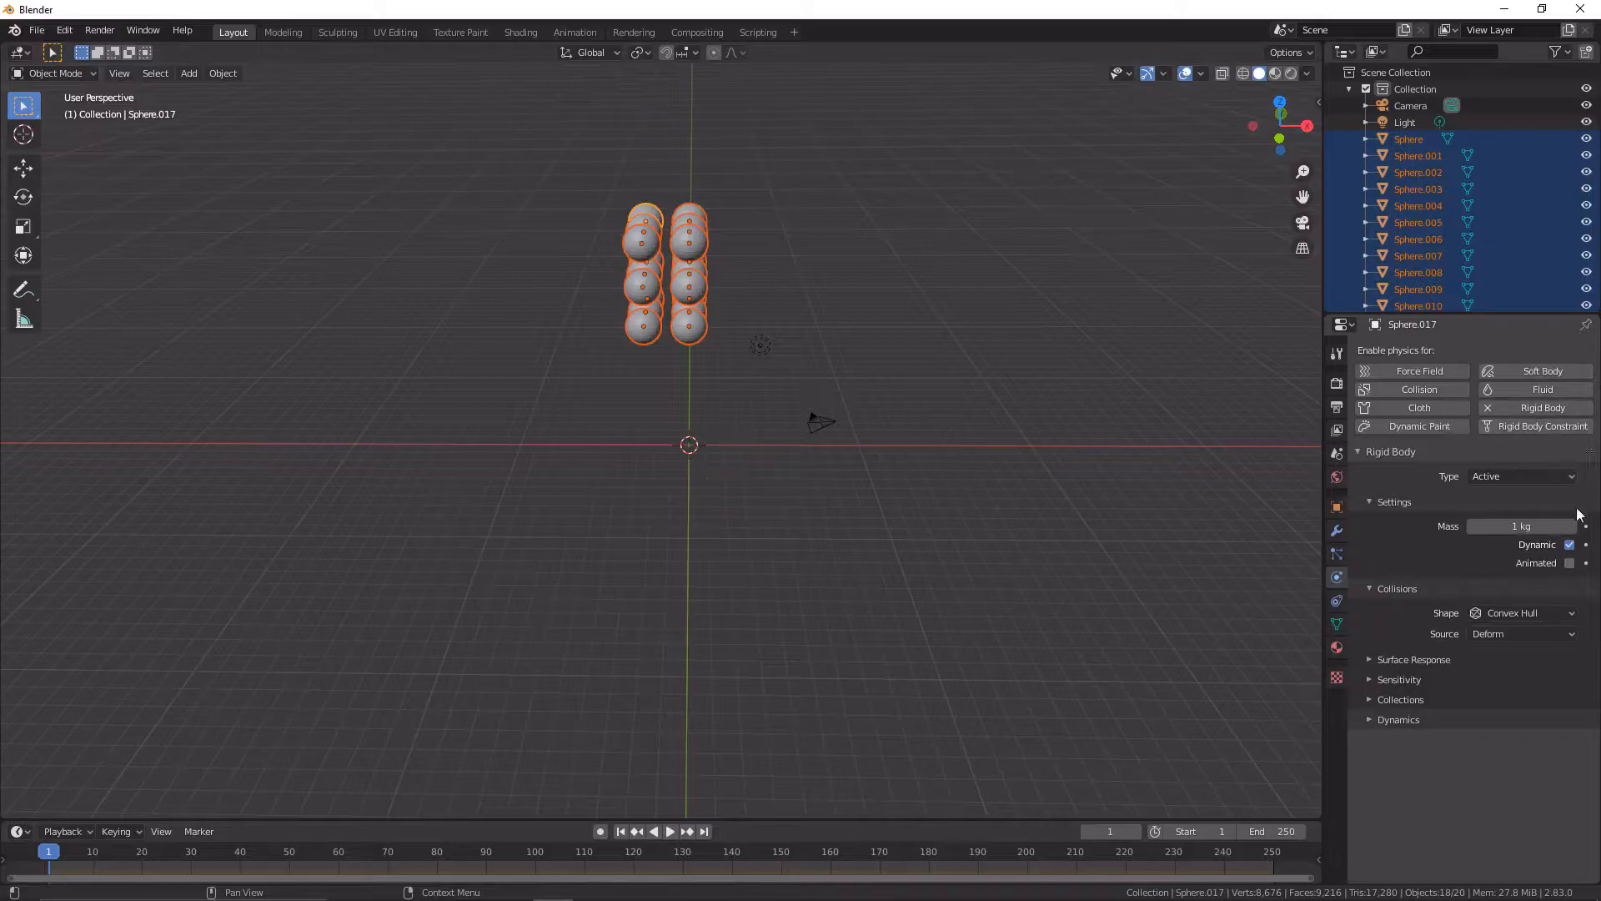
click(1492, 480)
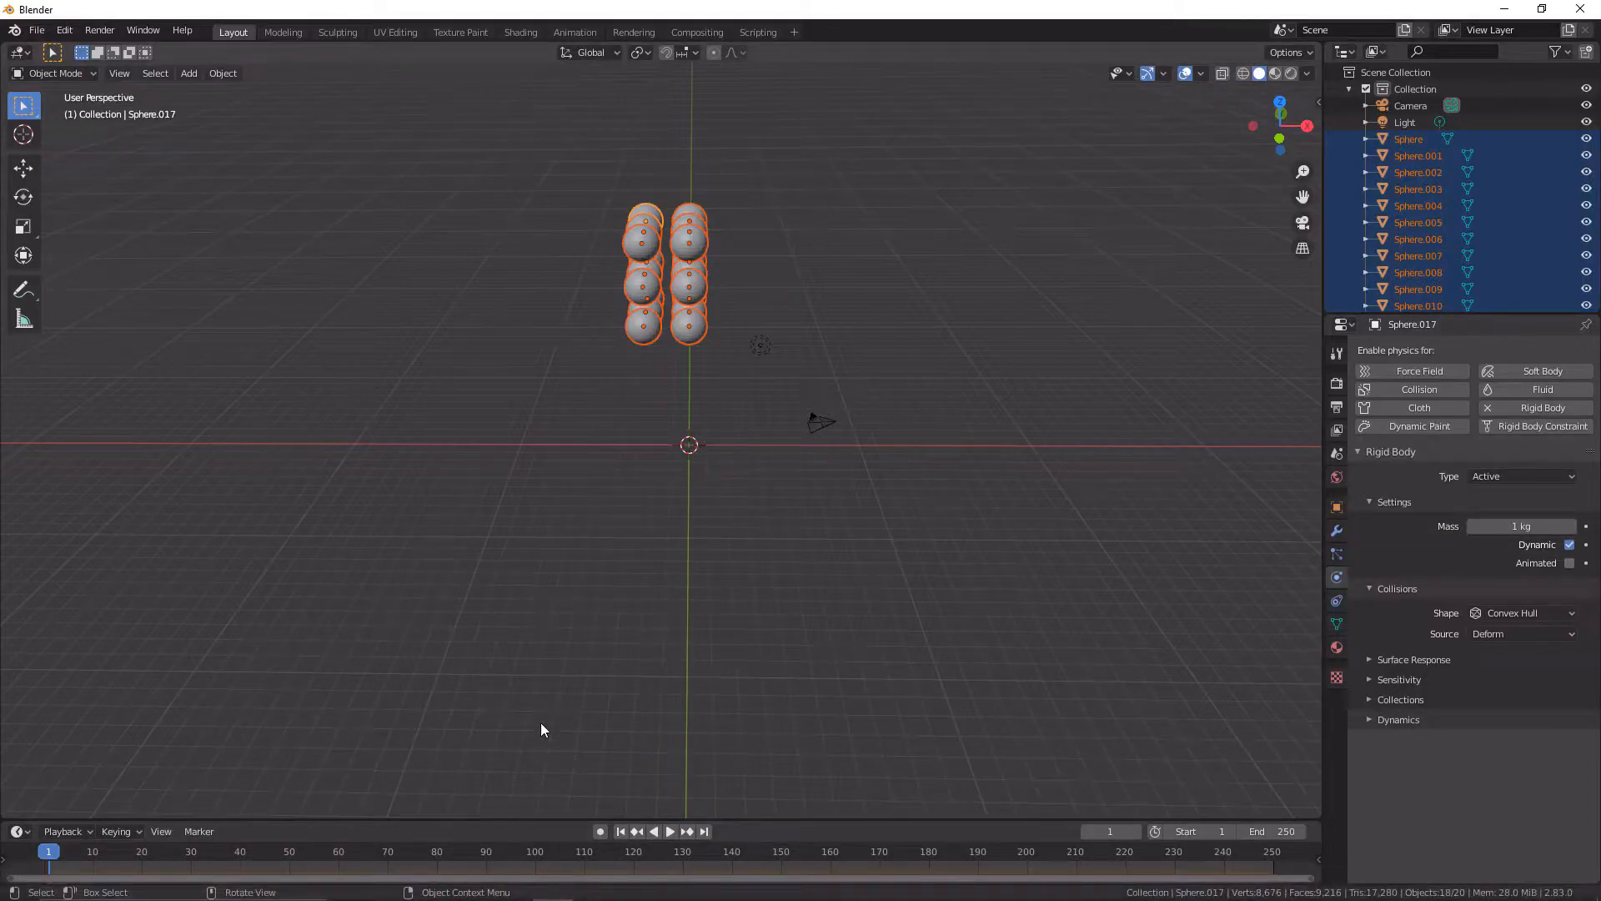
Set the rigid body collision shape to Mesh
click(1524, 613)
click(1476, 757)
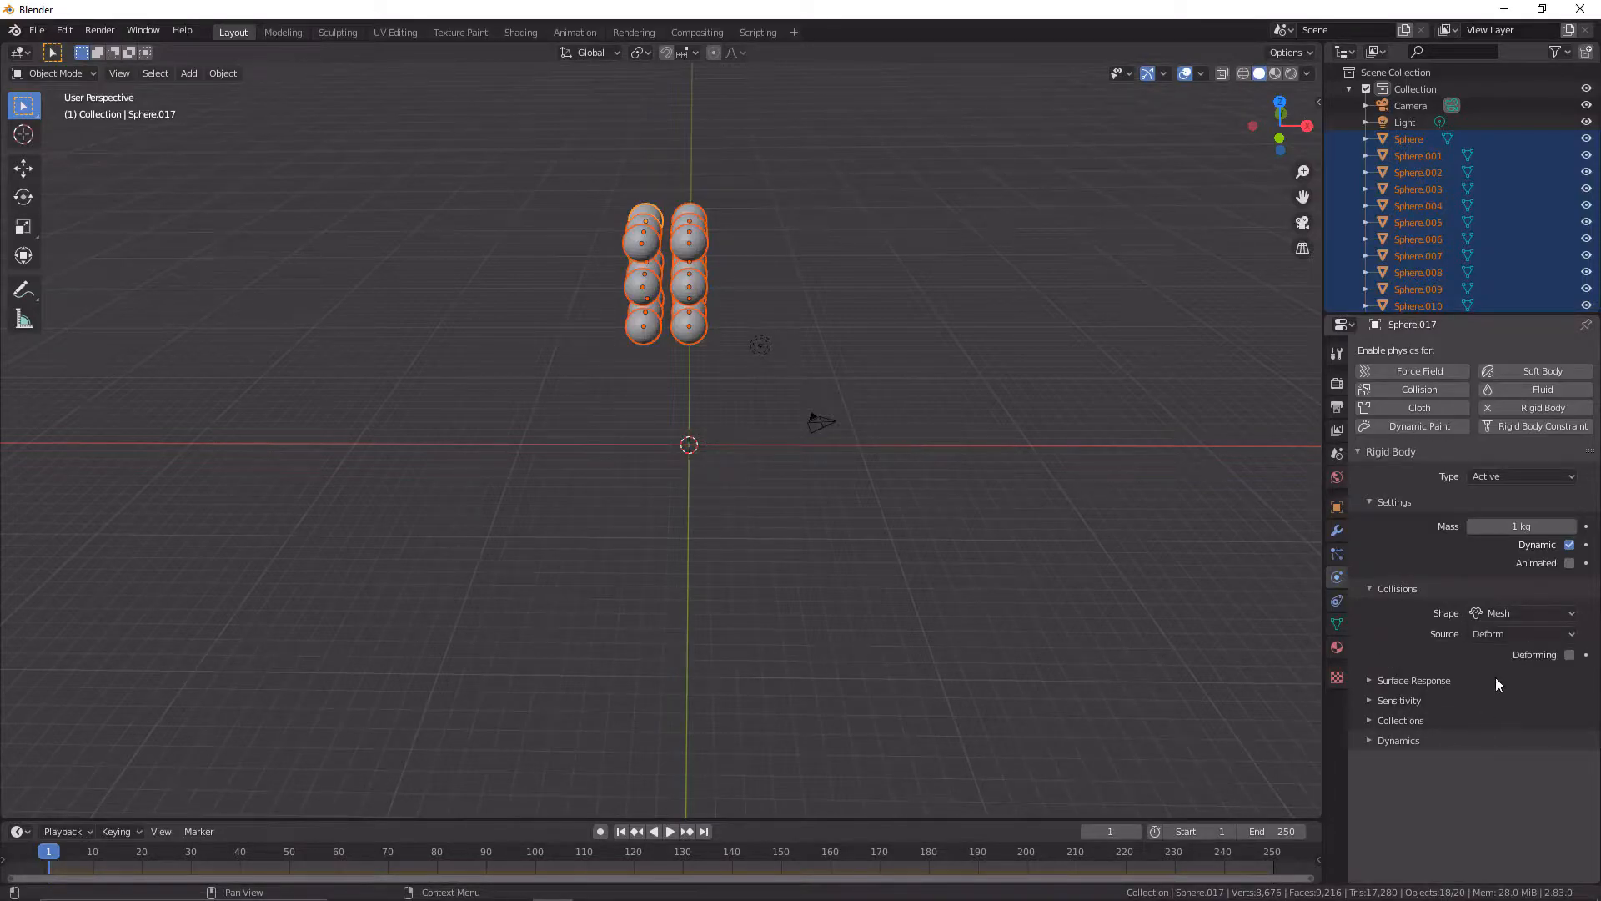
click(1479, 611)
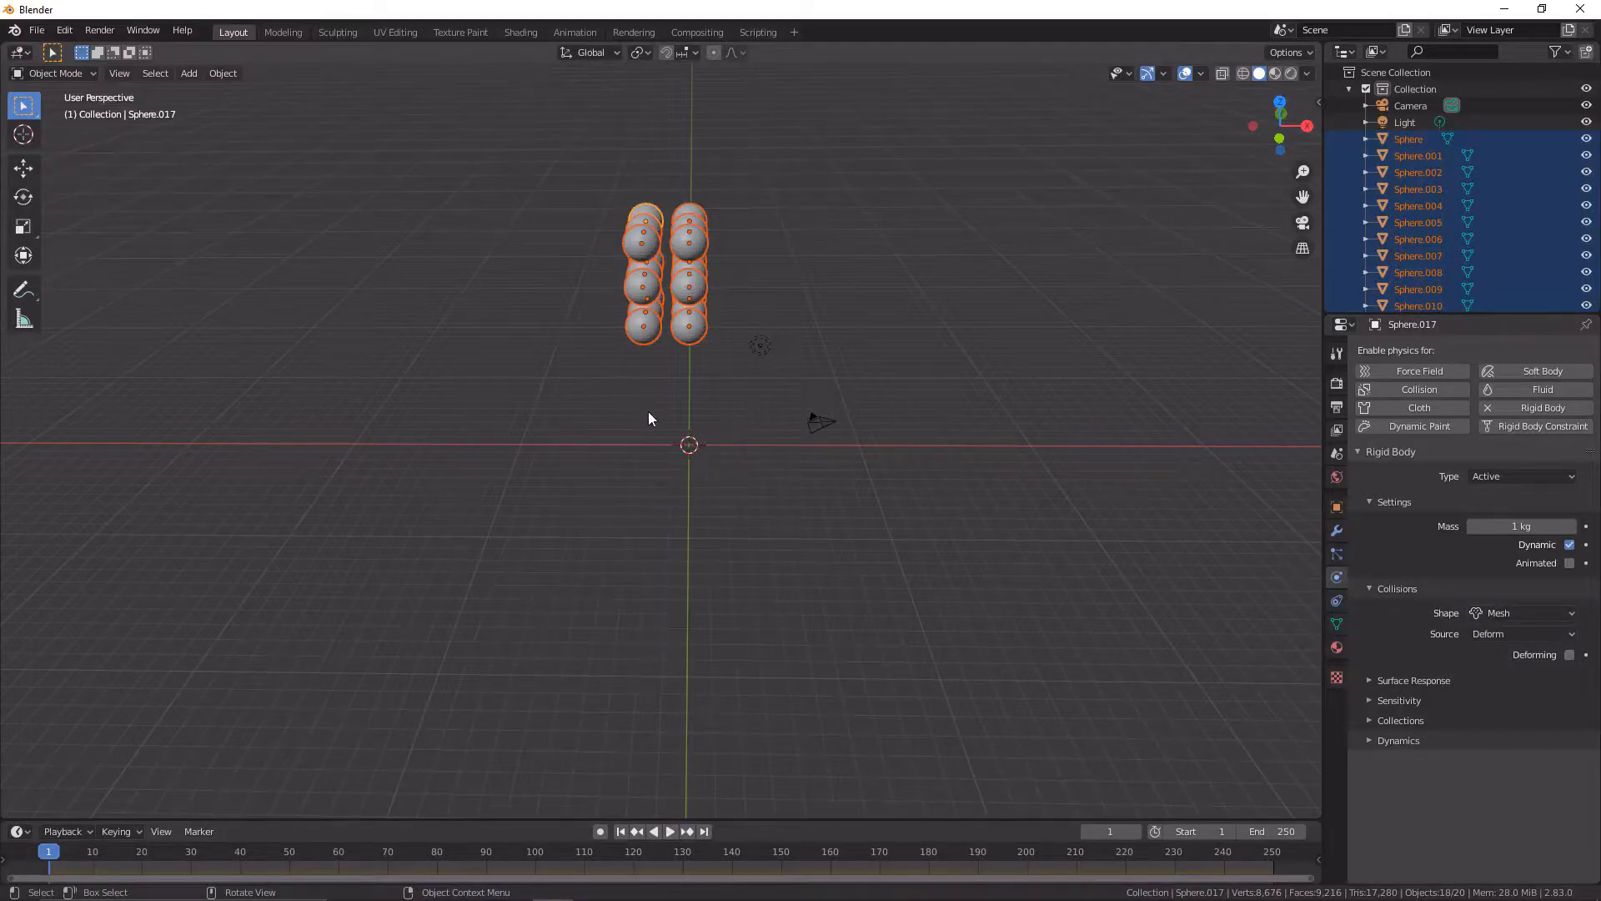
scroll(658, 501, up, 2)
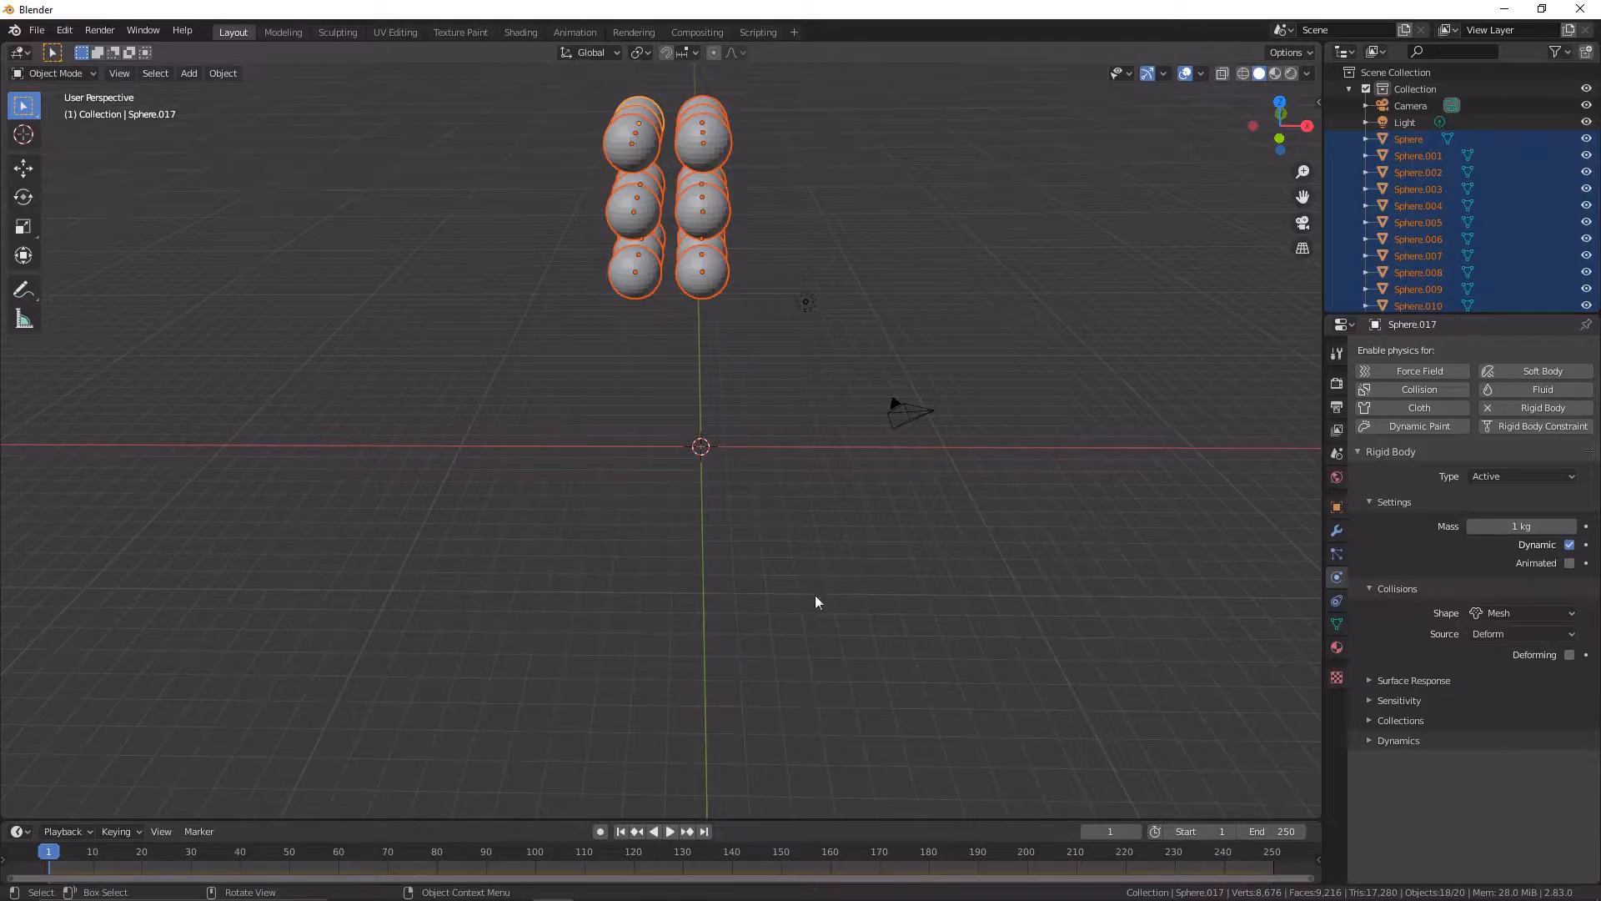
Try a rigid body mass of 31.1 kg, and set it back to 1 kg
mouse_move(1518, 524)
mouse_down()
mouse_move(1585, 523)
mouse_move(1517, 524)
mouse_up()
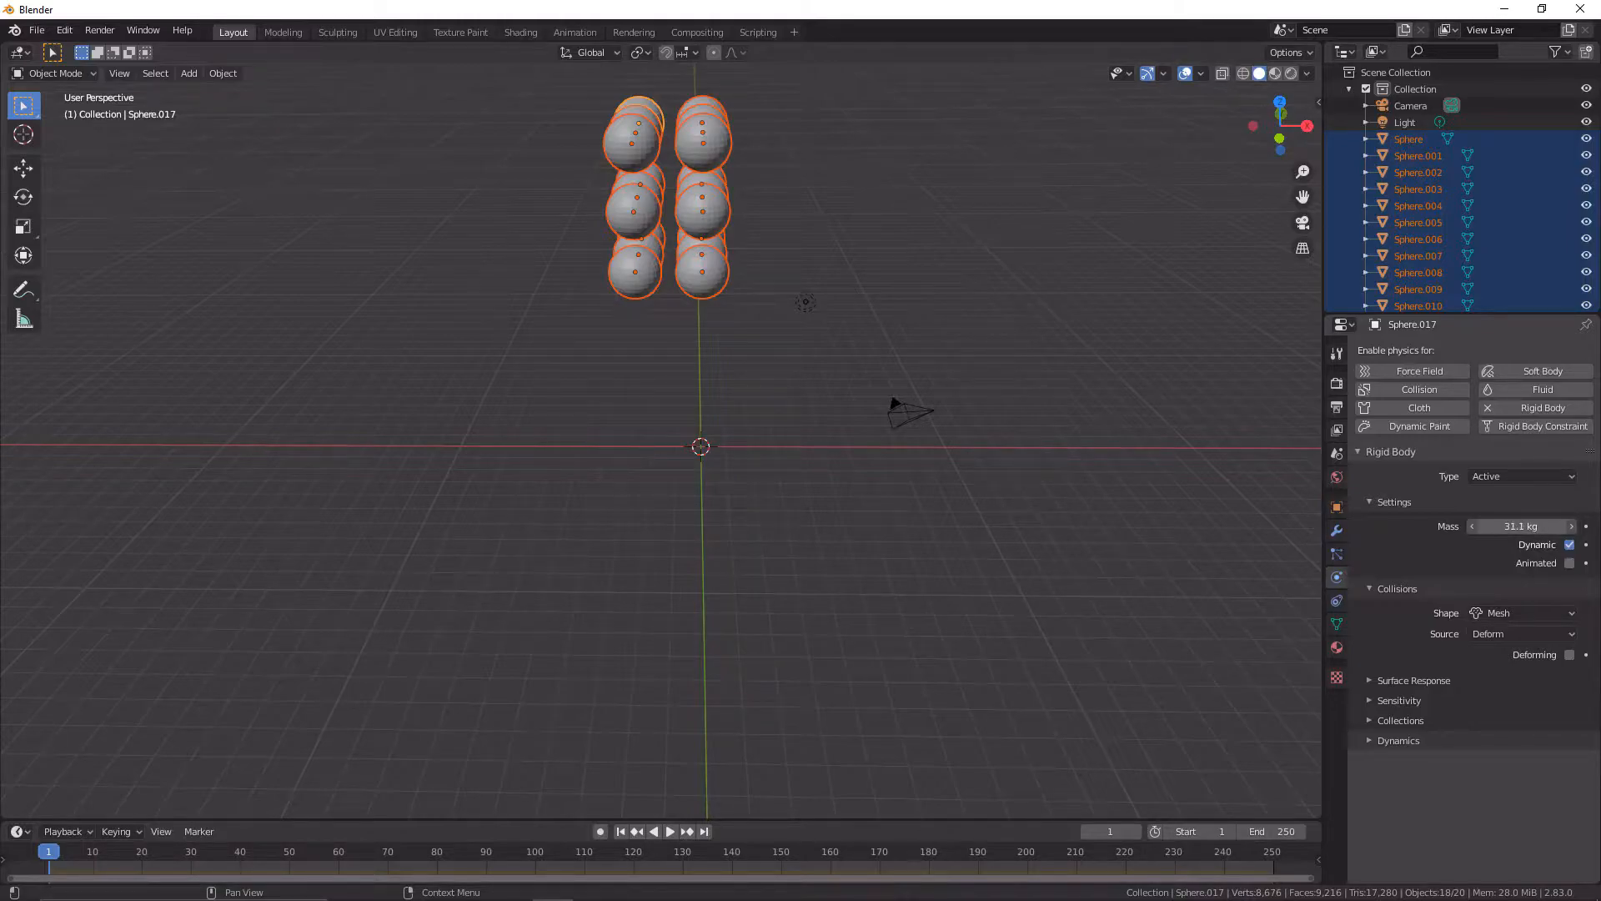
click(1517, 526)
text(1)
key(Return)
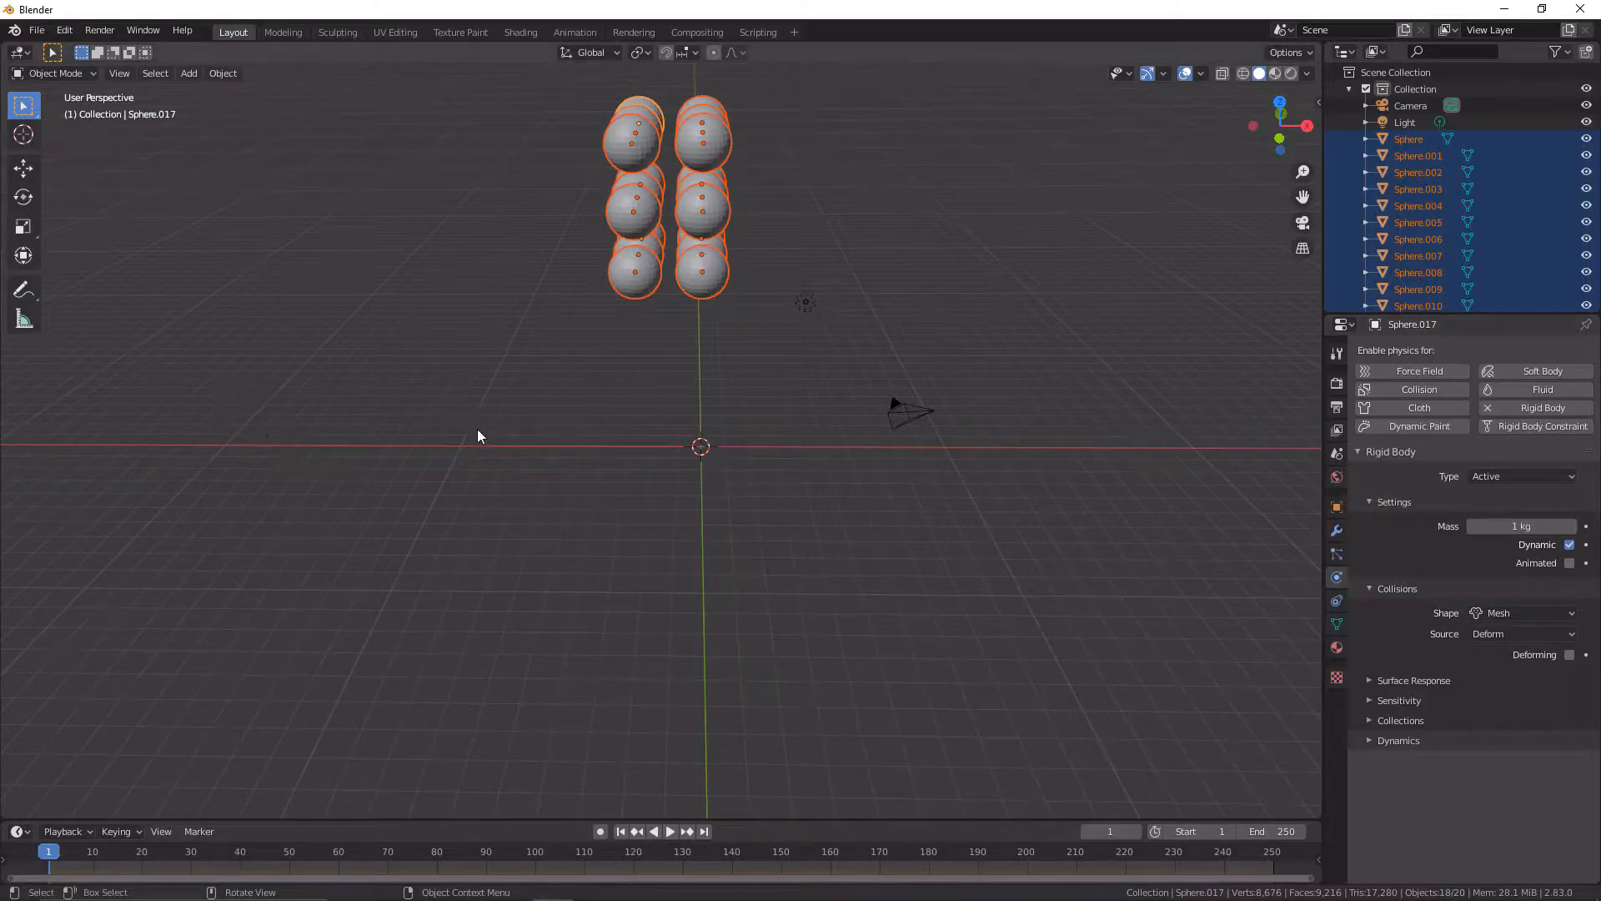
Play the simulation briefly, and copy the active sphere's rigid body settings to all selected spheres
key(space)
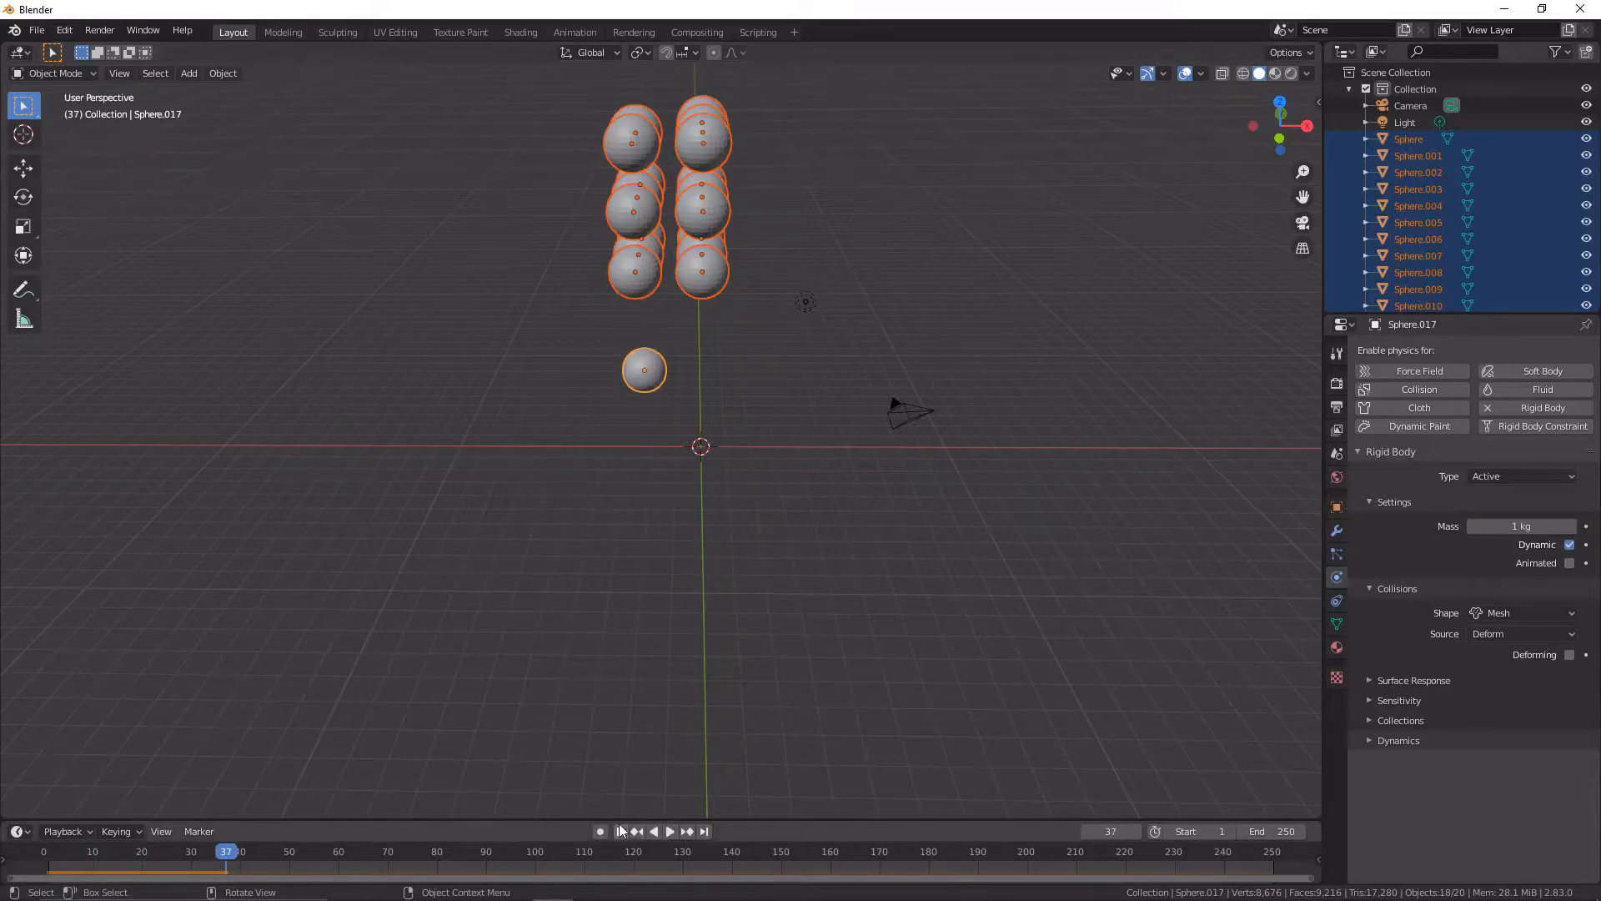
key(Escape)
click(220, 75)
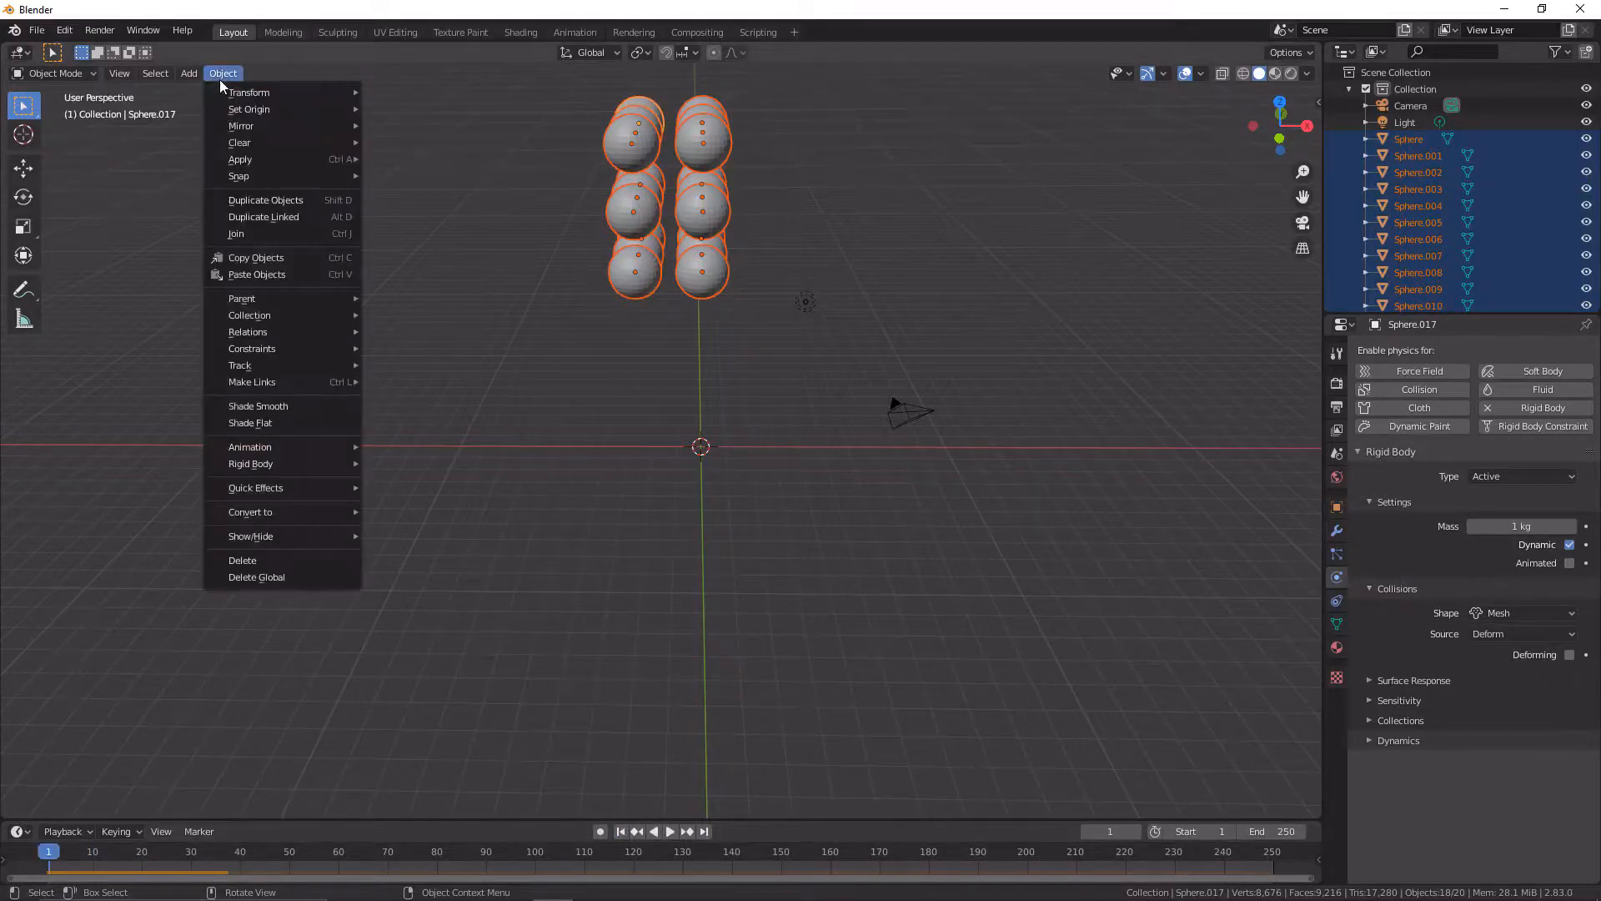
mouse_move(292, 465)
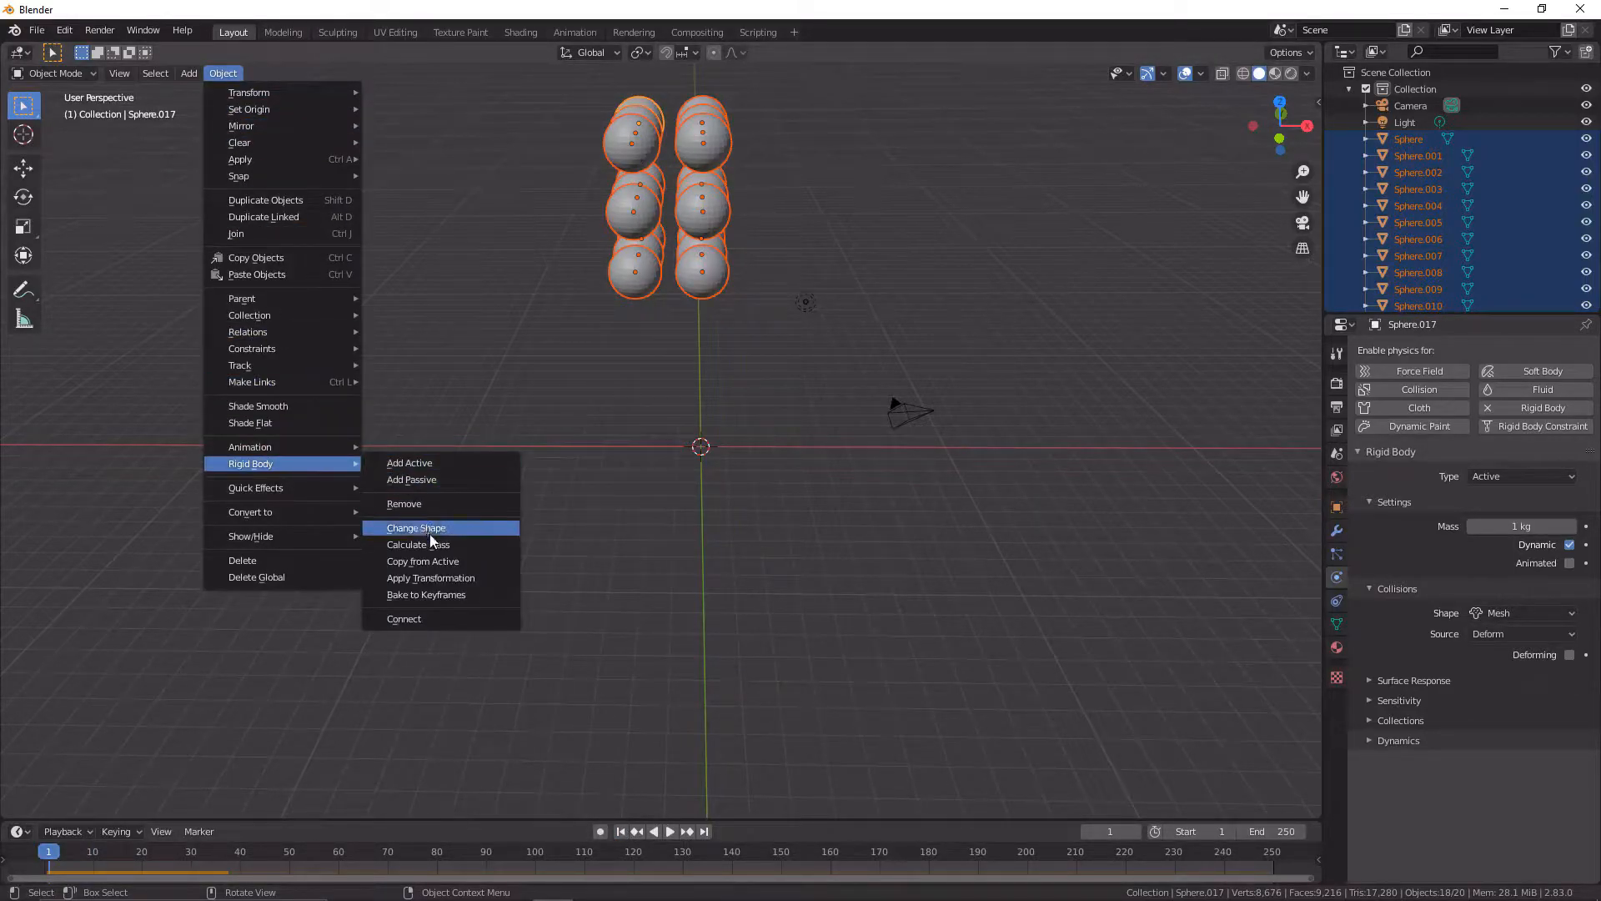
click(446, 563)
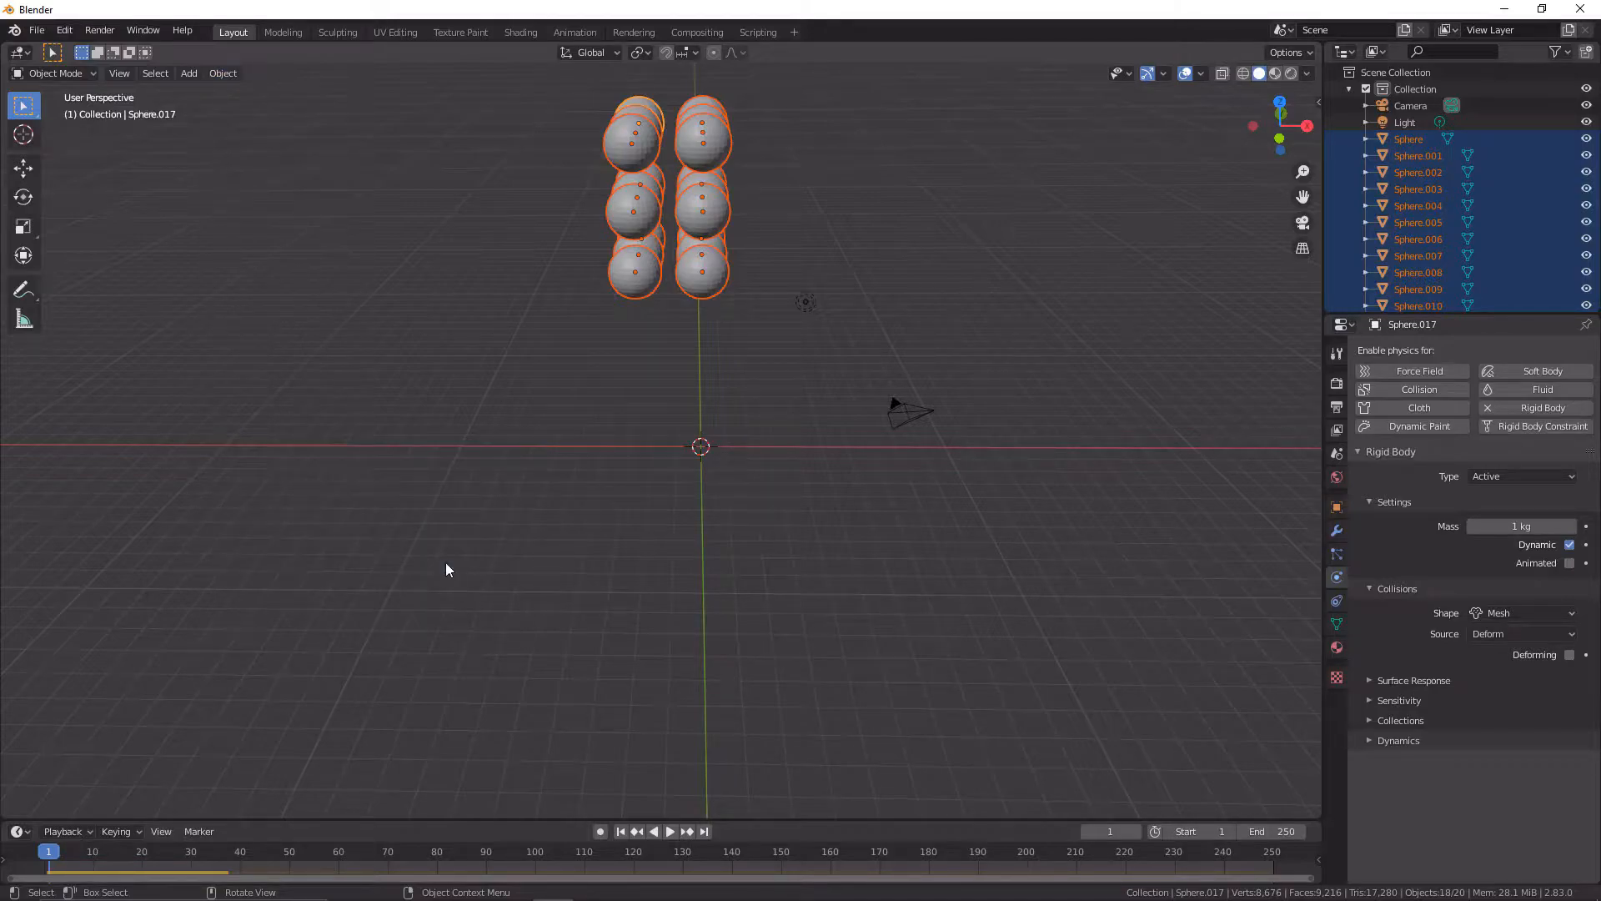
Play the simulation with all spheres as rigid bodies and return to the first frame
key(space)
key(space)
click(620, 831)
Duplicate the whole block of spheres above the original block, play the simulation and return to the first frame
scroll(792, 525, down, 4)
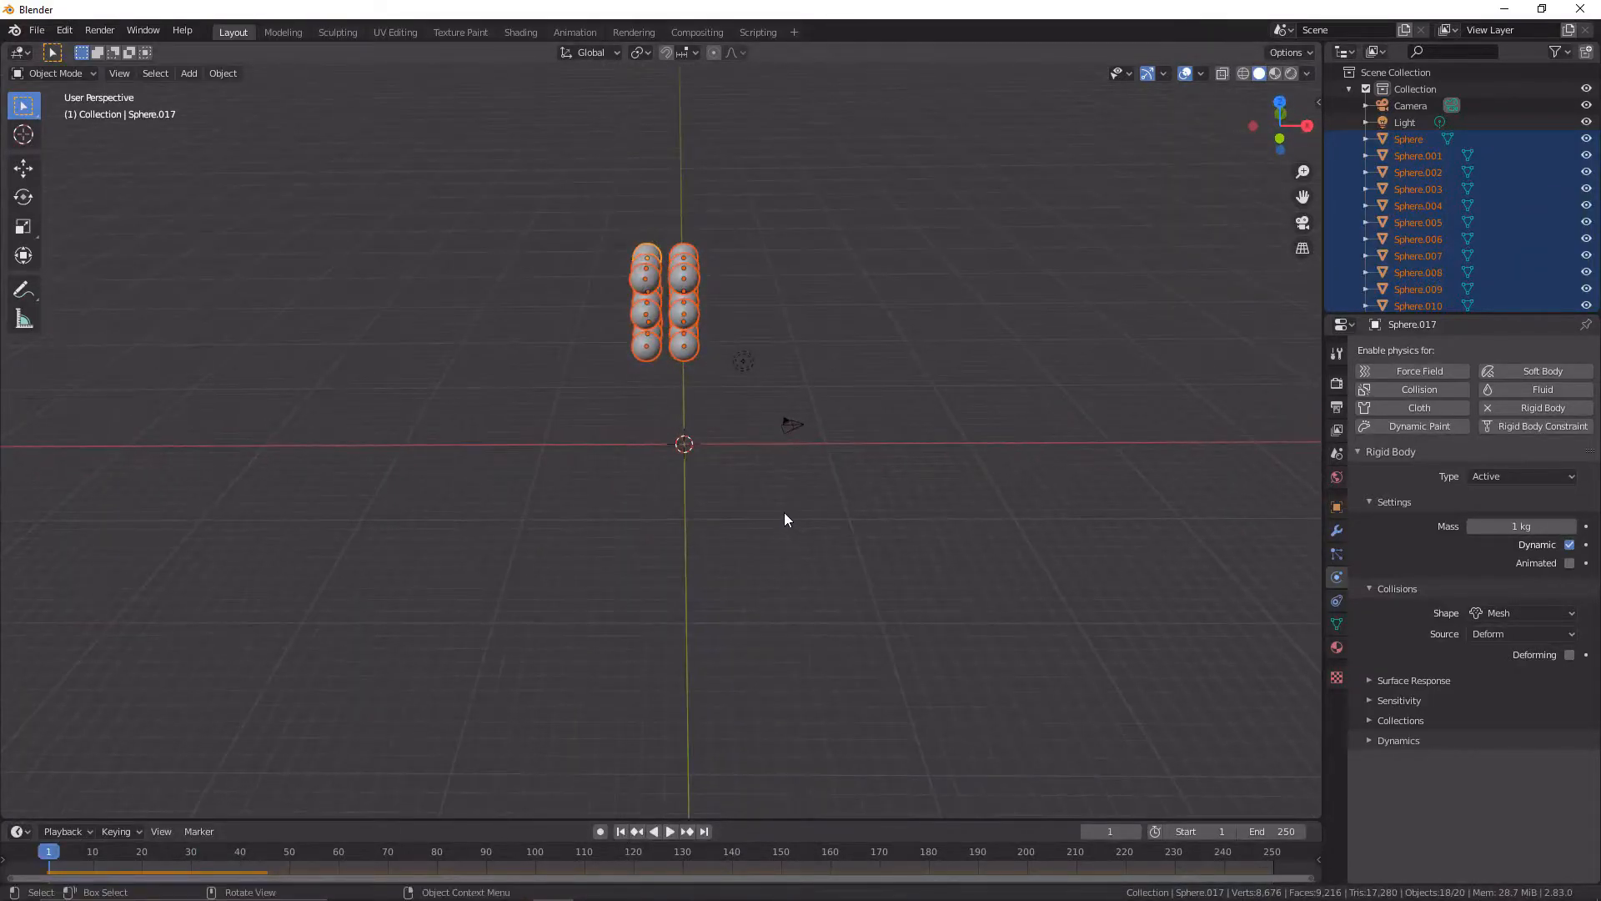
key(shift+d)
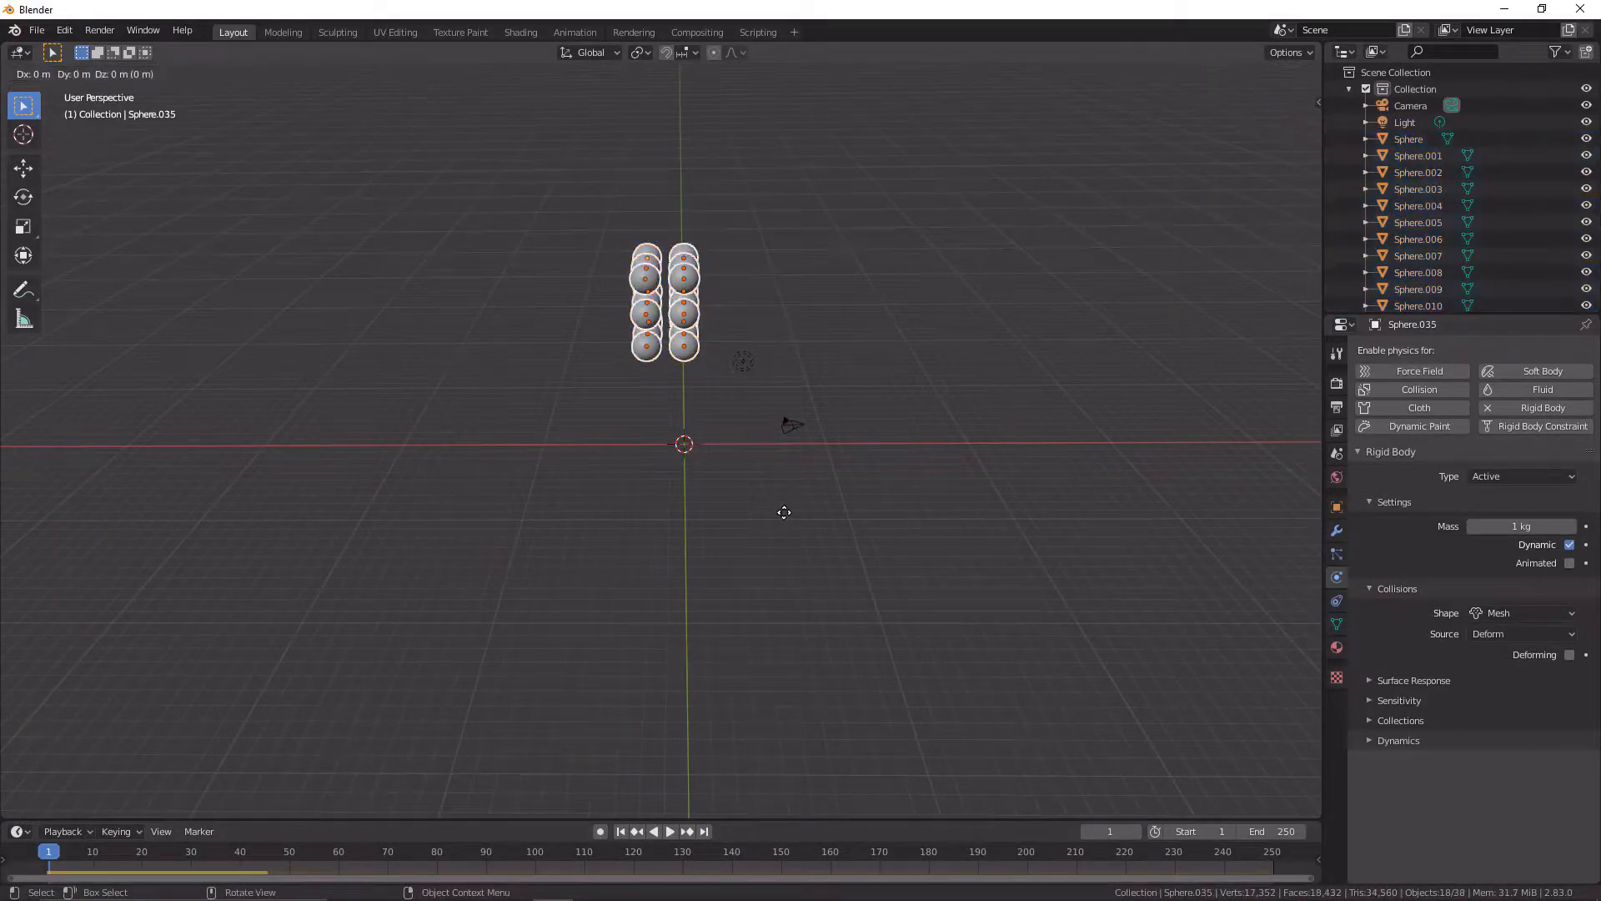
click(757, 407)
middle_drag(757, 402, 834, 380)
key(space)
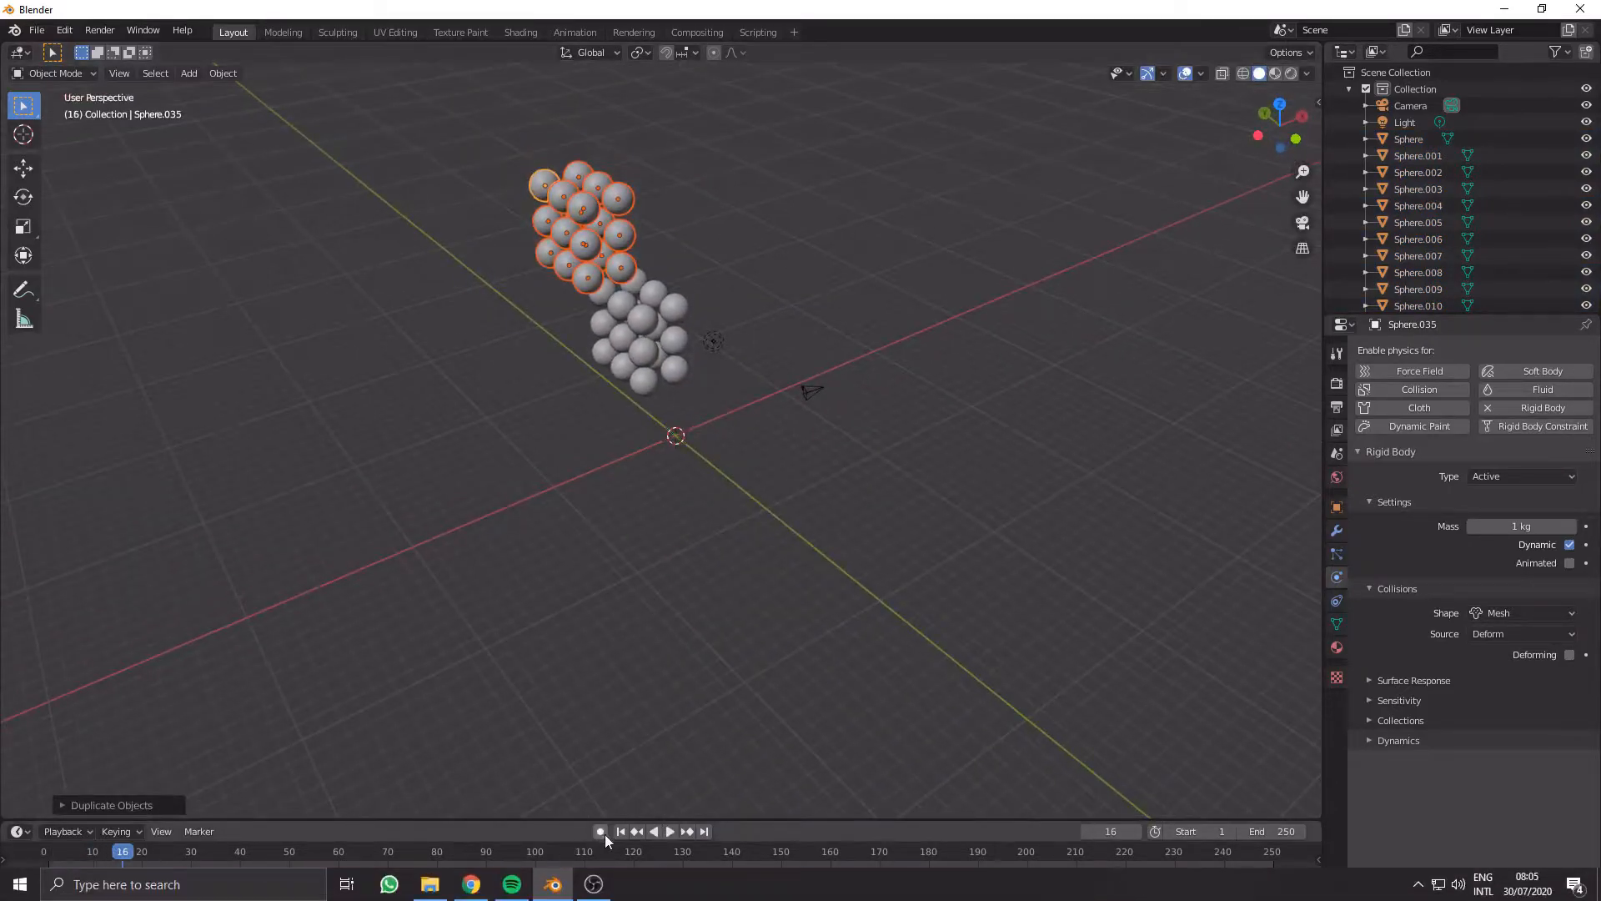
click(622, 833)
Add a new UV sphere at the world origin beneath the sphere blocks
middle_drag(691, 387, 658, 375)
scroll(695, 490, up, 4)
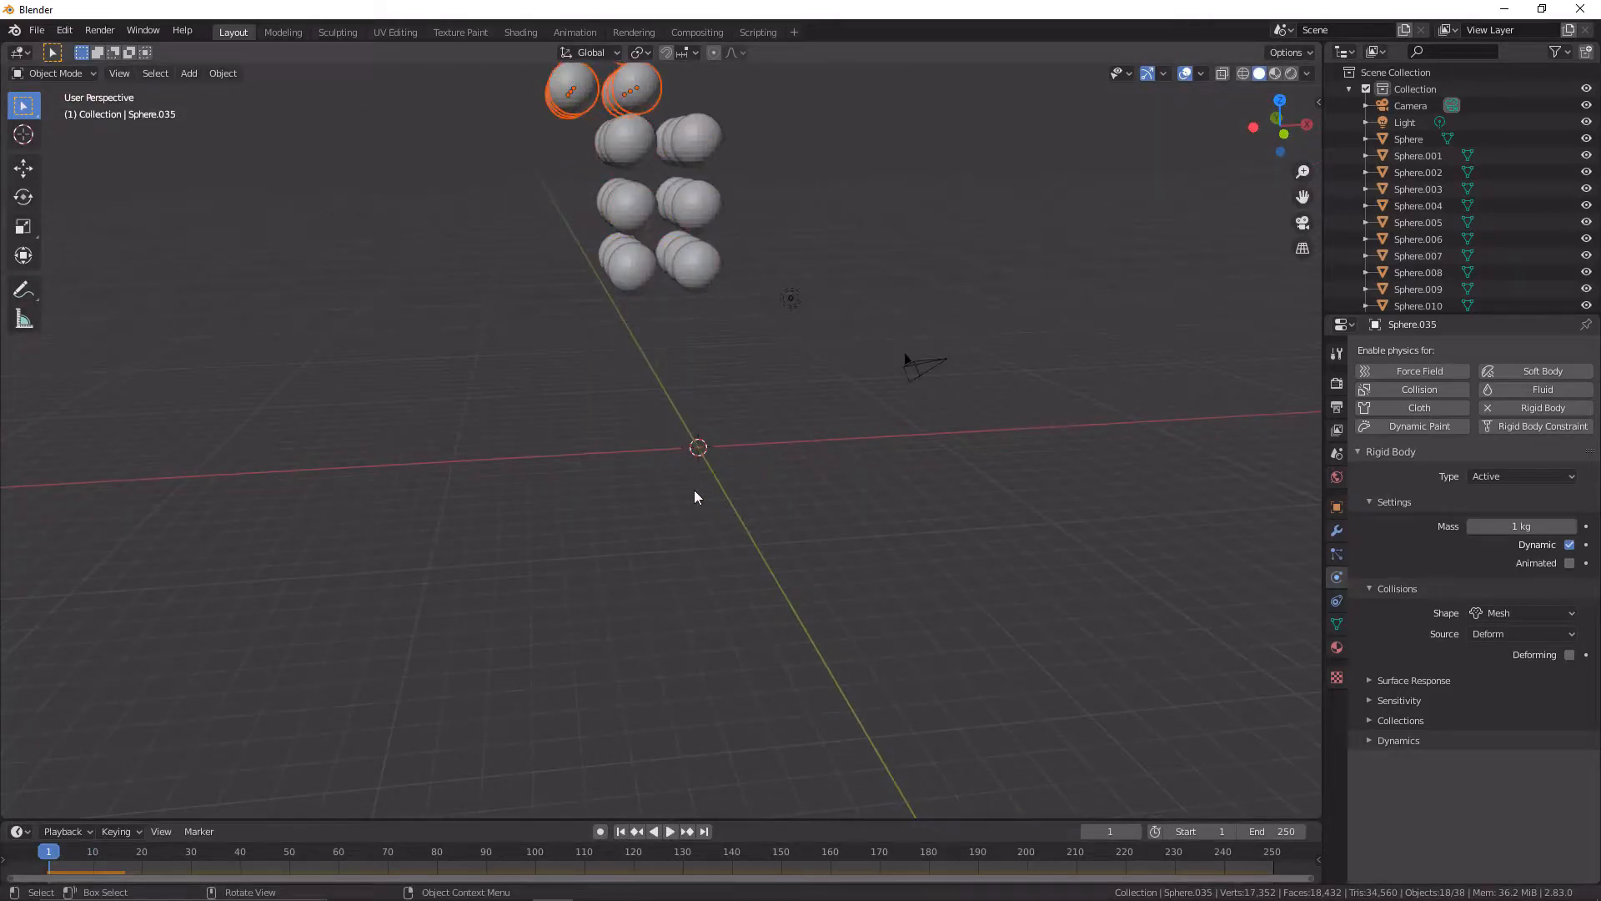
scroll(701, 497, down, 3)
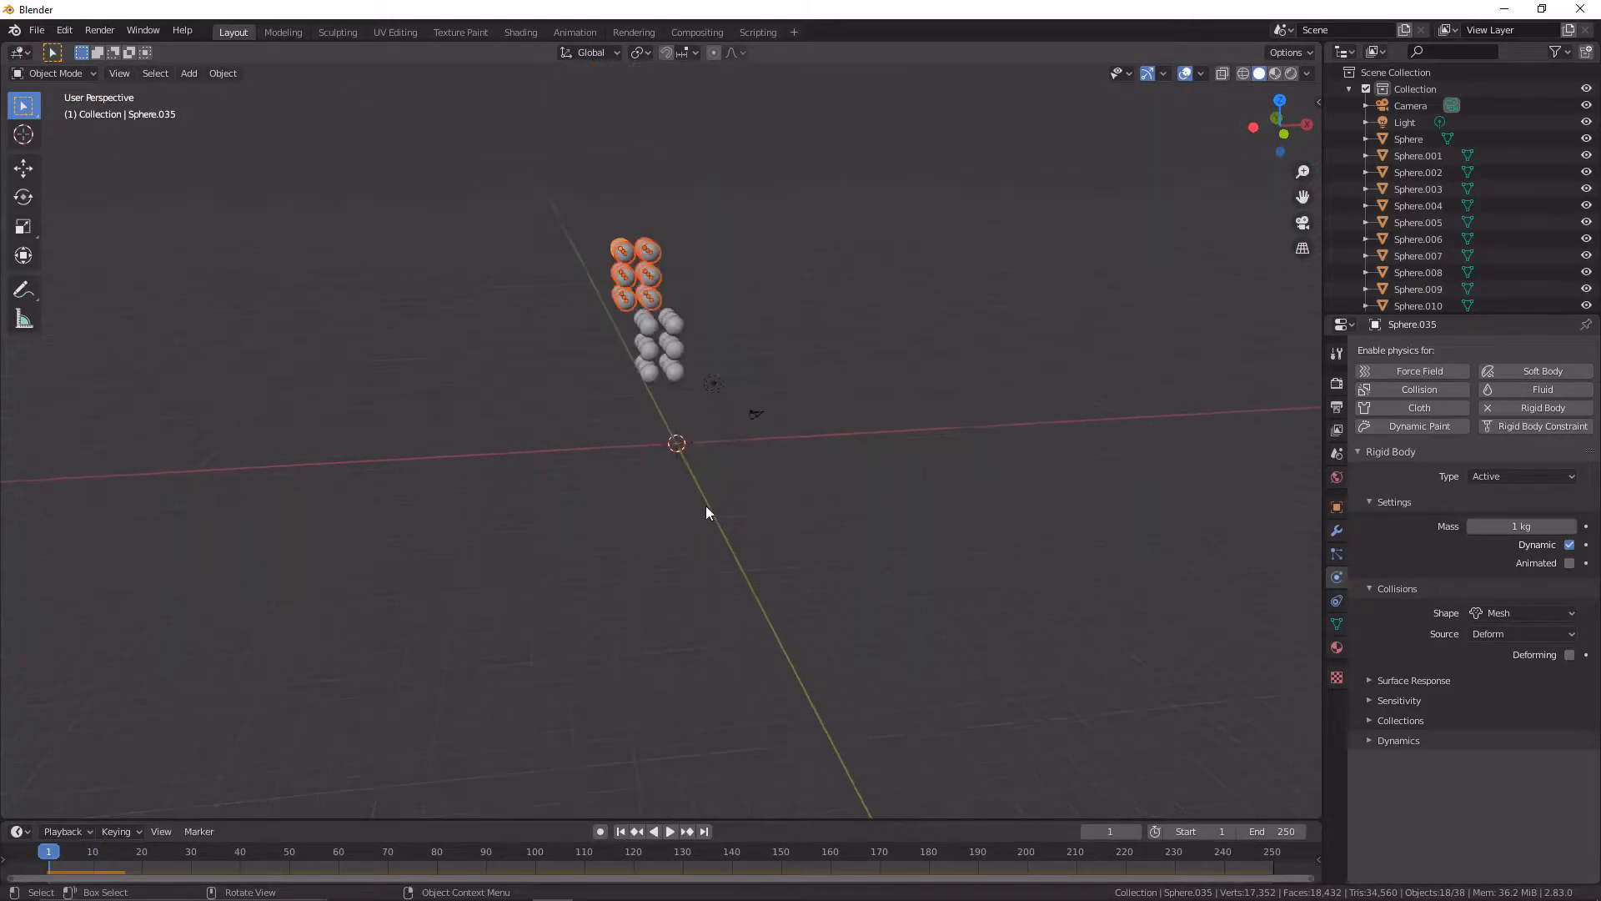
scroll(706, 505, up, 1)
key(shift+a)
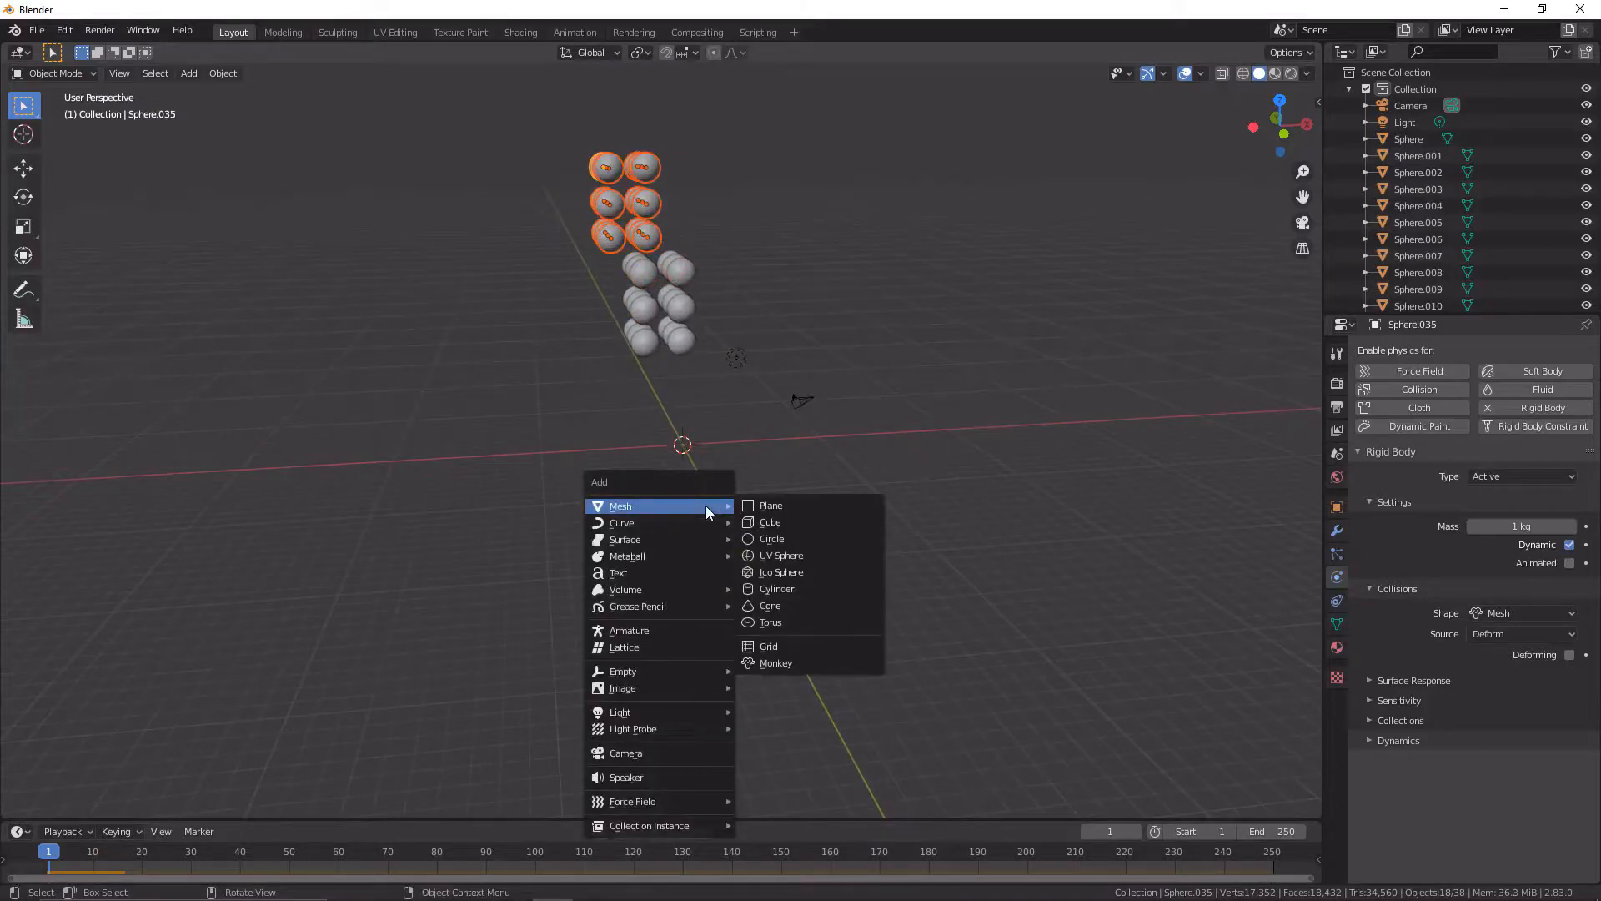
click(757, 555)
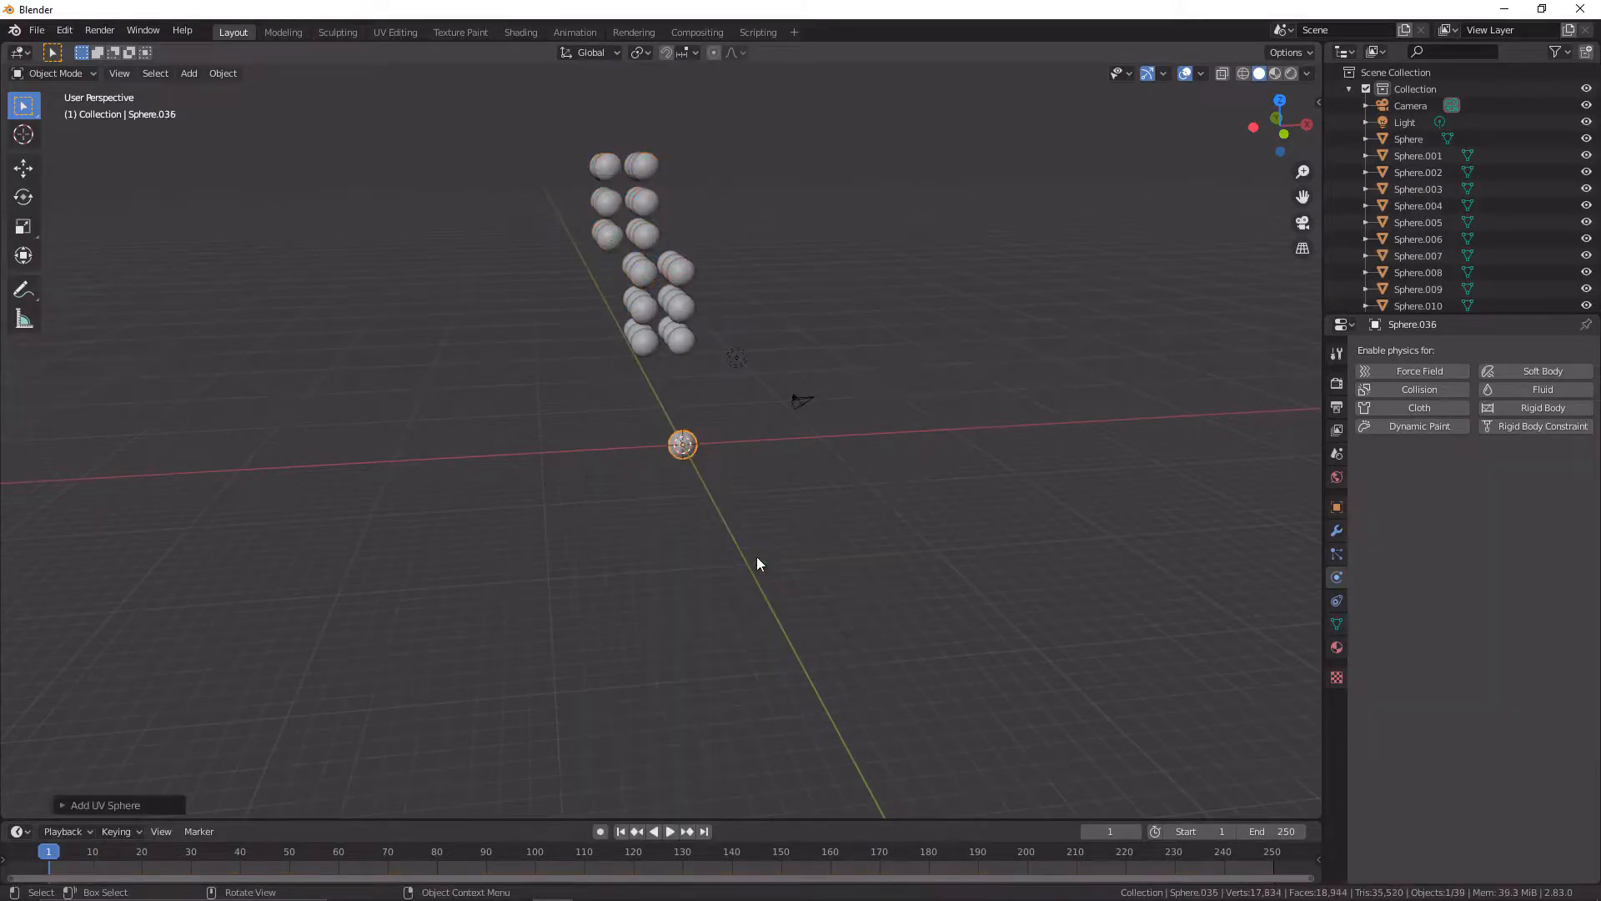
Enlarge the new sphere and delete the vertices of its upper half in front view, leaving an open bowl
key(s)
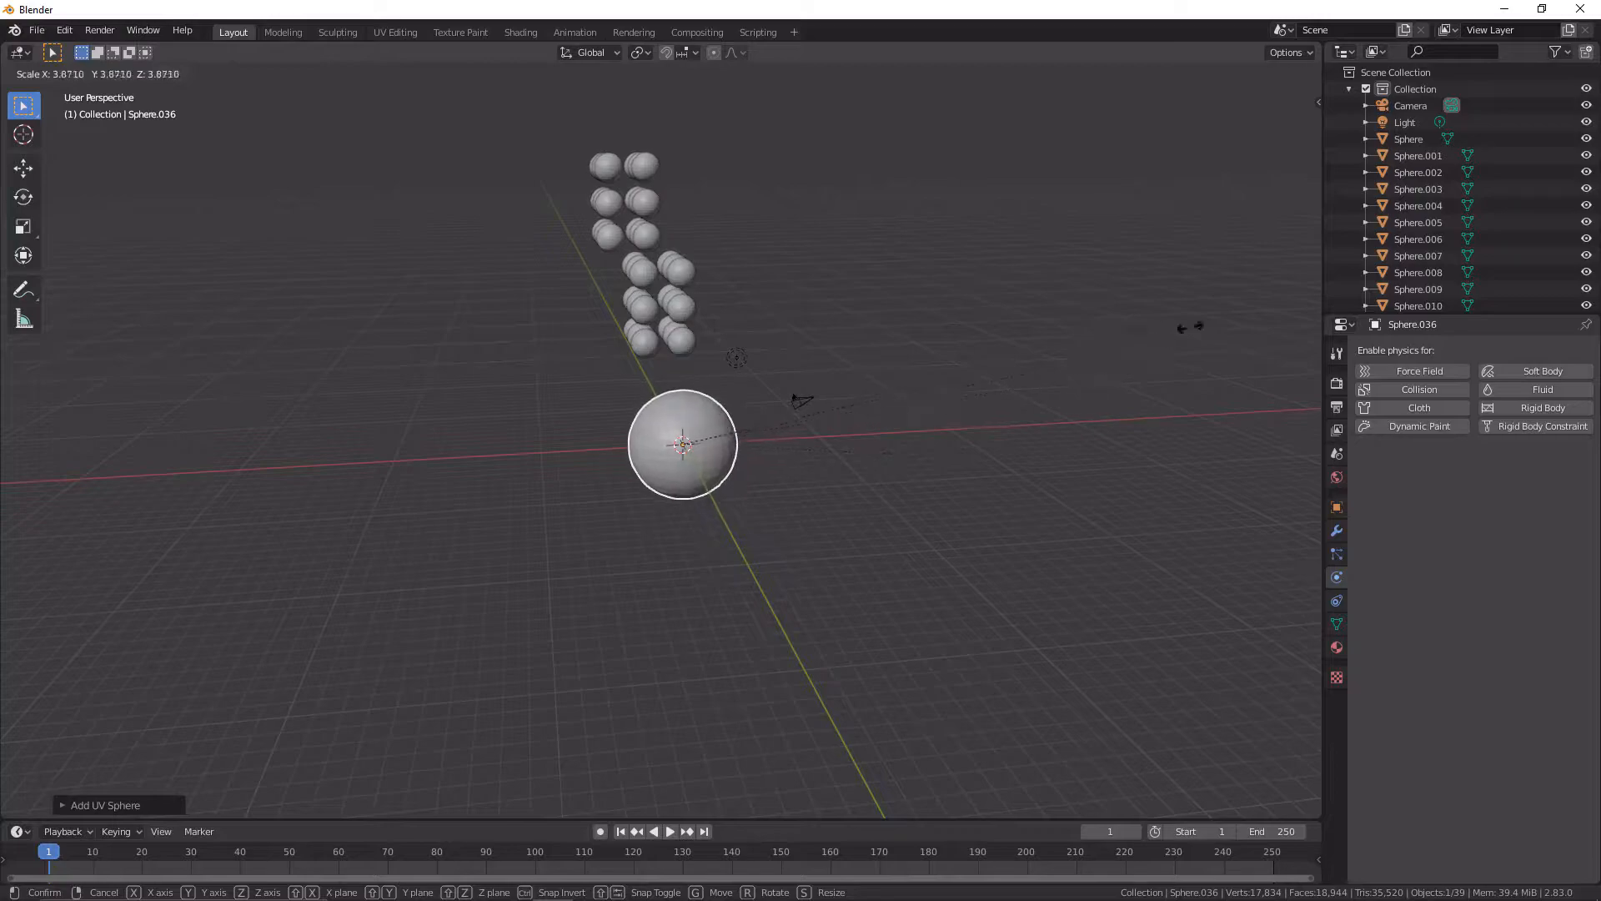
click(1053, 334)
key(KP_1)
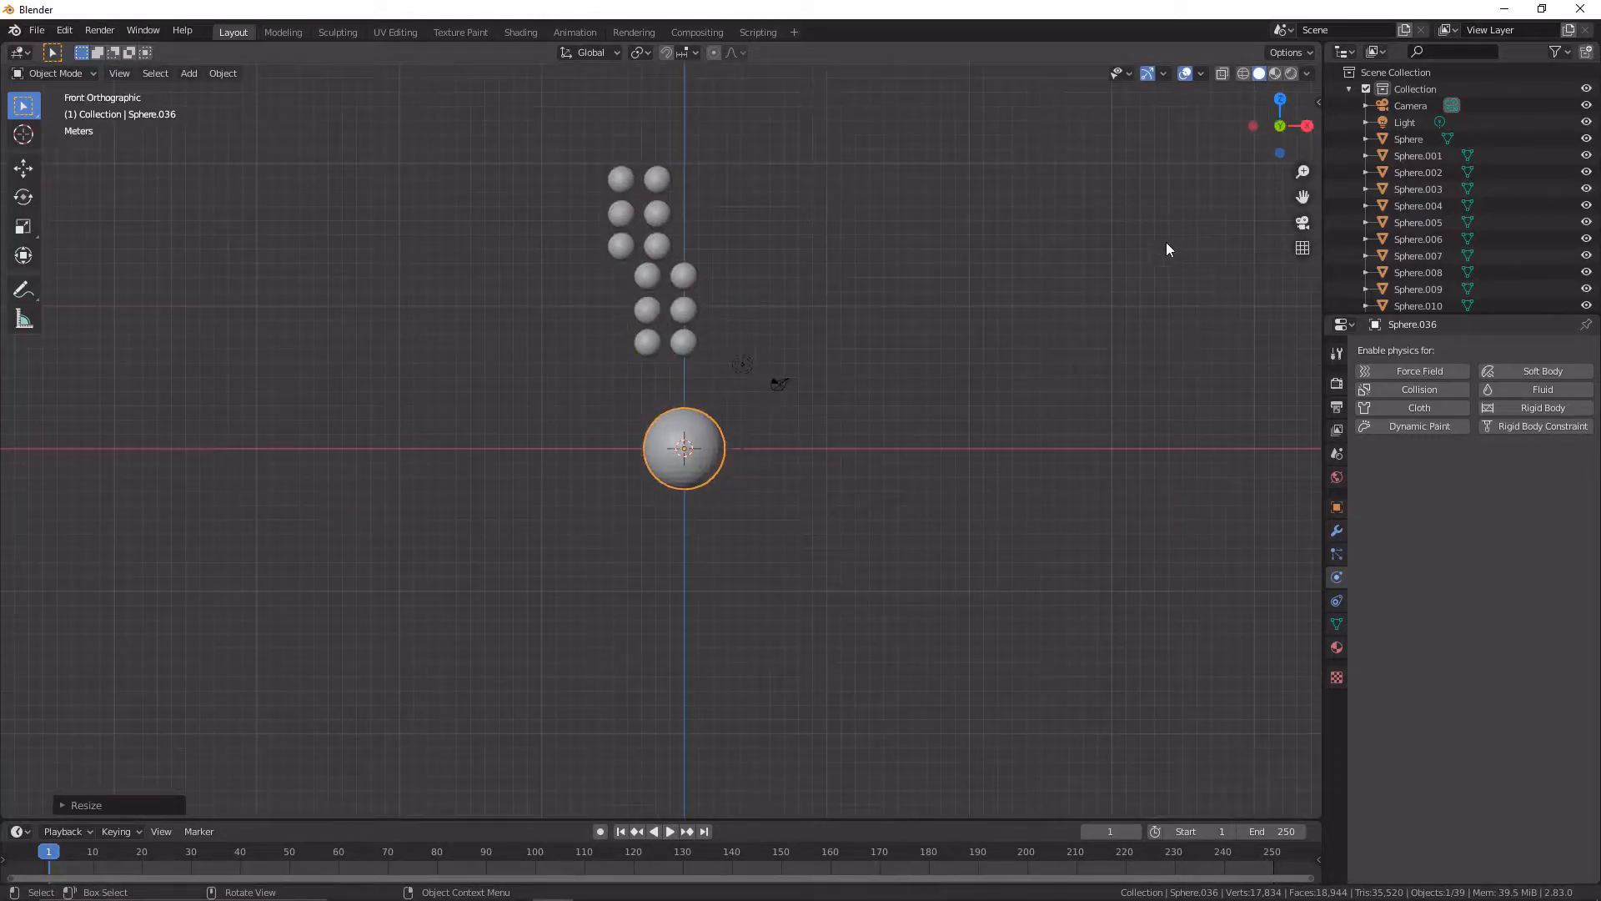
key(Tab)
scroll(626, 525, up, 5)
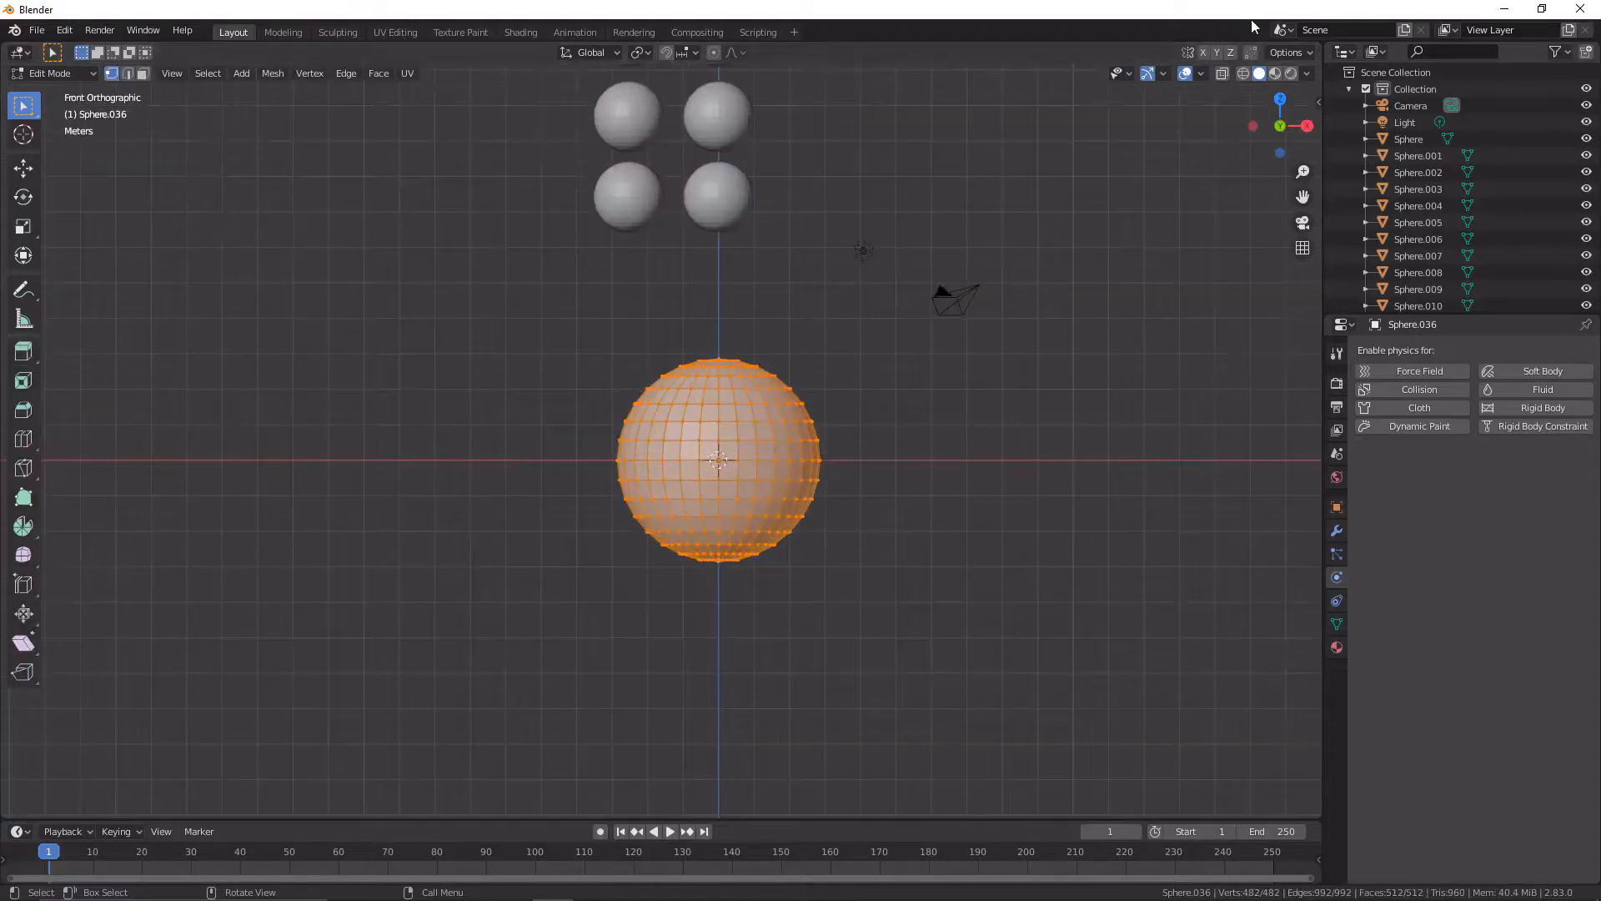
click(1222, 74)
drag(555, 293, 865, 457)
key(x)
click(865, 457)
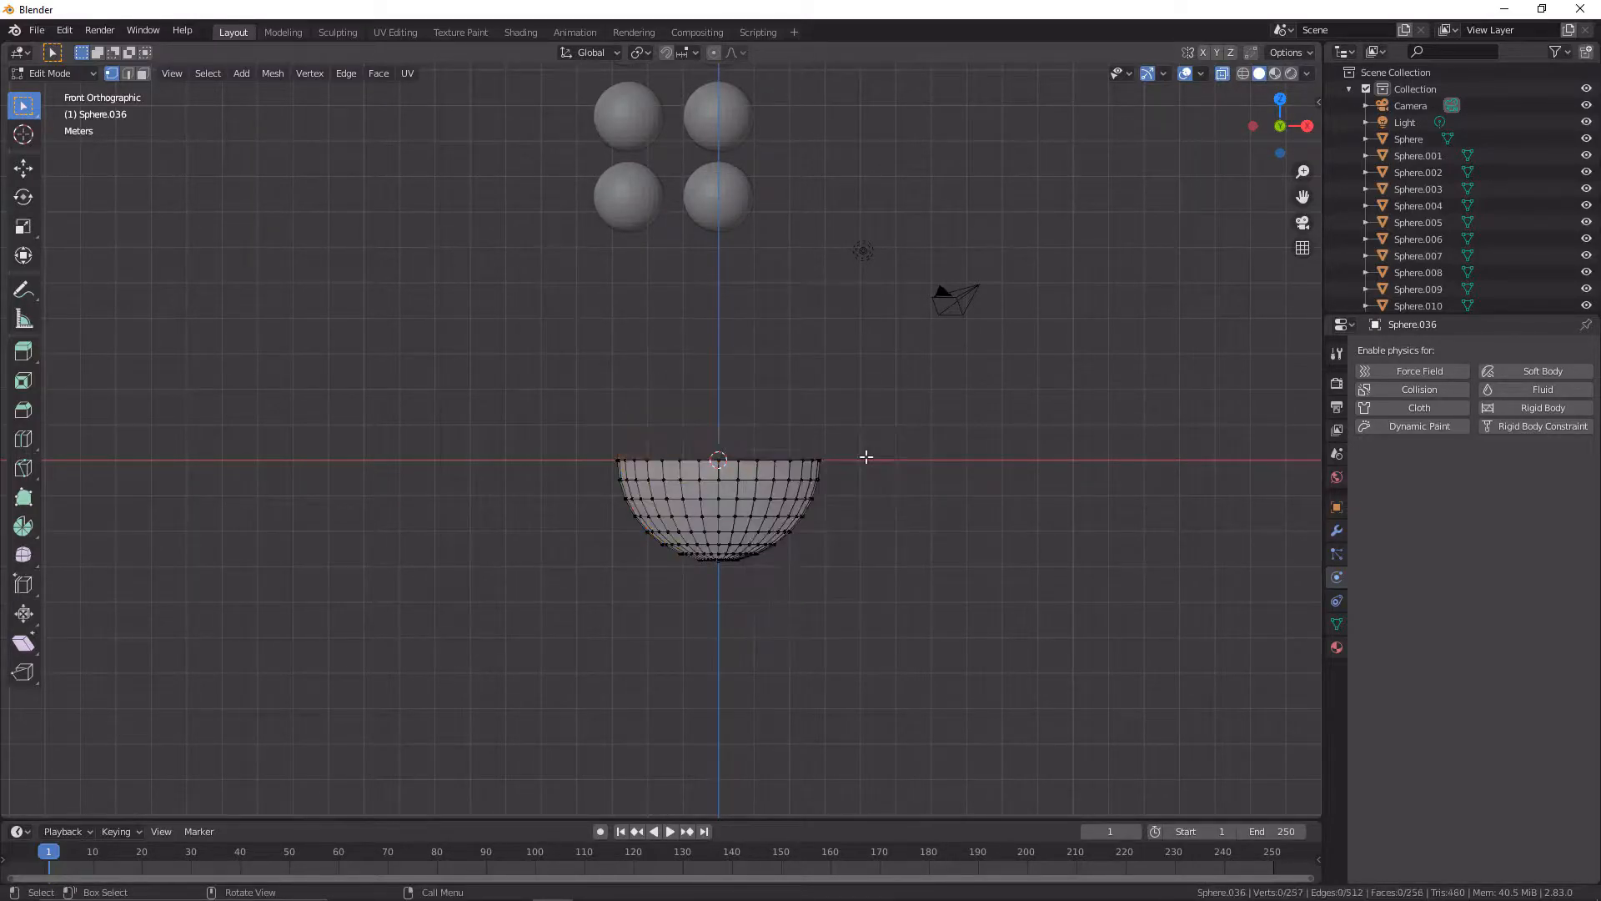
middle_drag(768, 482, 752, 538)
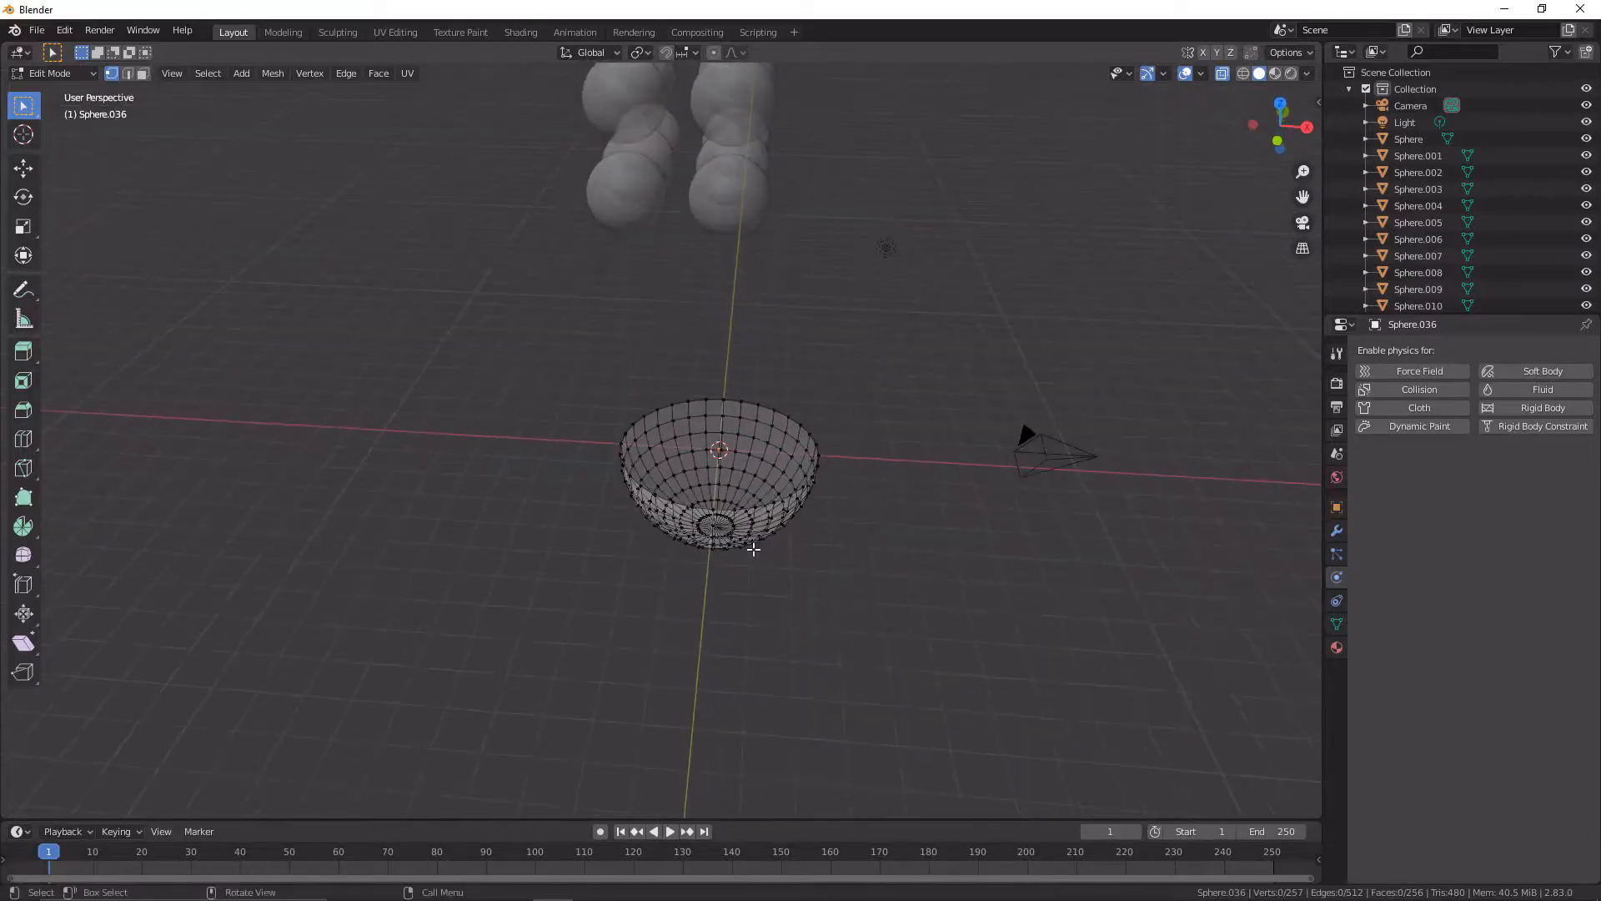
key(Tab)
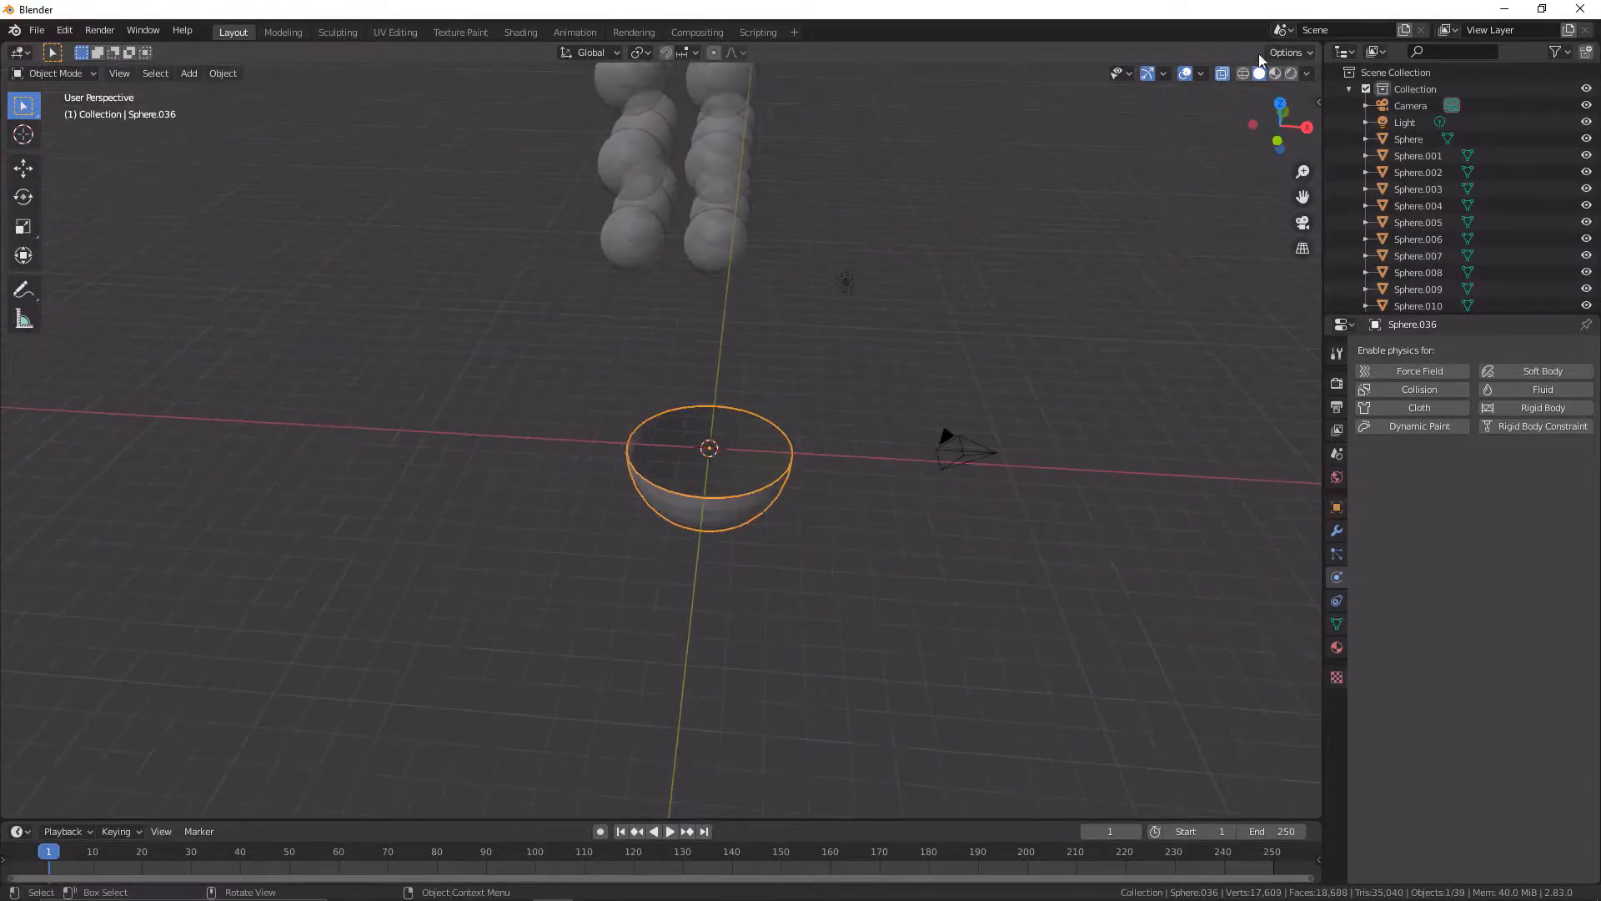
click(1222, 75)
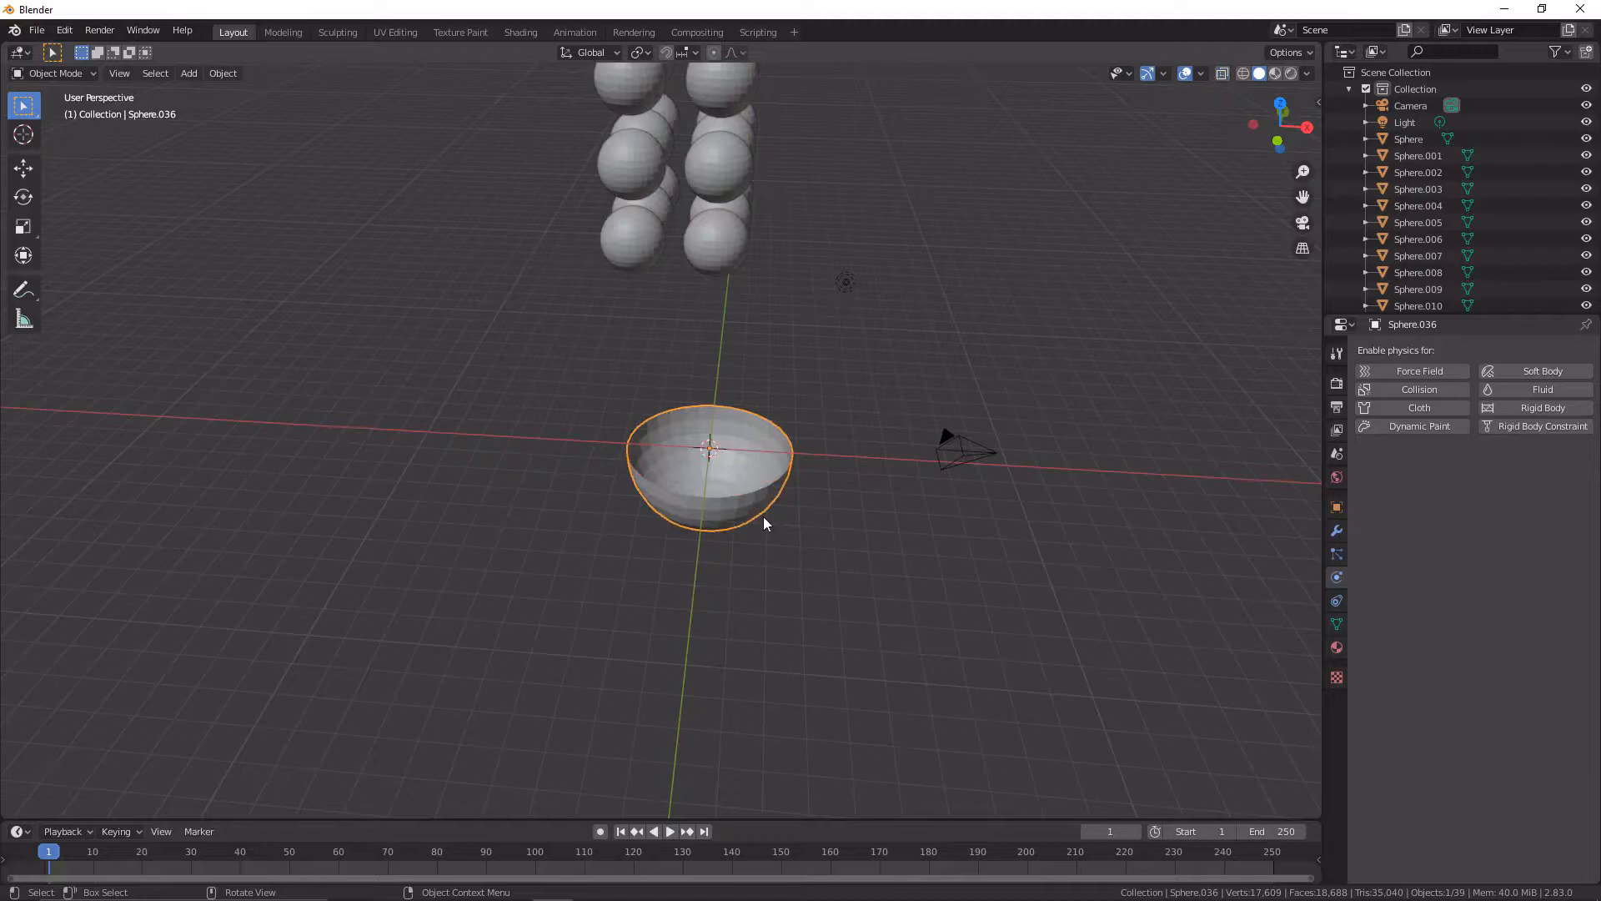
Scale the bowl up so it is clearly wider than the sphere blocks above it
key(s)
click(858, 444)
middle_drag(857, 439, 824, 482)
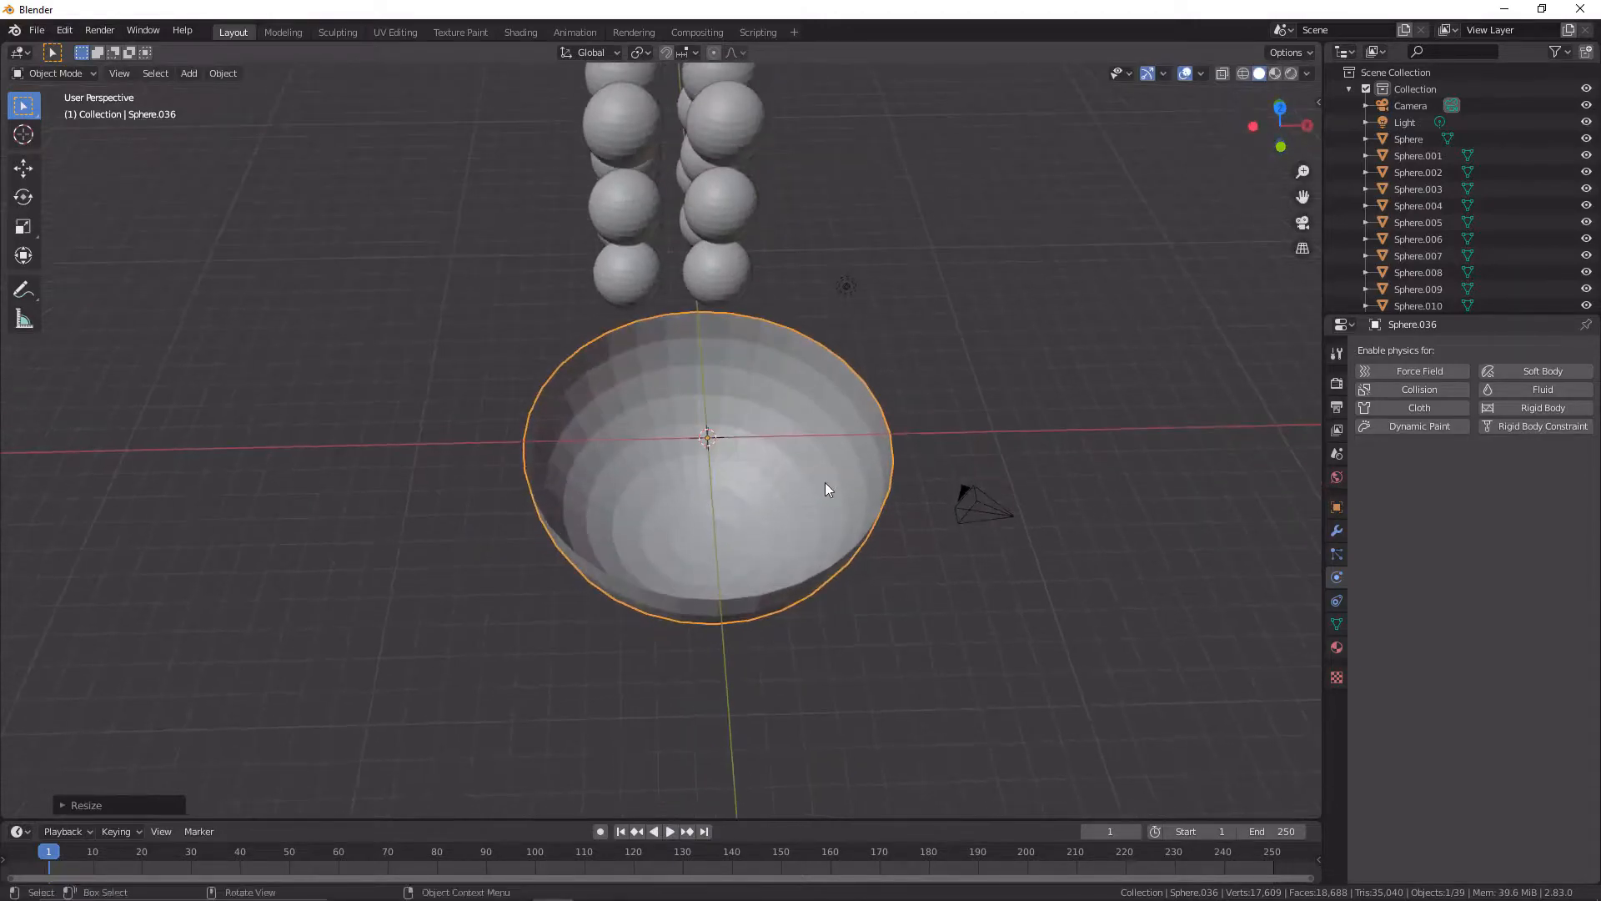
scroll(824, 482, down, 3)
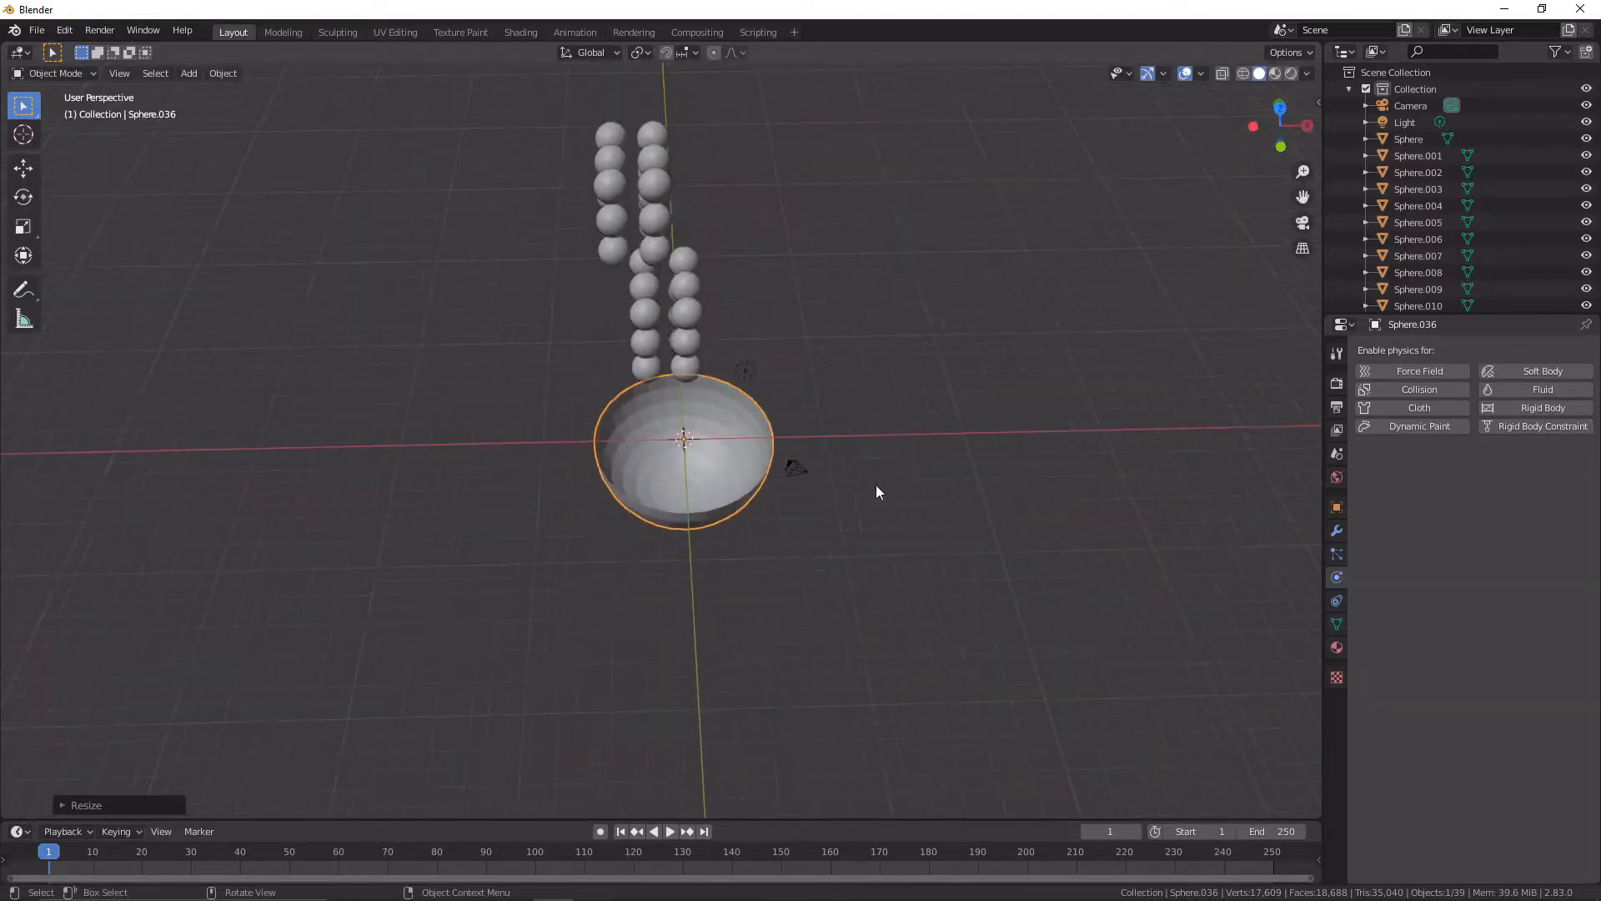
Add rigid body physics to the bowl and set its type to Passive
click(1538, 408)
click(1502, 480)
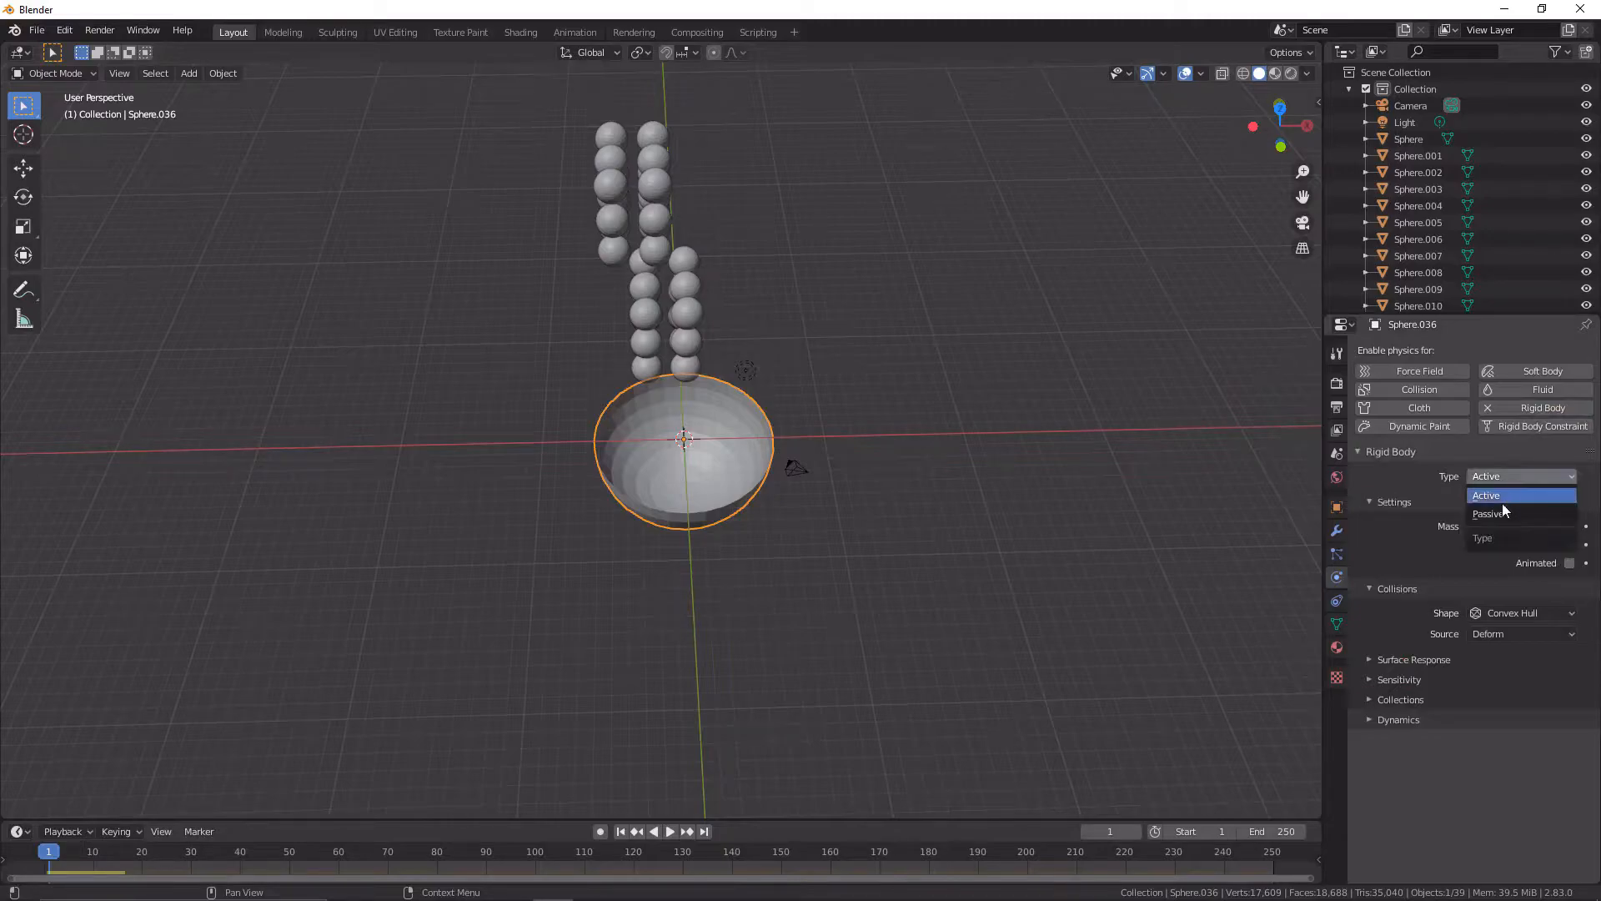
click(1499, 512)
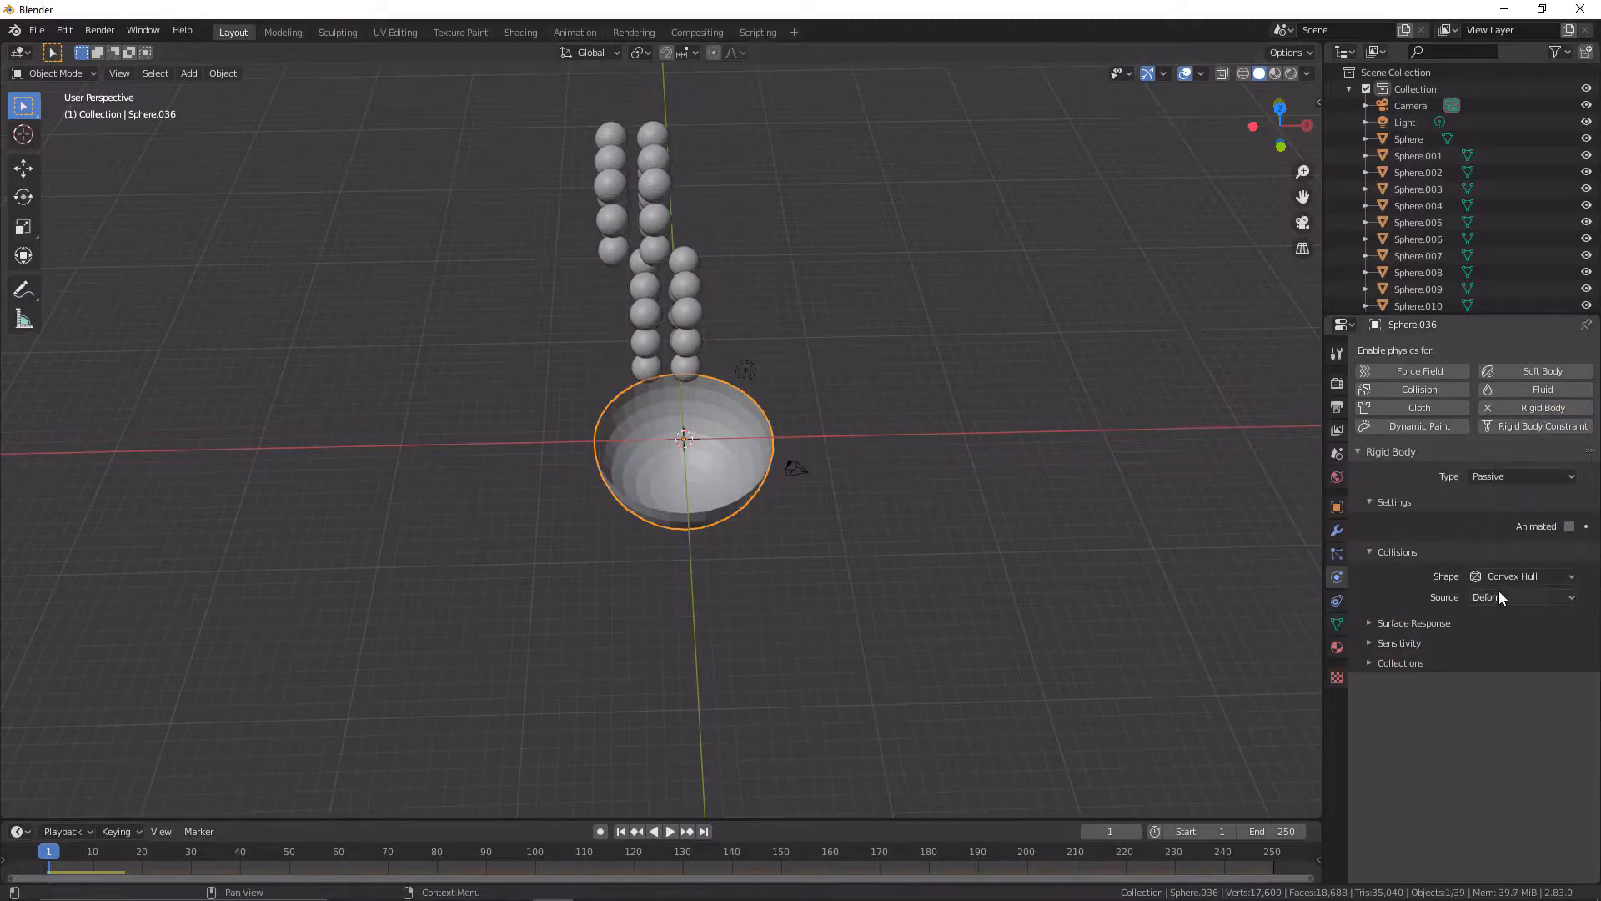
Play the simulation with the passive Convex Hull bowl, viewing it from the side, and return to the first frame
middle_drag(1029, 744, 1064, 689)
key(space)
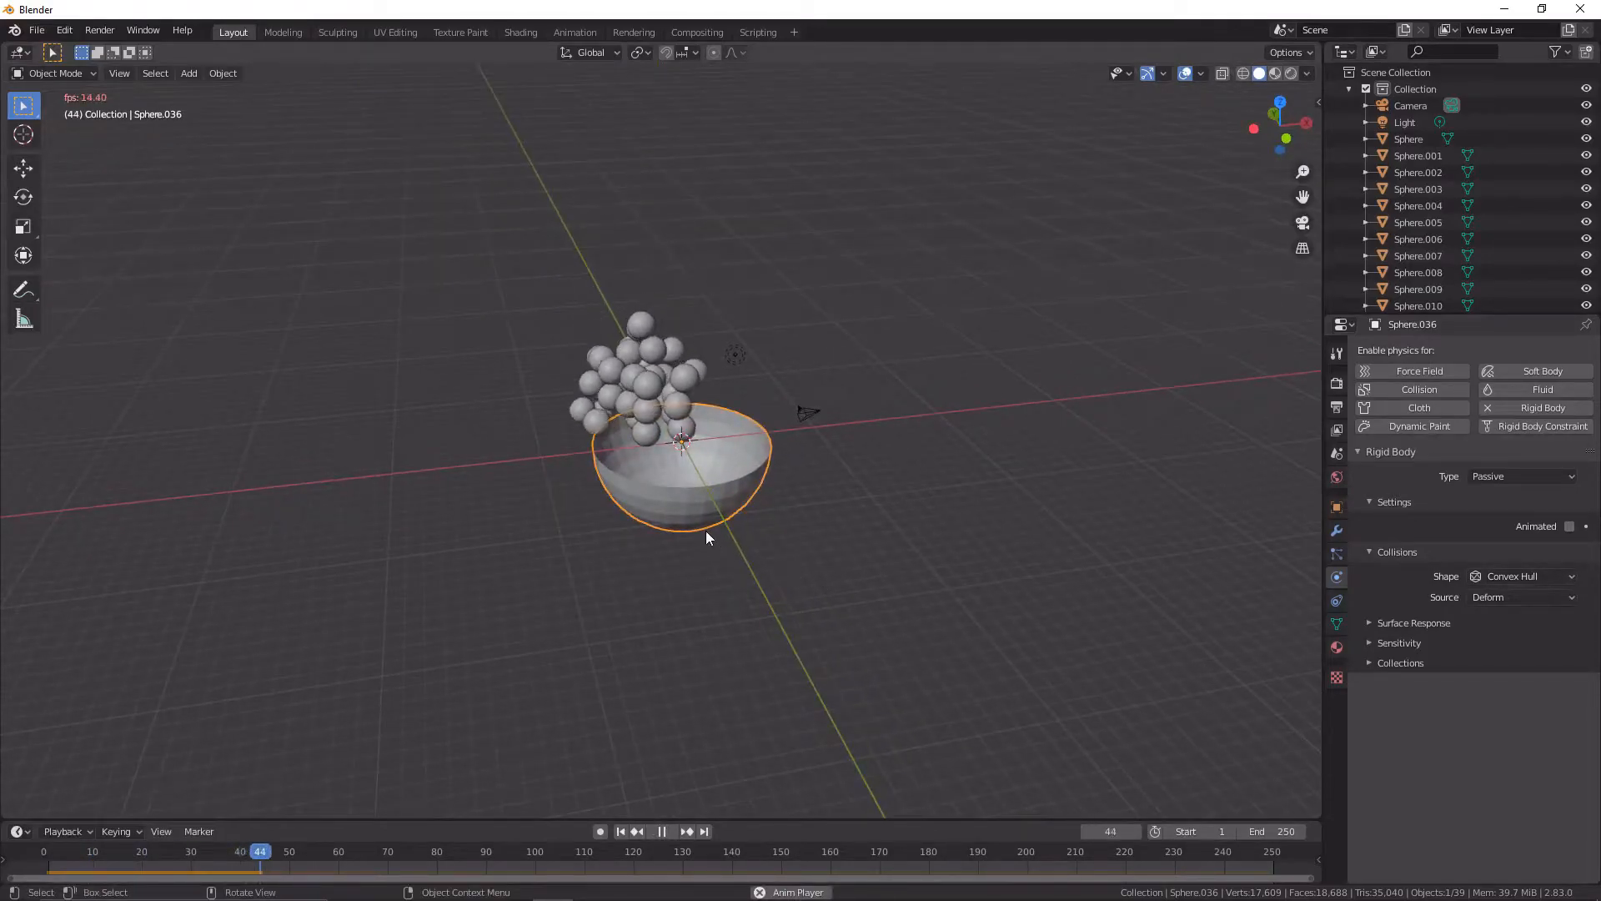
mouse_move(722, 484)
middle_down()
mouse_move(747, 475)
mouse_move(732, 478)
middle_up()
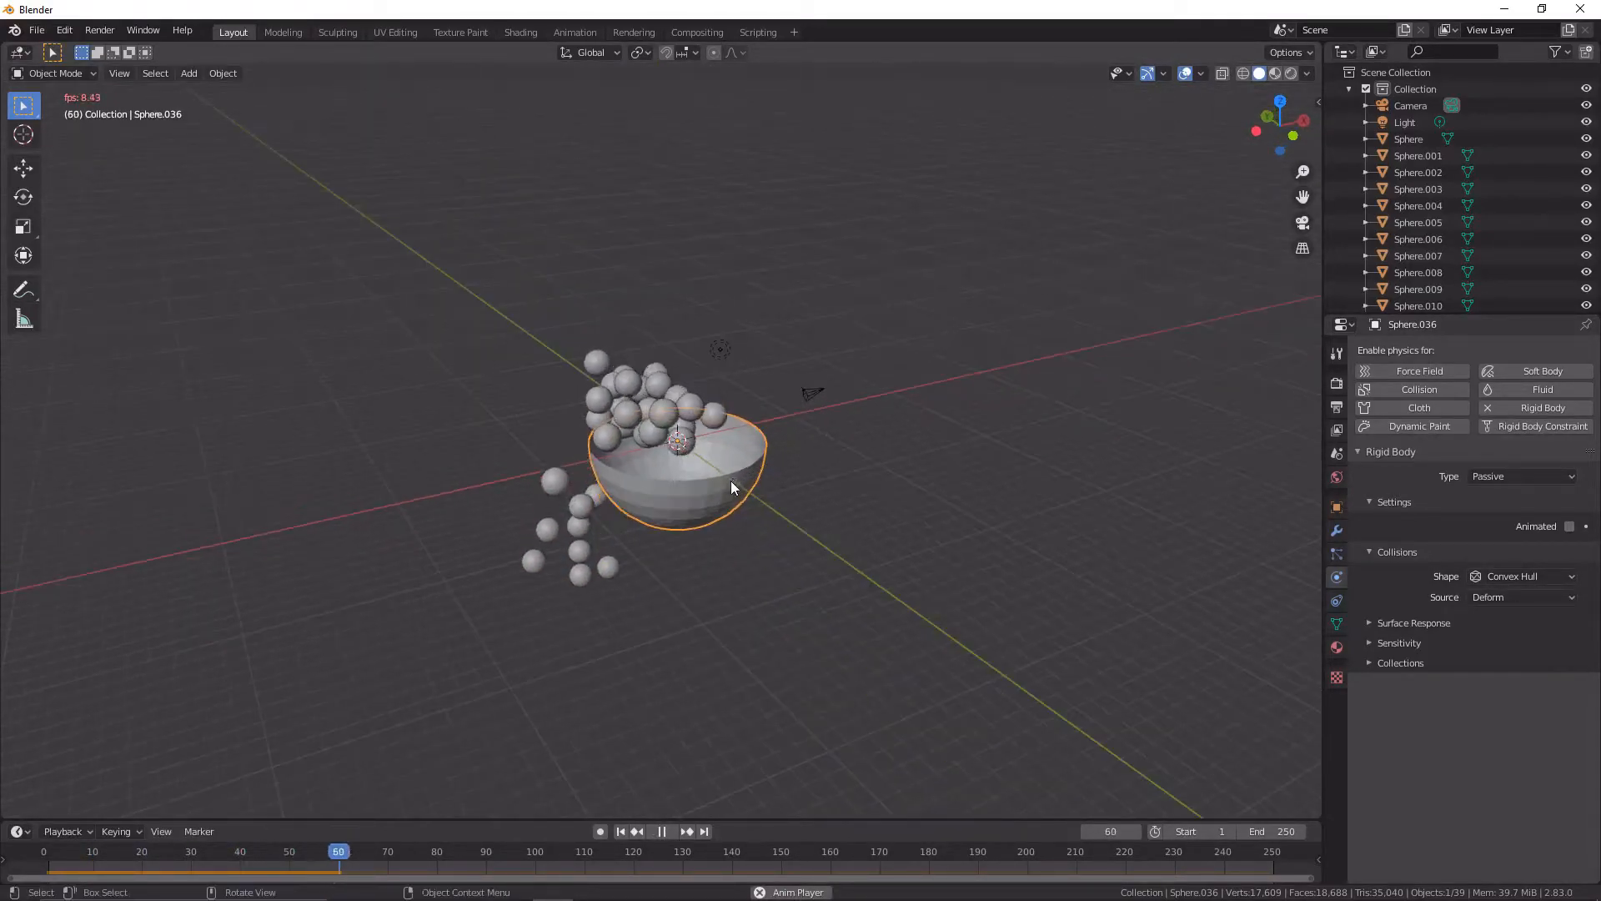
click(620, 831)
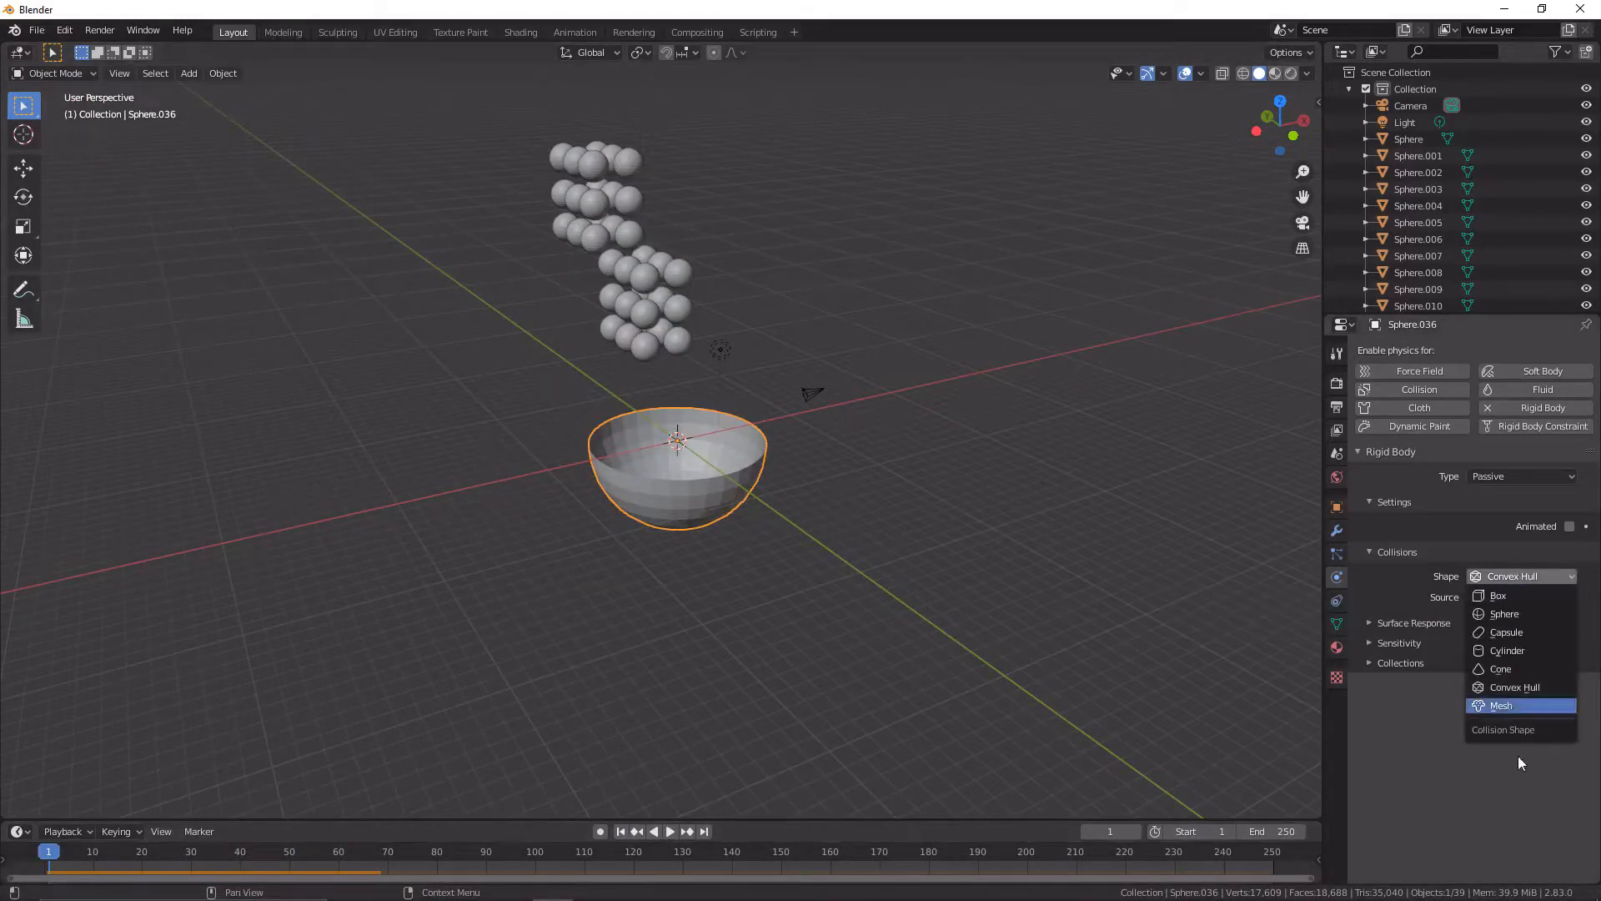
Set the bowl's rigid body collision shape to Mesh and enlarge the bowl further
click(1501, 706)
key(s)
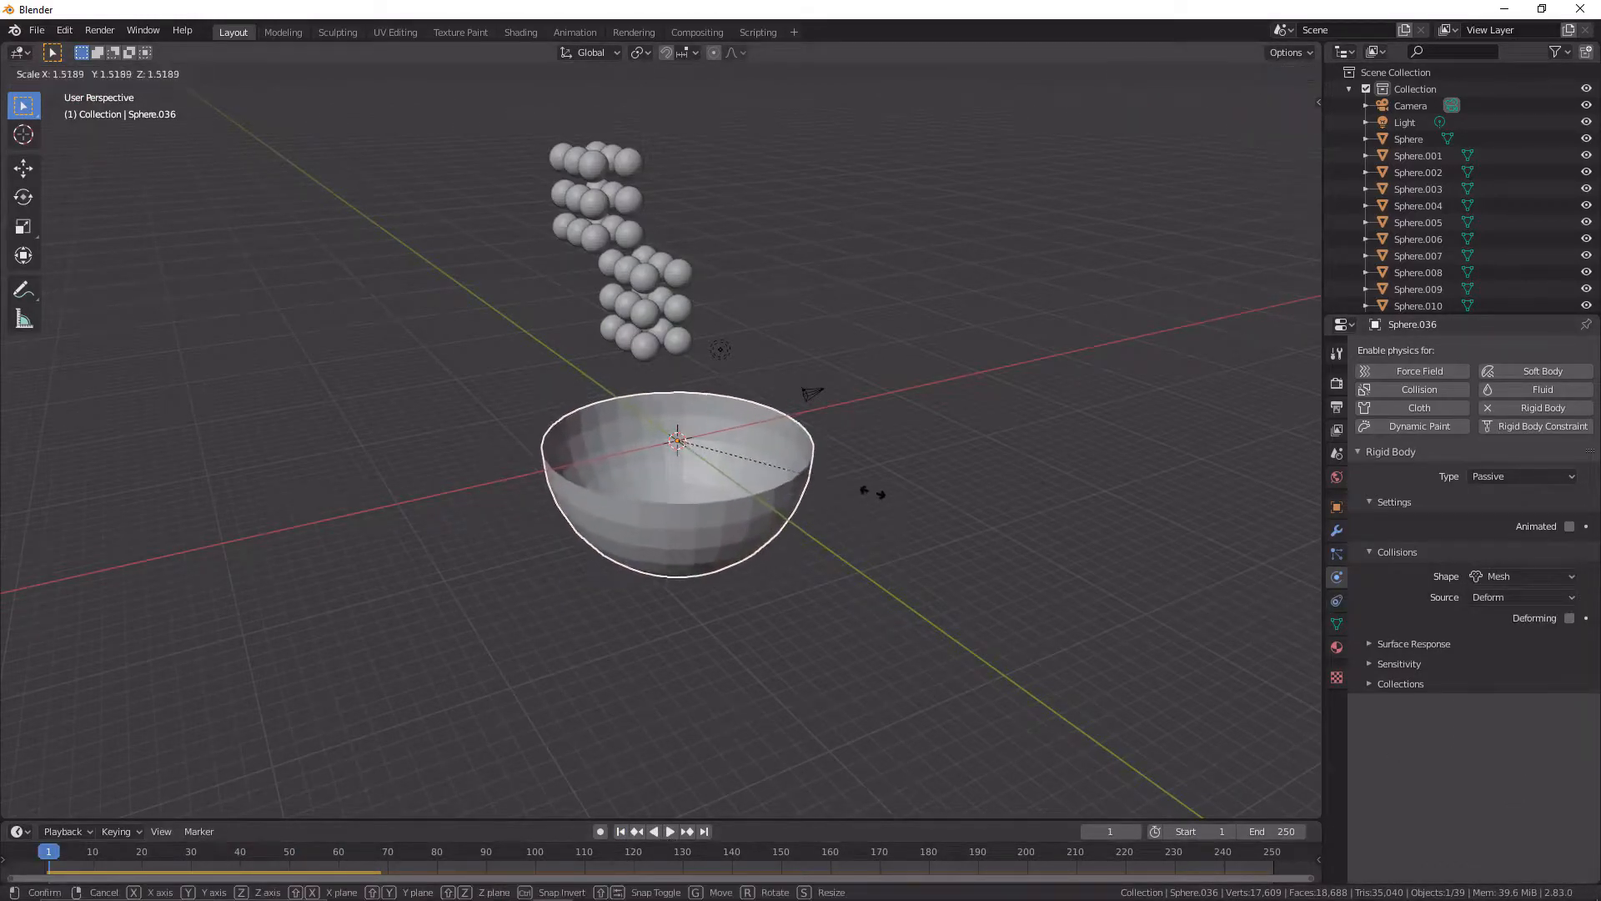
click(922, 458)
Play the simulation with the Mesh collision bowl until the spheres settle, and return to the first frame
middle_drag(922, 457, 907, 576)
key(space)
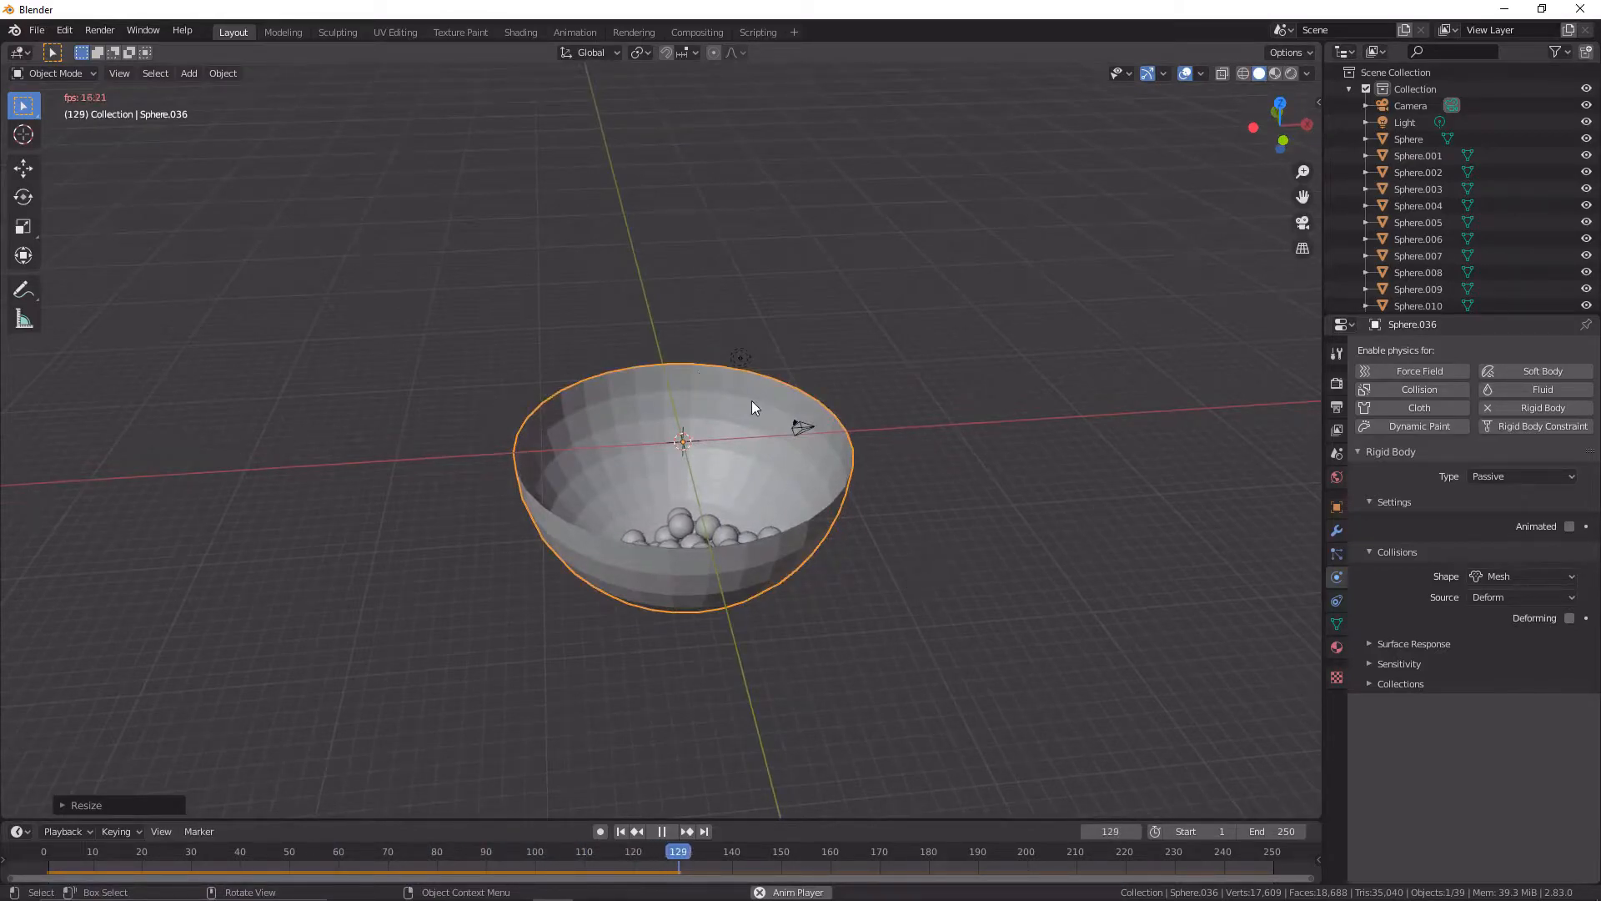
click(656, 832)
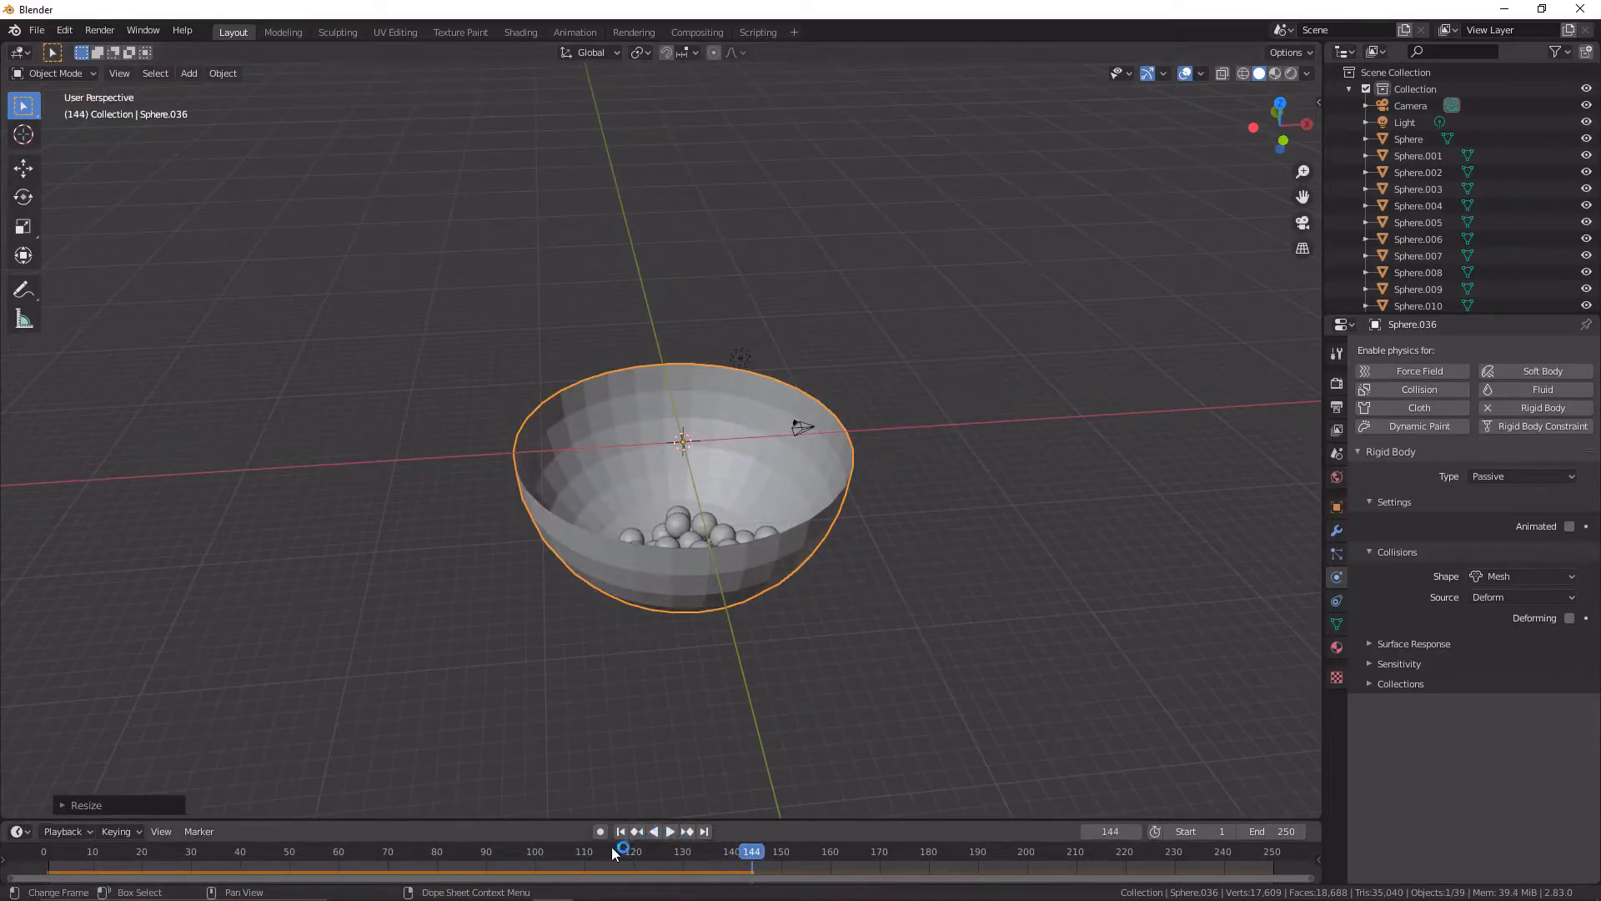
click(620, 831)
Shrink the bowl to about 0.7 of its size and move it about 1.6 m in the negative X direction
key(s)
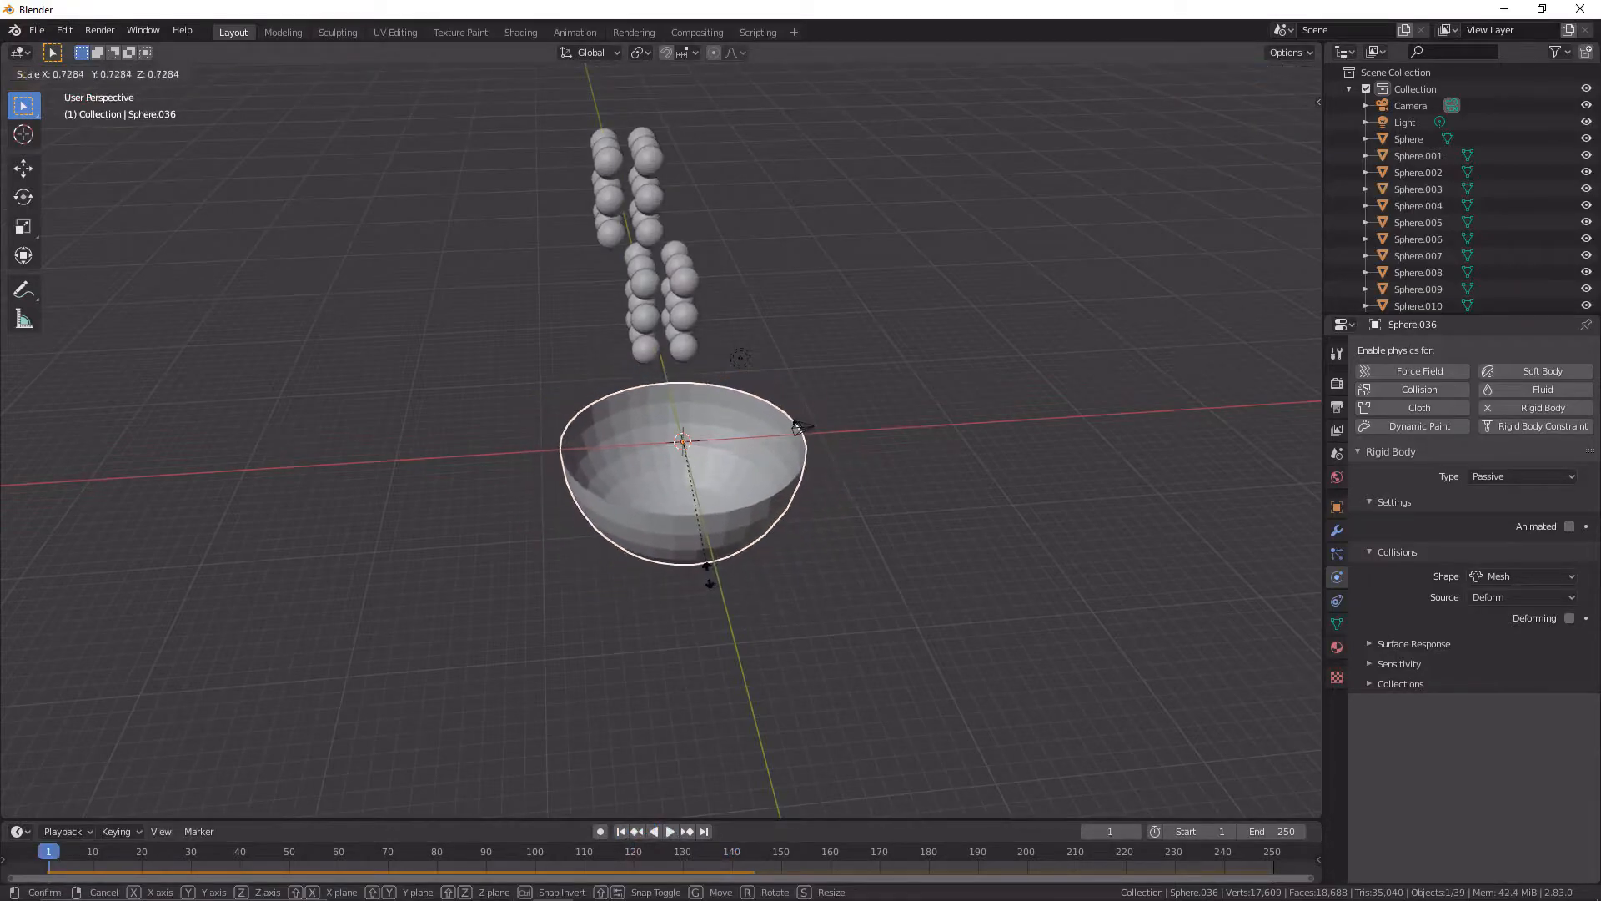
click(708, 567)
key(g)
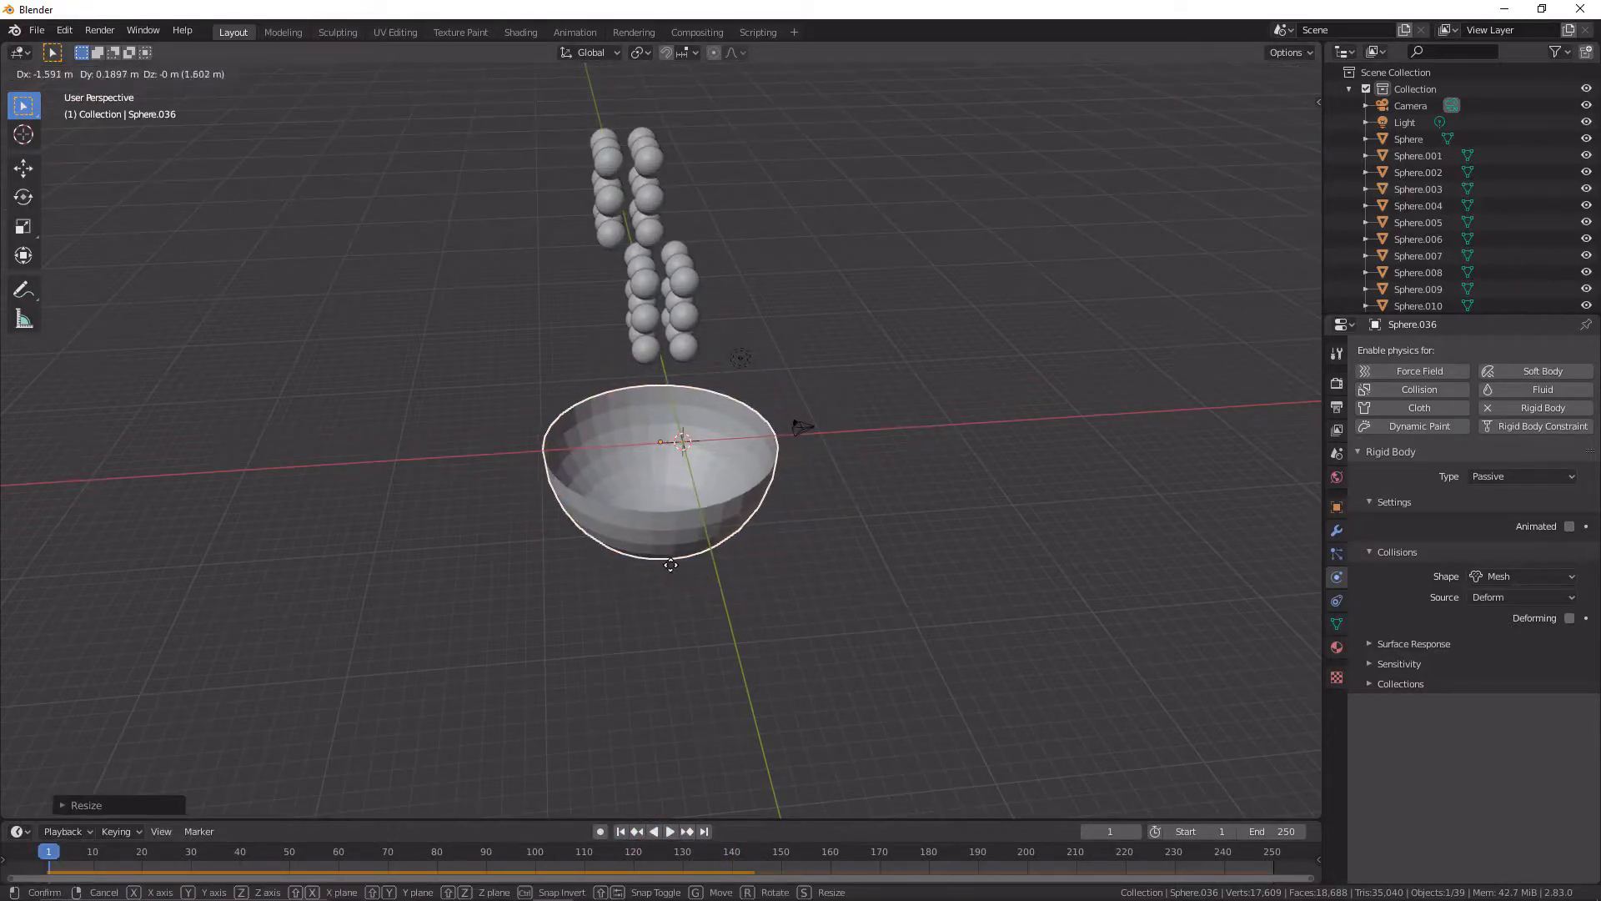
click(672, 566)
Delete the two outer rows, 12 spheres in total, from the upper sphere block
middle_drag(666, 564, 843, 536)
drag(331, 86, 548, 334)
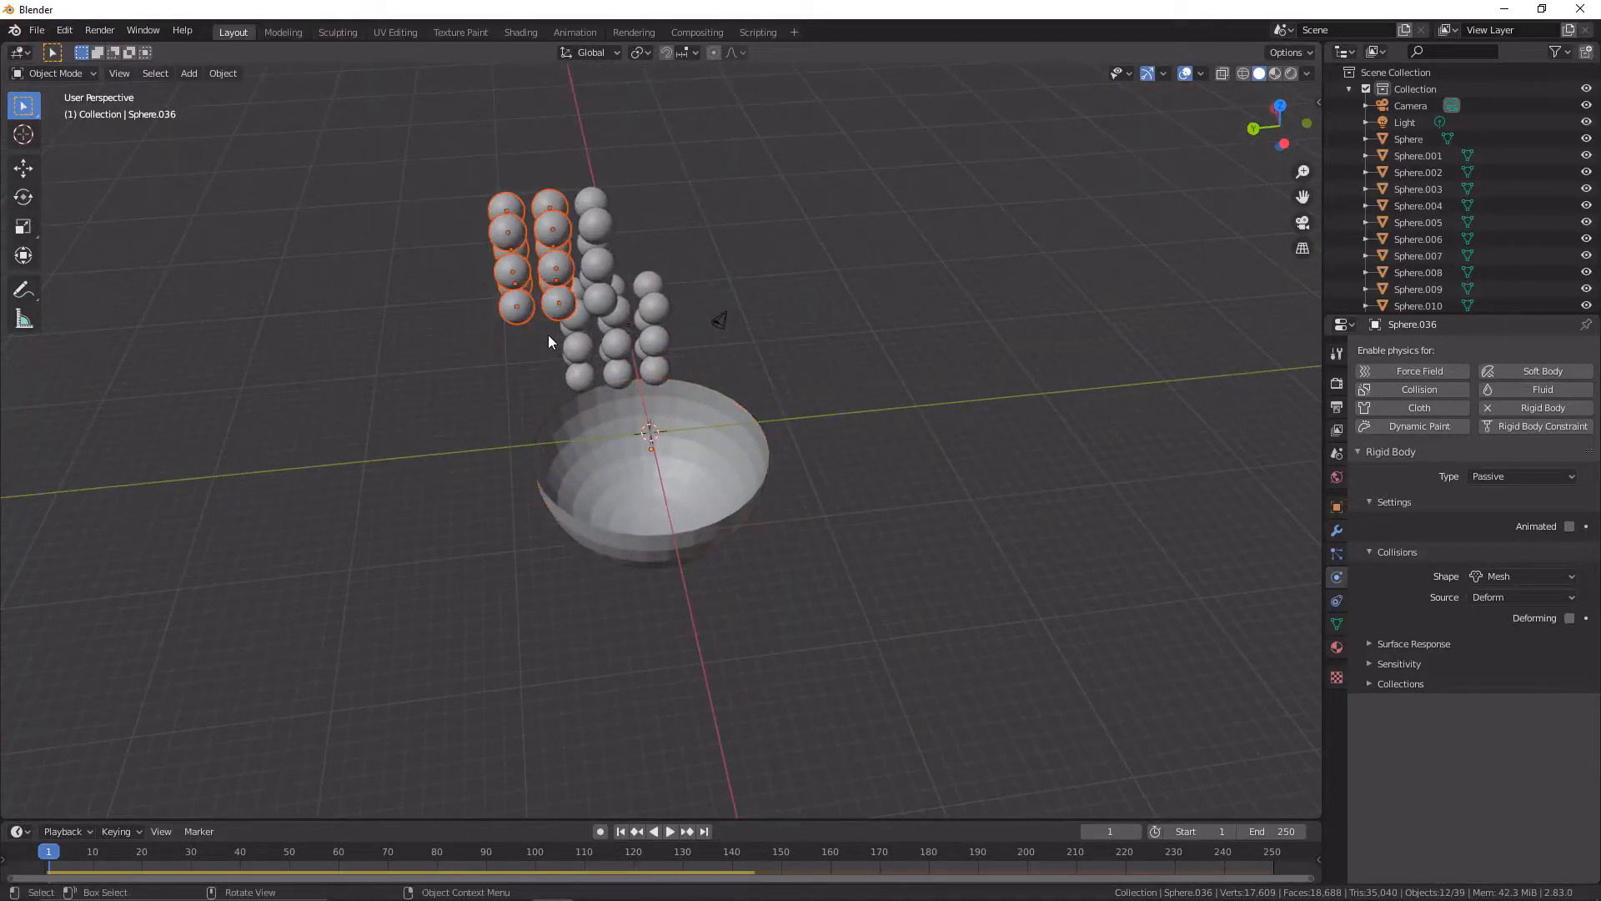
key(x)
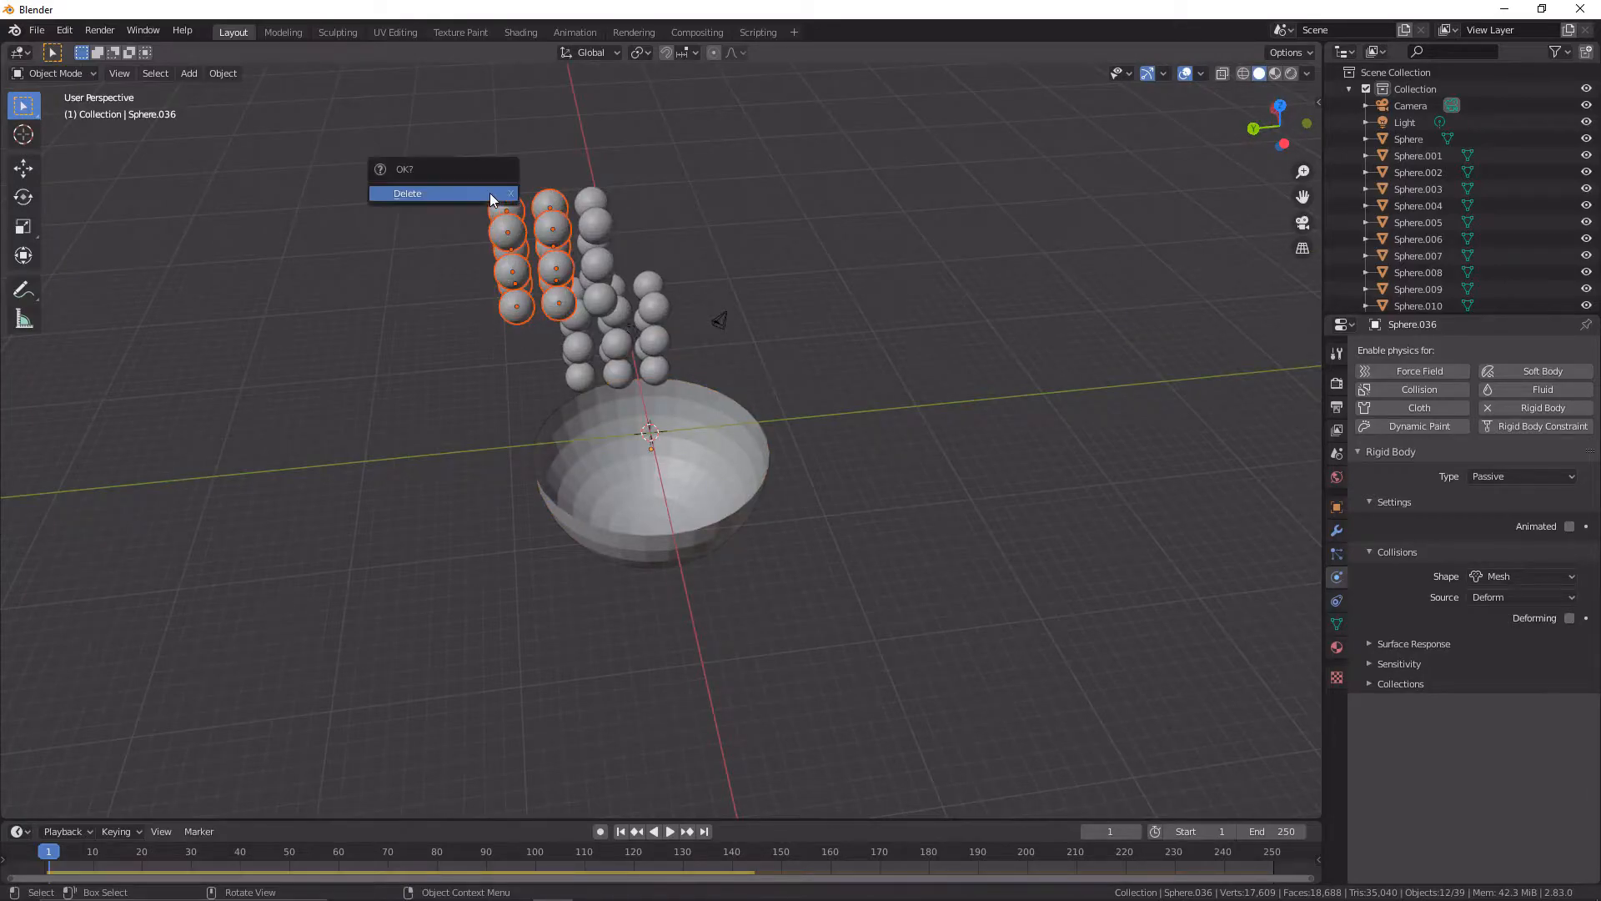
click(490, 193)
Play the simulation with the remaining spheres dropping into the bowl and return to the first frame
middle_drag(494, 200, 505, 272)
key(space)
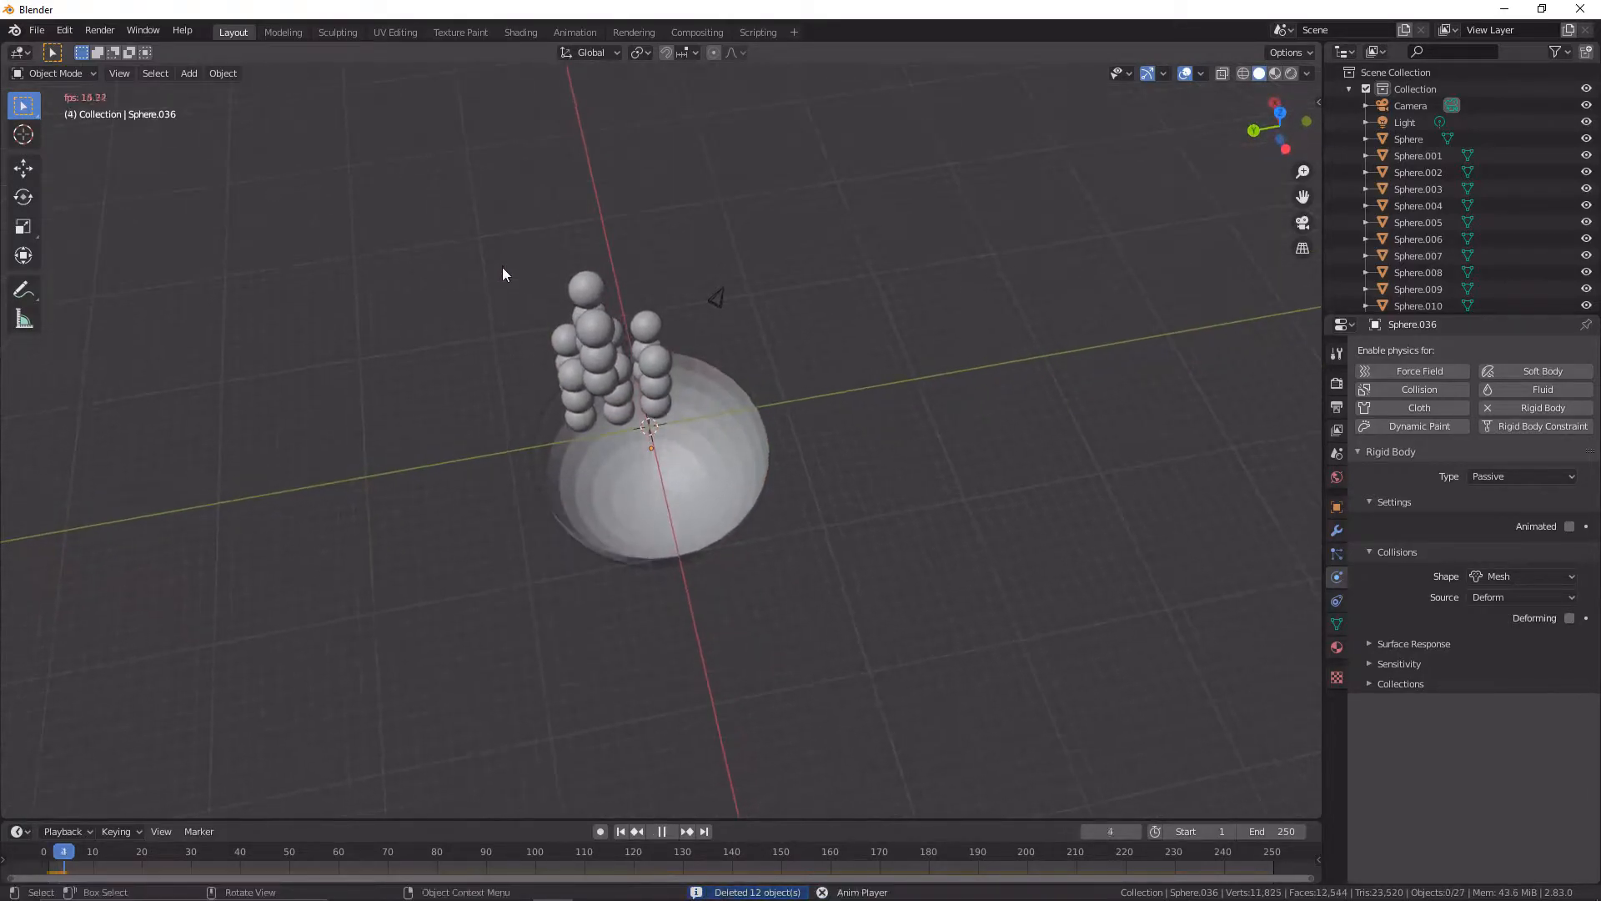
middle_drag(787, 433, 729, 372)
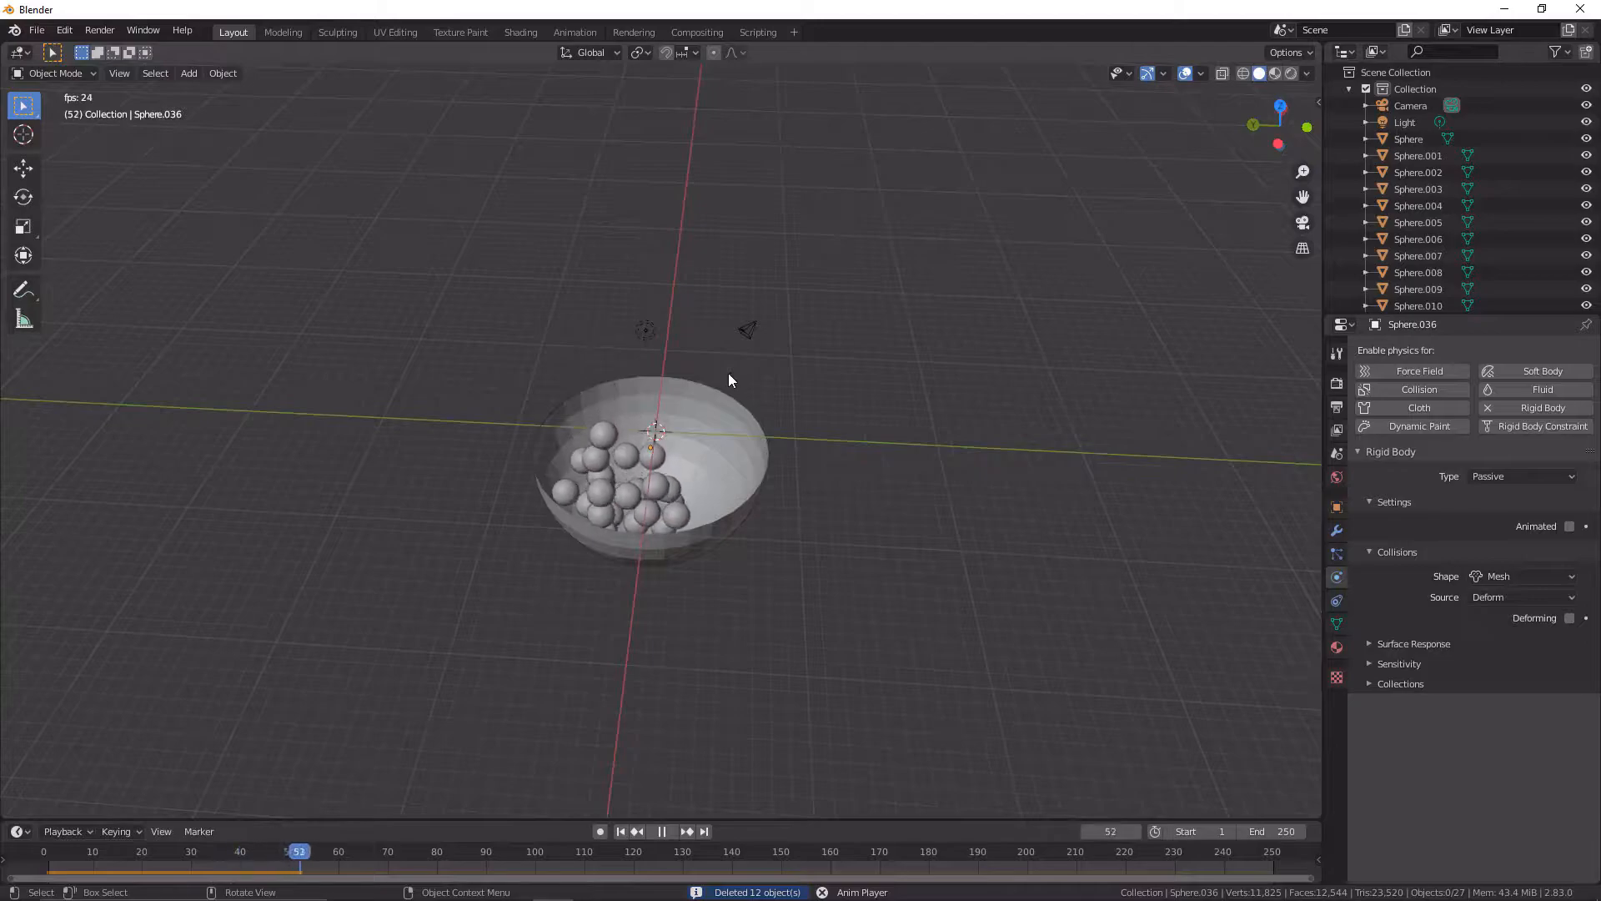
click(621, 832)
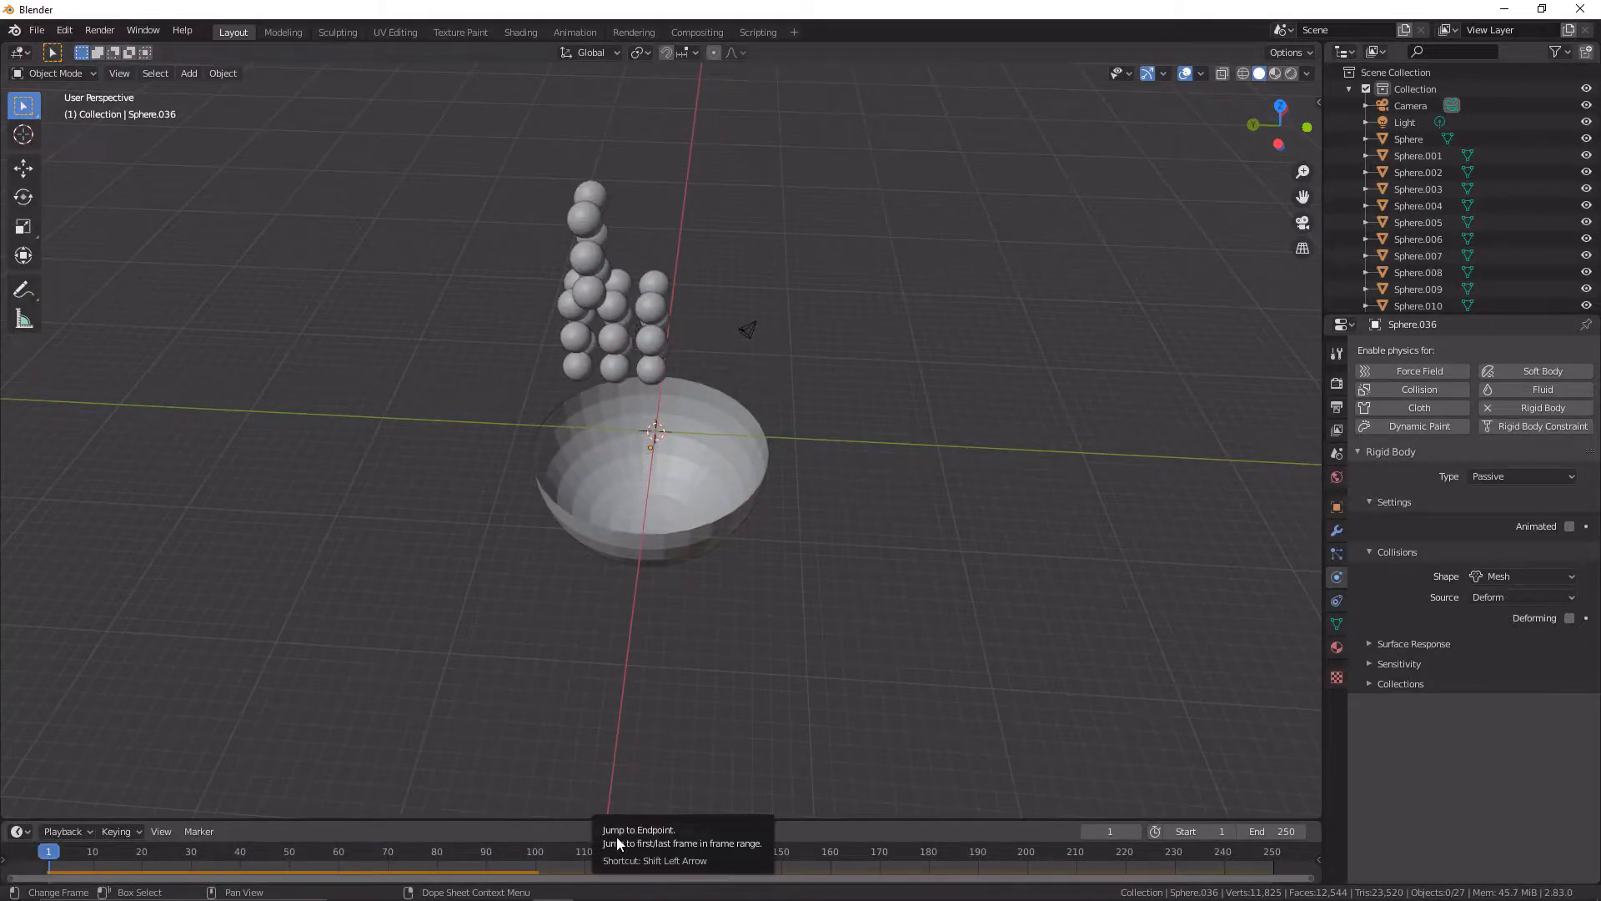
Scale the bowl down slightly
click(699, 484)
key(s)
click(796, 526)
right_click(796, 526)
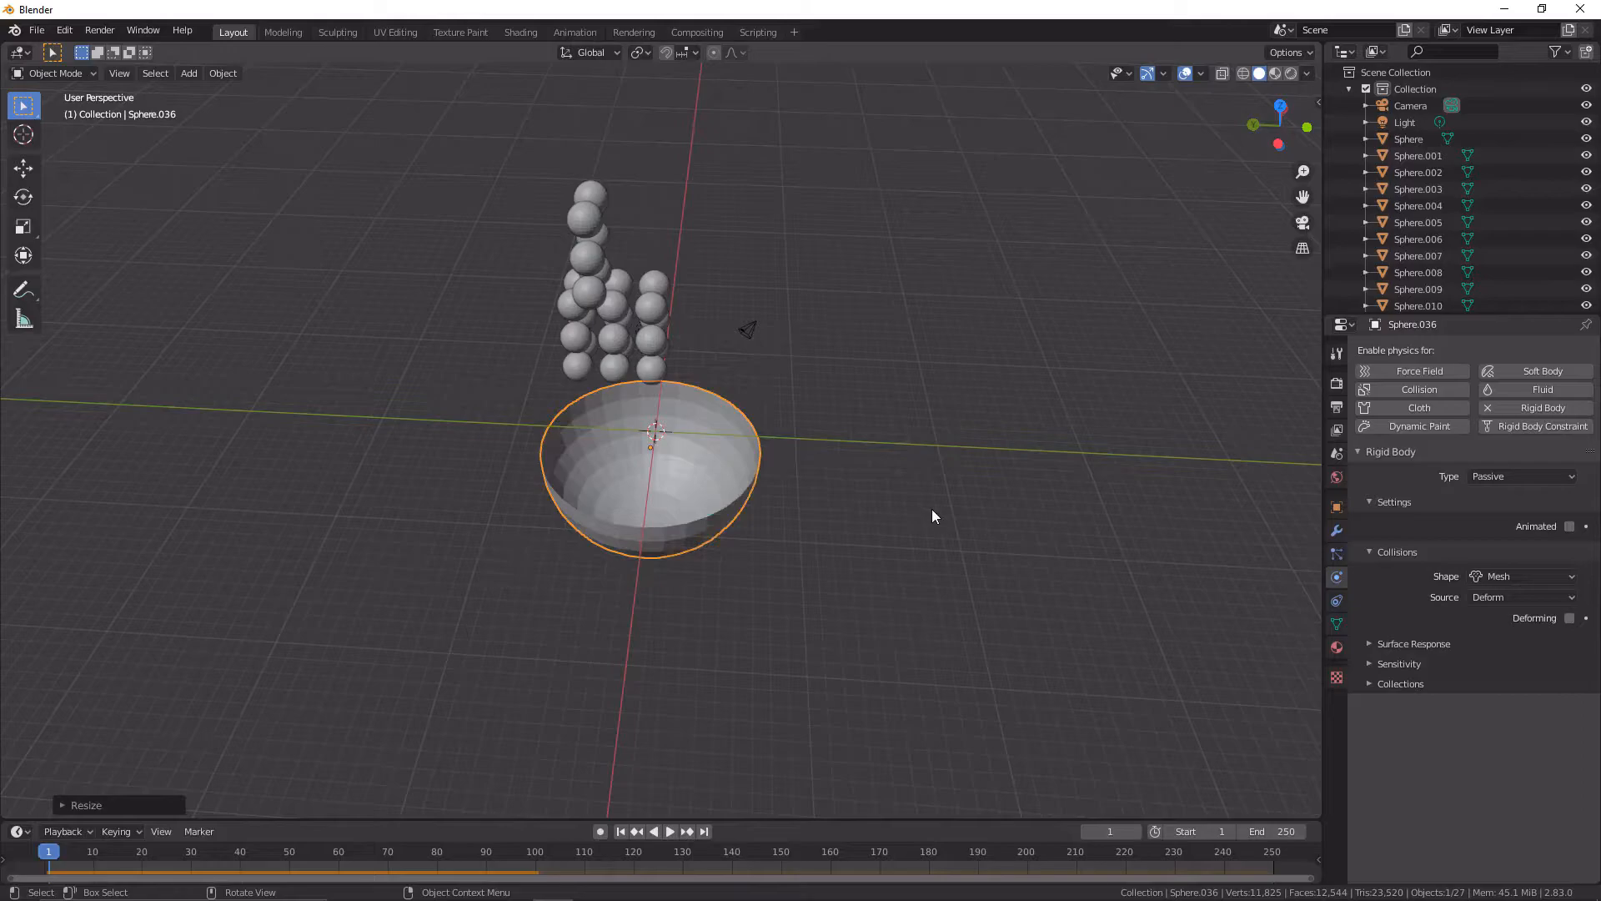
Raise the bowl along the Z axis until its rim sits just beneath the lowest spheres
middle_drag(933, 508, 863, 484)
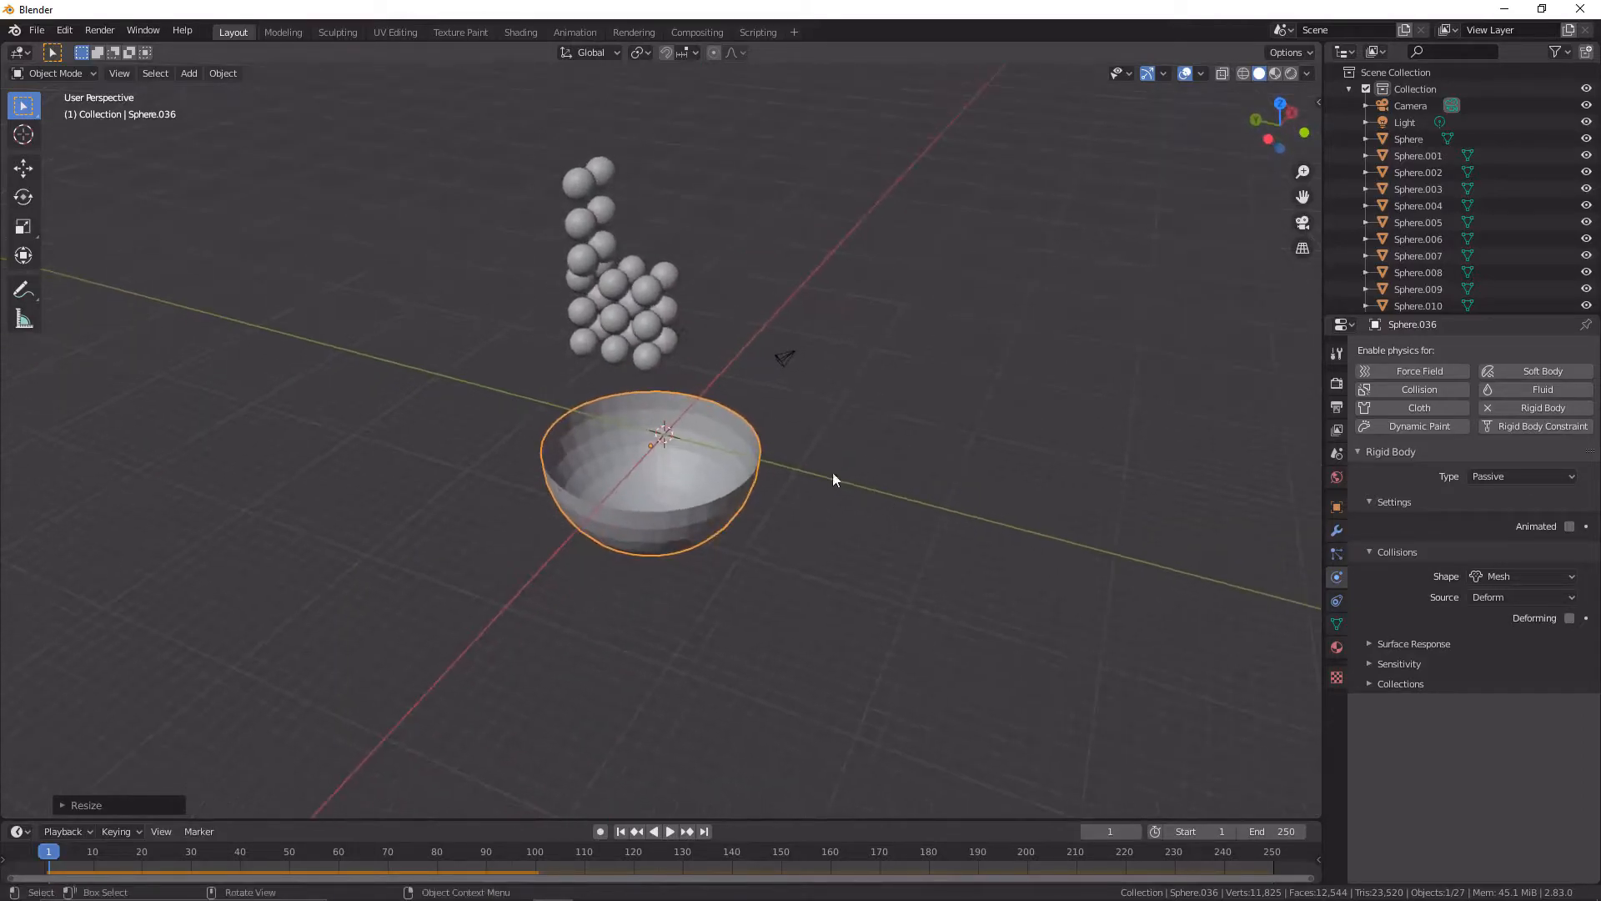
drag(448, 86, 531, 312)
click(675, 464)
middle_drag(799, 507, 753, 477)
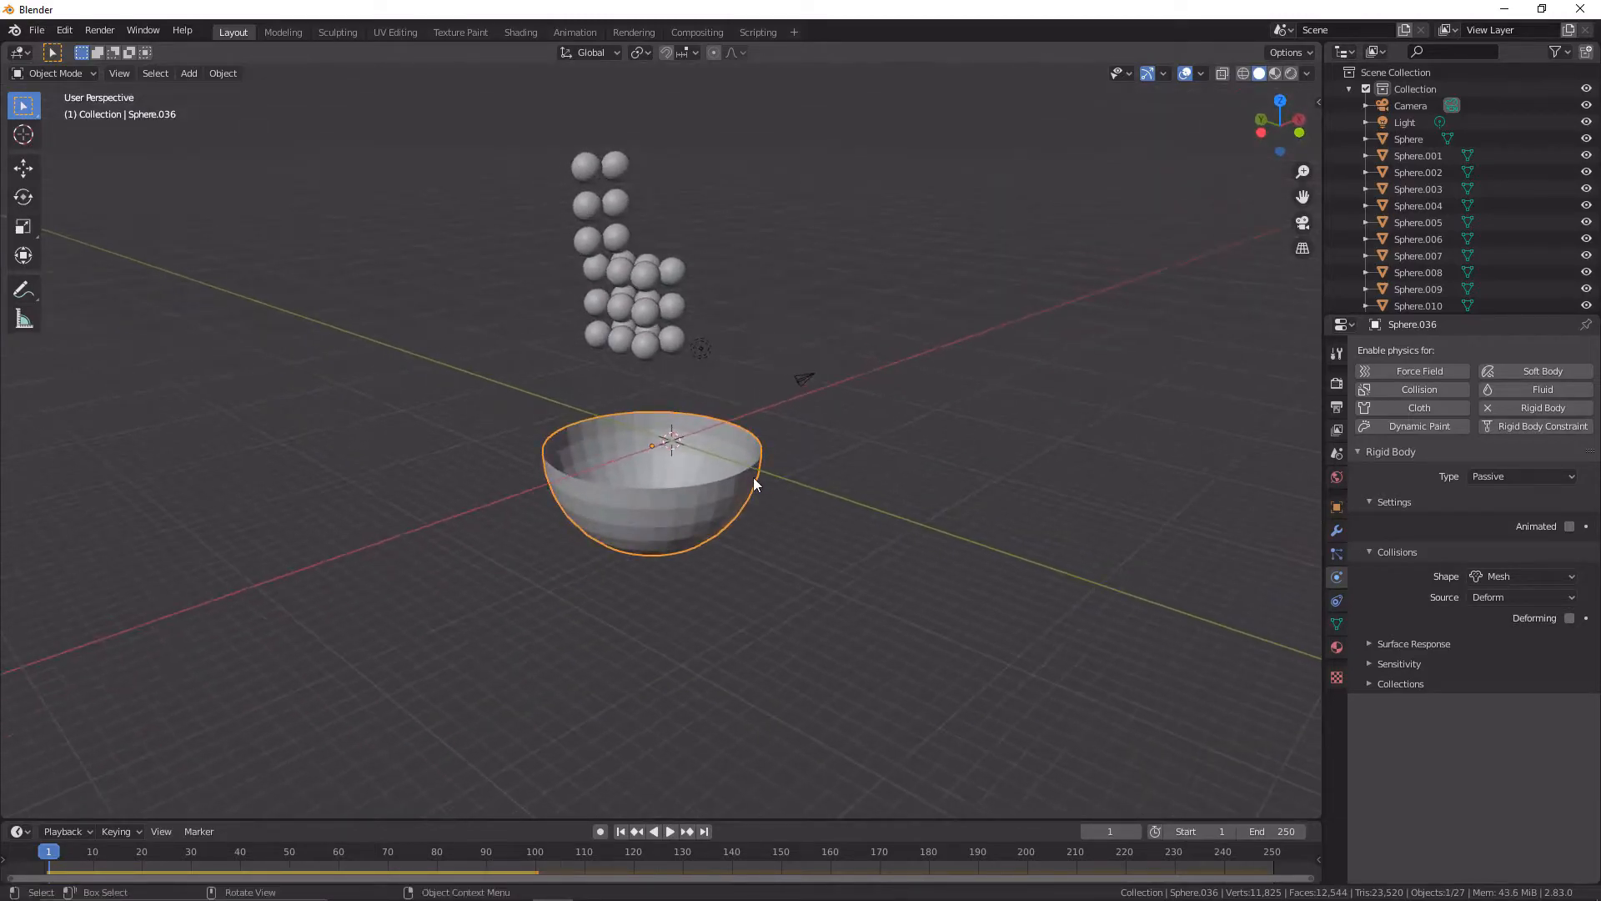
key(g)
key(z)
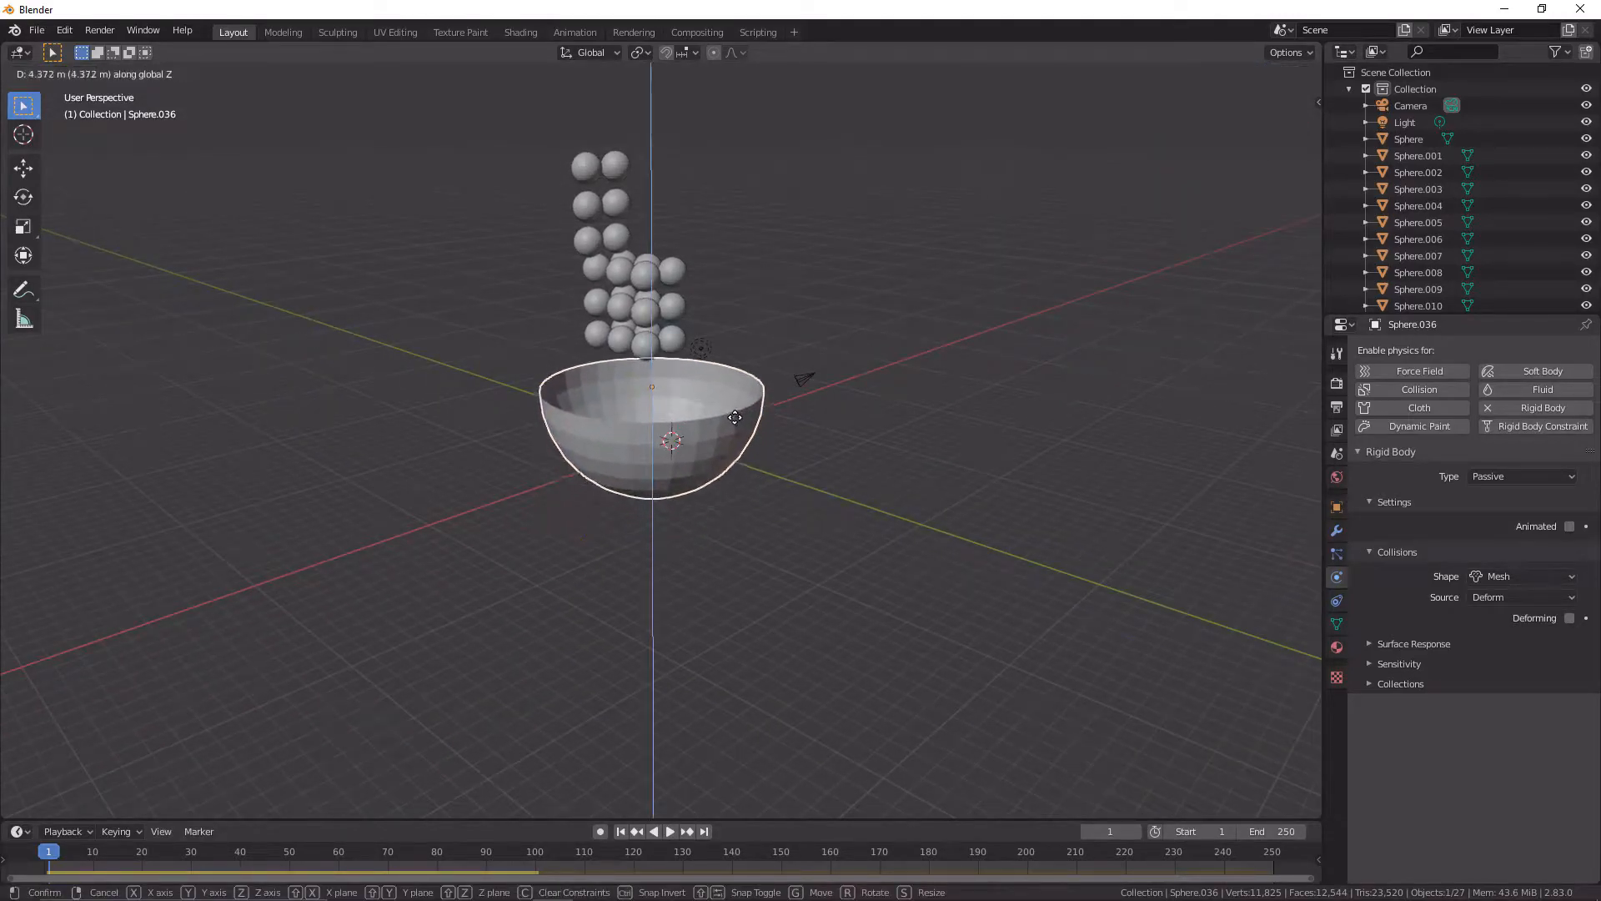
click(734, 409)
Raise all the spheres together with the bowl along the Z axis
drag(499, 125, 678, 372)
key(g)
key(z)
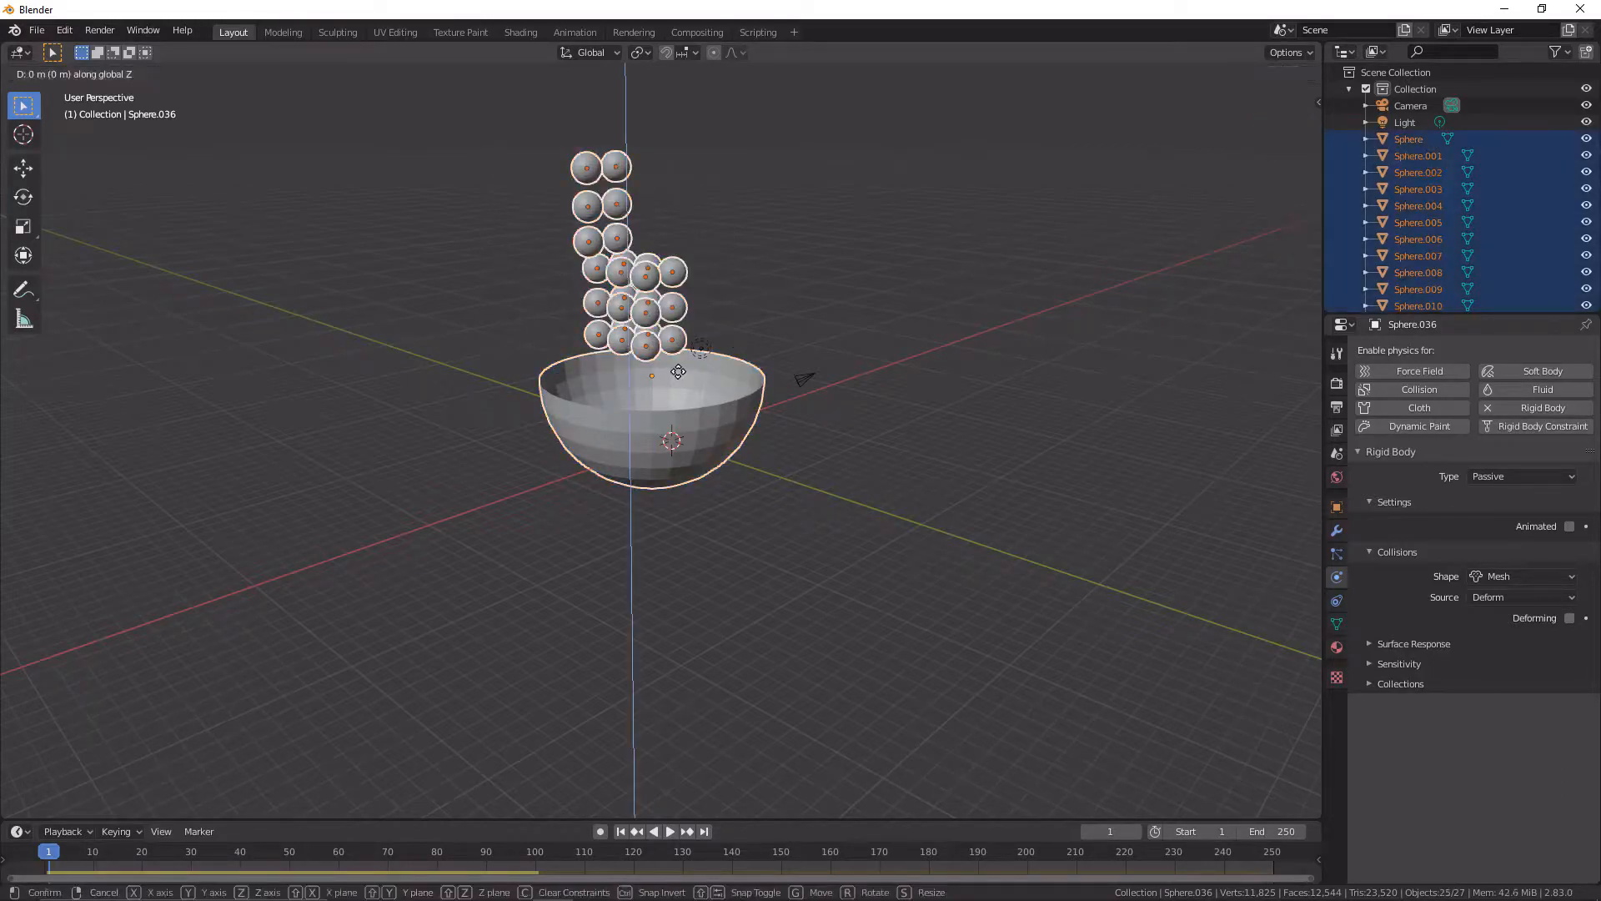
click(648, 284)
Lower only the bowl along the Z axis to leave a gap beneath the spheres
click(648, 345)
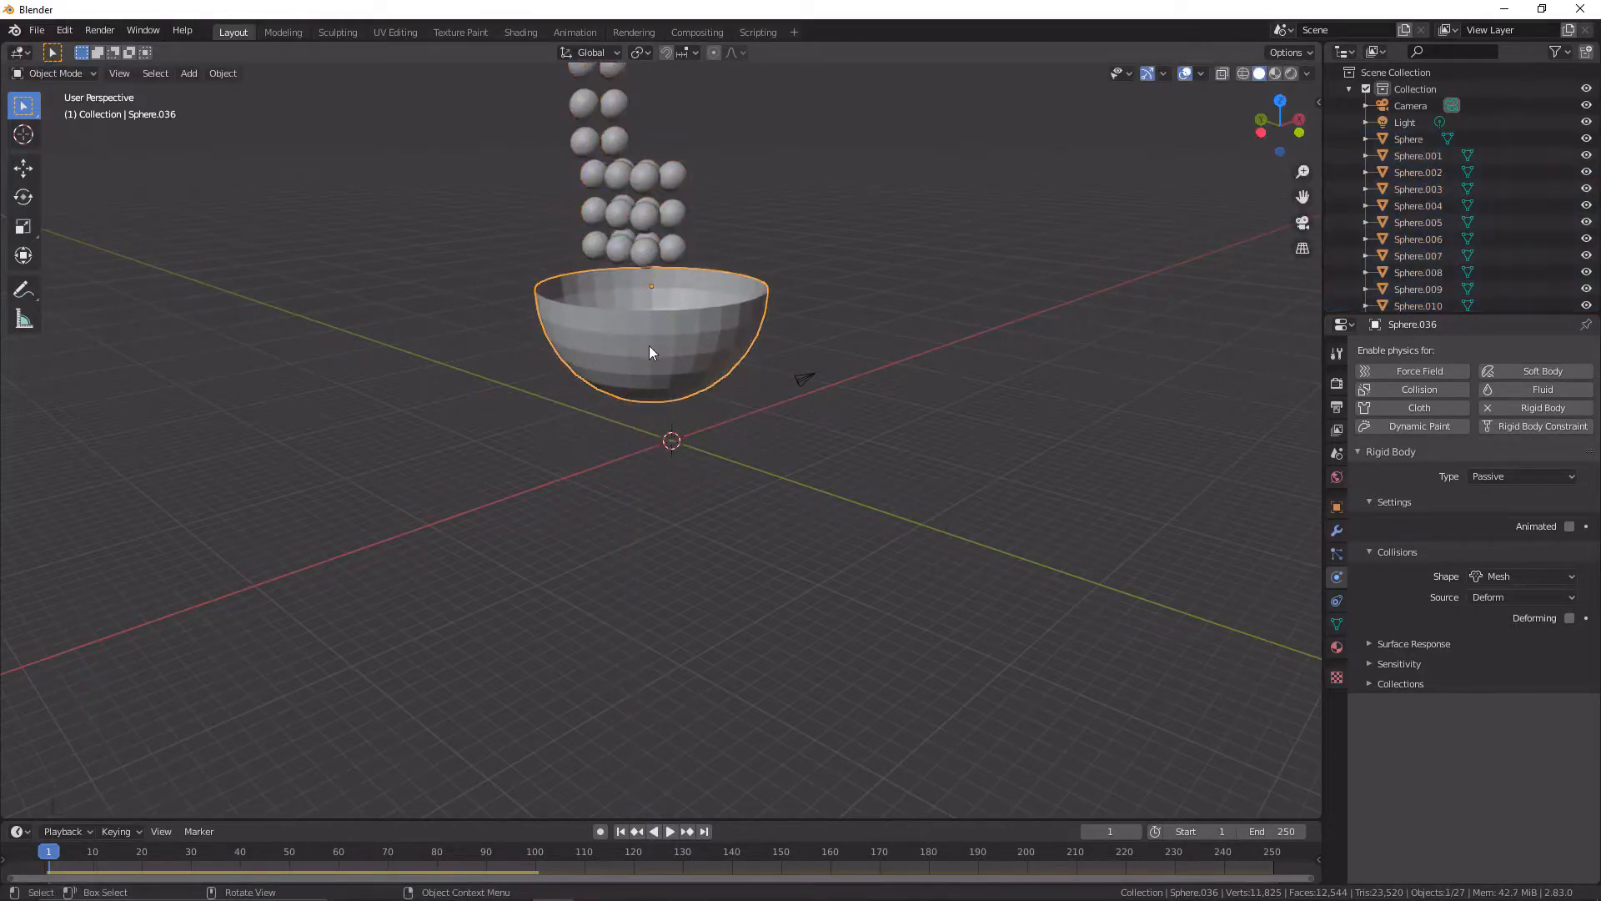
key(g)
key(z)
click(662, 492)
Select all the spheres above the bowl and switch the viewport shading to Material Preview
middle_drag(662, 492, 567, 213)
drag(575, 155, 696, 336)
mouse_move(695, 335)
middle_down()
mouse_move(628, 293)
mouse_move(623, 314)
mouse_move(634, 300)
middle_up()
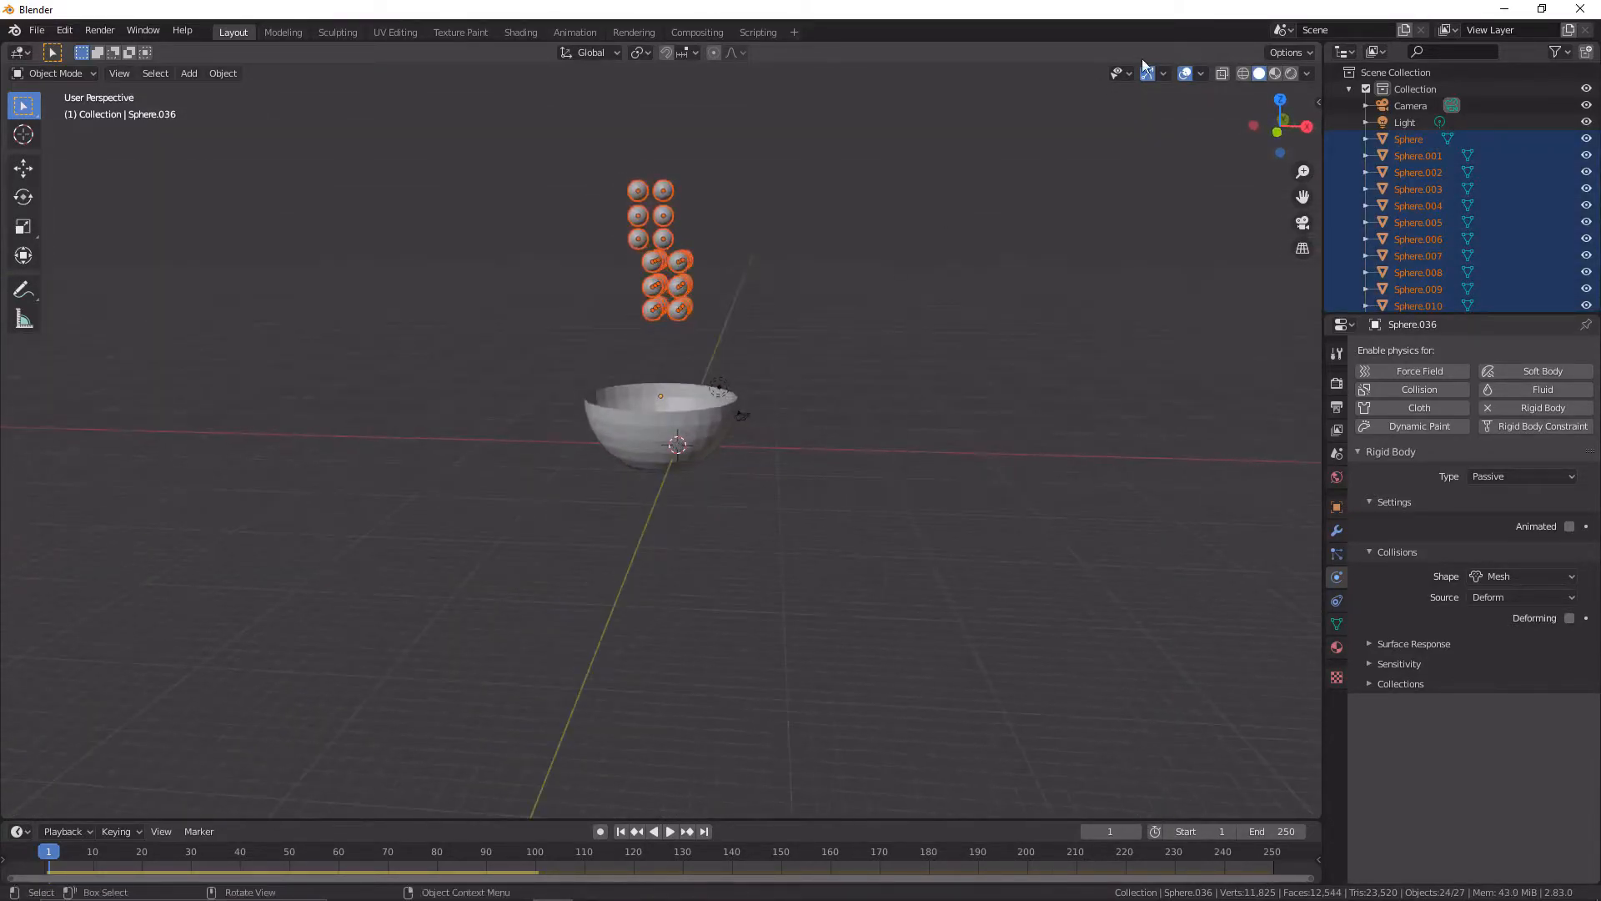
click(1274, 73)
middle_drag(1027, 247, 947, 393)
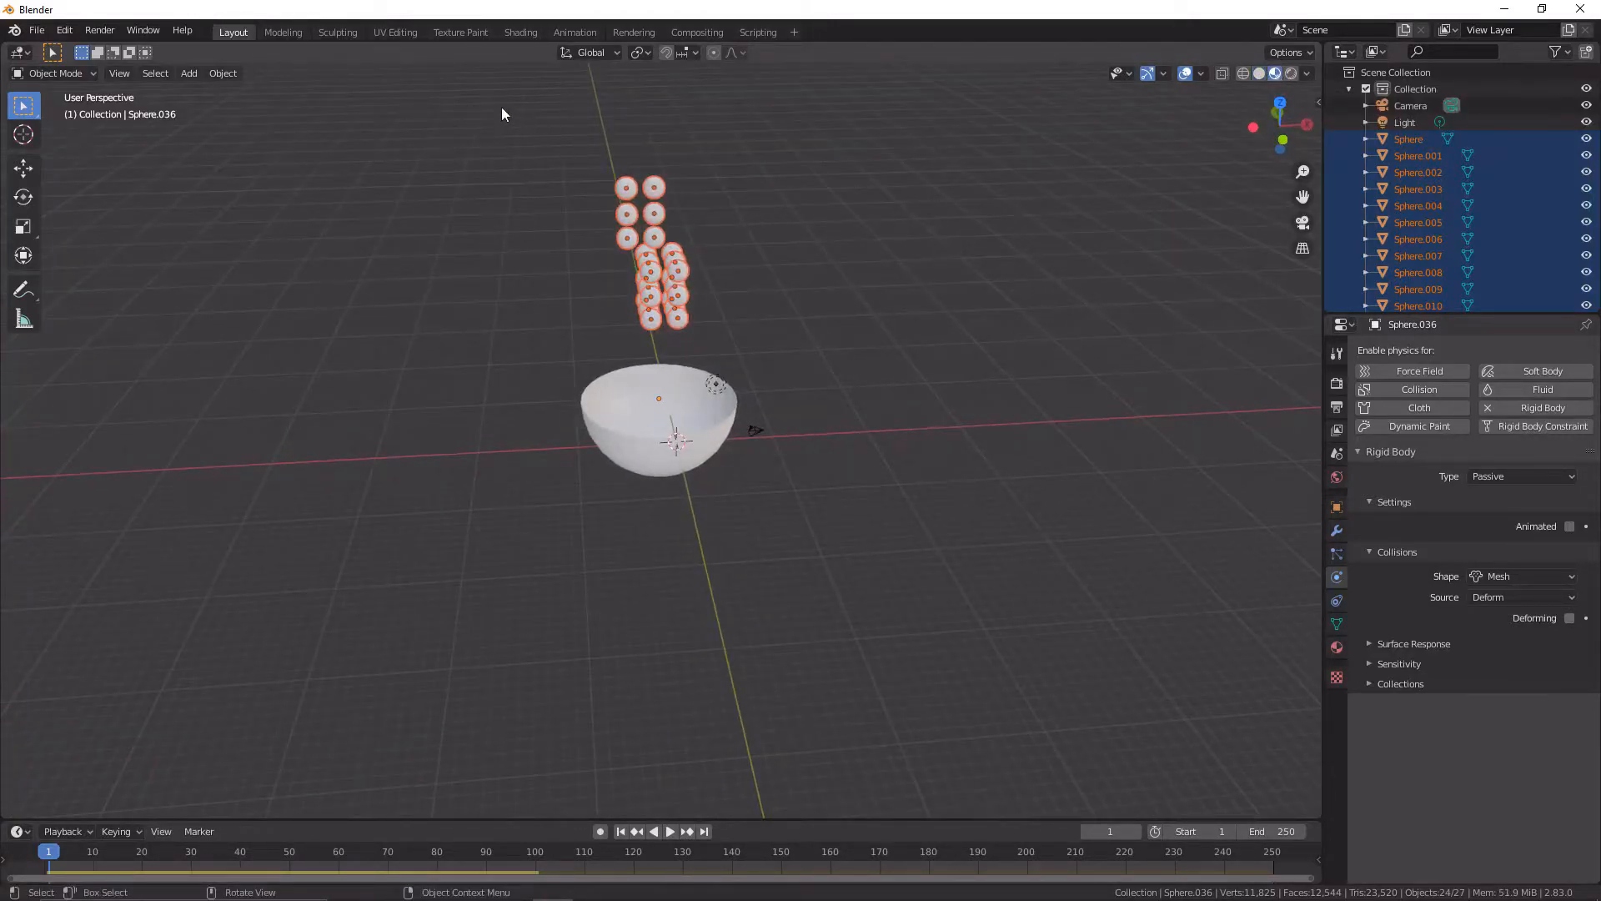
Create a new material on the bowl and set its Base Color to red
click(1339, 649)
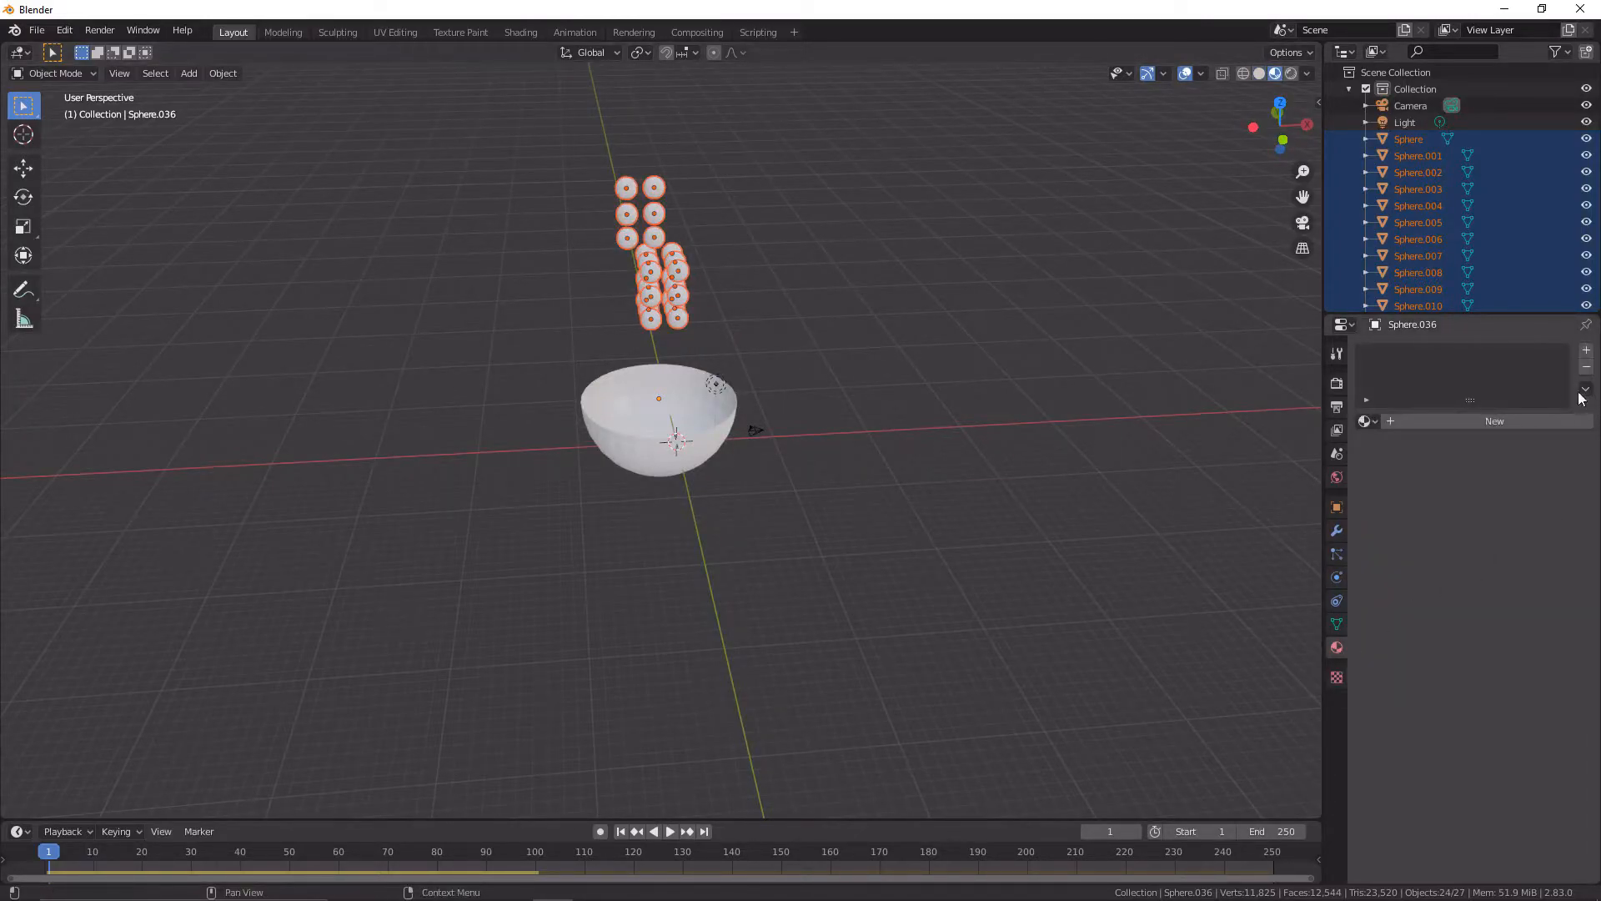
click(1514, 422)
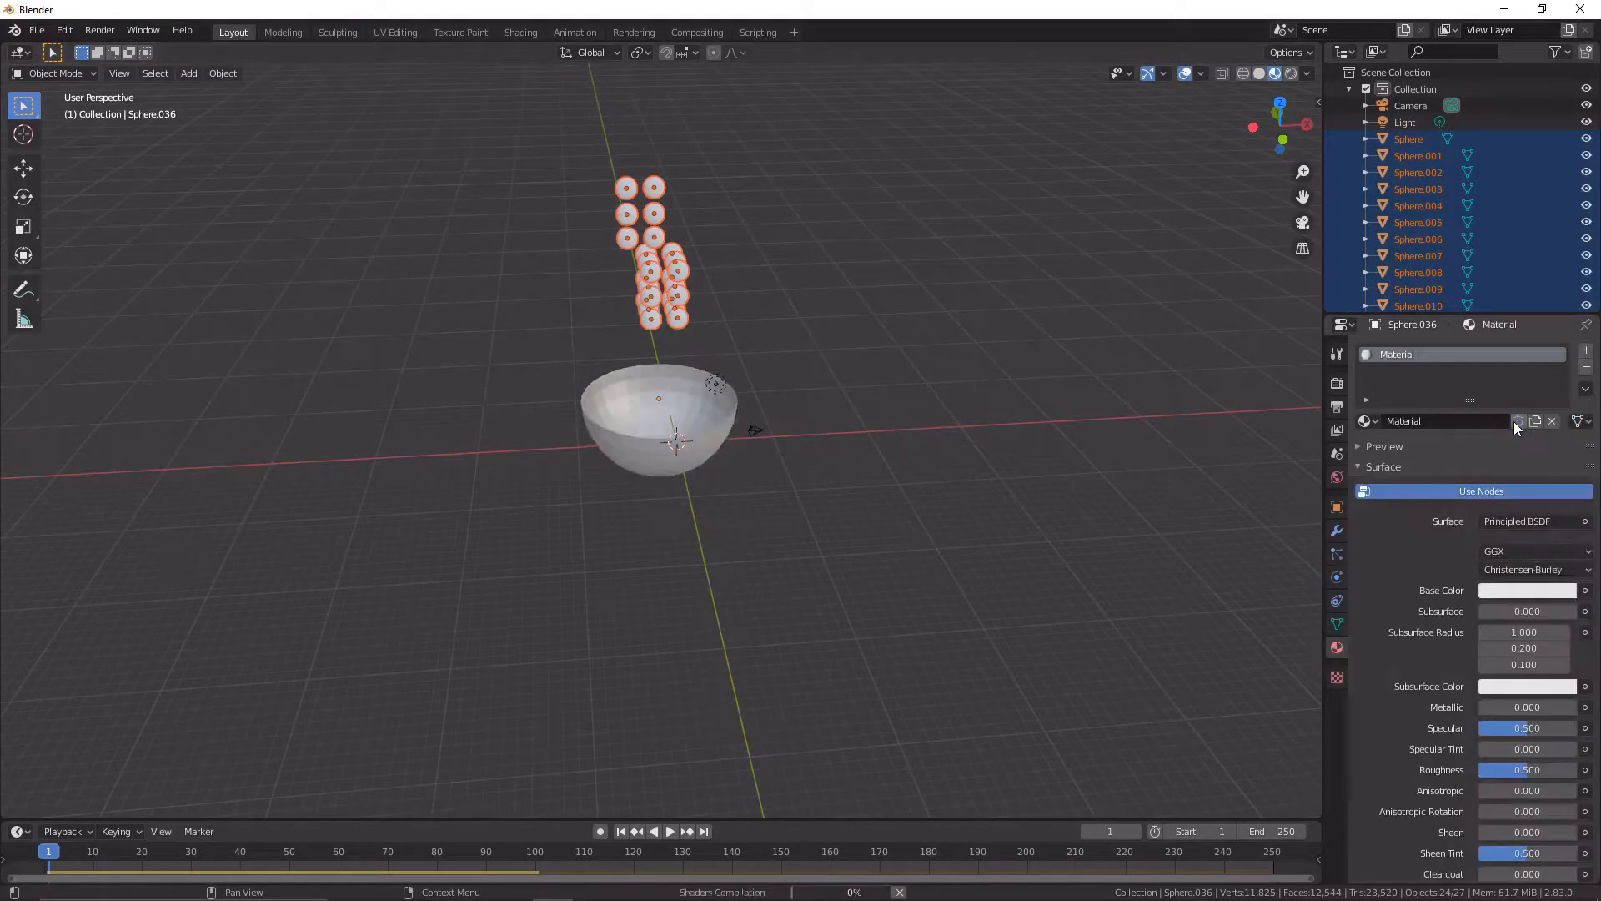
click(1518, 593)
drag(1498, 426, 1495, 464)
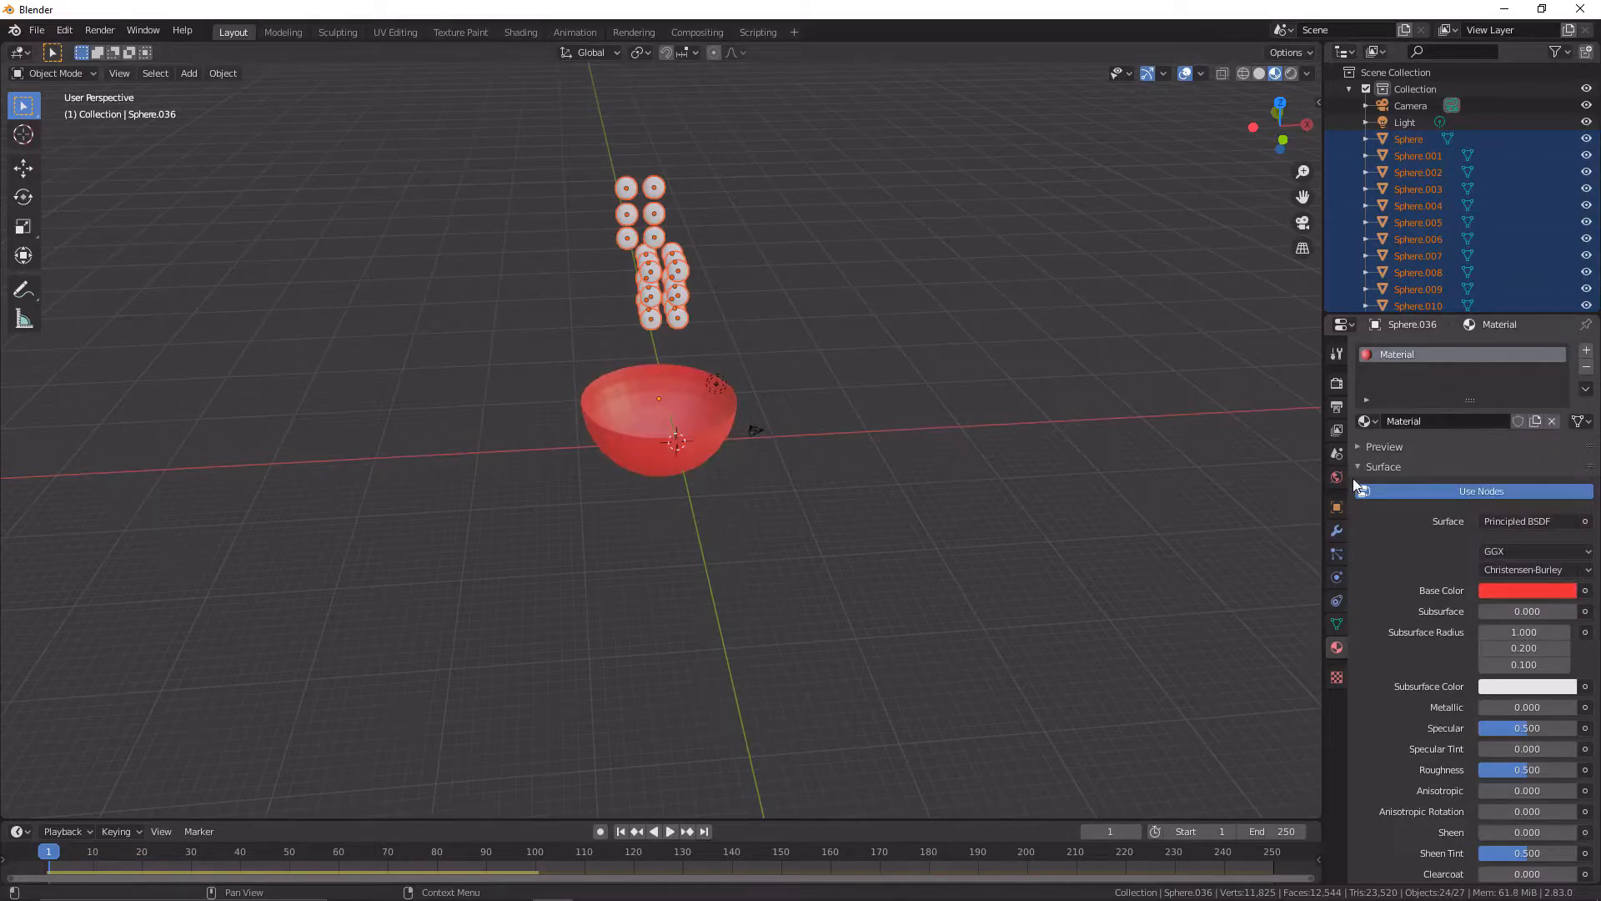
Undo the bowl's red colour, and with all the spheres selected, create a new material with a red Base Color
key(ctrl+z)
drag(520, 151, 709, 337)
middle_drag(678, 316, 653, 265)
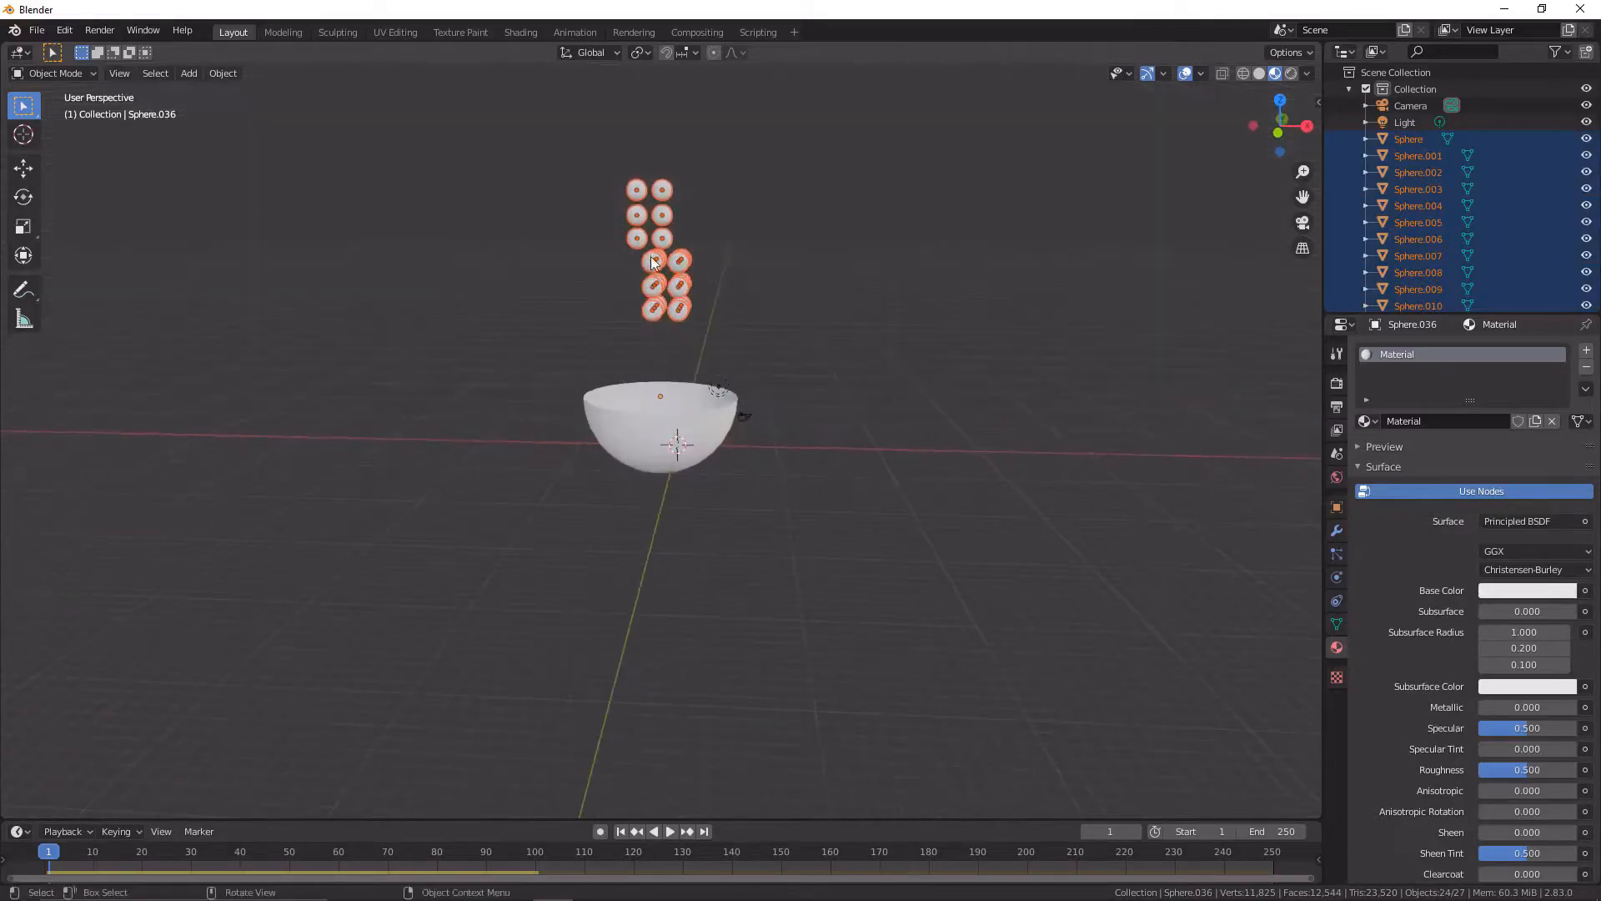
drag(586, 143, 755, 329)
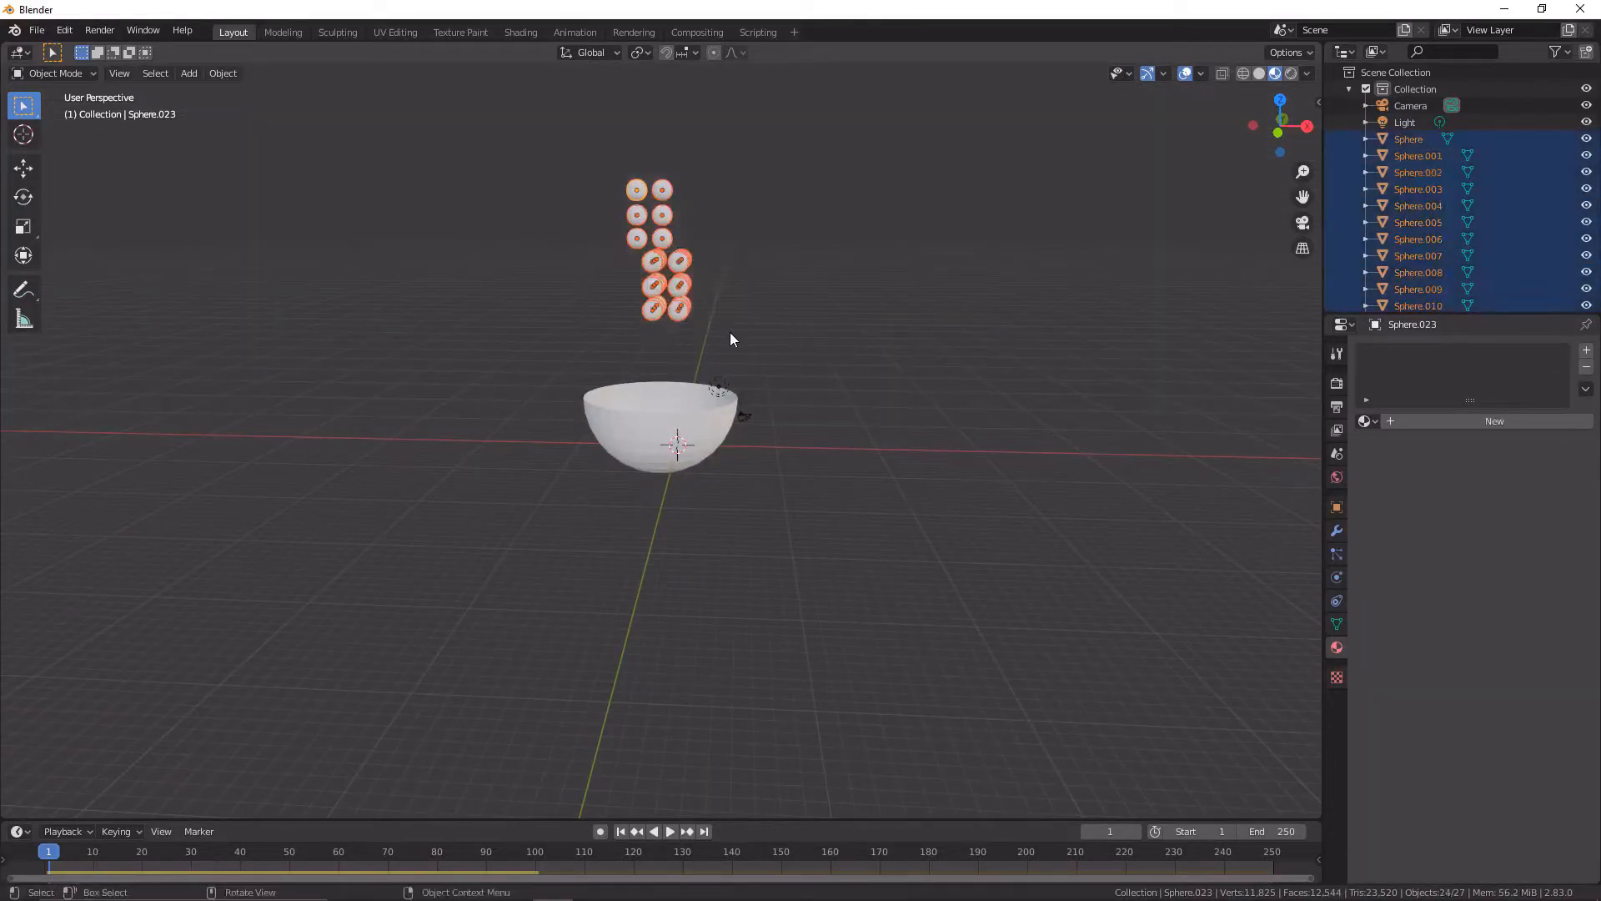
click(1475, 421)
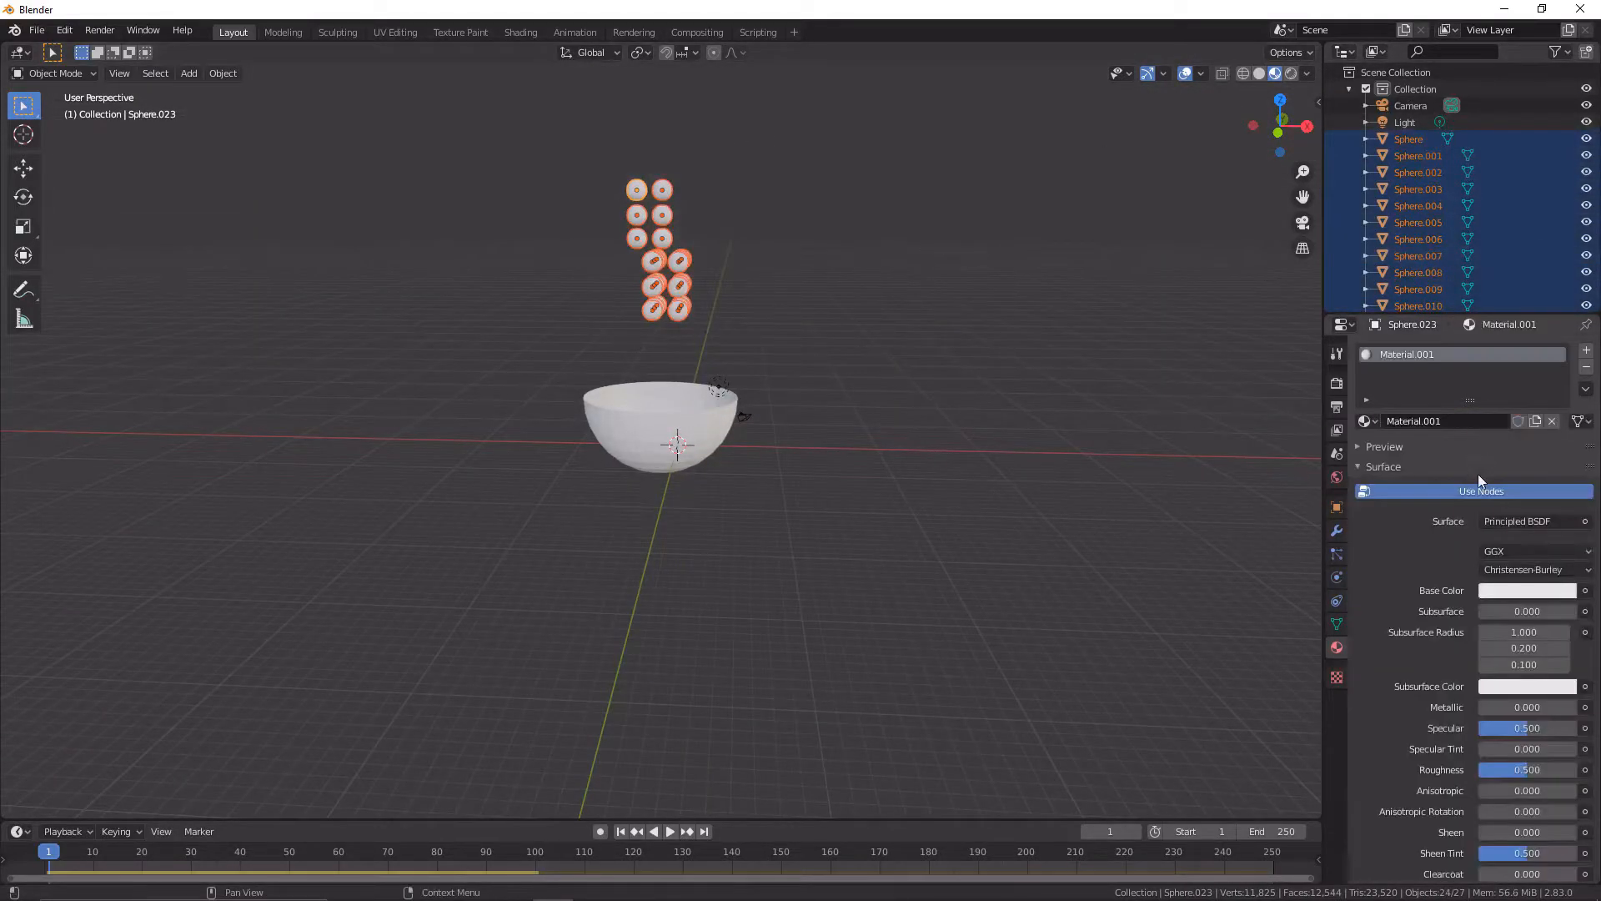
click(1499, 595)
drag(1474, 417, 1492, 474)
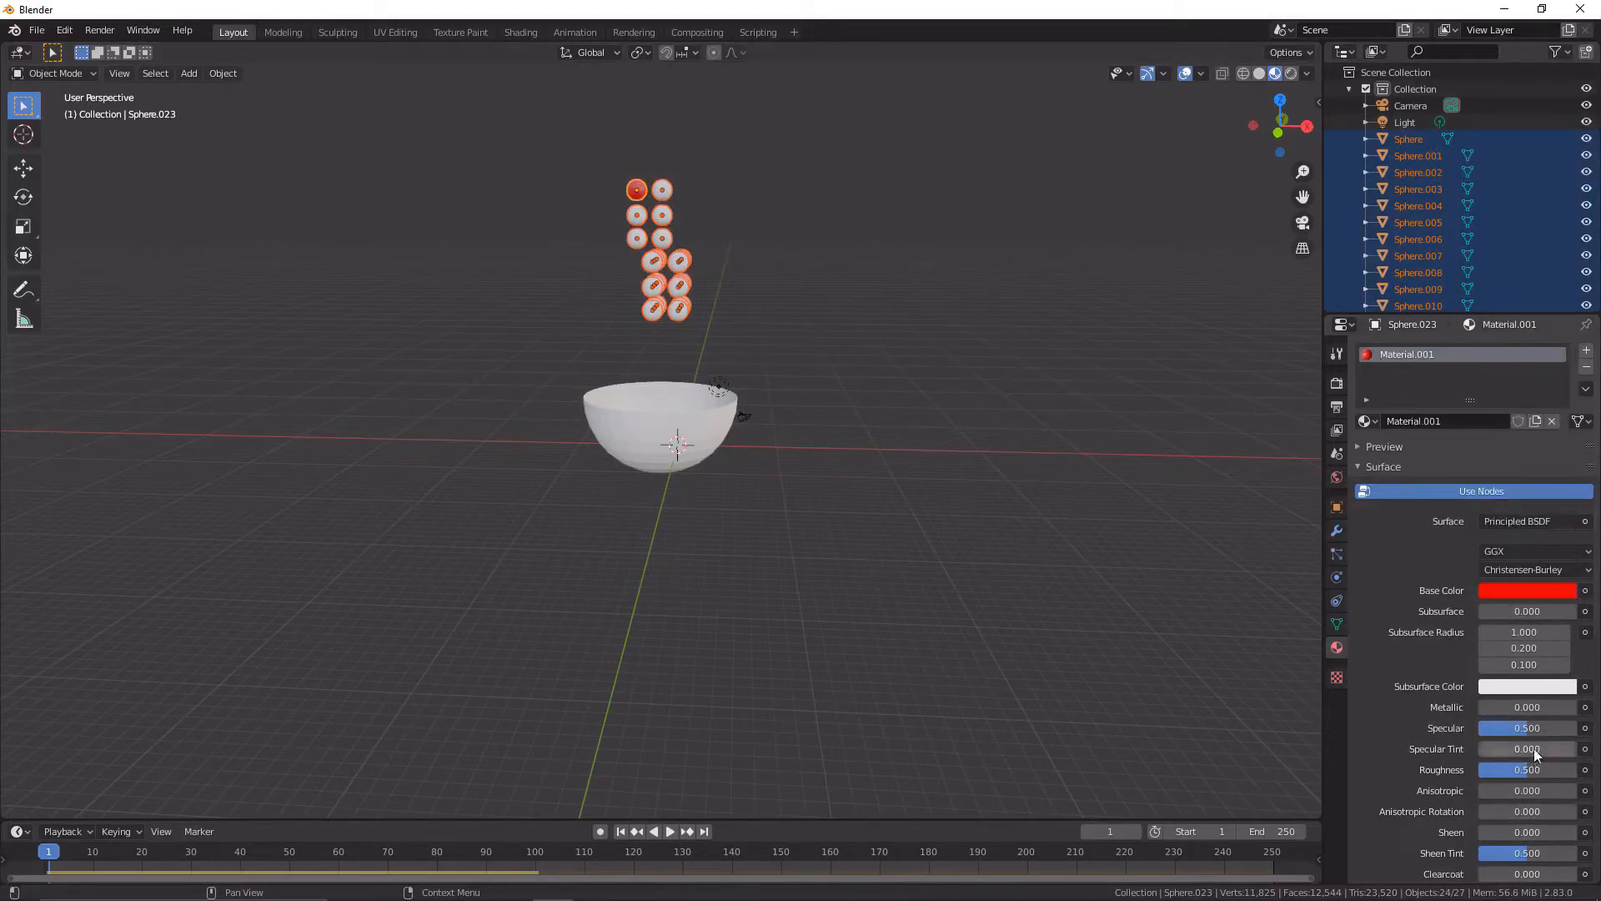
Set the Metallic value of the red sphere's material to 0.175
scroll(1533, 753, down, 3)
drag(1482, 607, 1496, 607)
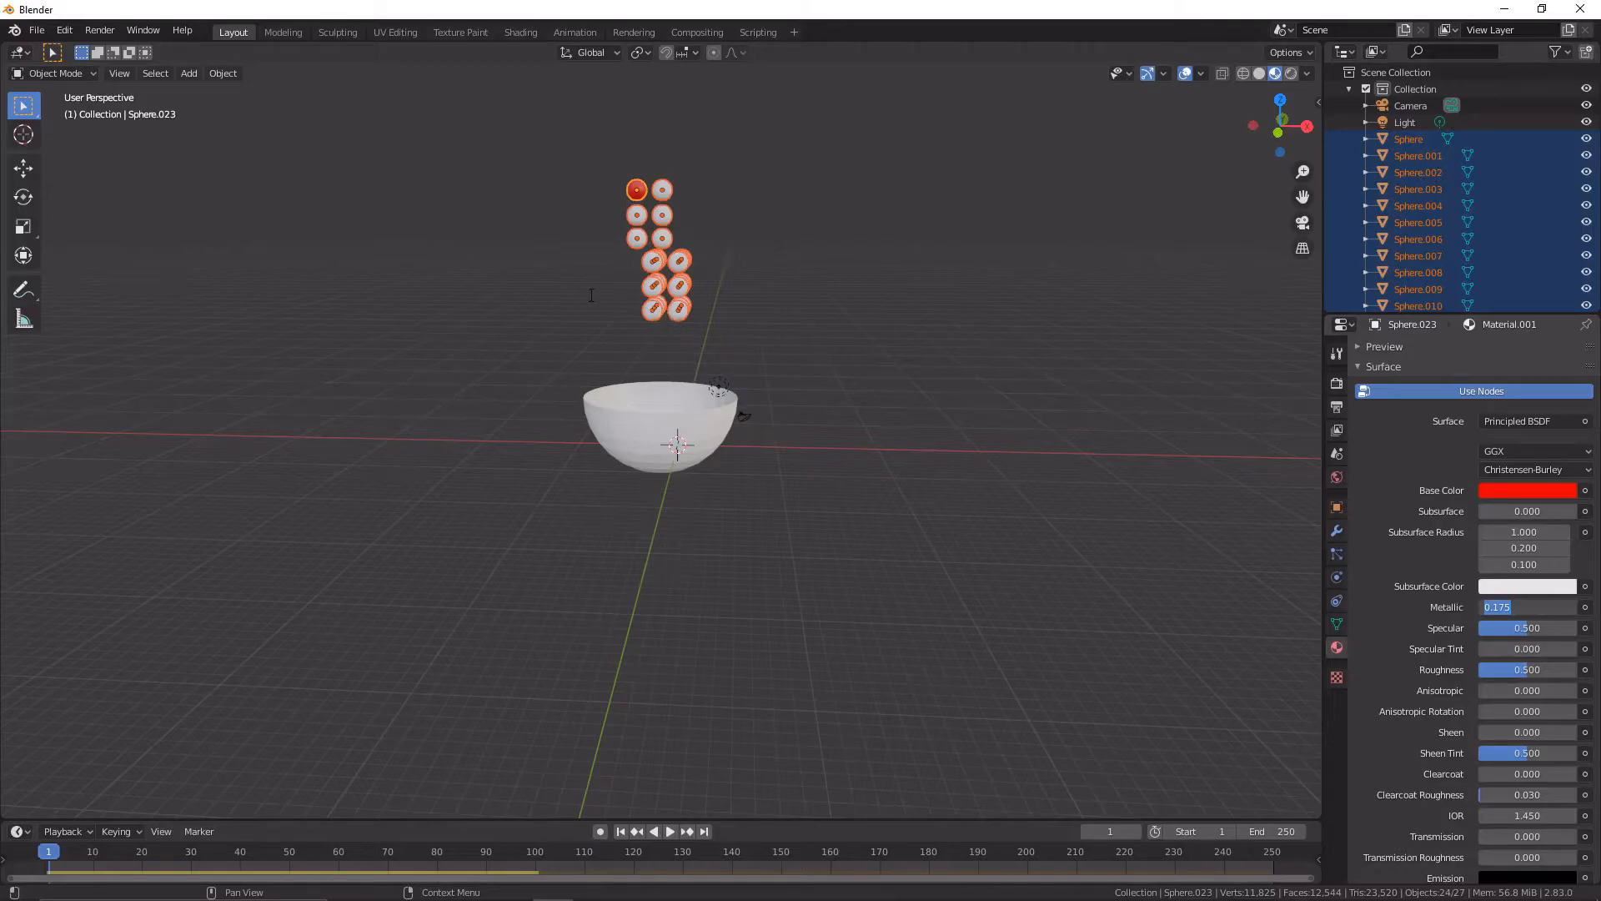
key(Tab)
key(Return)
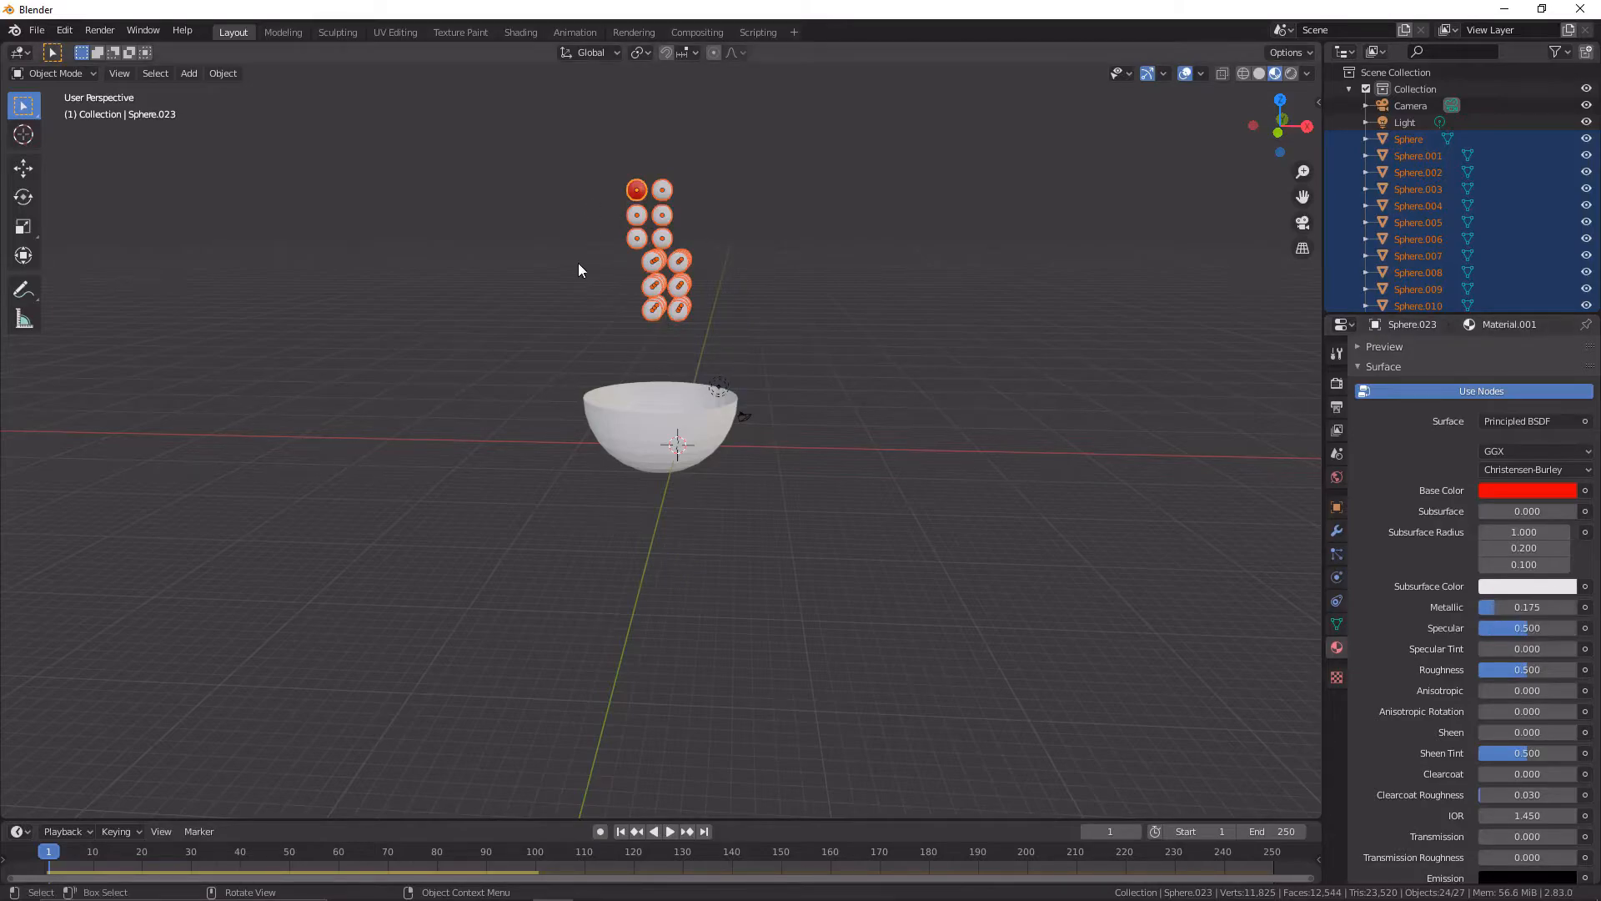
Set the red sphere material's Metallic to 0.658 and its Clearcoat Roughness to 0.180
key(grave)
click(682, 313)
middle_drag(683, 313, 728, 322)
key(grave)
click(703, 342)
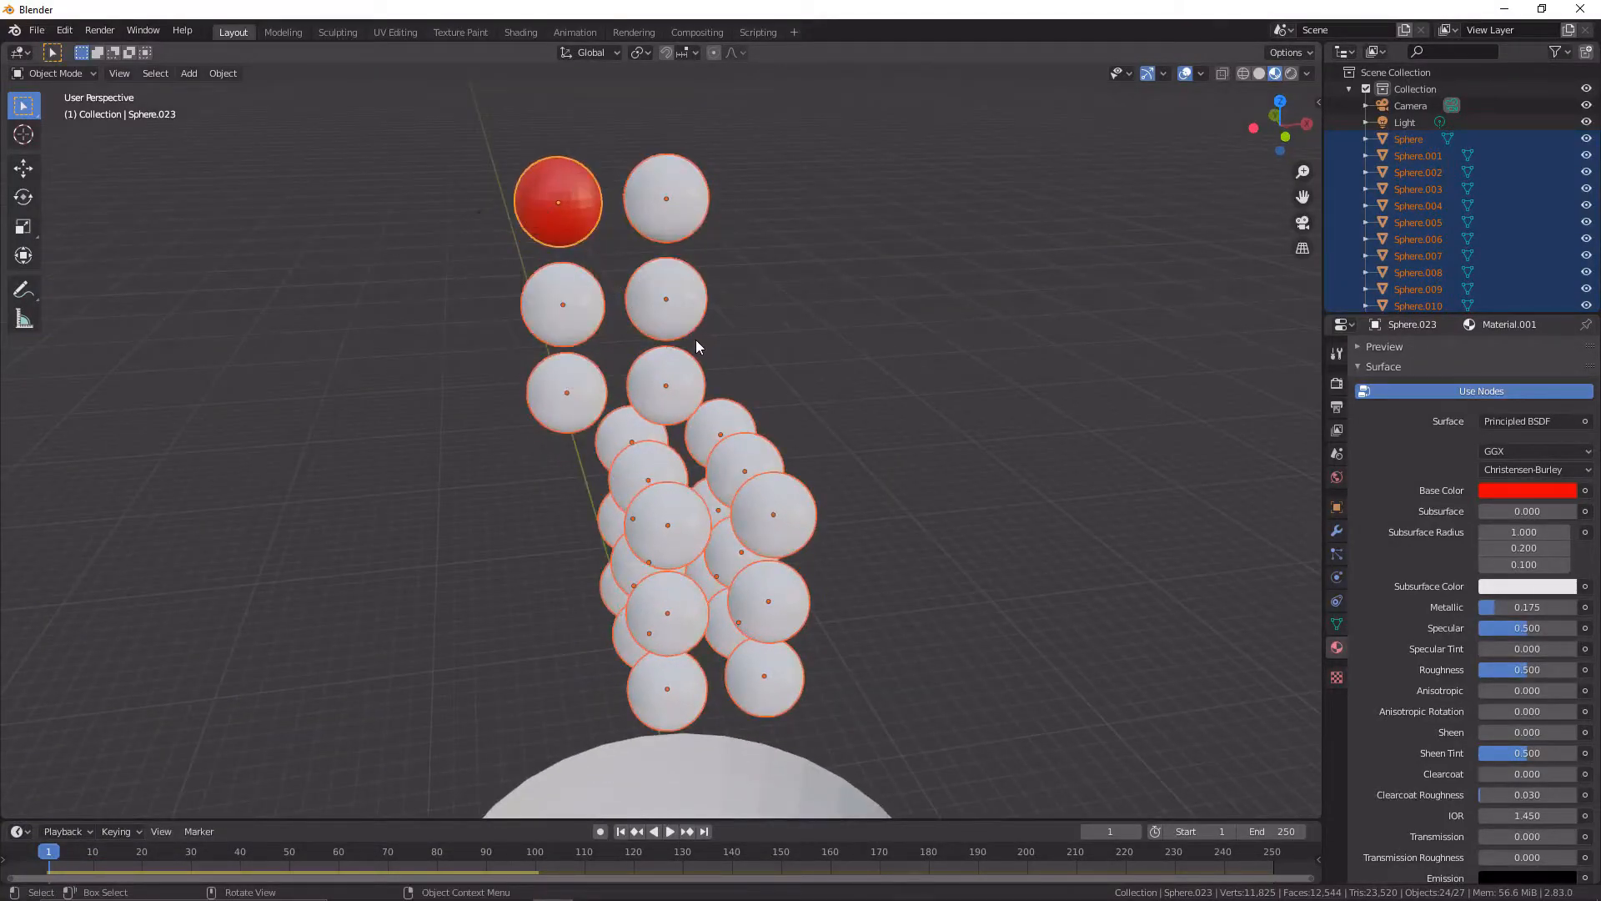
scroll(478, 428, up, 2)
shift+middle_drag(562, 368, 687, 546)
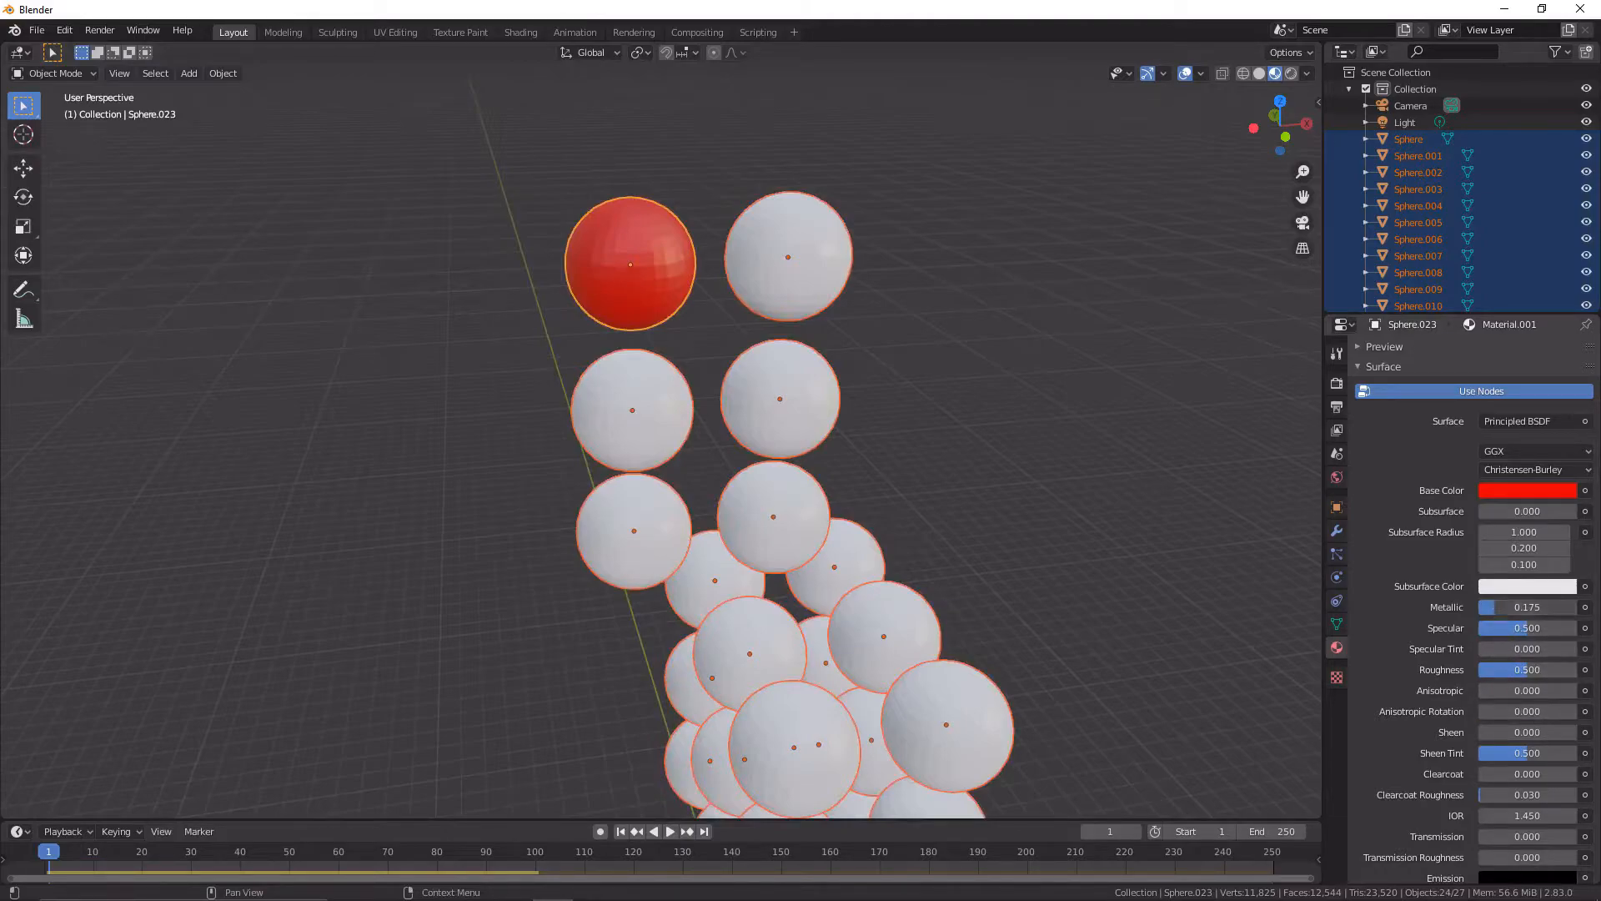
drag(1537, 607, 1542, 607)
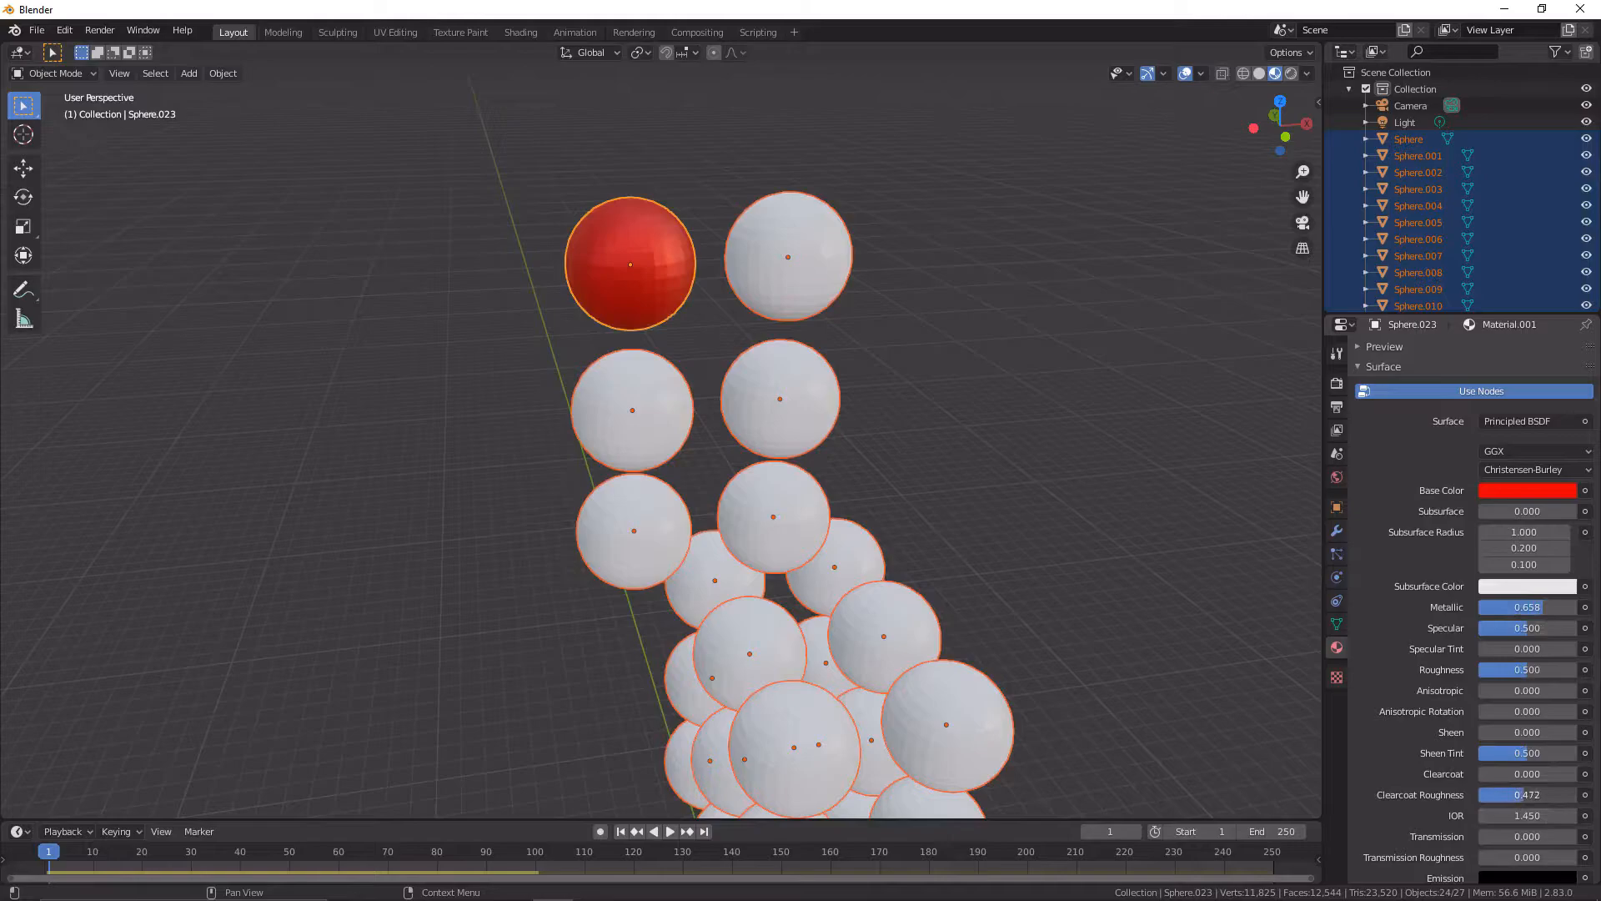
scroll(888, 427, down, 6)
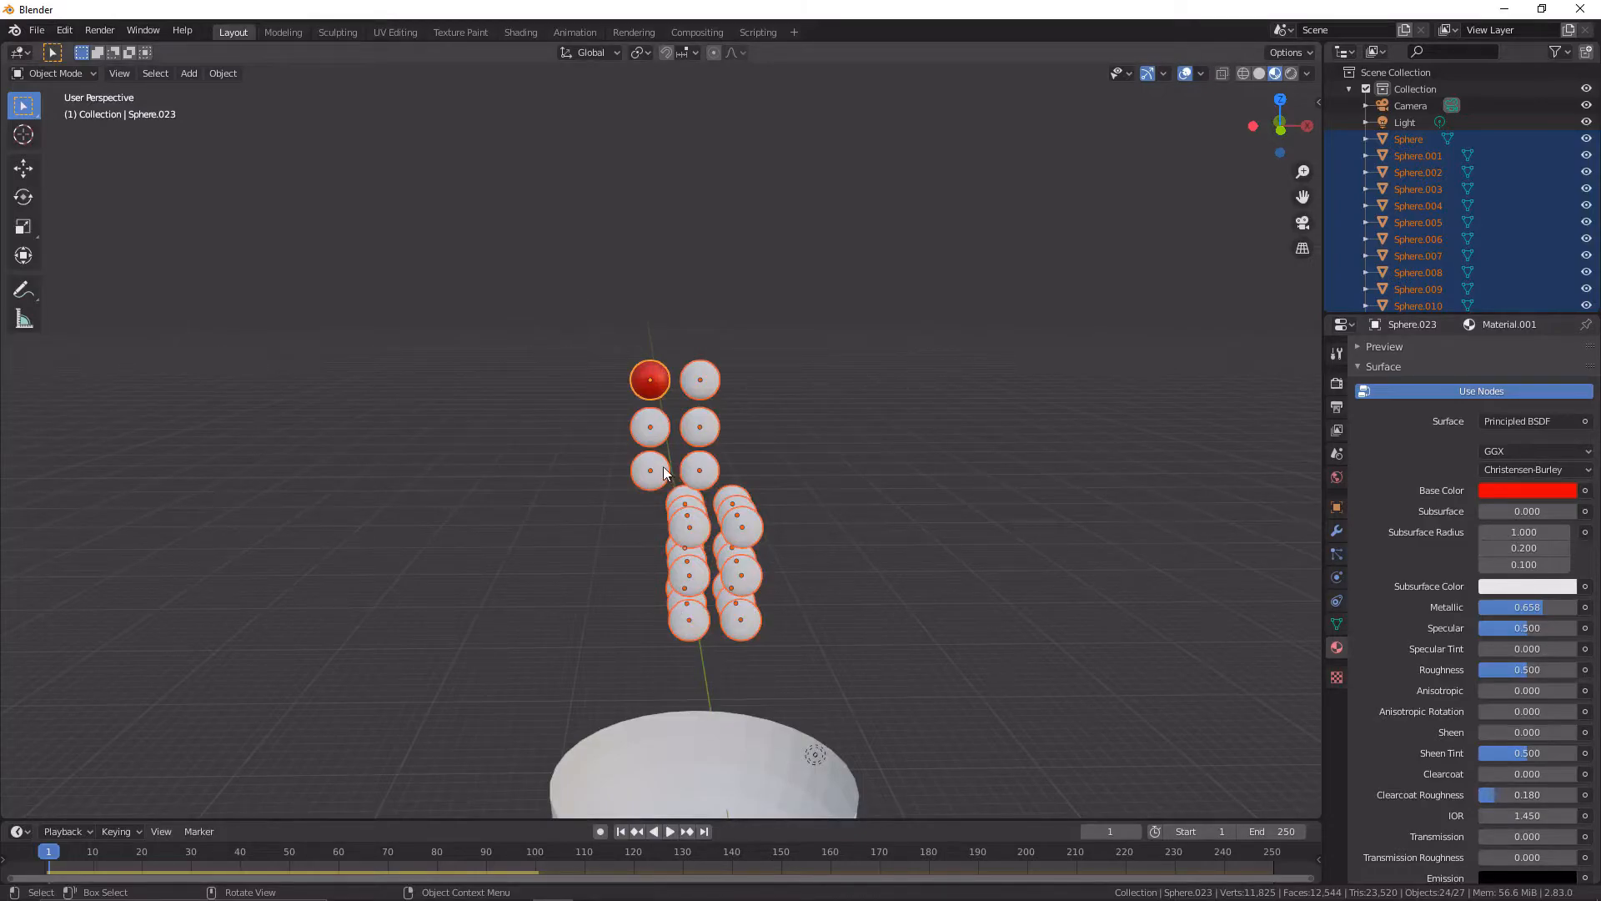
Try to link the red sphere's material to the other spheres
click(743, 457)
key(ctrl+l)
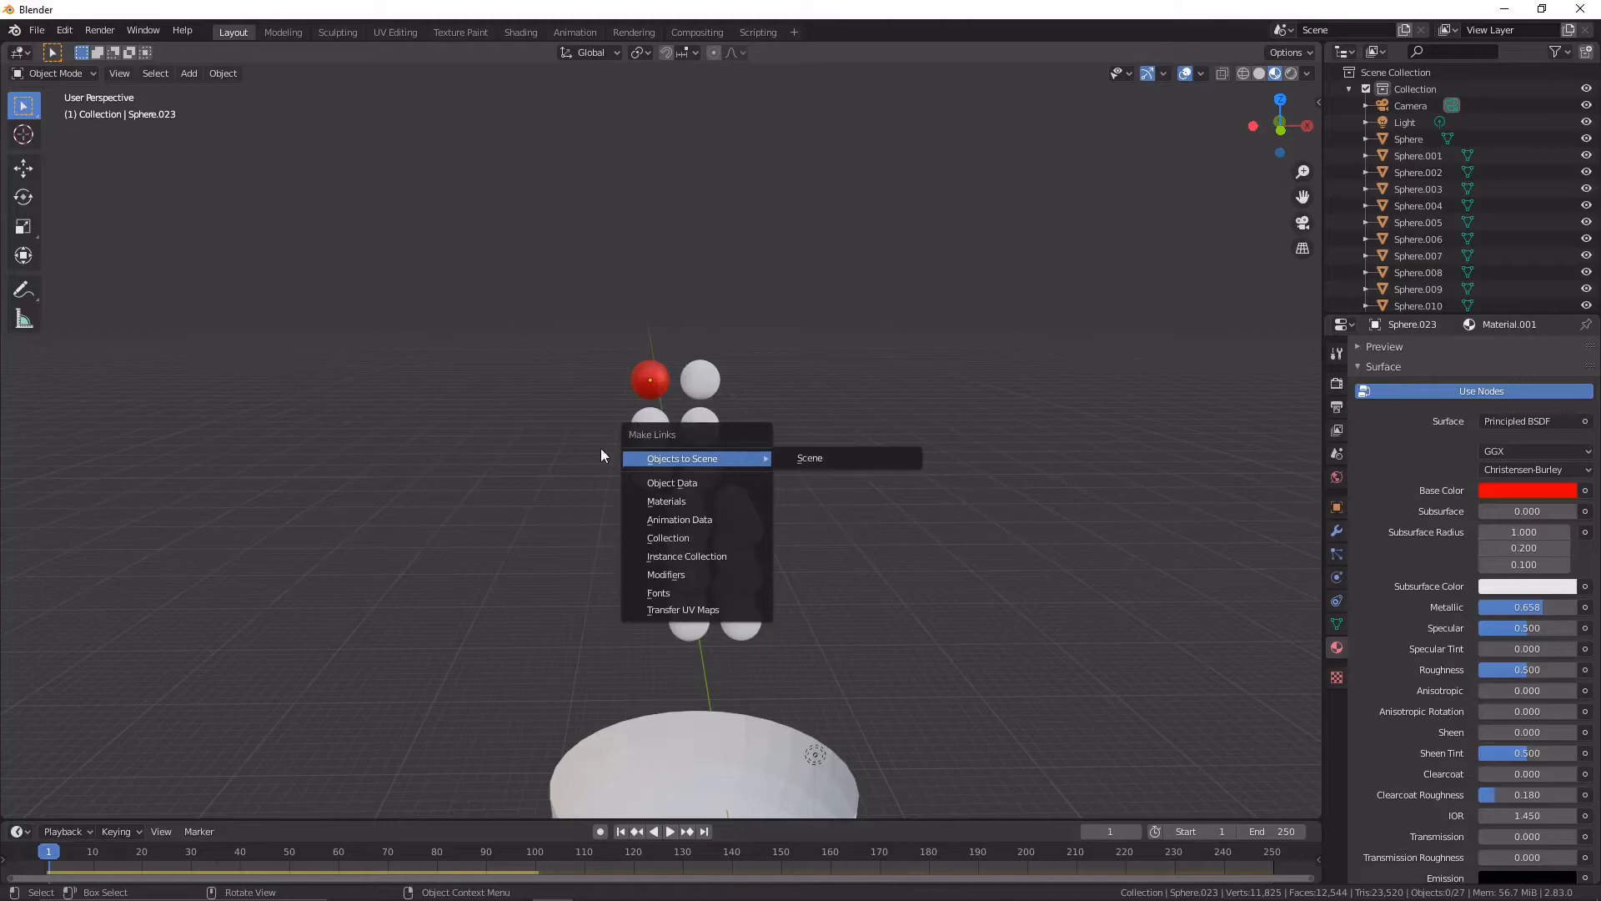
click(659, 499)
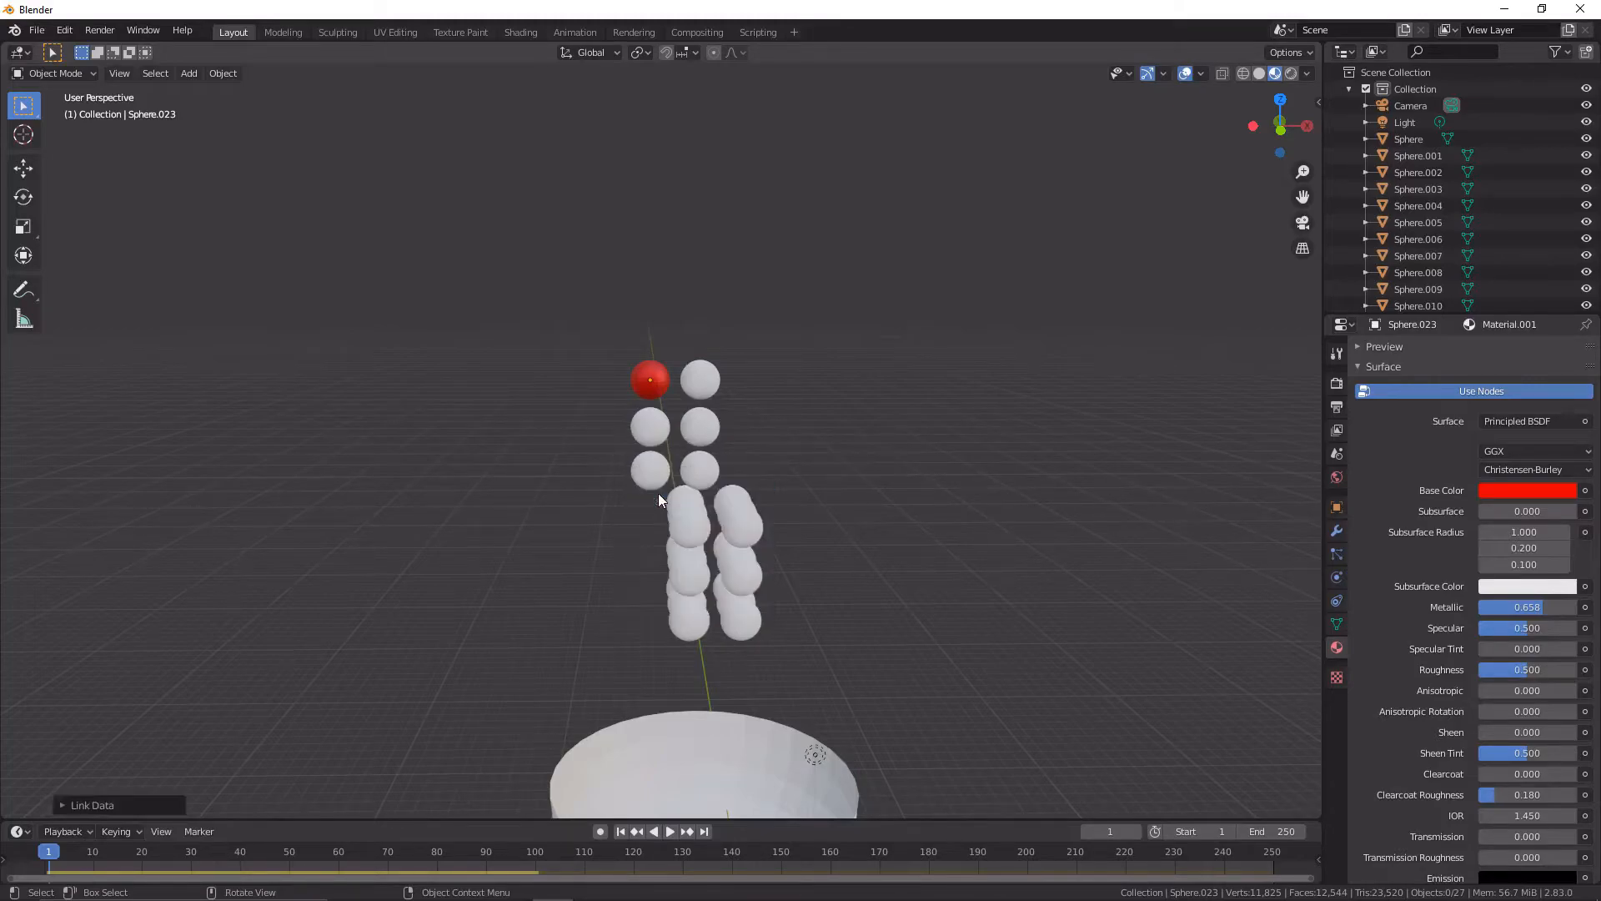
Select all the spheres and link the red sphere's material to the rest of them
drag(612, 317, 789, 638)
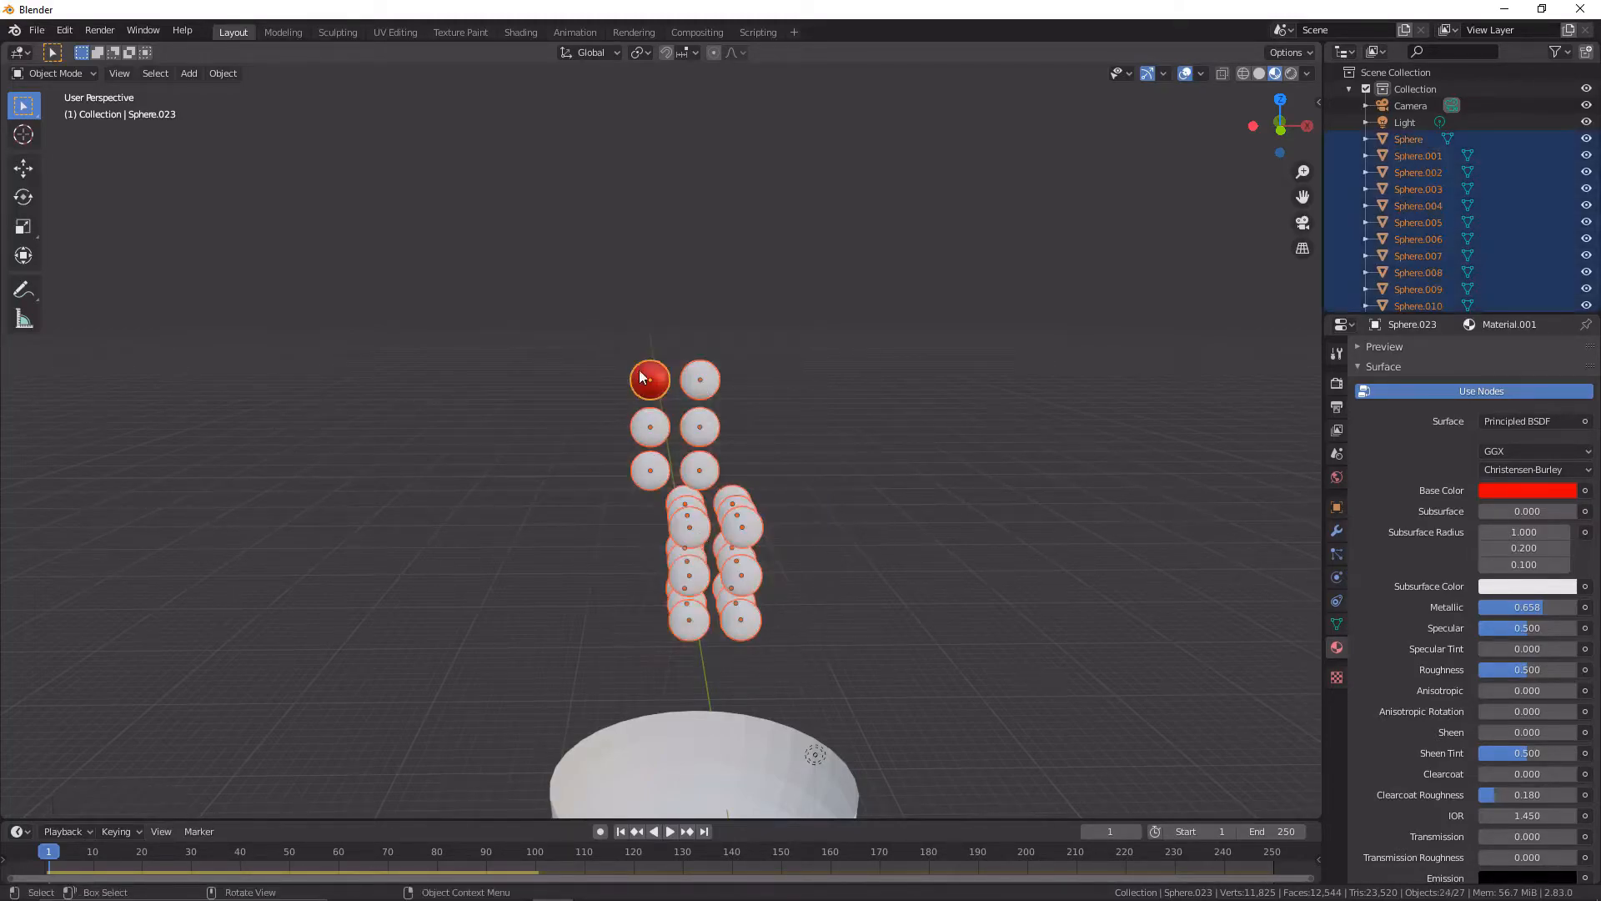
key(ctrl+l)
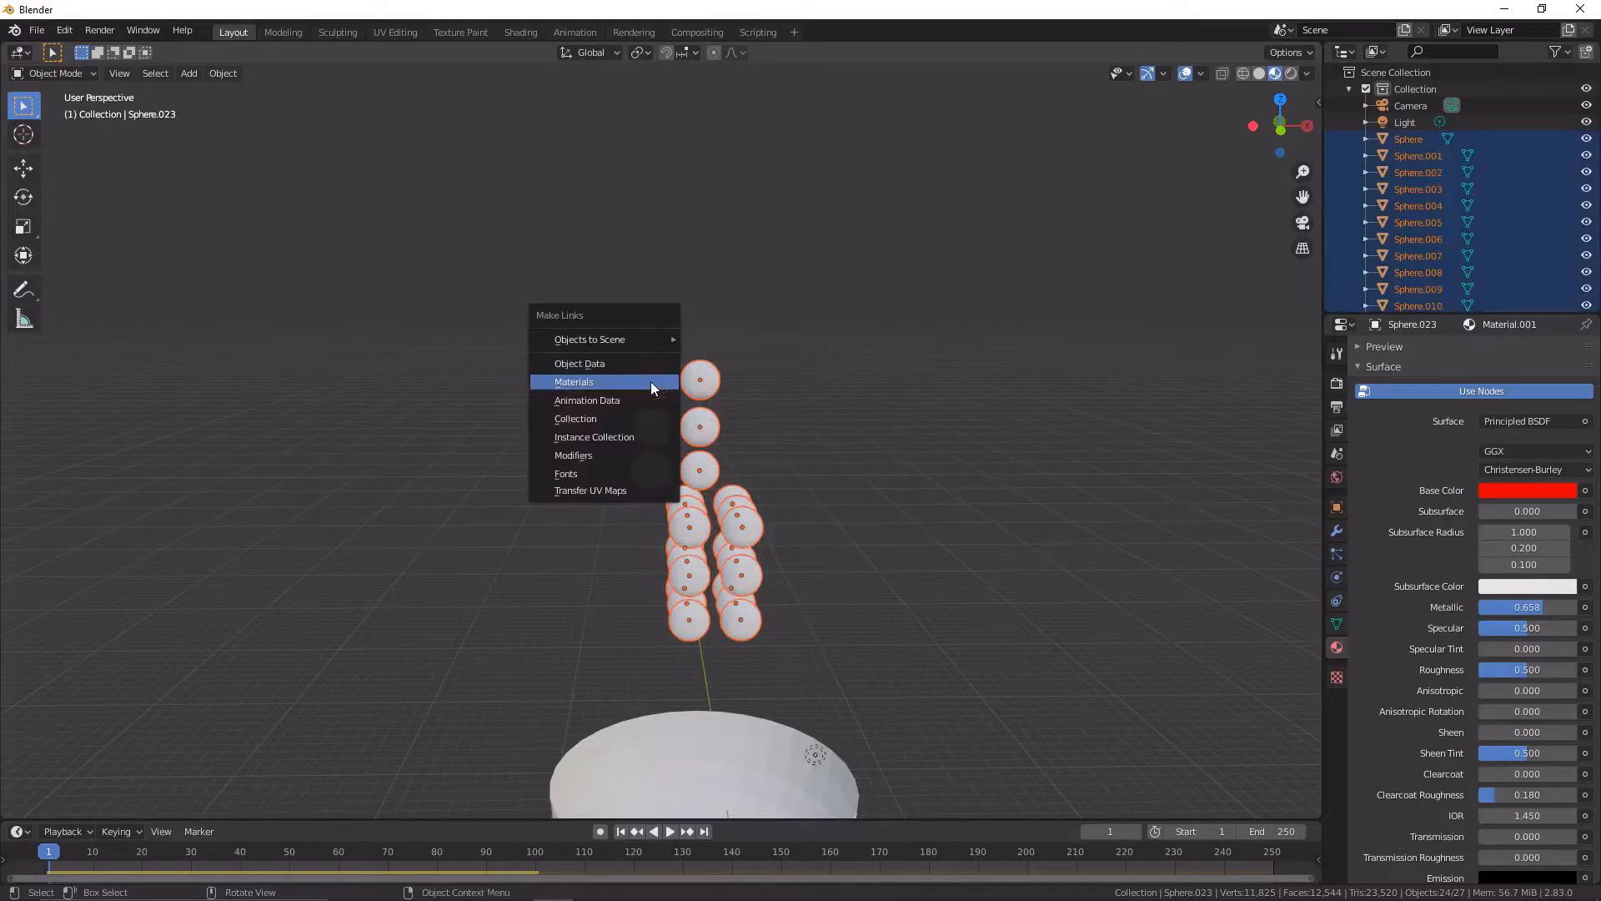
click(653, 384)
Change the Base Color of the bowl's material to dark green
mouse_move(686, 398)
middle_down()
mouse_move(657, 331)
mouse_move(611, 404)
mouse_move(727, 472)
mouse_move(711, 405)
middle_up()
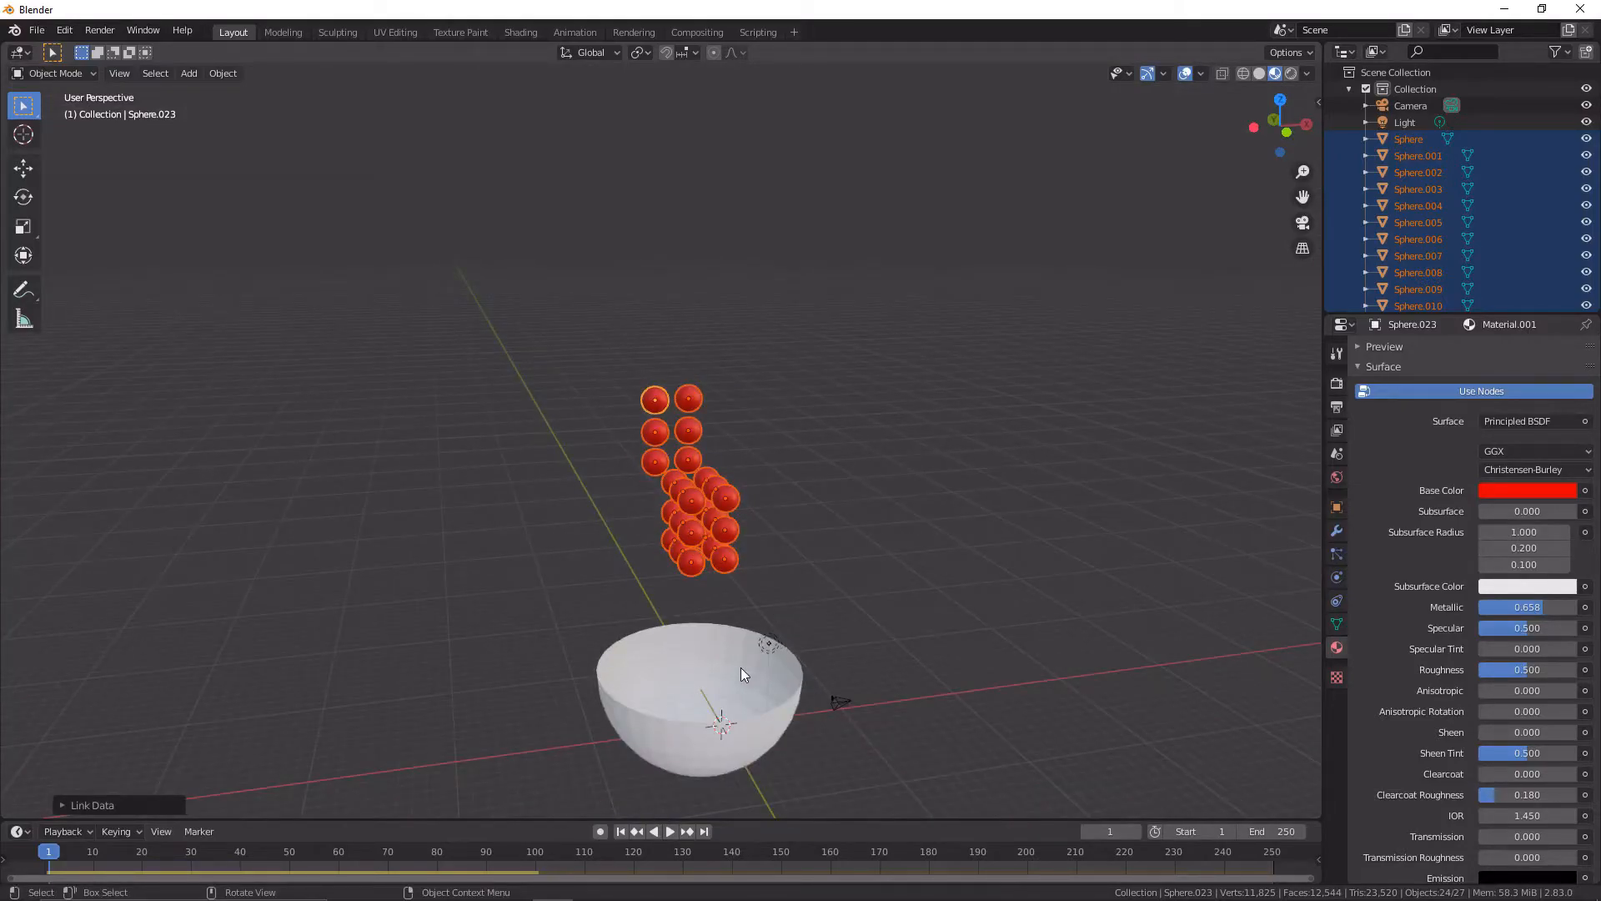
click(741, 667)
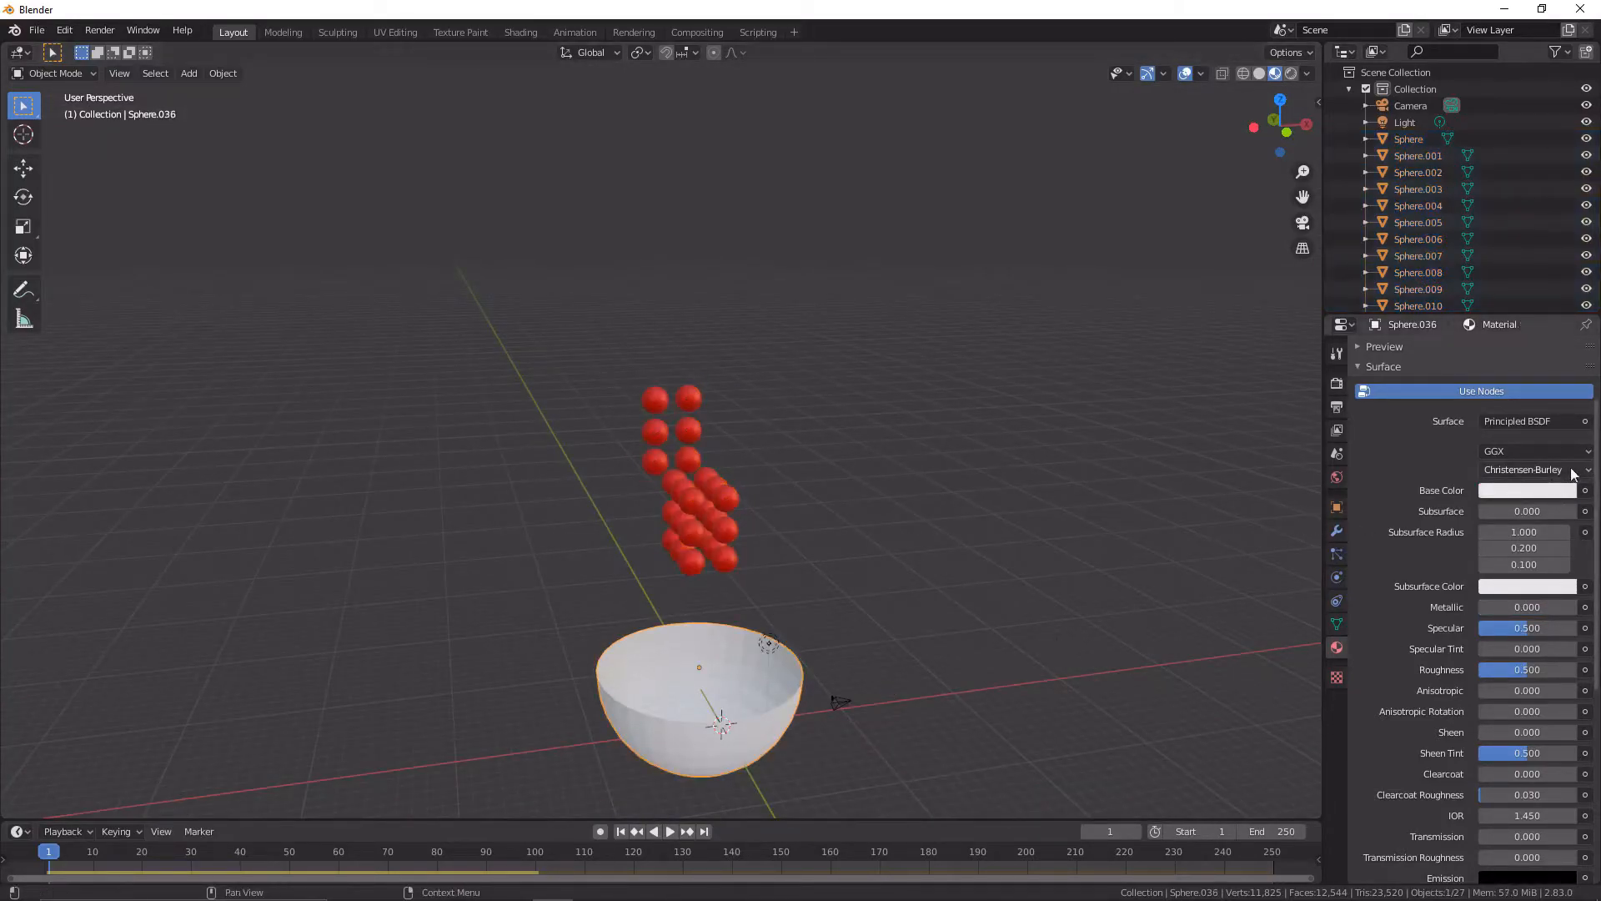
click(1542, 492)
mouse_move(1517, 338)
mouse_down()
mouse_move(1443, 350)
mouse_move(1432, 307)
mouse_up()
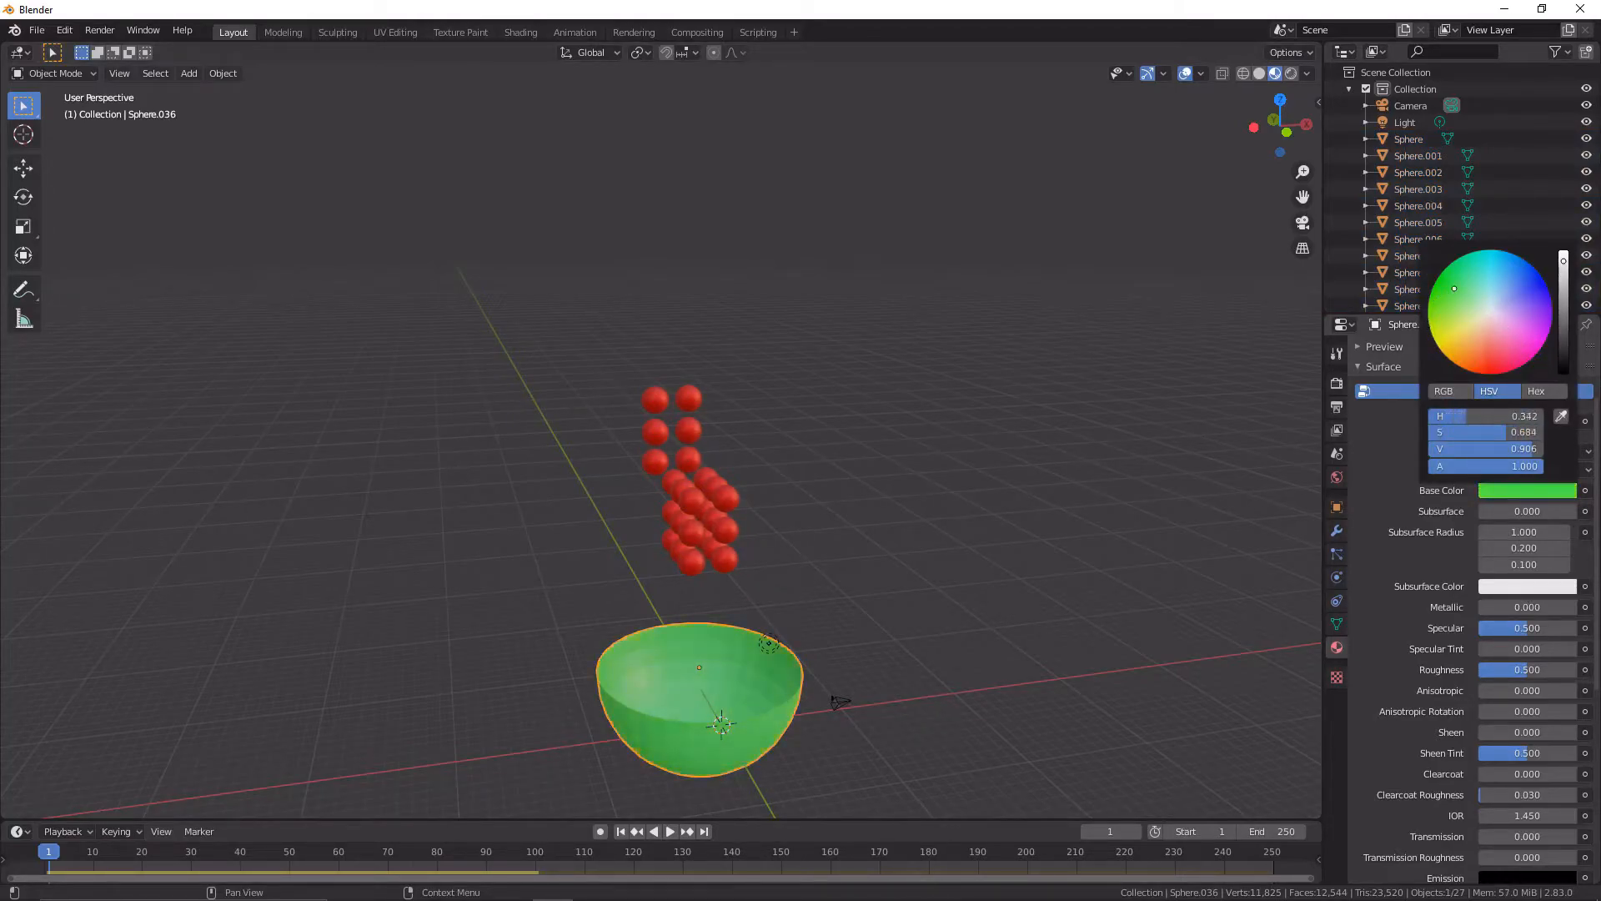
drag(1562, 296, 1563, 311)
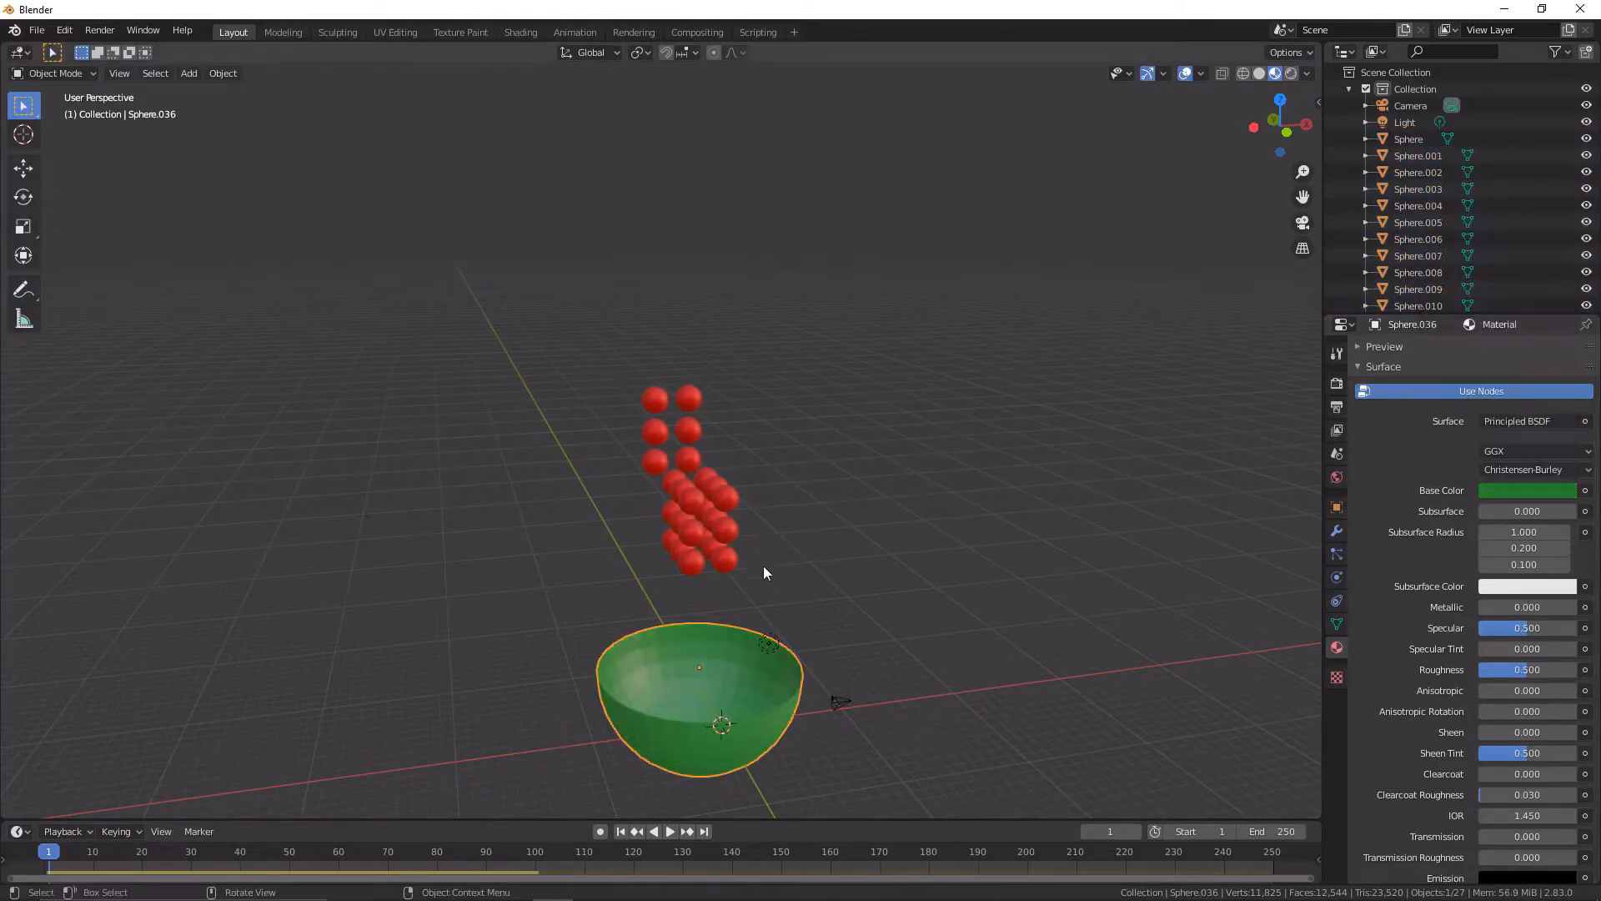
Scale the bowl up slightly and play the simulation, returning to the first frame
key(s)
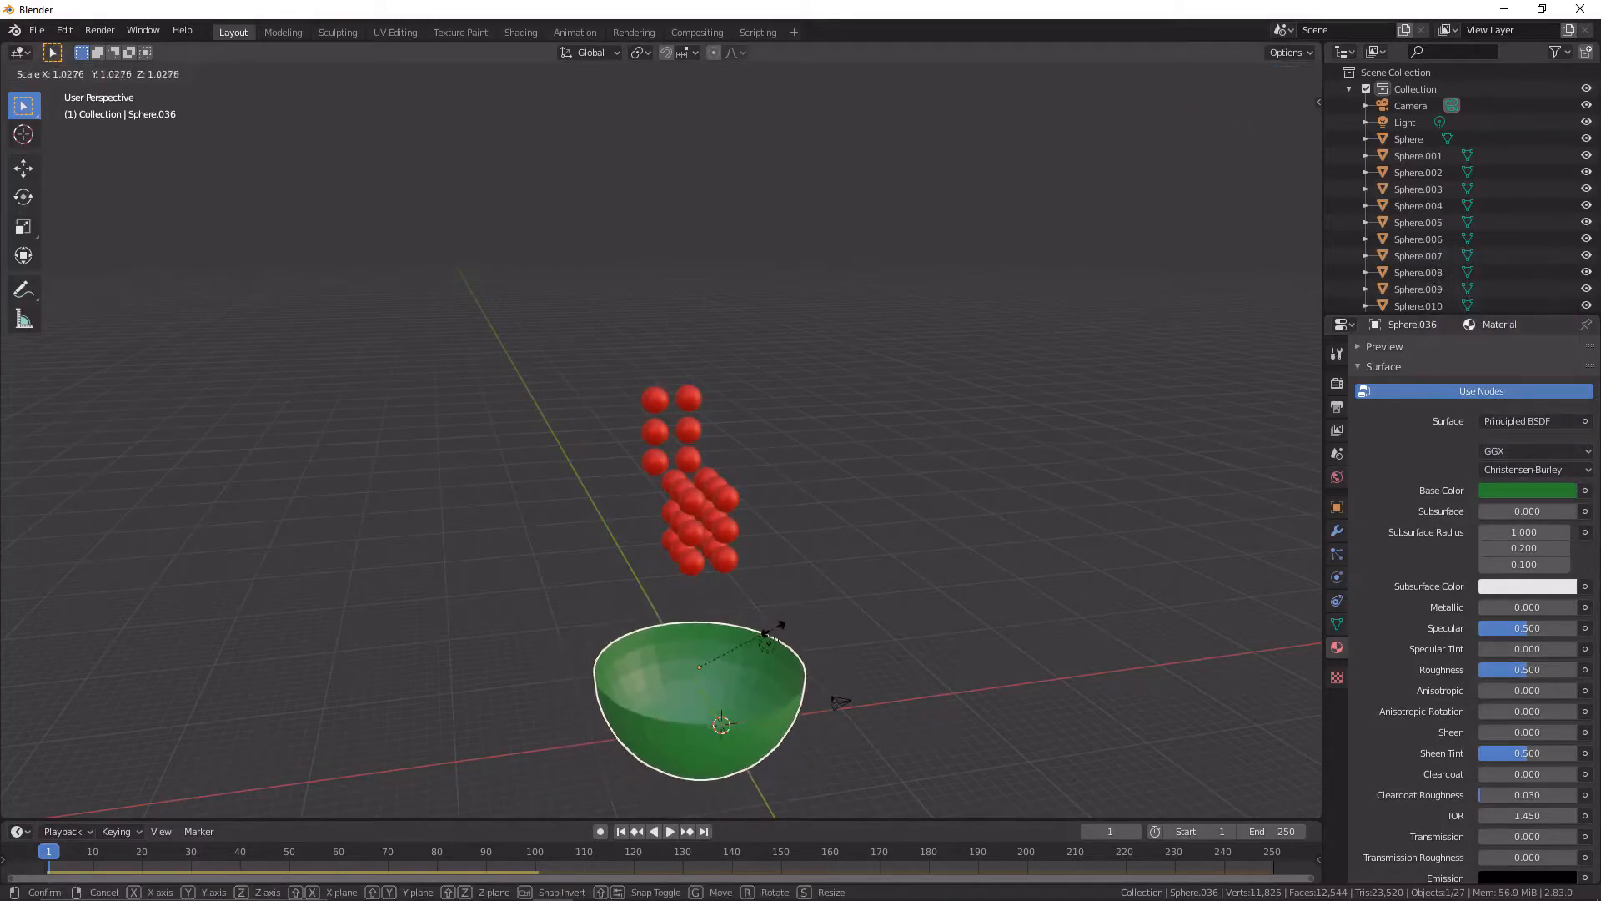
click(774, 634)
middle_drag(773, 633, 787, 717)
key(space)
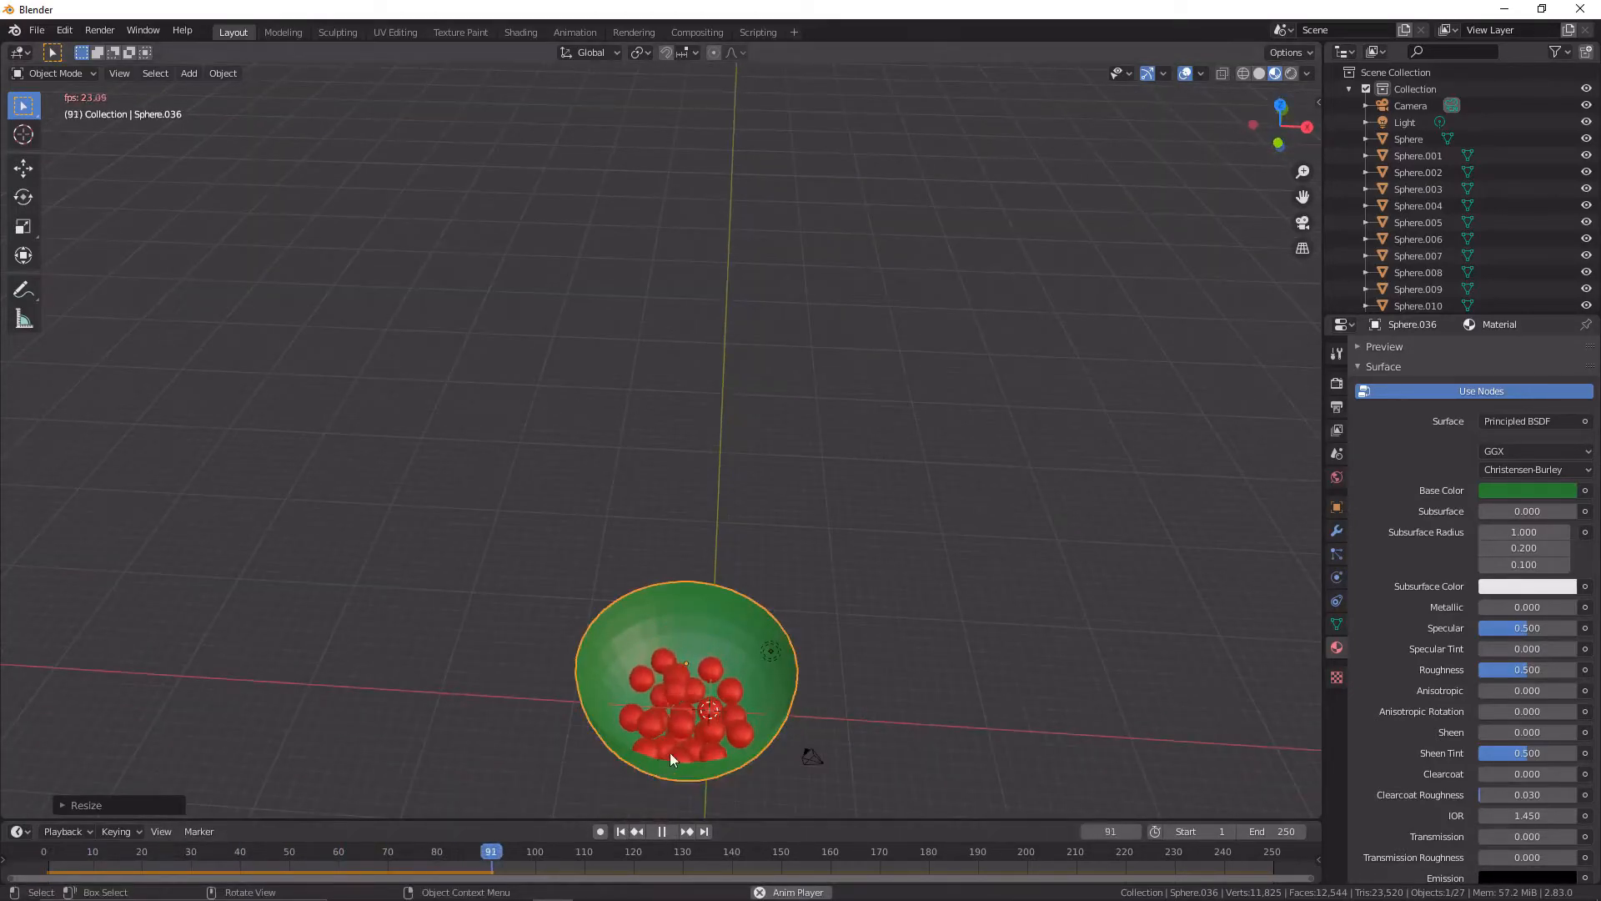
click(662, 831)
click(619, 831)
Add a plane mesh and scale it up well beyond the bowl to serve as a floor
middle_drag(811, 659, 817, 665)
key(shift+a)
mouse_move(803, 561)
click(871, 561)
key(s)
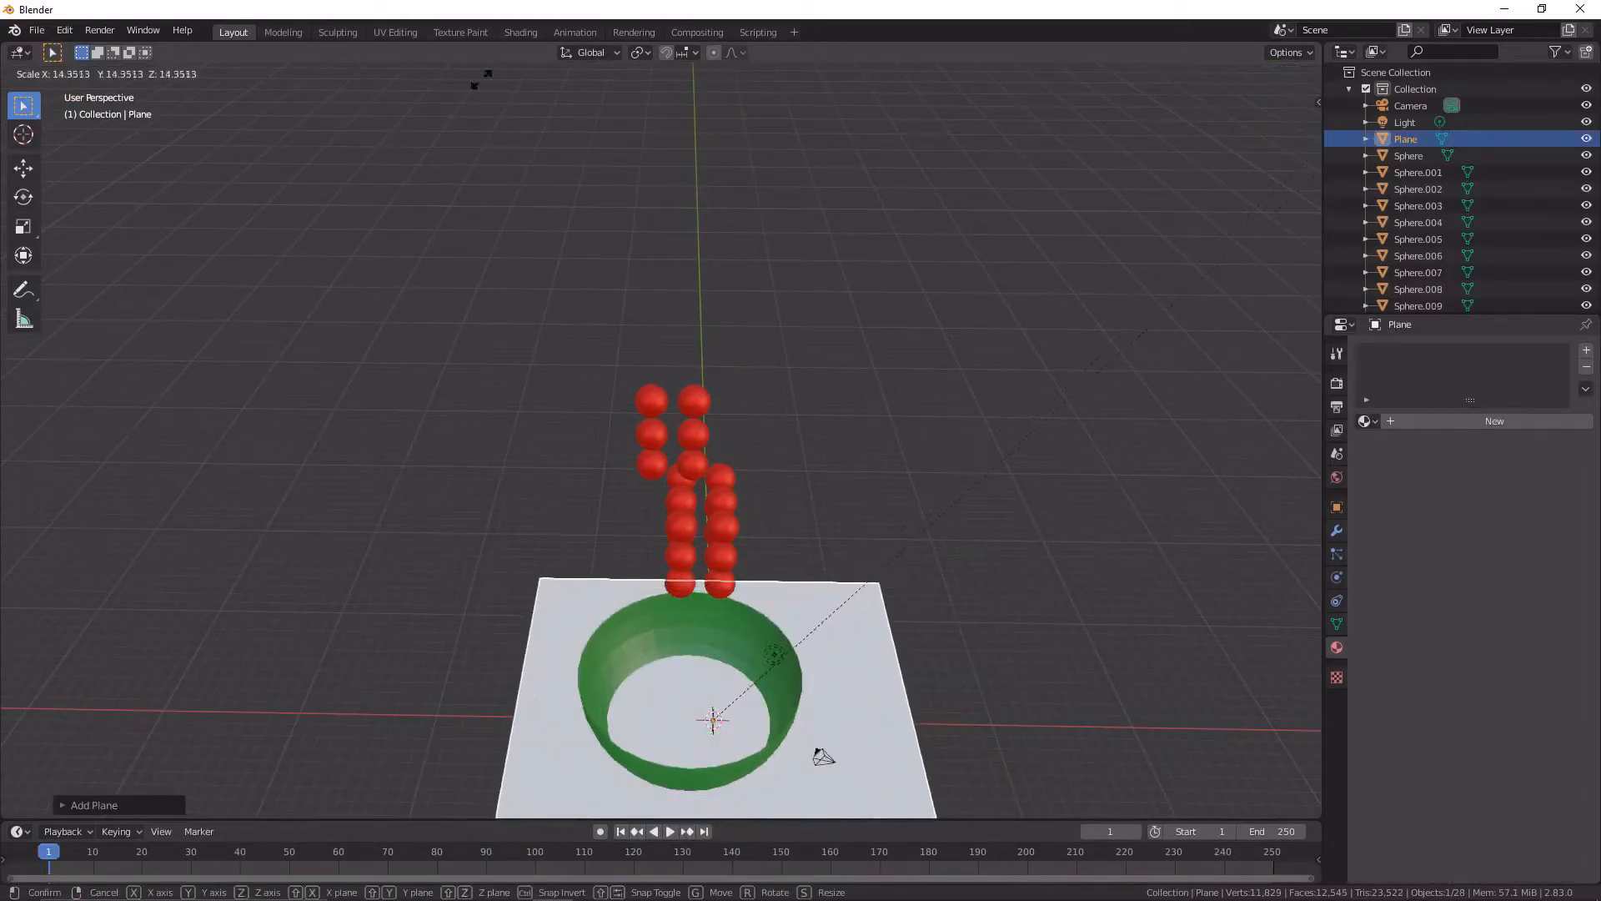
click(1248, 670)
Lower the plane along the Z axis until it lies beneath the bowl
key(g)
key(z)
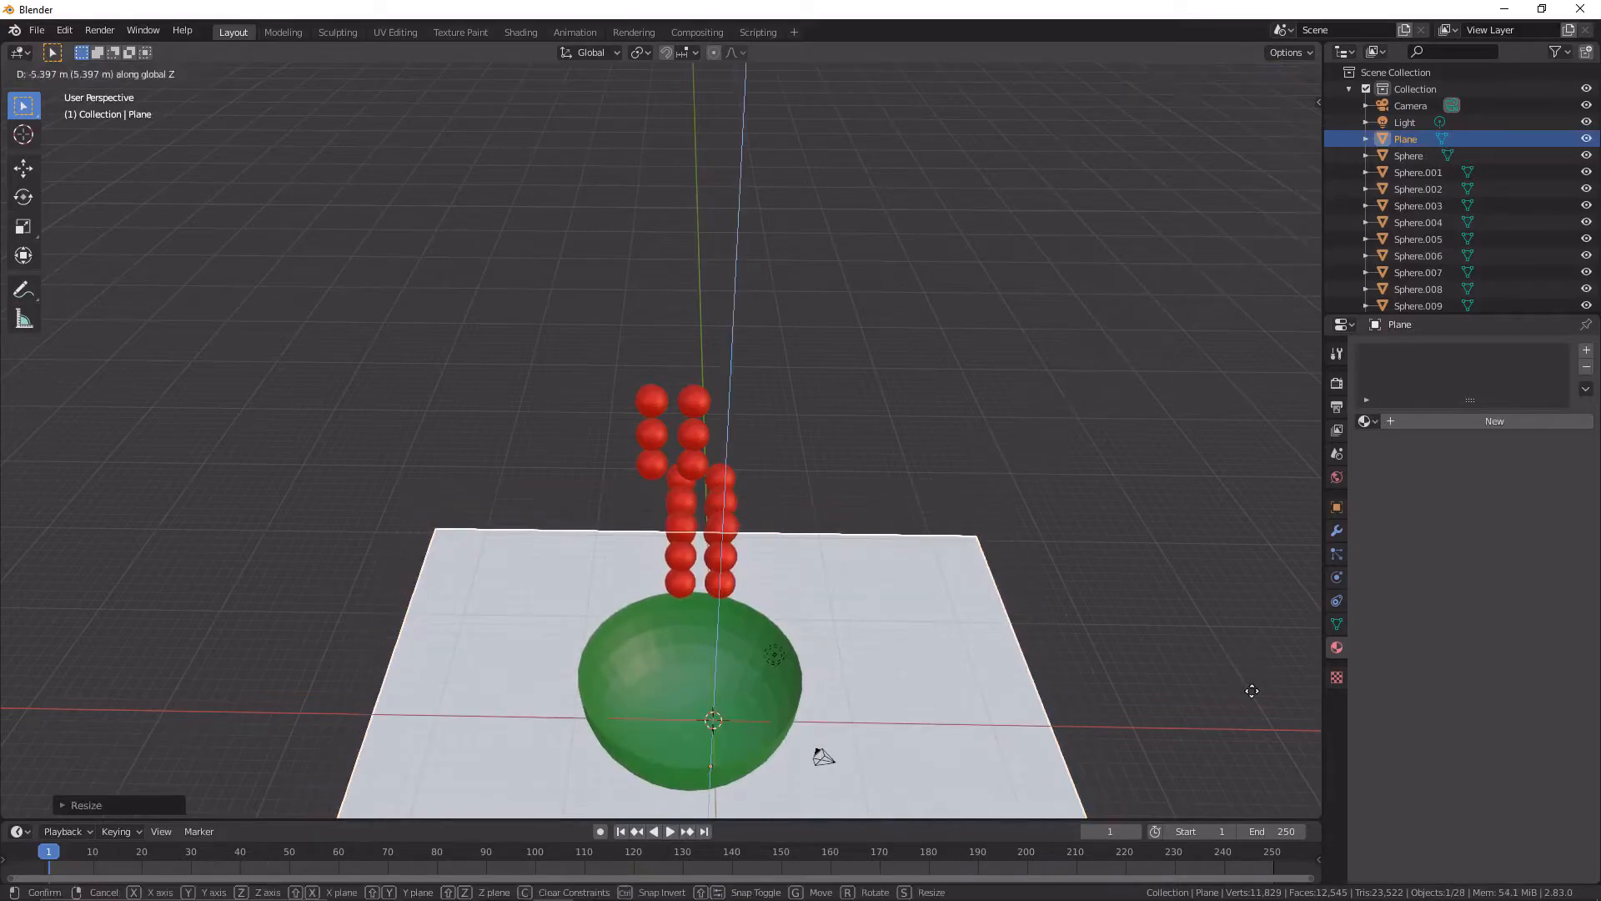
click(1297, 673)
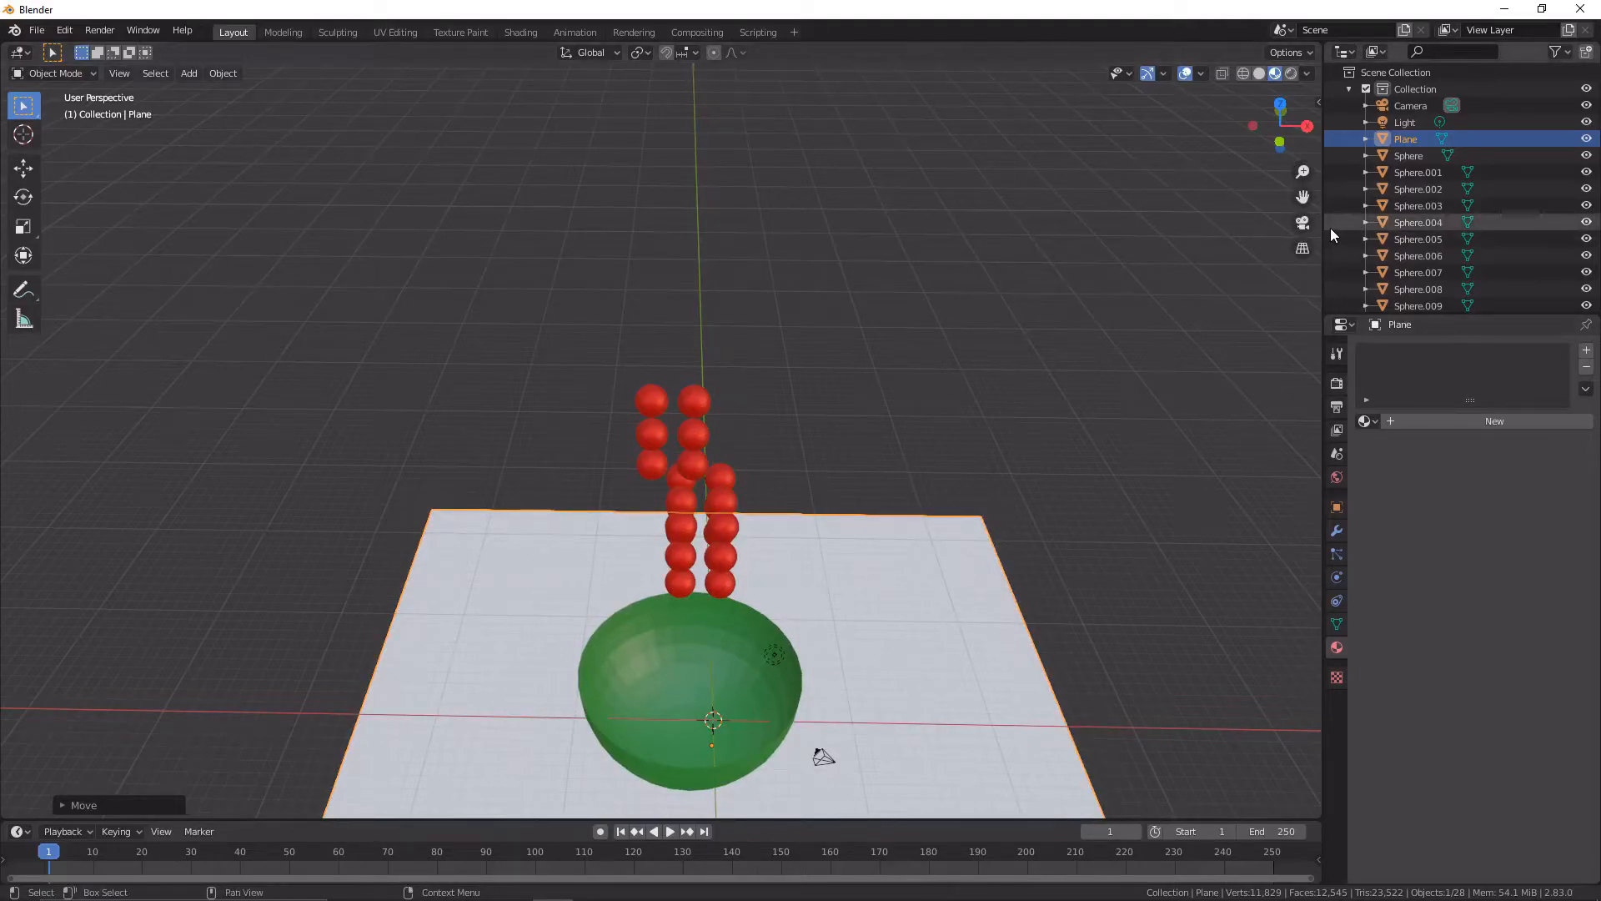
Enter the camera view, enable Lock Camera to View, and frame the whole bowl in the camera
click(1303, 224)
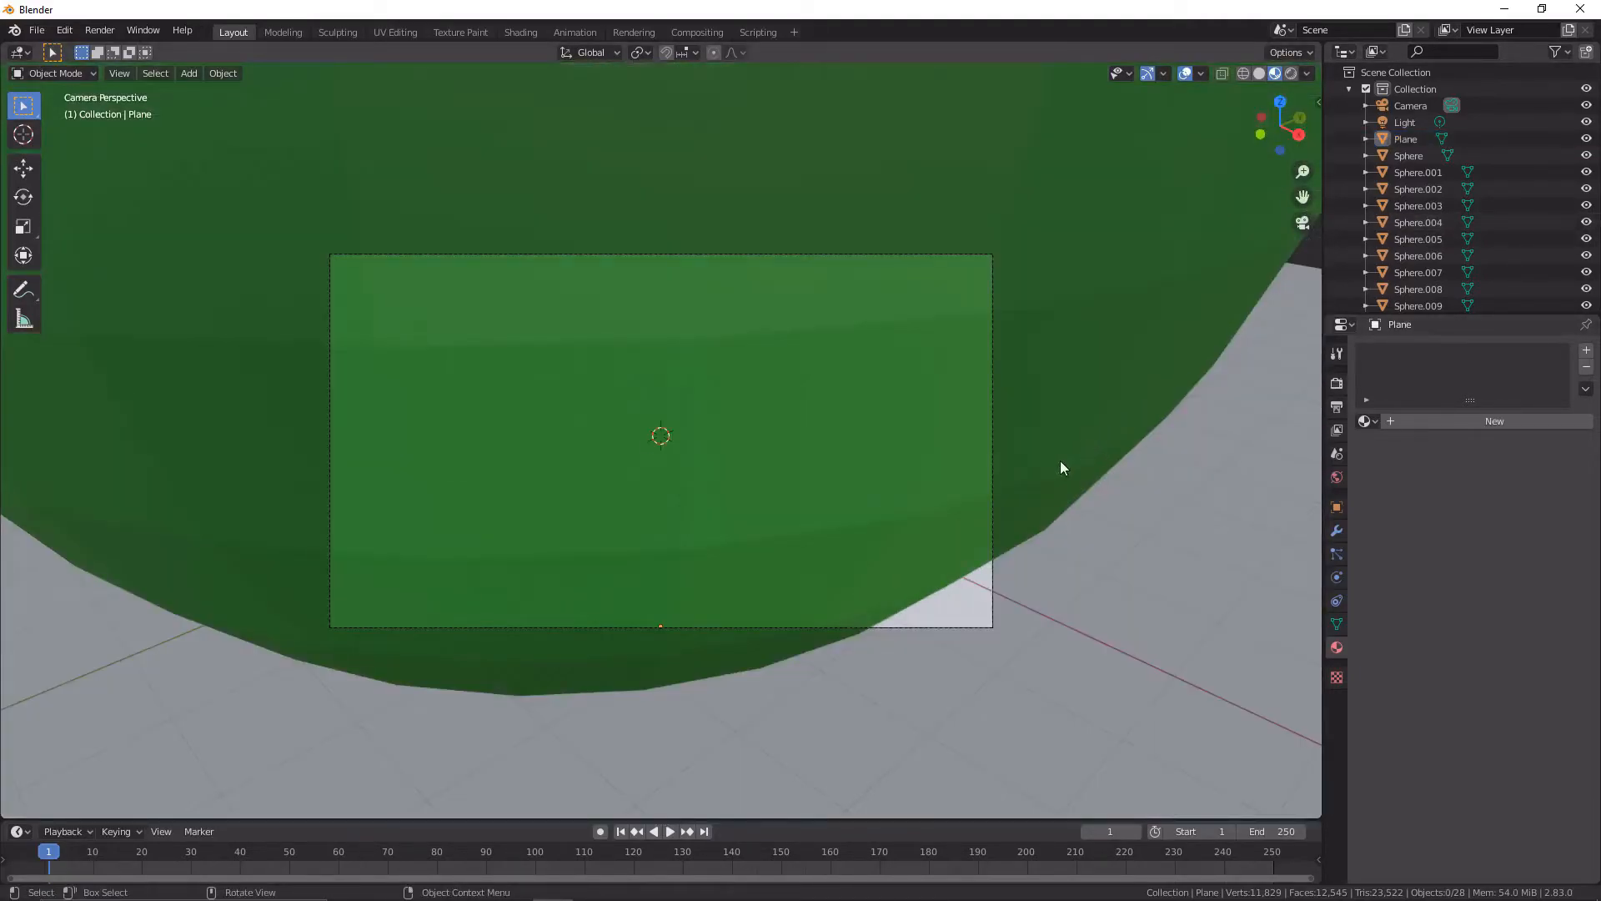
key(n)
click(1312, 169)
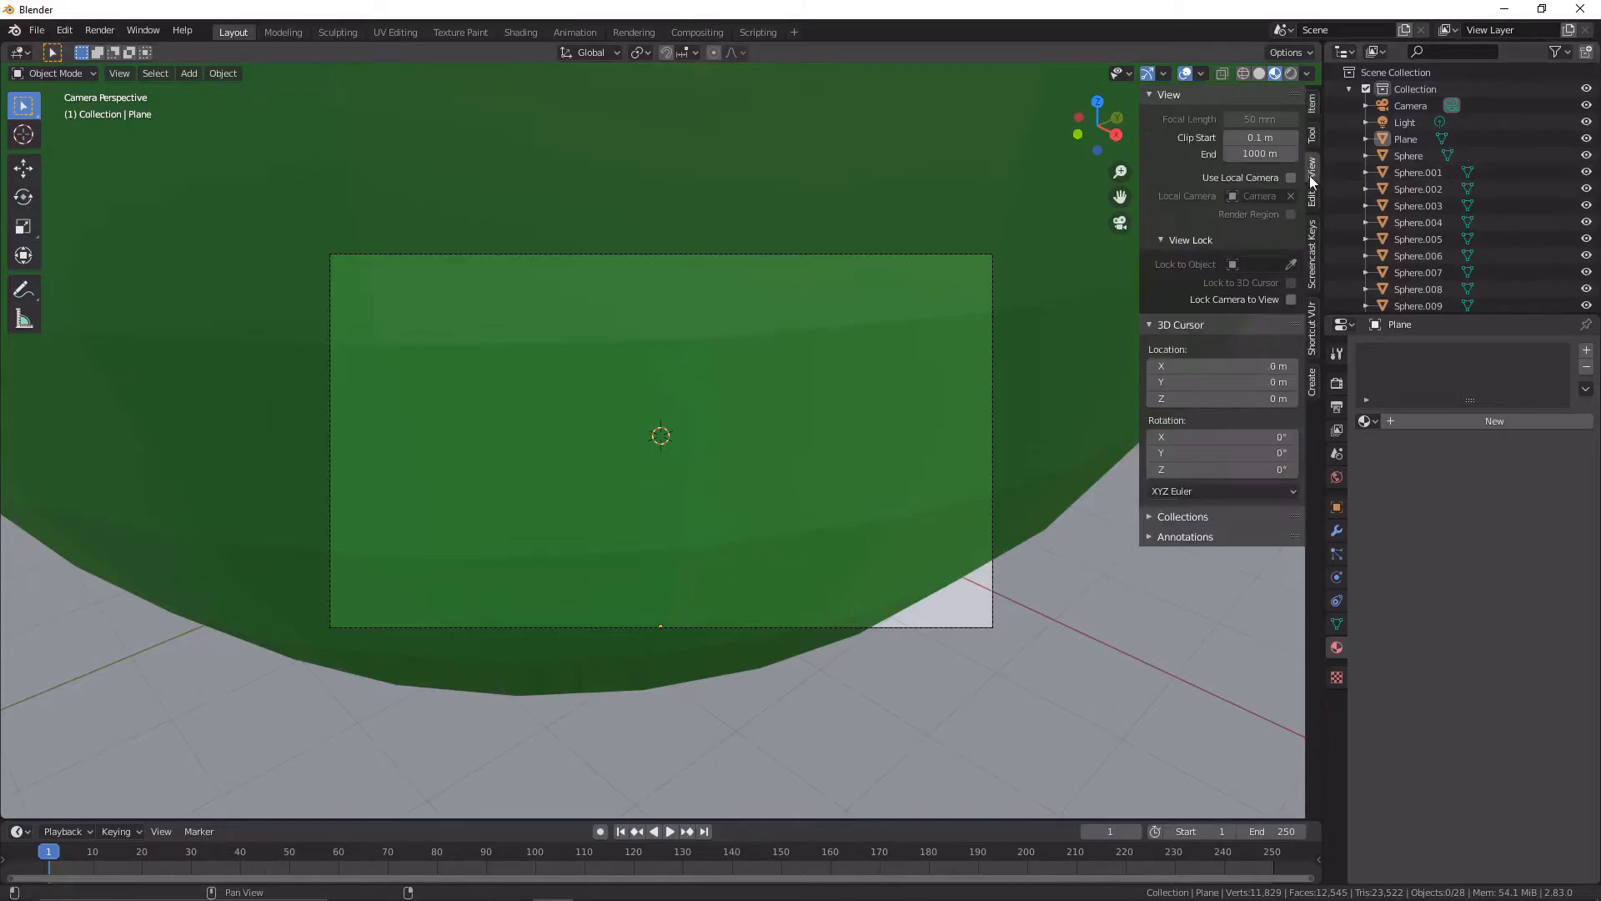
click(1290, 299)
middle_drag(491, 668, 649, 742)
scroll(649, 742, down, 3)
scroll(648, 742, up, 1)
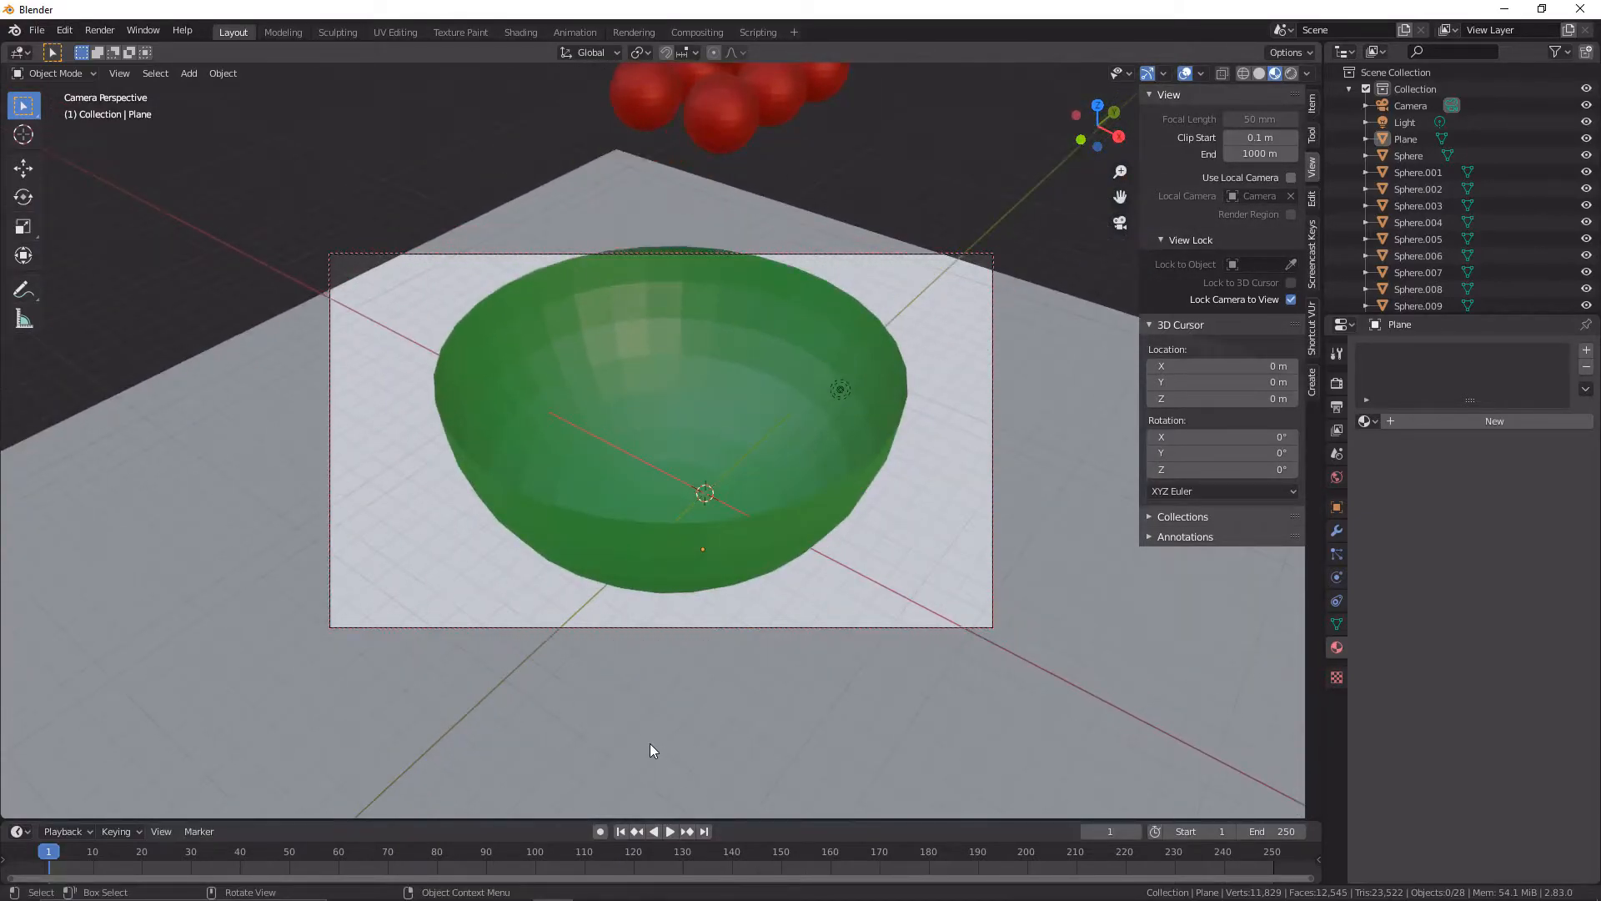
Scale the floor plane up further so it extends well past the camera frame
click(1039, 602)
key(s)
click(963, 498)
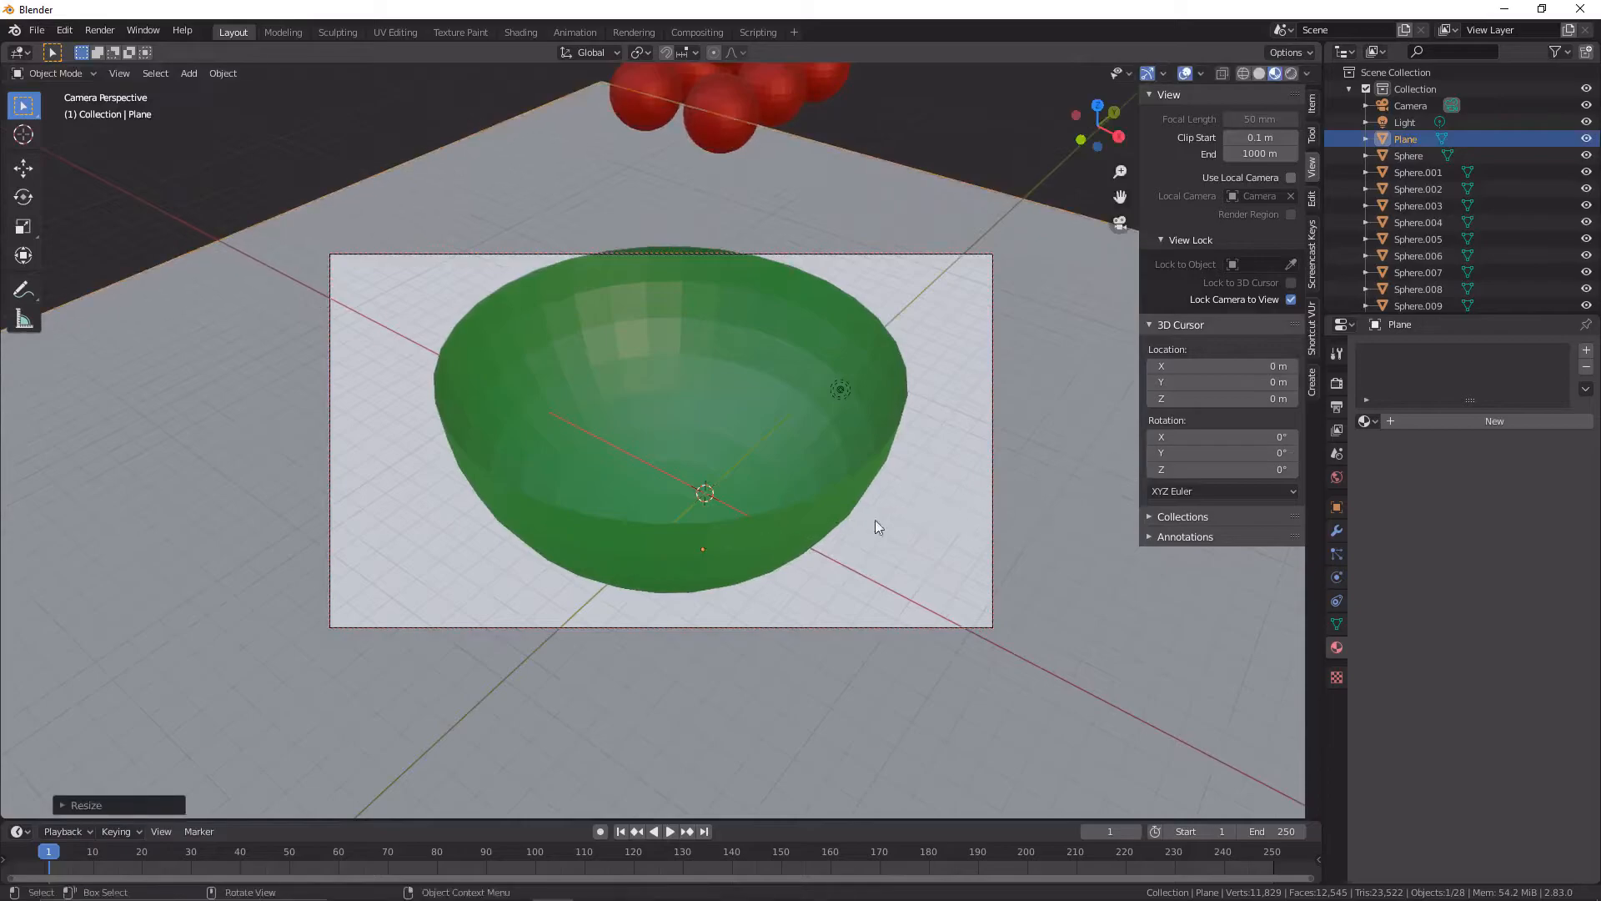
Tilt the camera to look further down into the bowl and preview the simulation, returning to the first frame
middle_drag(720, 557, 729, 594)
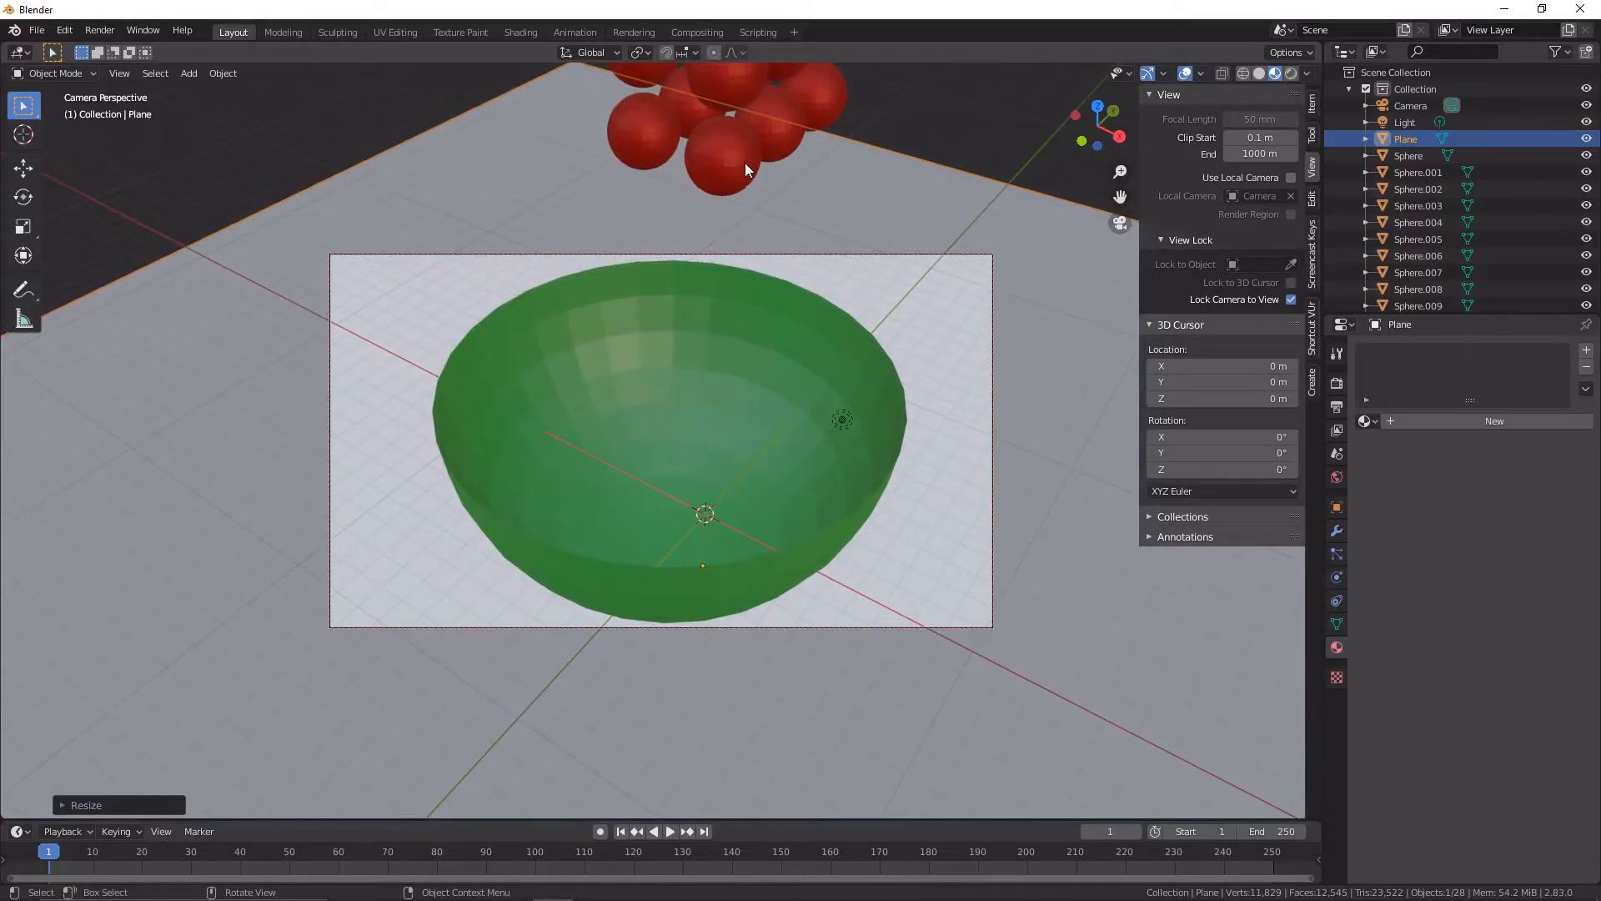
key(space)
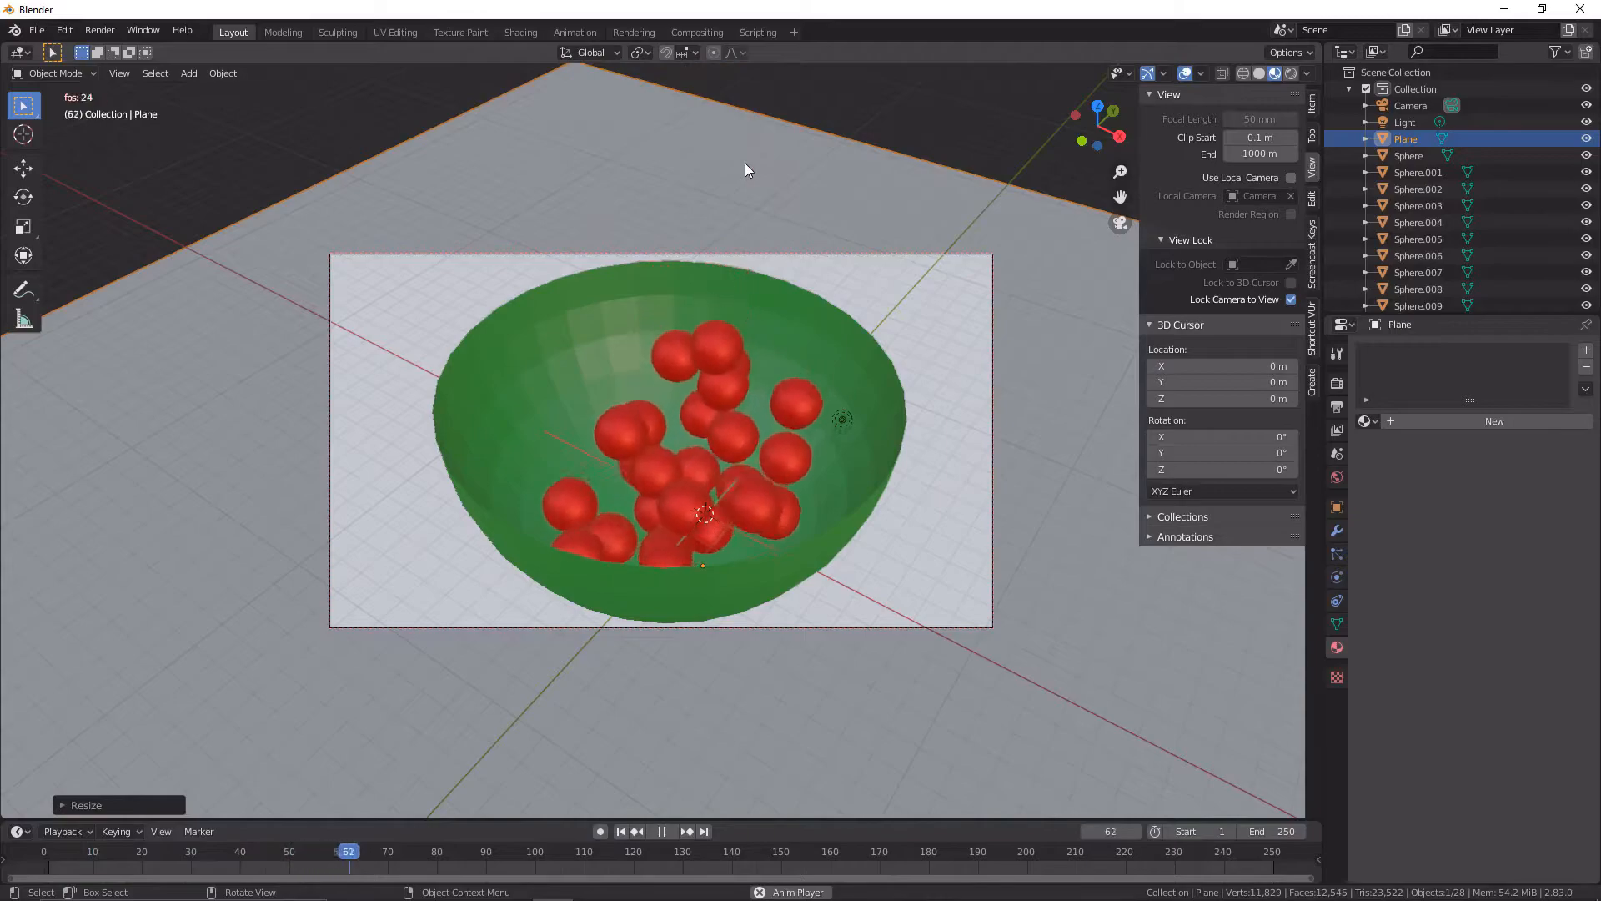
key(space)
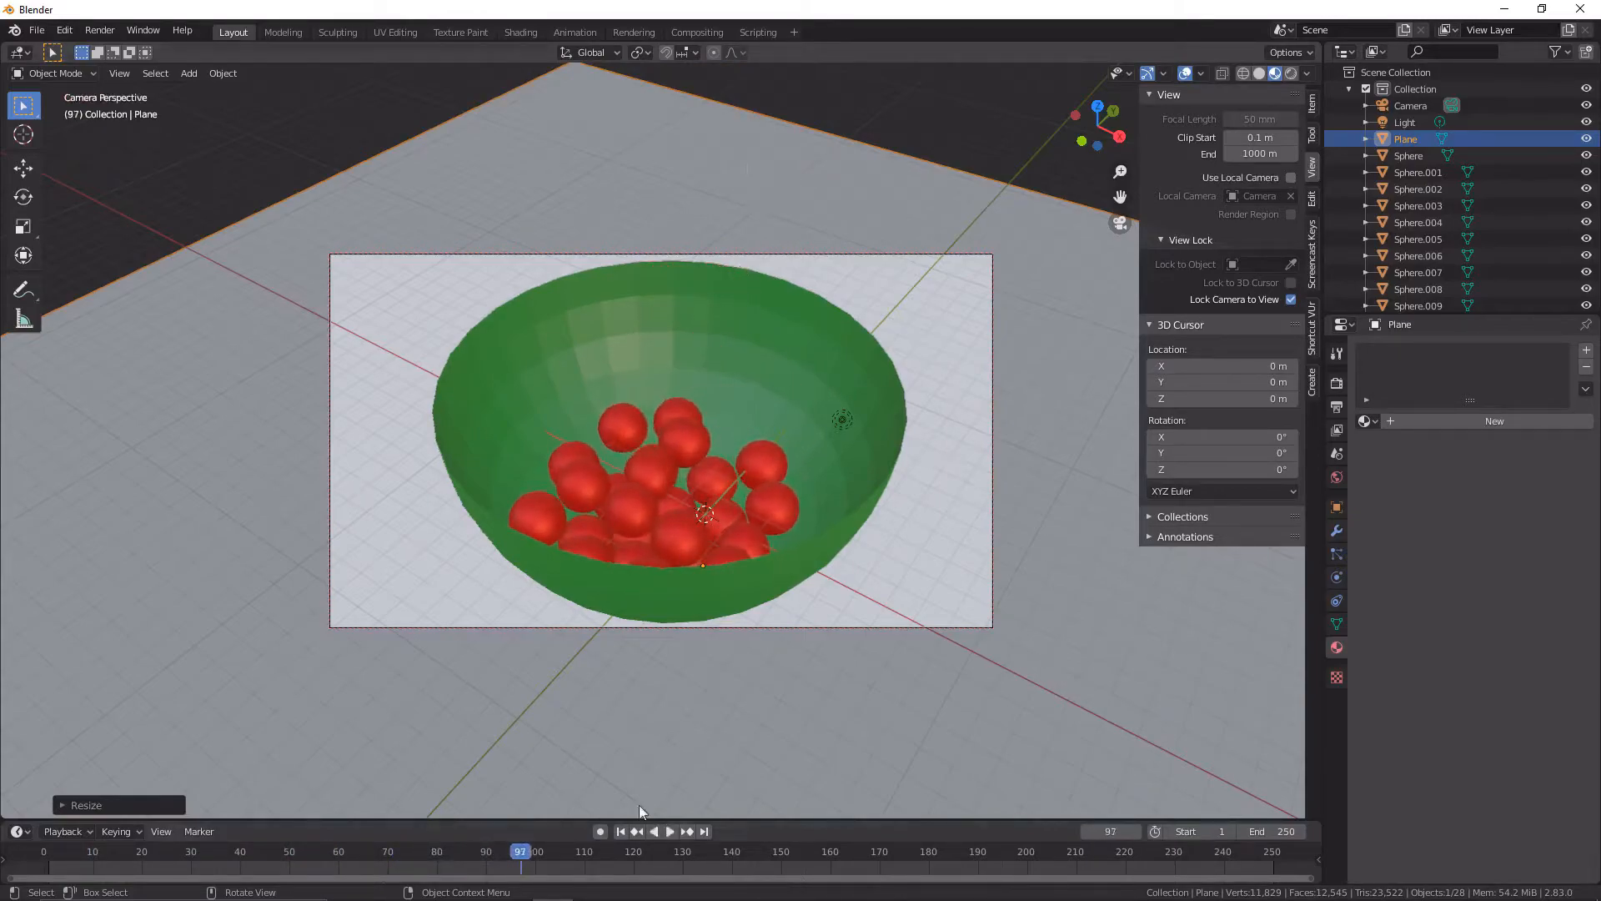
click(621, 831)
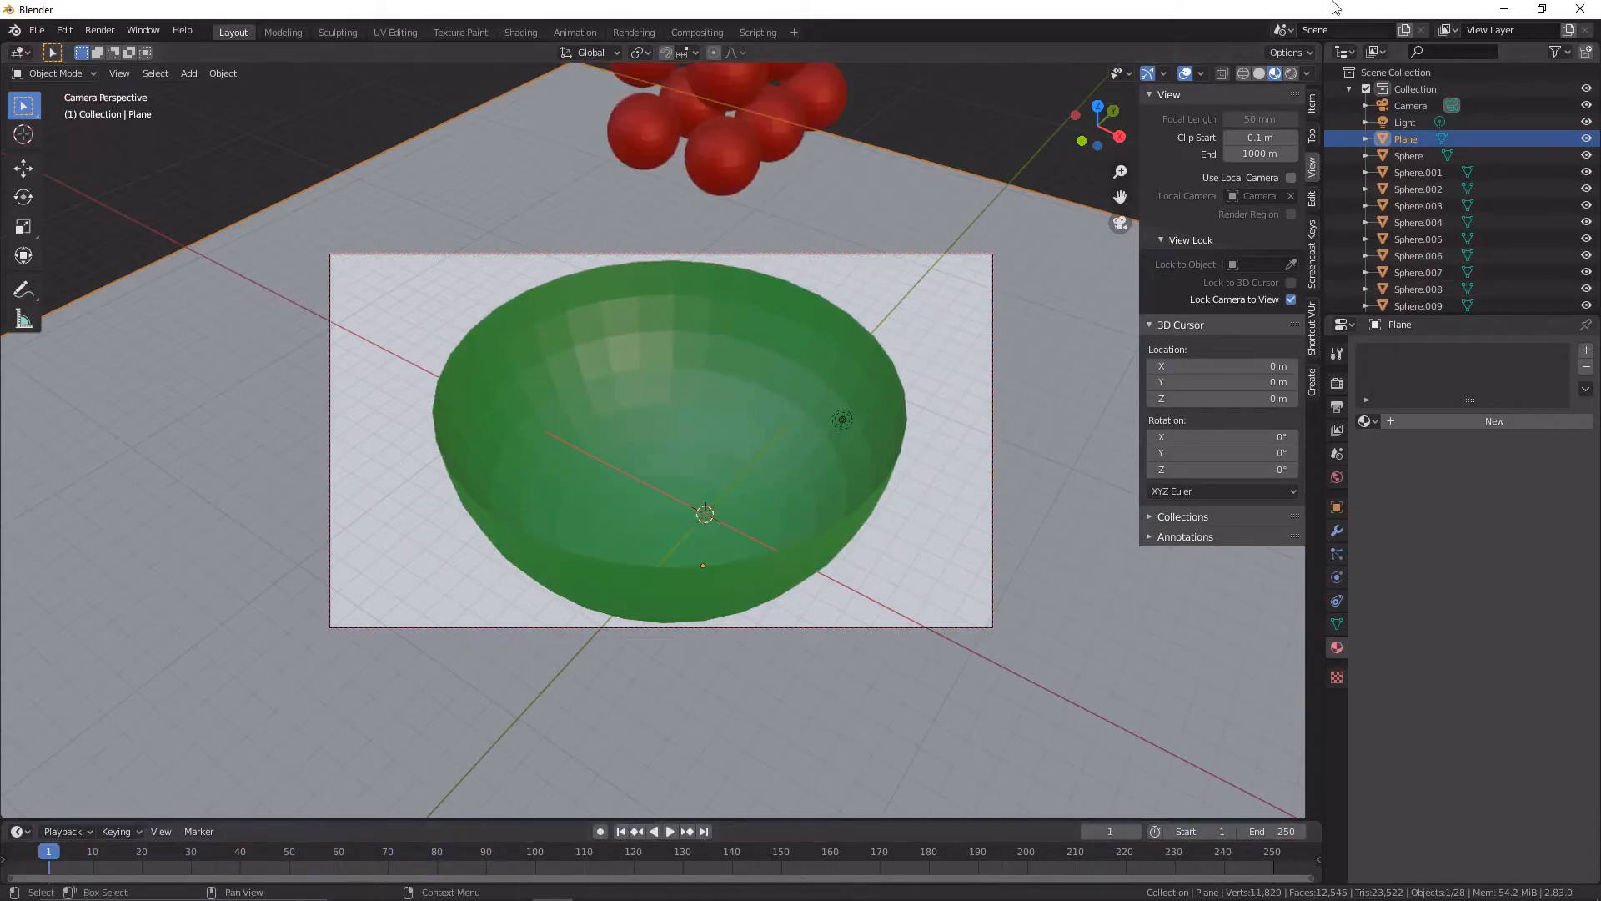
Switch the viewport shading to Rendered and move the point light about -5.44 m along the X axis, over the bowl
click(1291, 74)
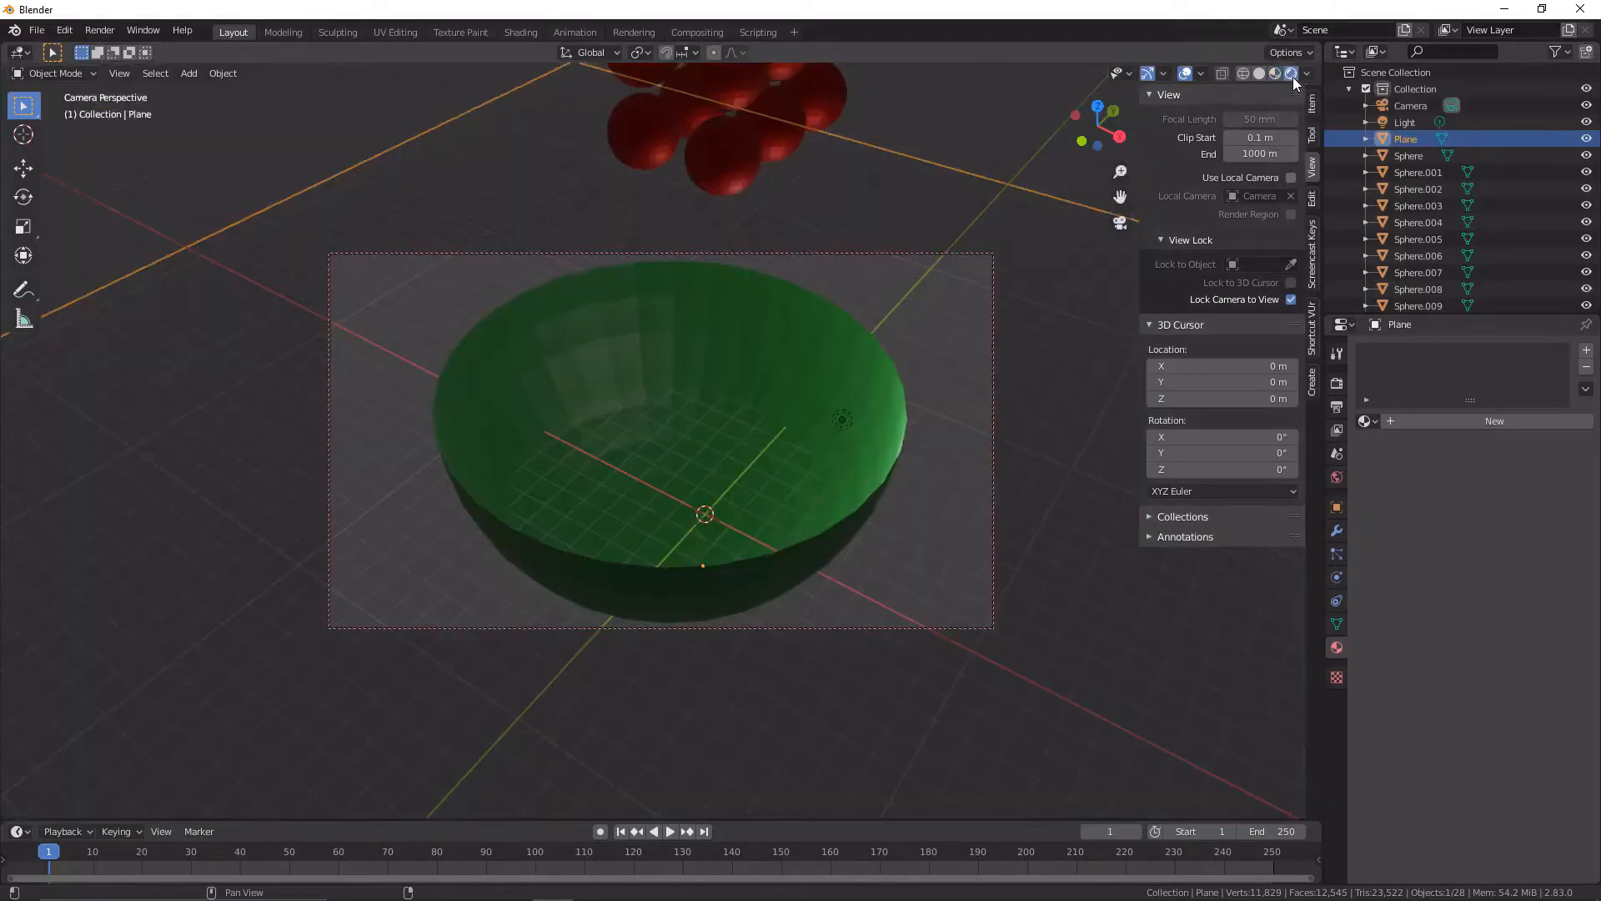
click(843, 420)
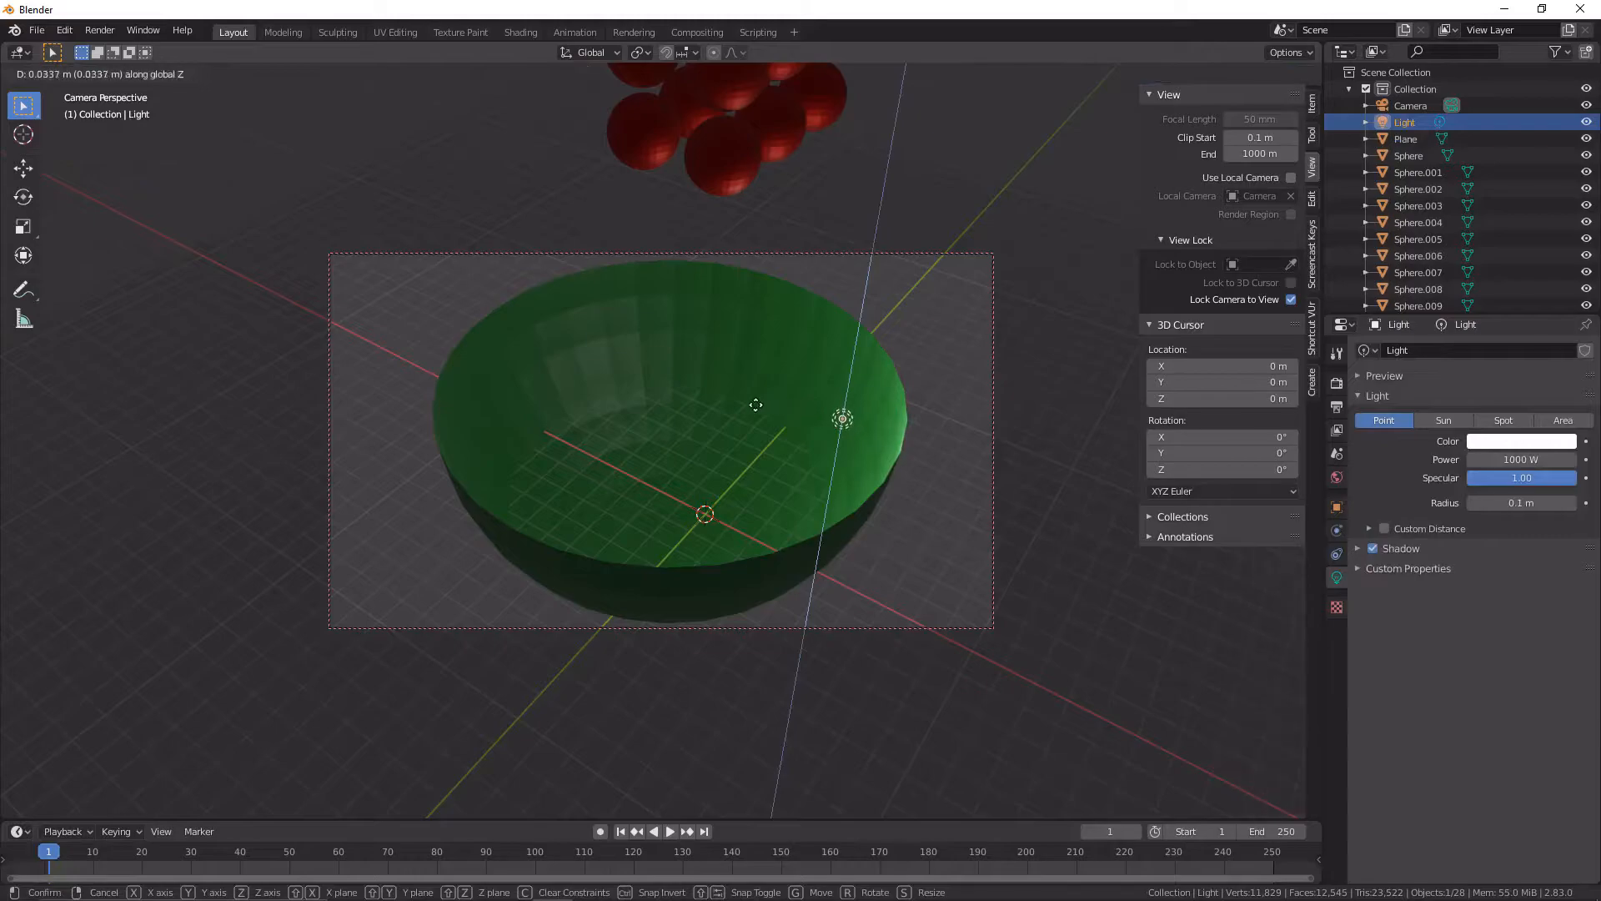
key(x)
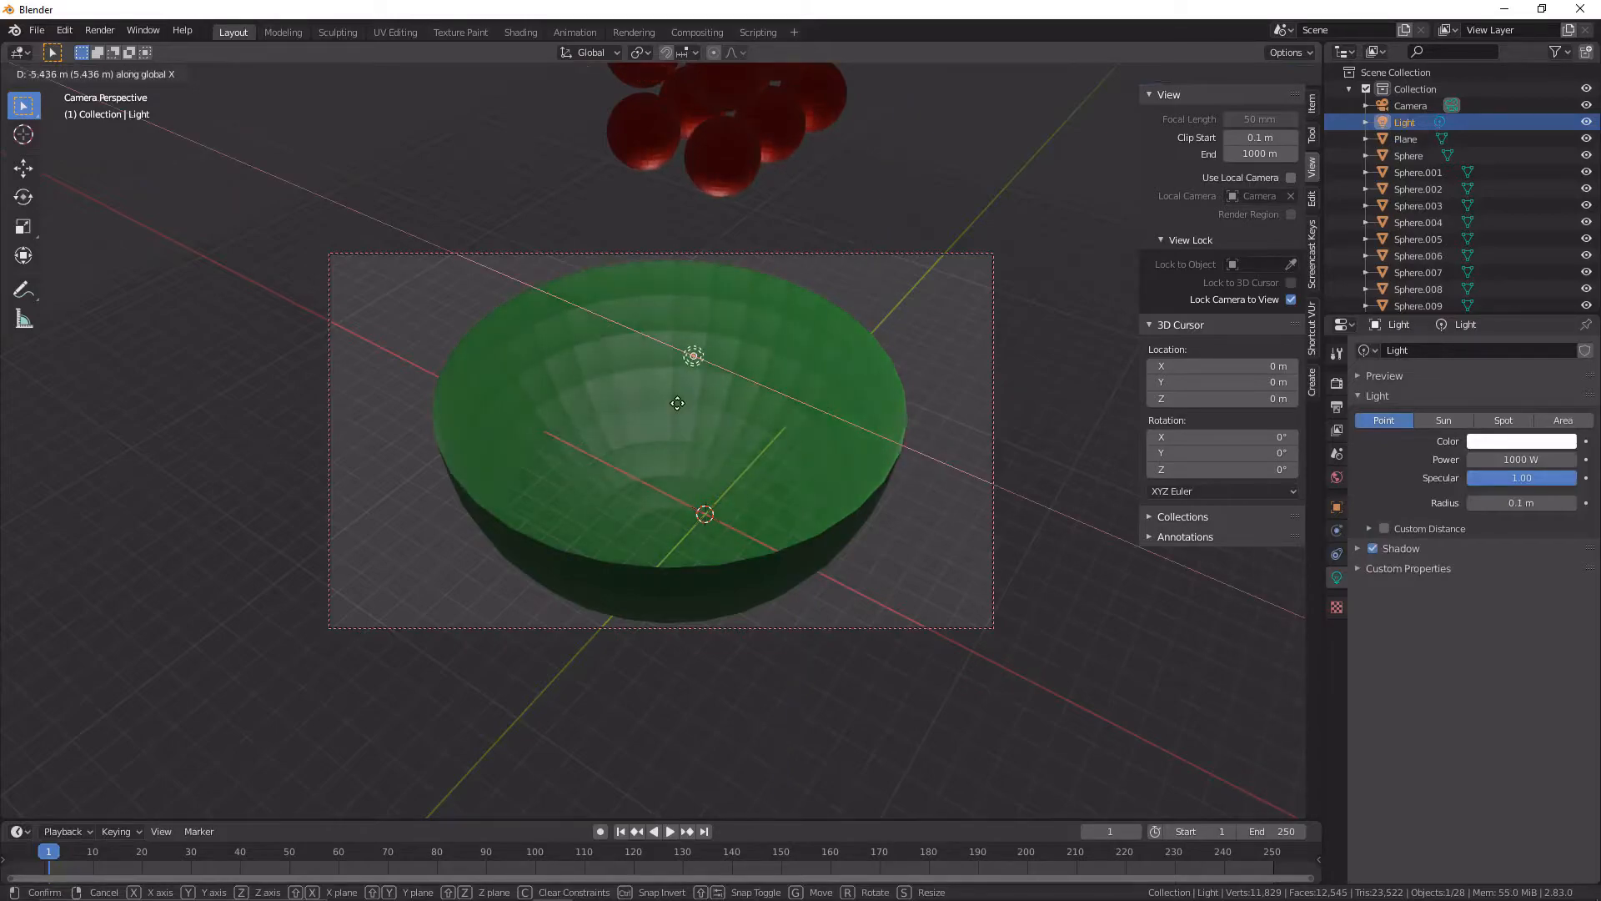
click(677, 401)
key(g)
right_click(677, 402)
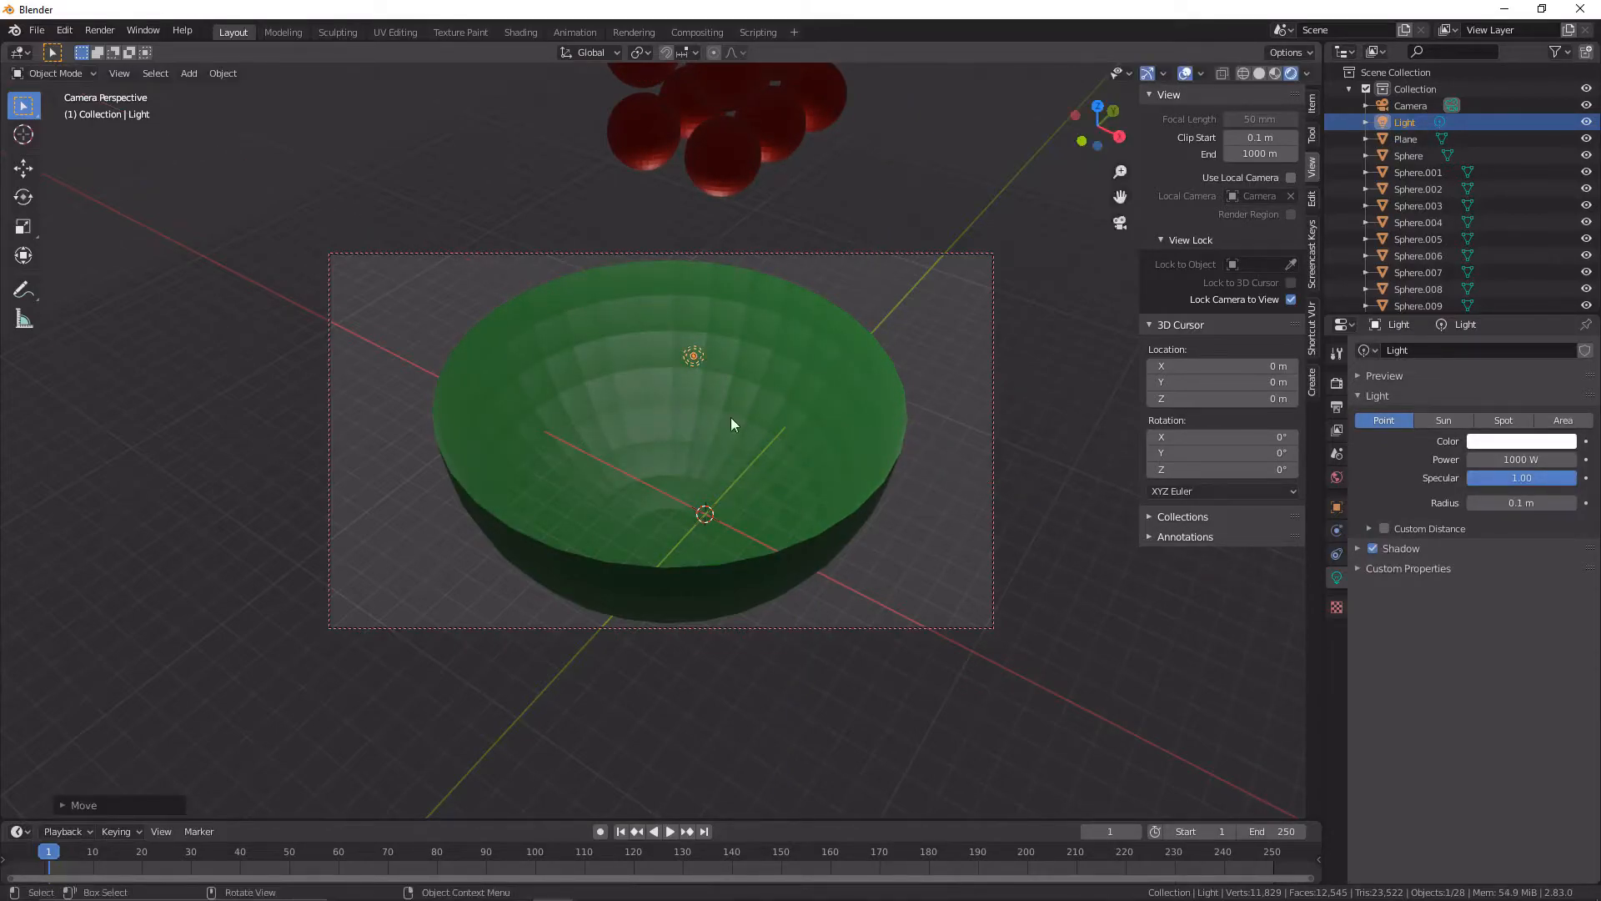
Raise the point light's power to 1062.1 W and assign an Environment Texture to the world background colour
drag(1489, 458, 1516, 459)
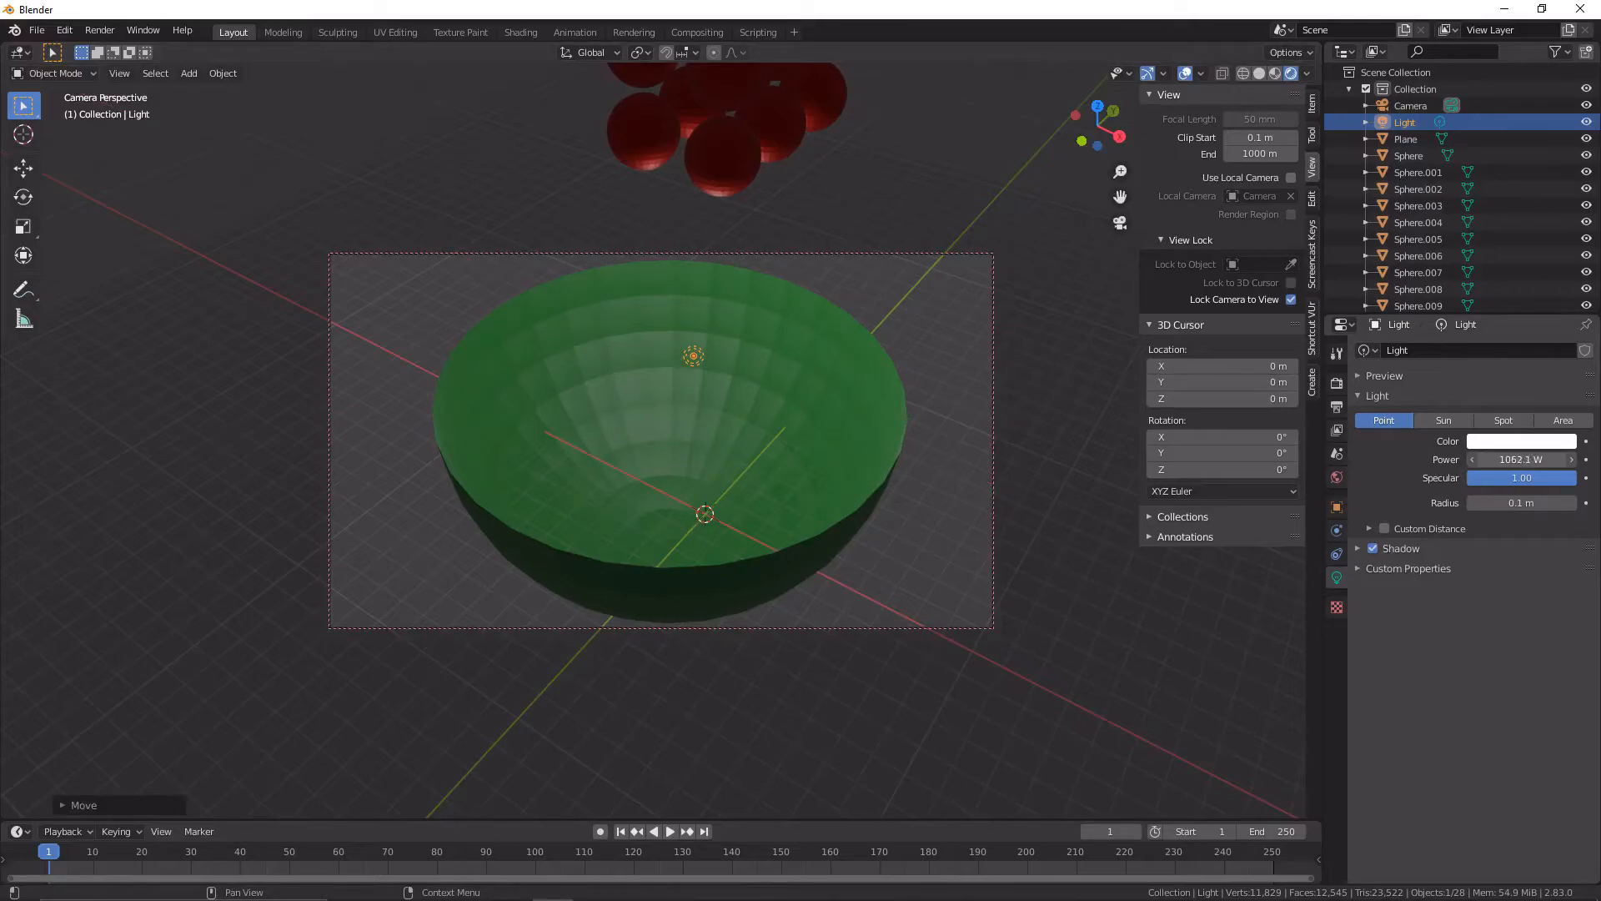
click(1337, 477)
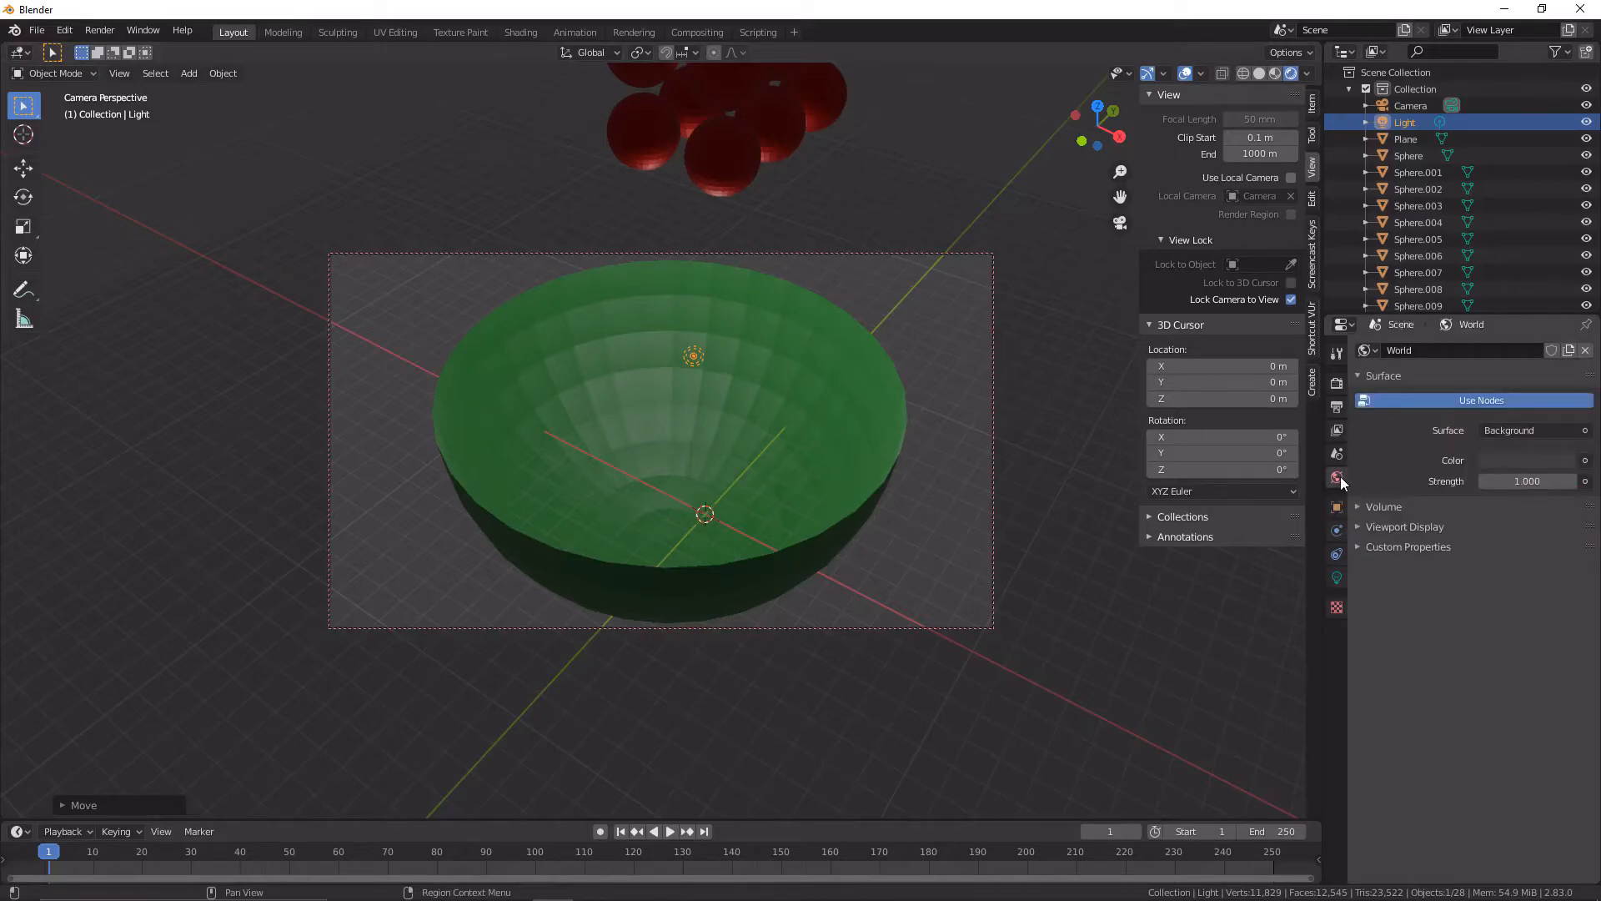
click(1585, 431)
click(1584, 460)
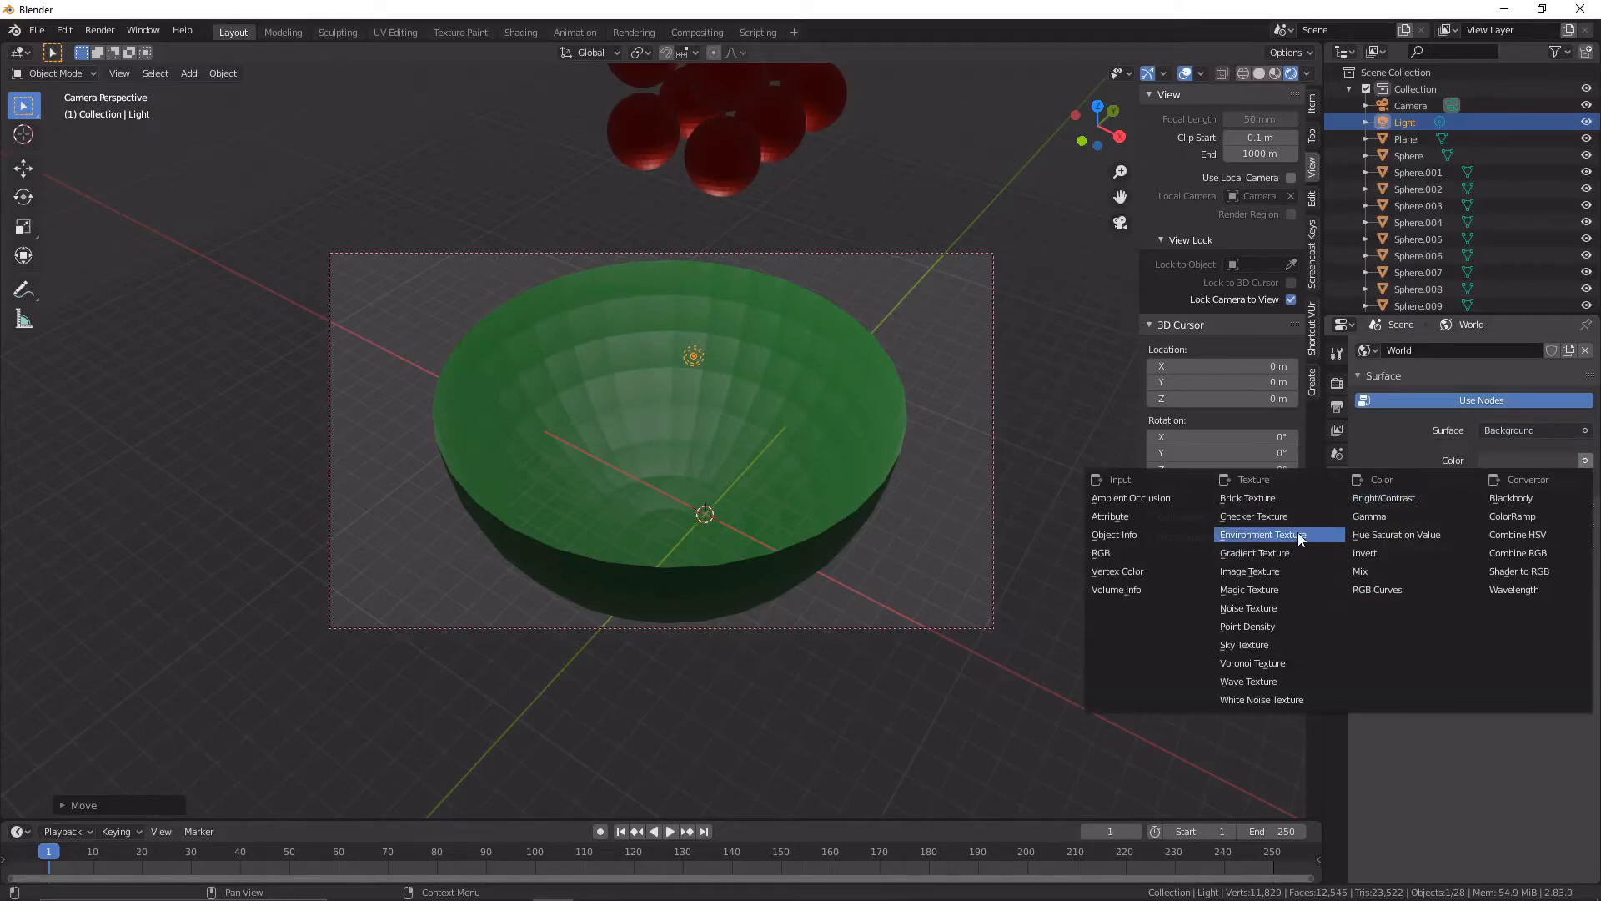
click(1297, 533)
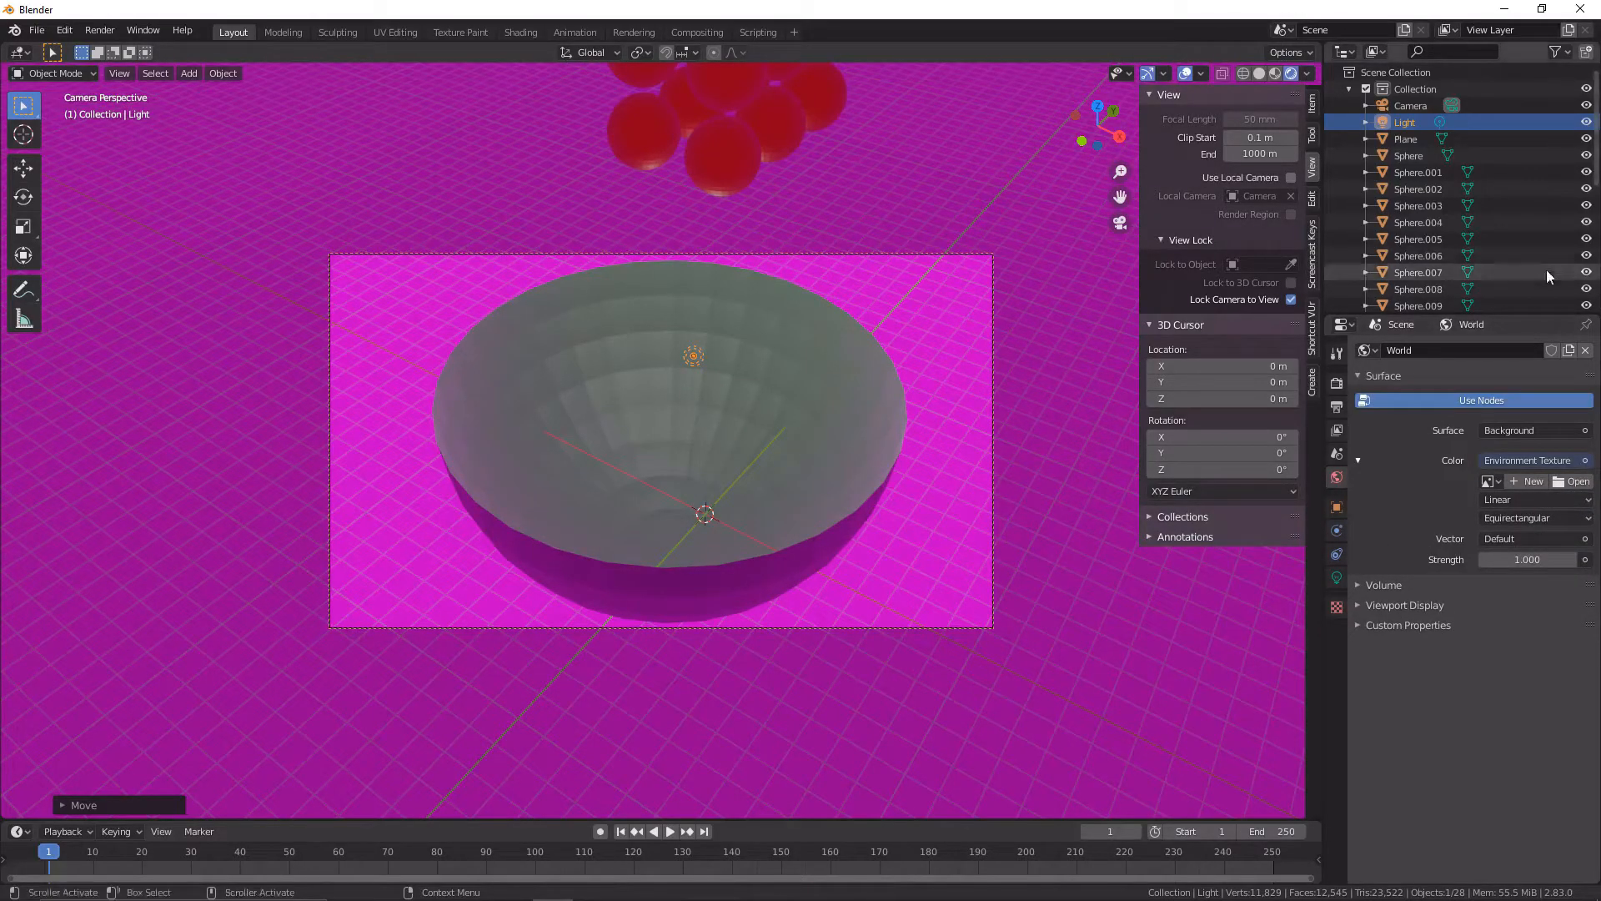
click(1574, 482)
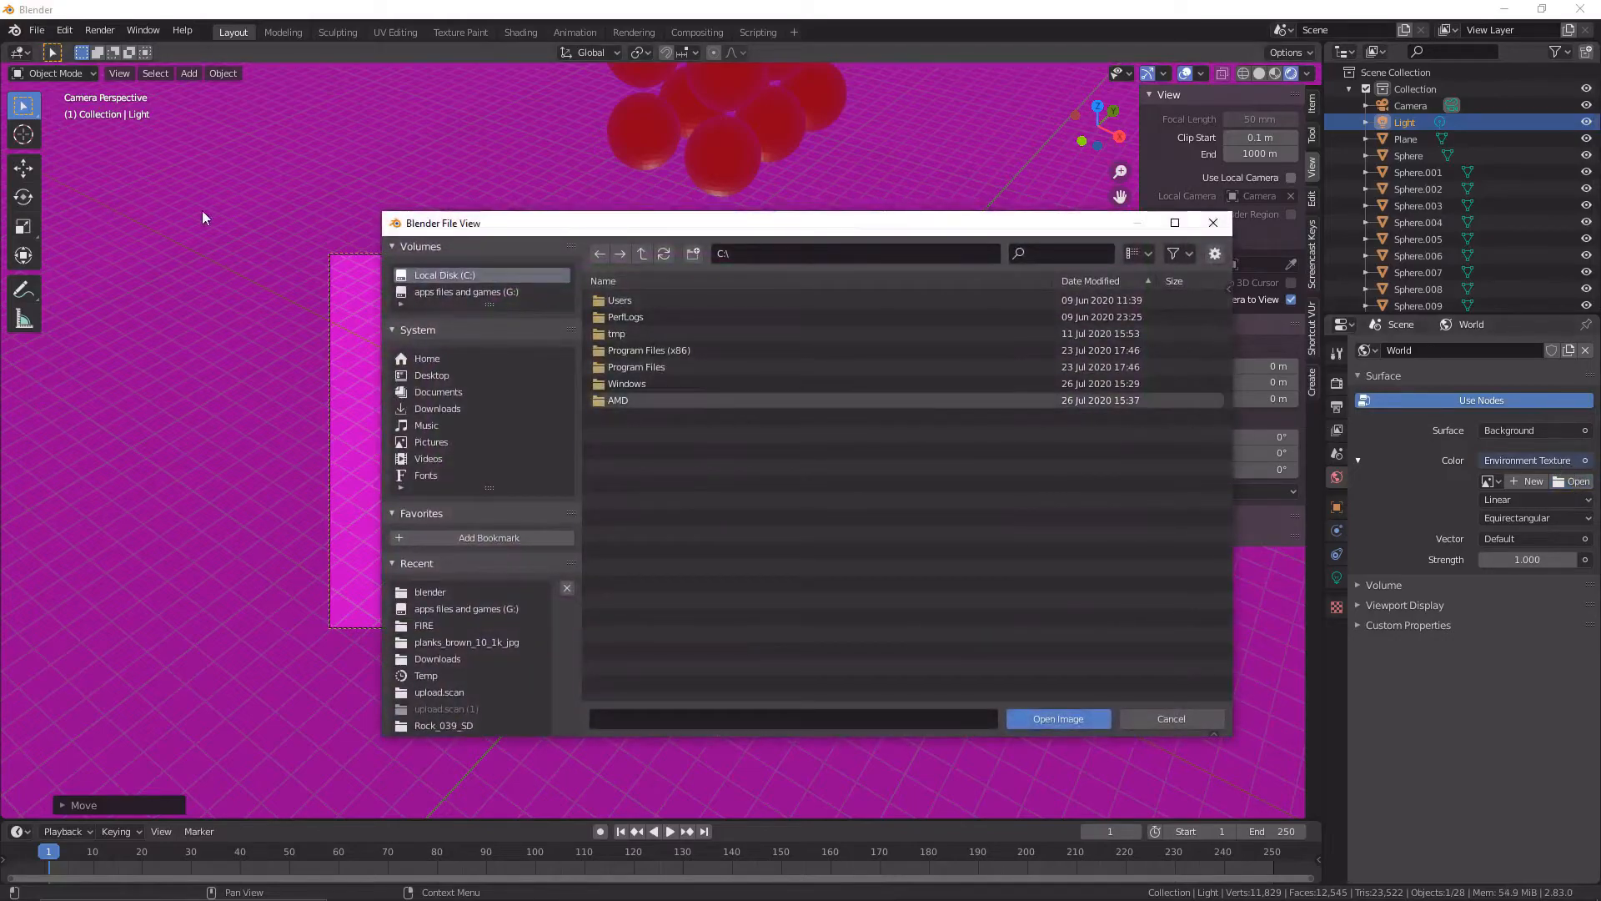
click(414, 408)
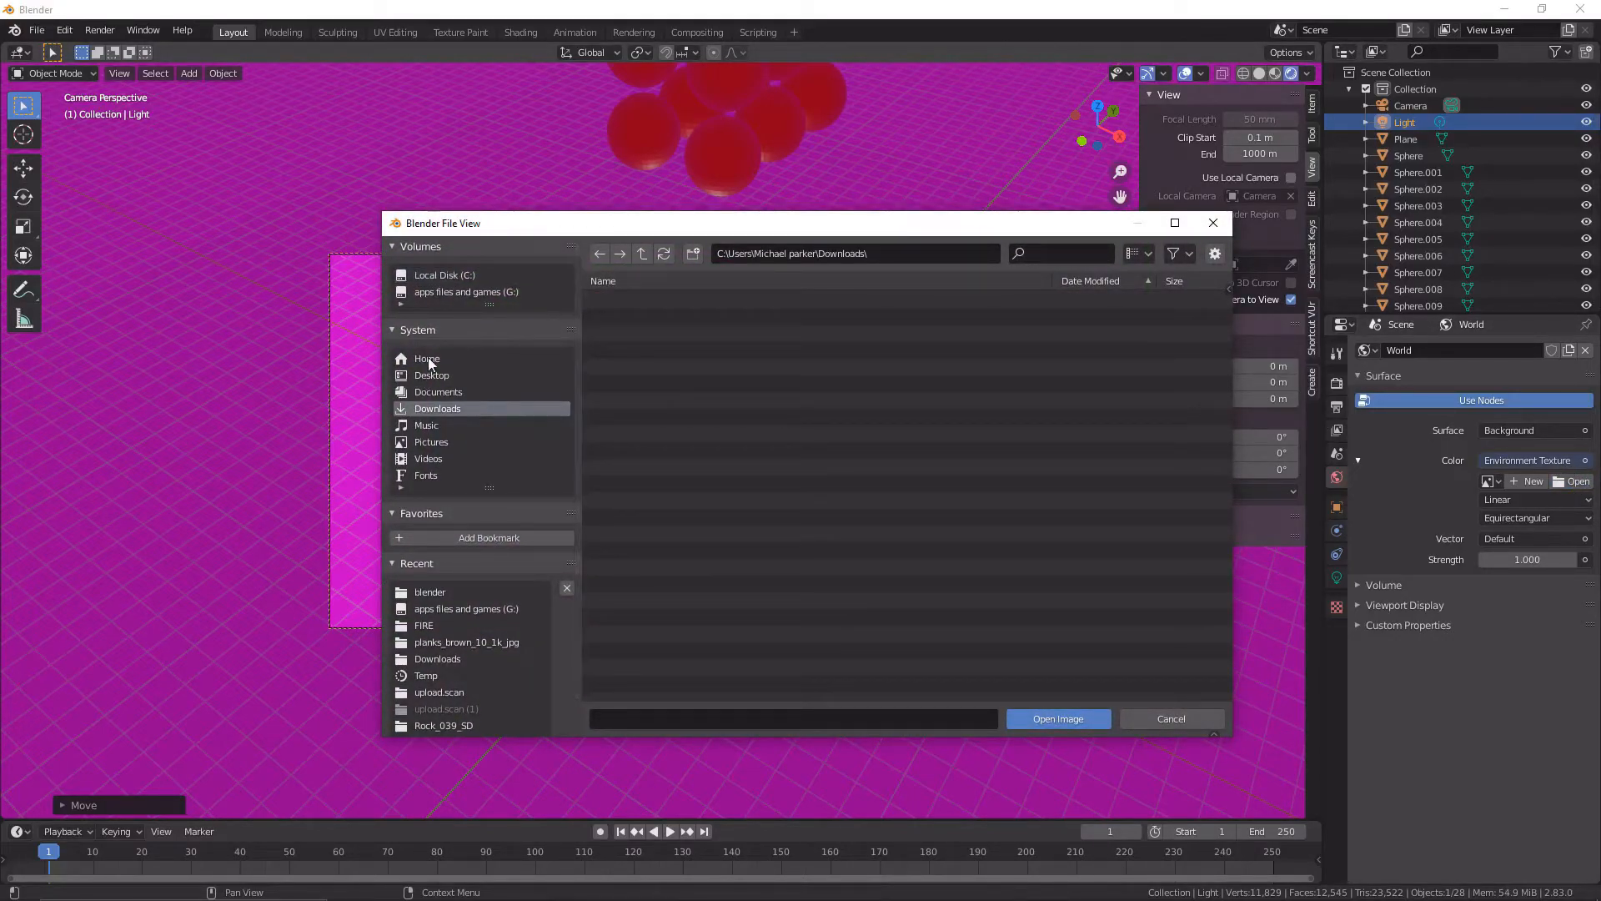
click(497, 288)
click(618, 467)
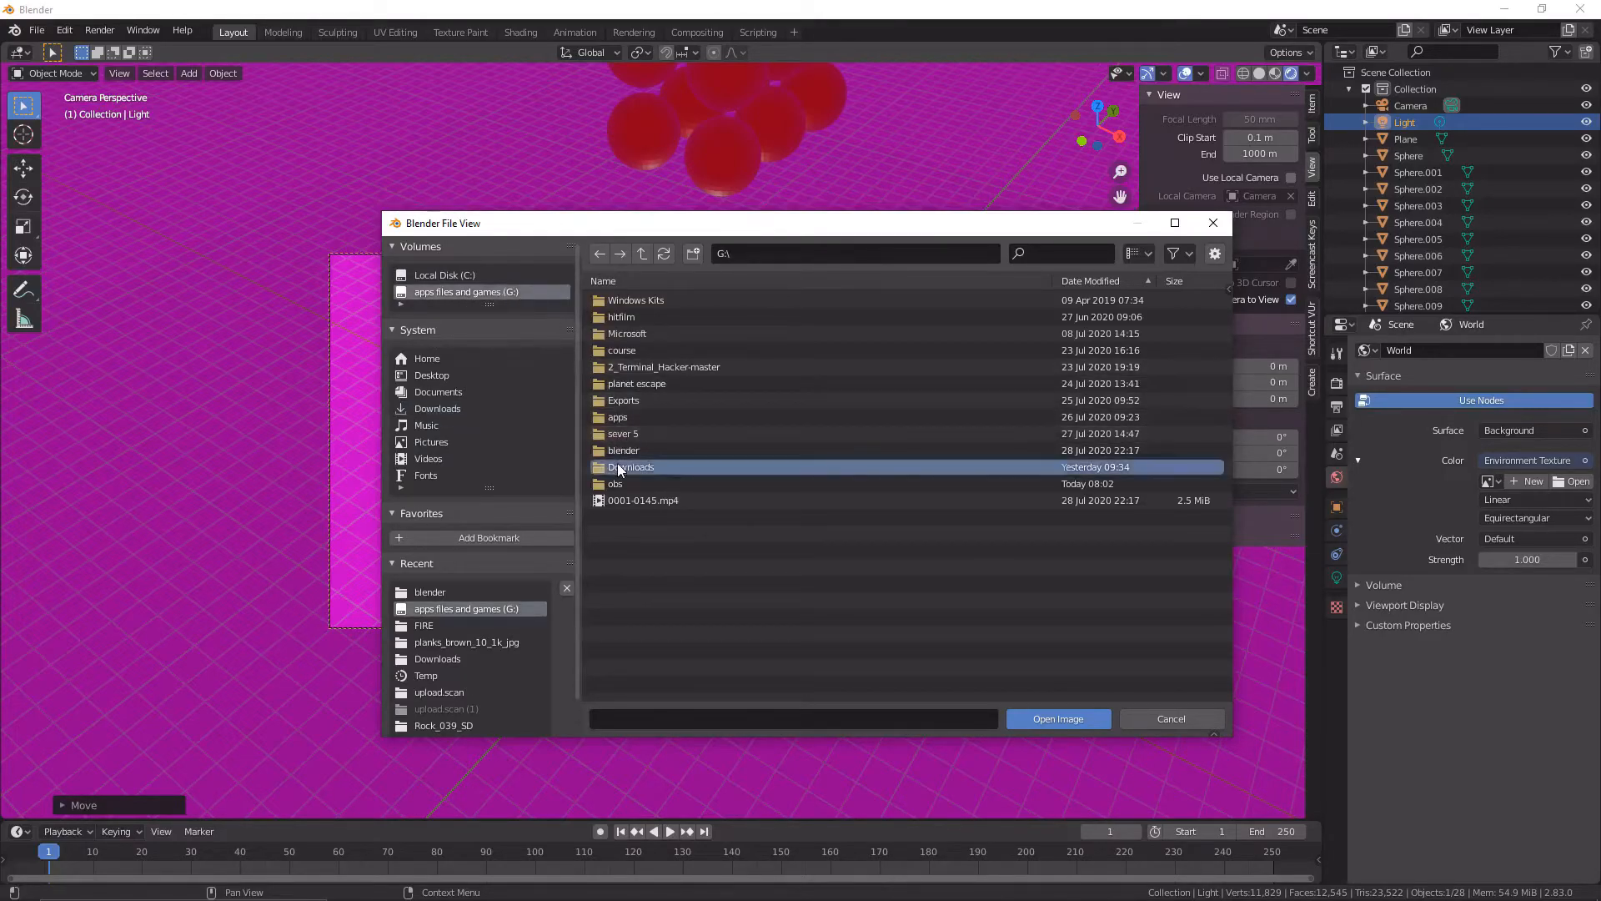
click(617, 467)
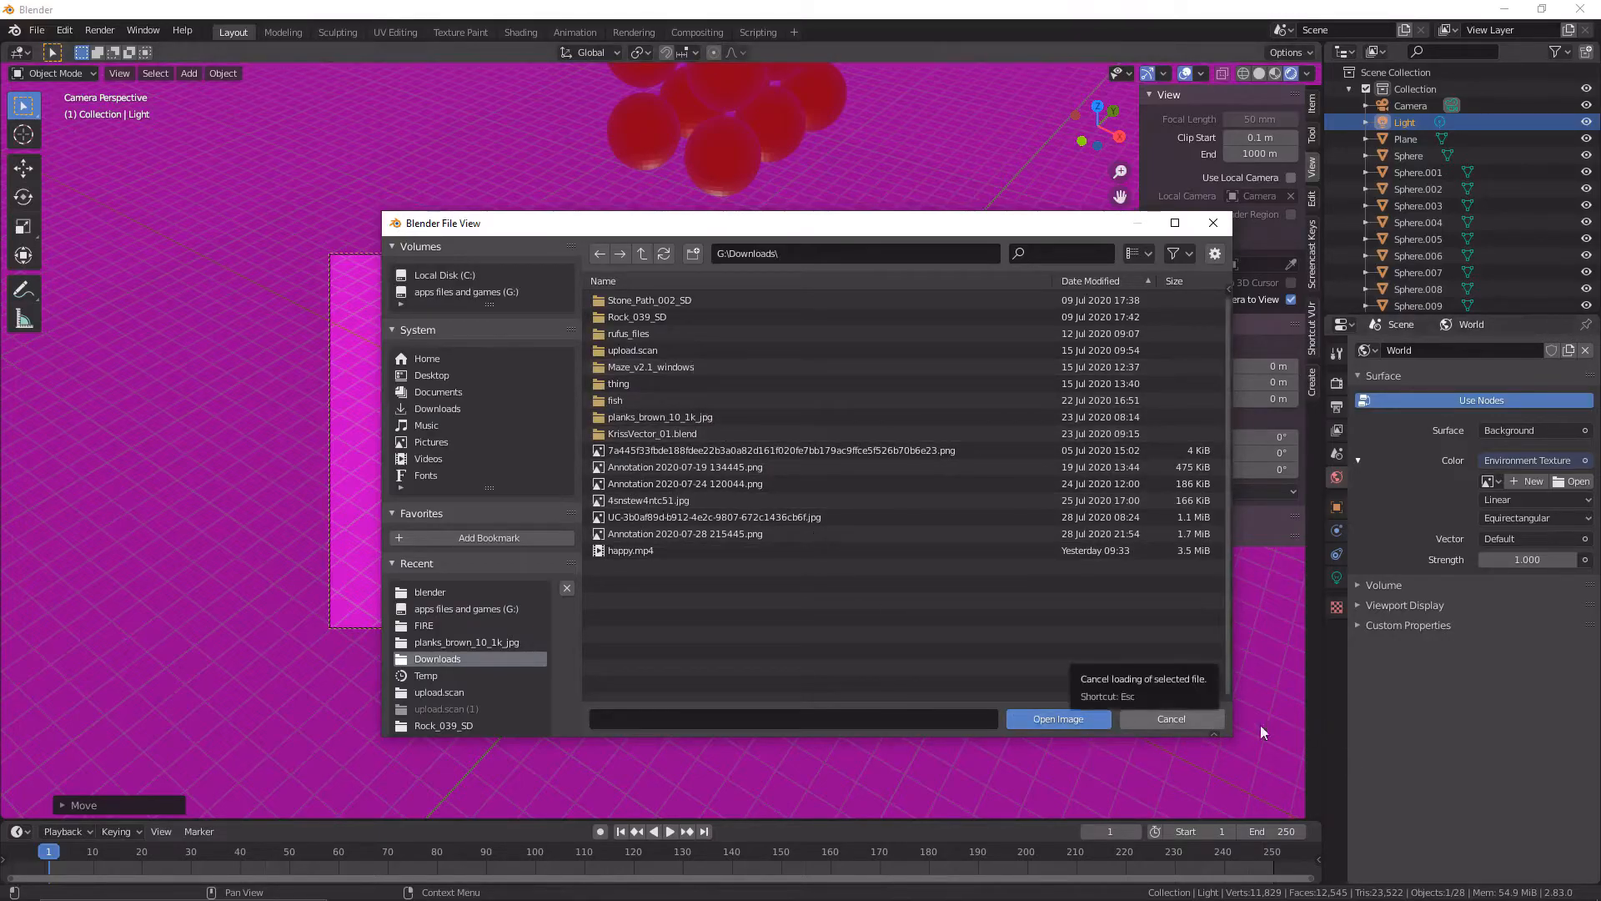
click(1184, 716)
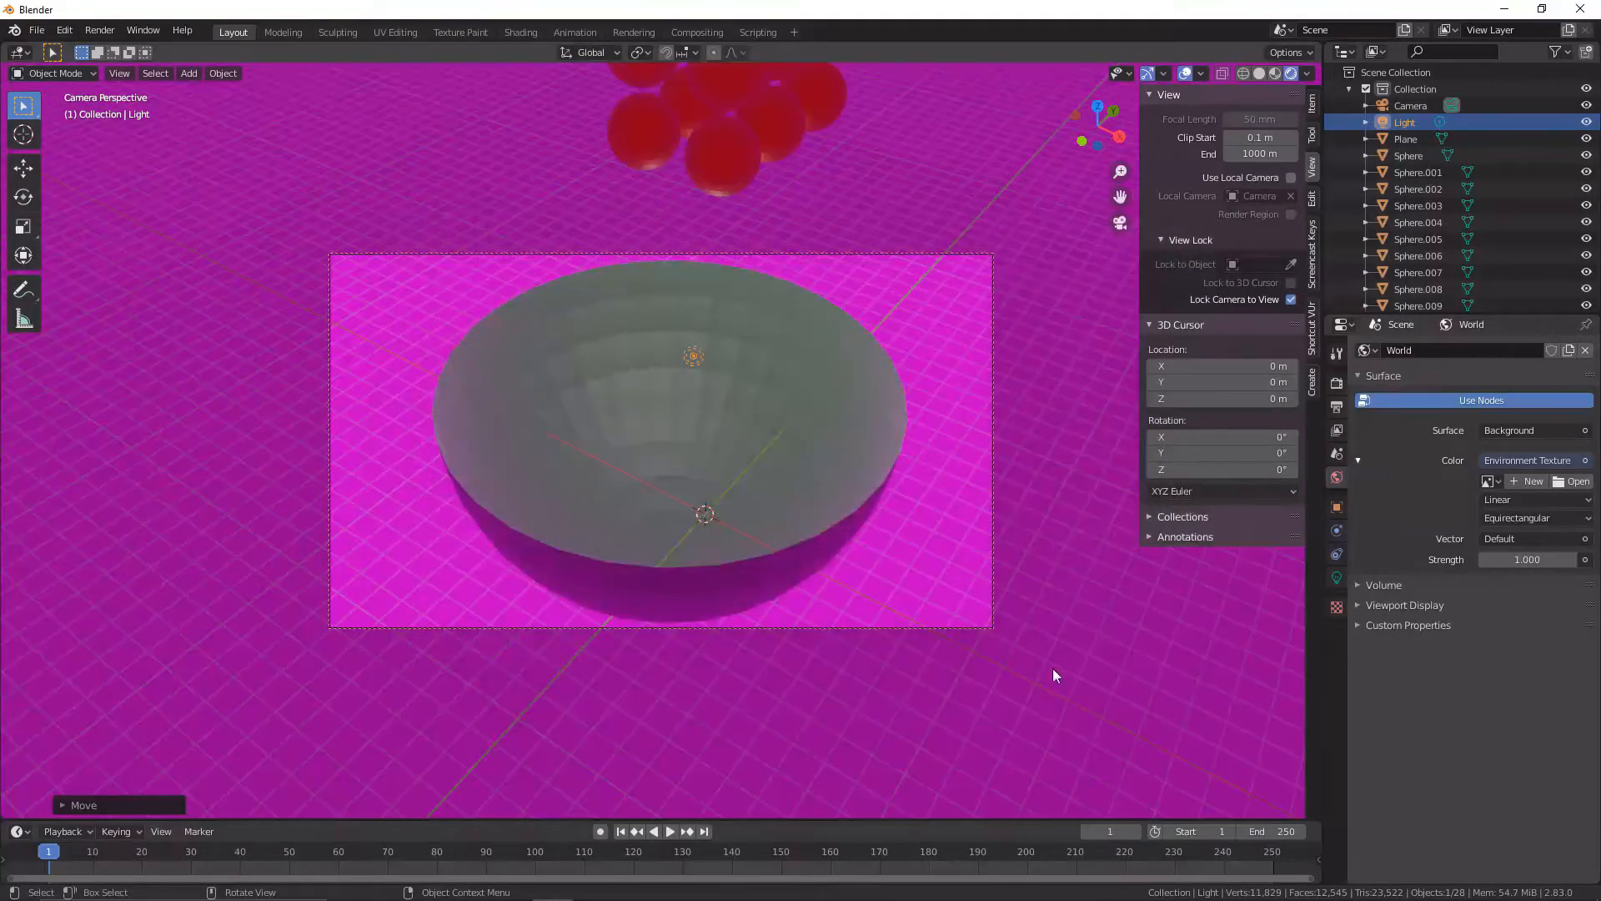
click(977, 639)
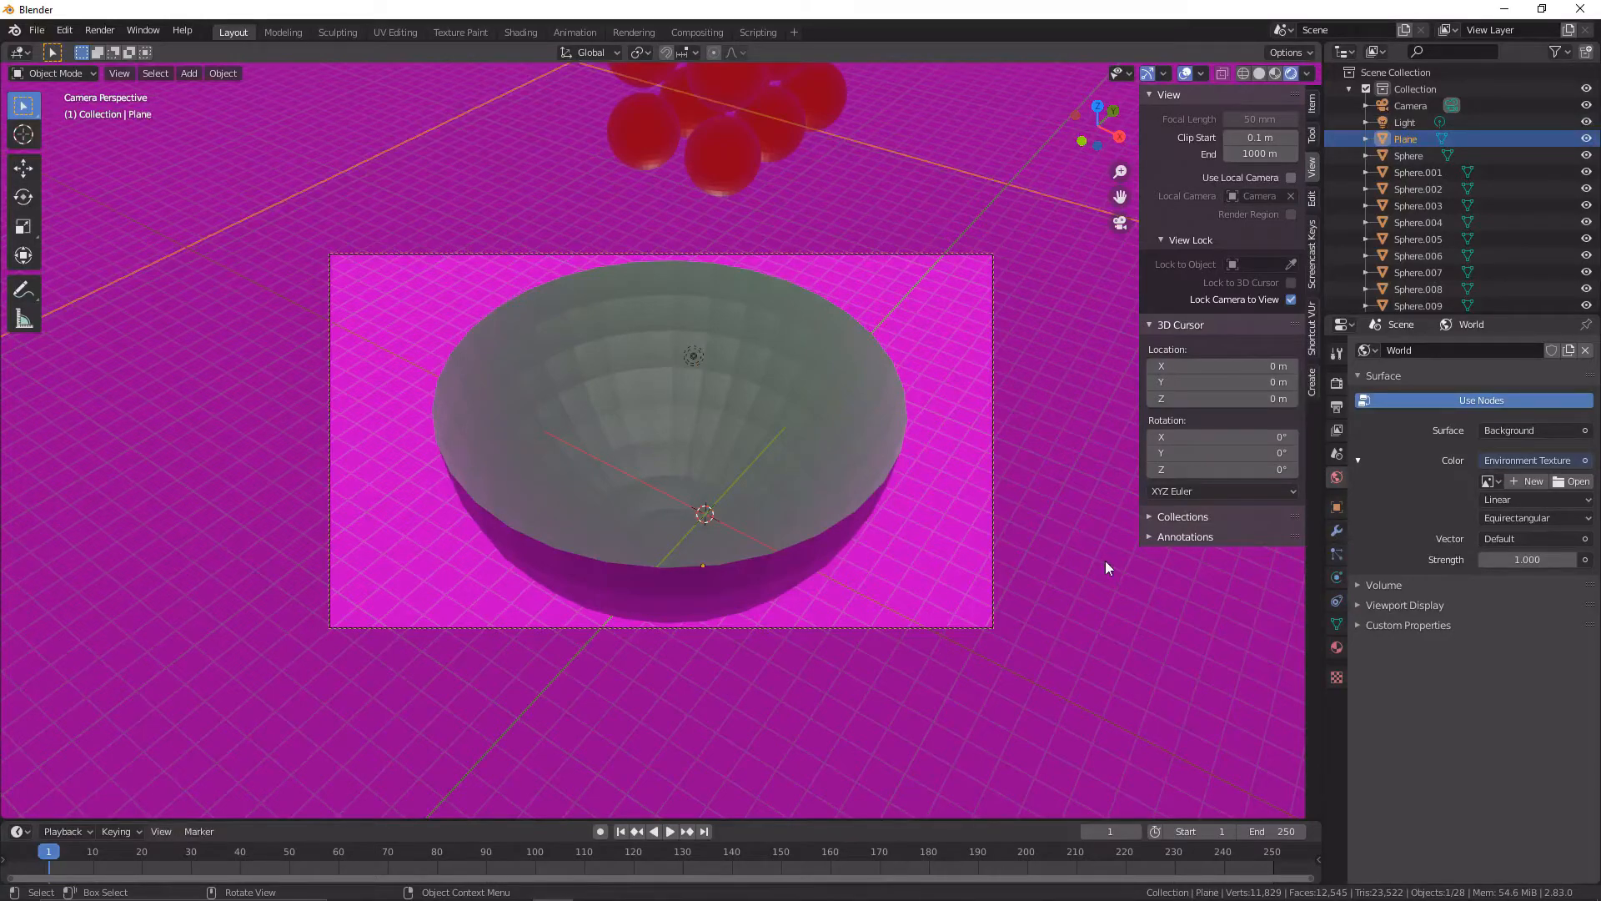
Load studio_small_03_1k.hdr from the G:\ drive as the world's environment texture image
click(1571, 482)
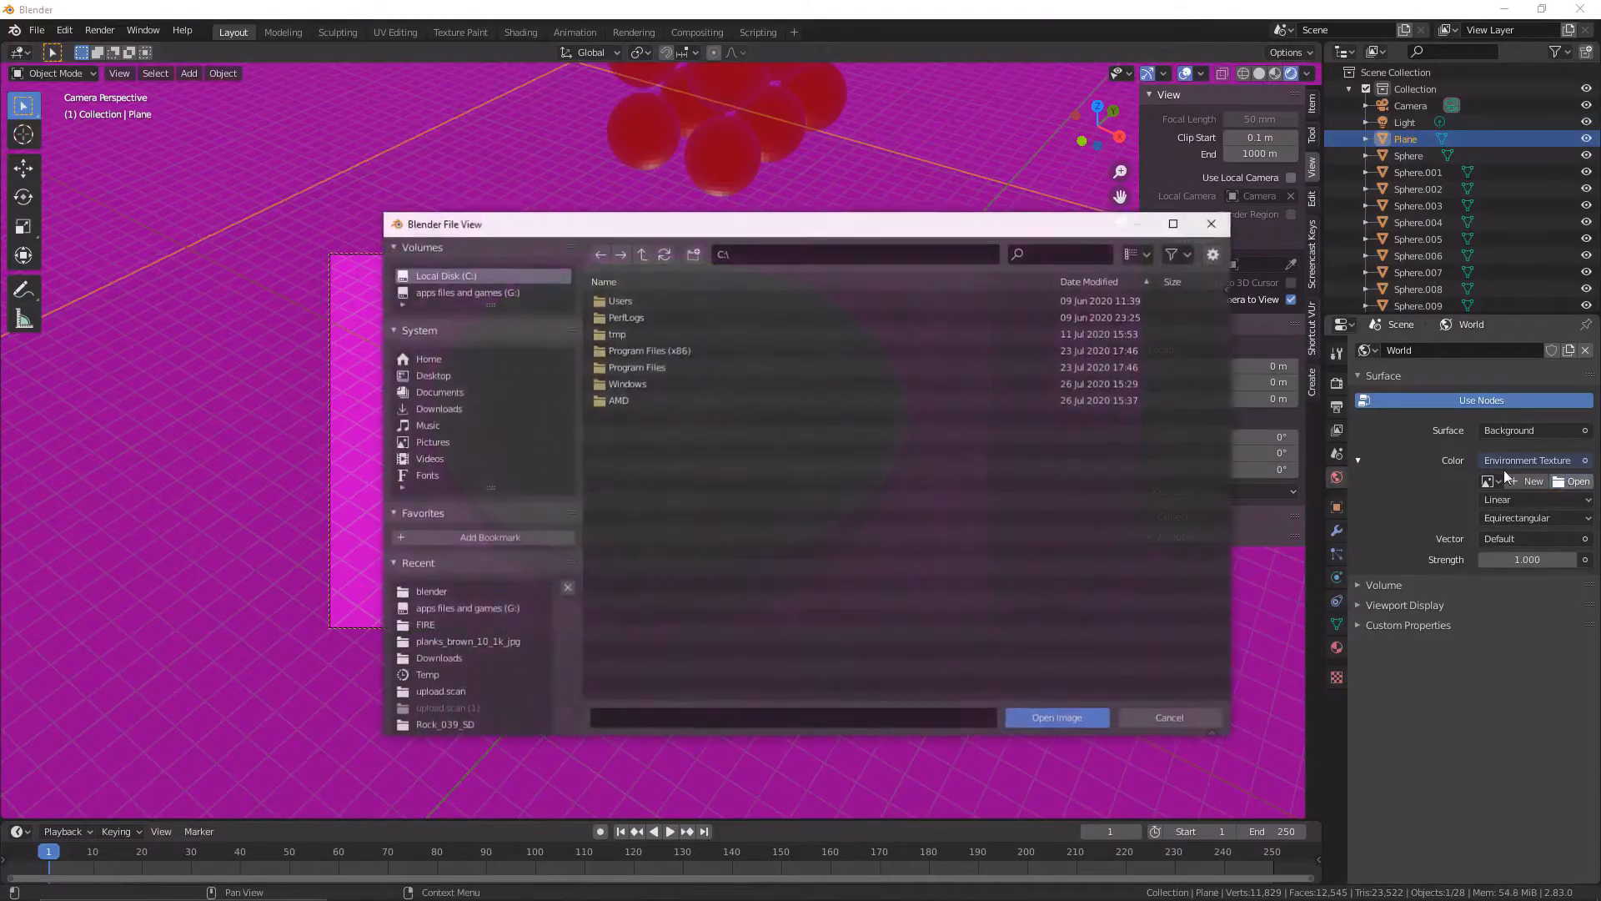
click(477, 294)
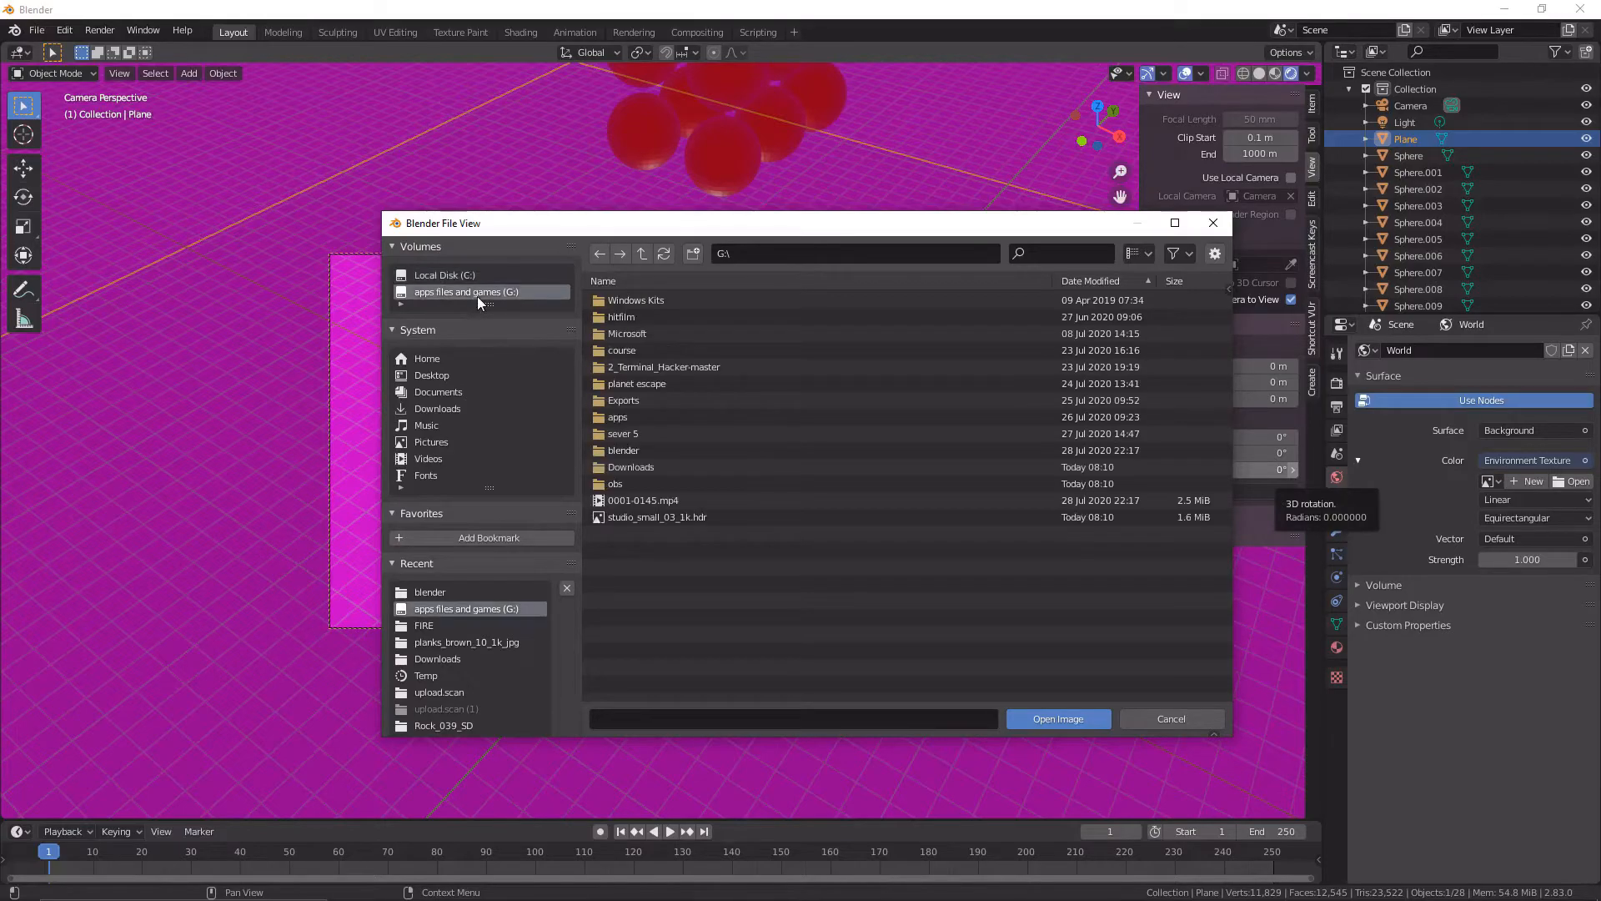
double_click(672, 518)
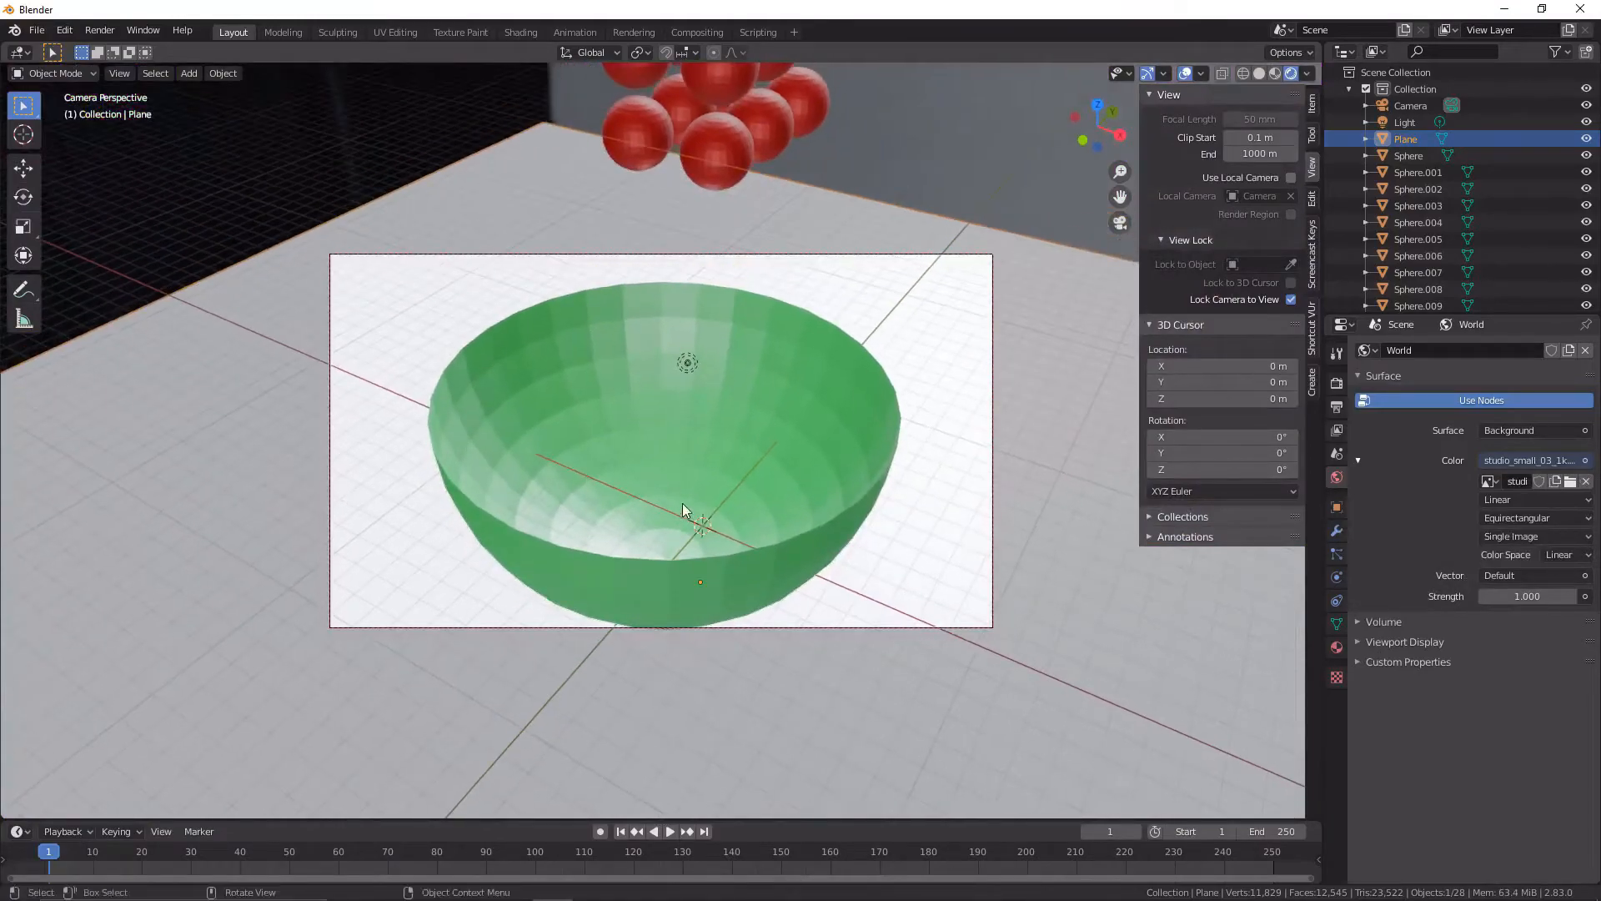
Delete the point light over the bowl and tilt the camera slightly further down into the bowl
click(692, 347)
click(693, 362)
key(x)
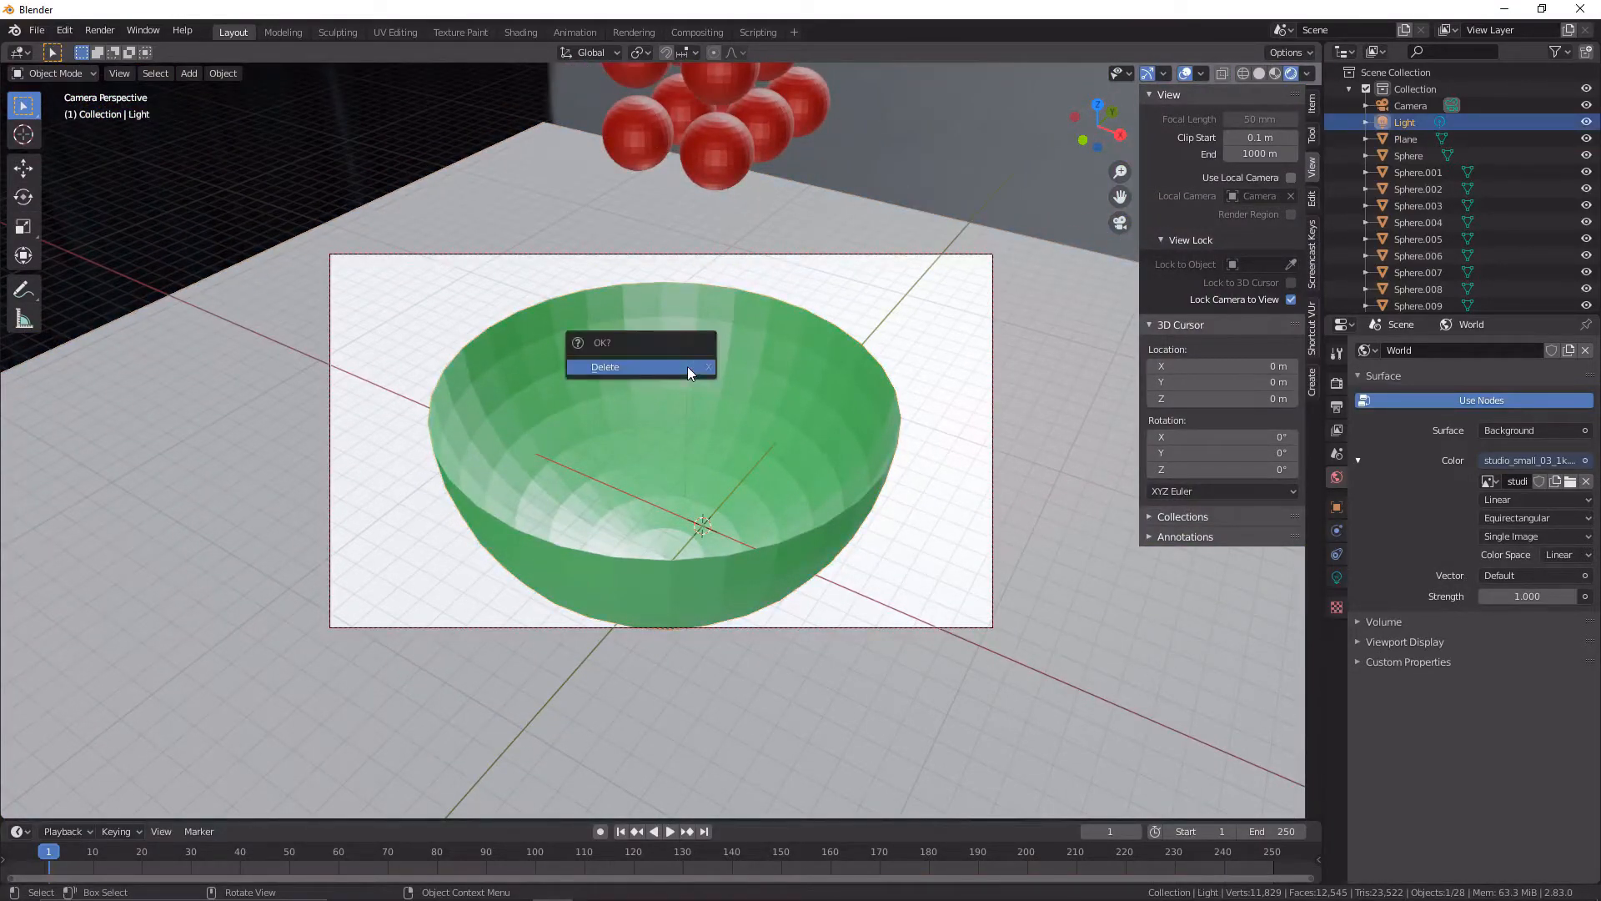
click(687, 367)
middle_drag(593, 454, 584, 485)
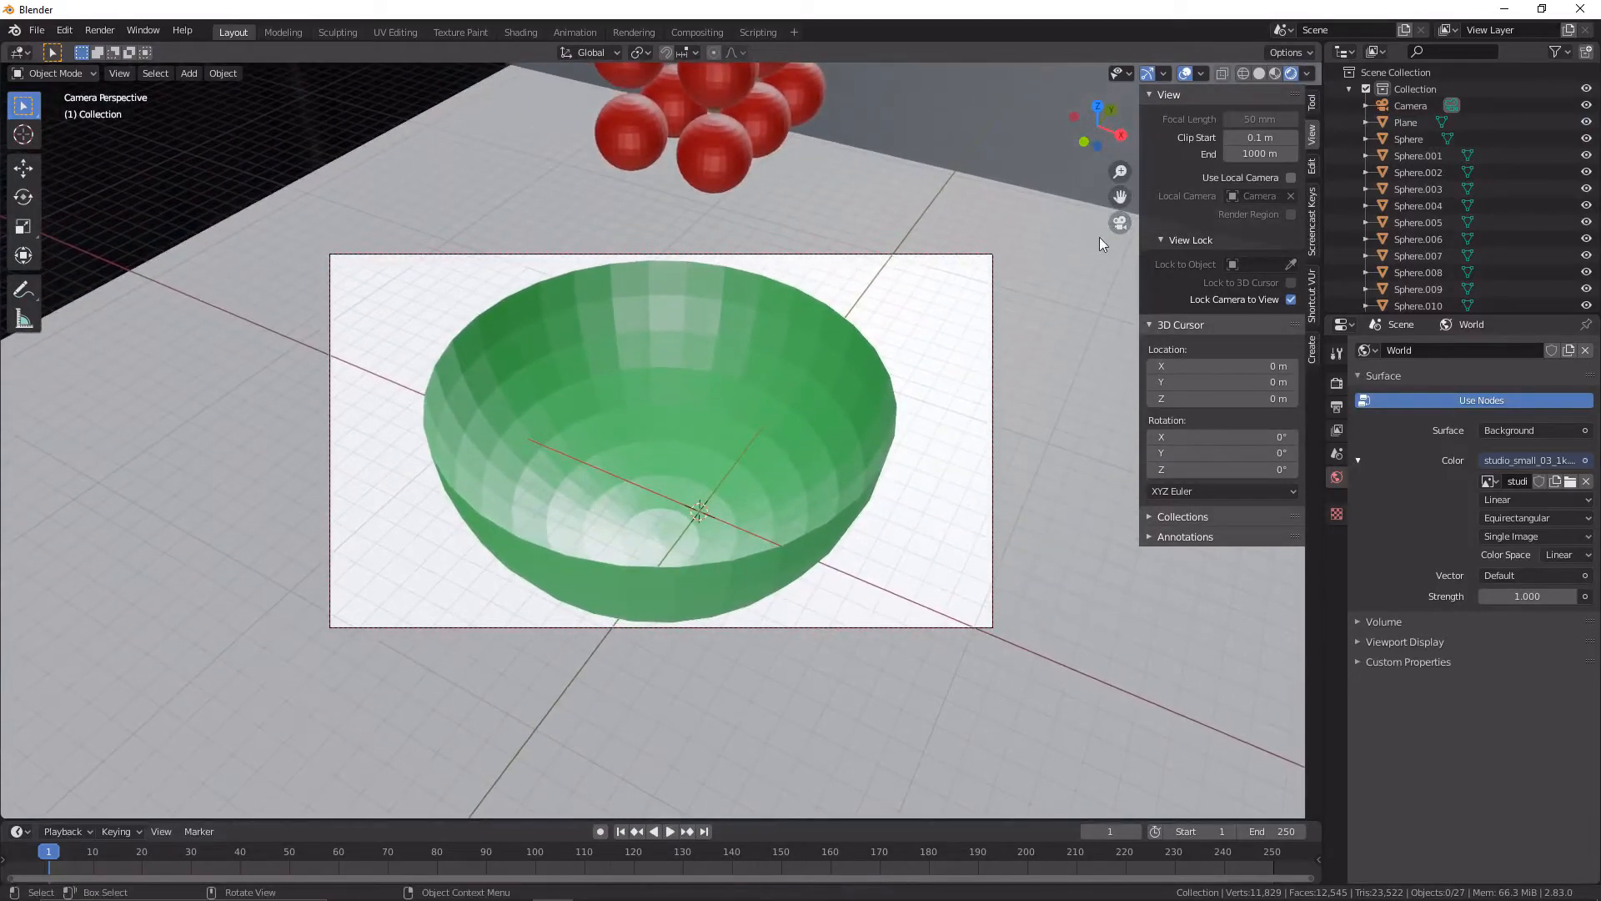
Examine the environment image around the scene from outside the camera and return to the camera view
click(1120, 223)
scroll(793, 575, down, 5)
middle_drag(793, 575, 723, 624)
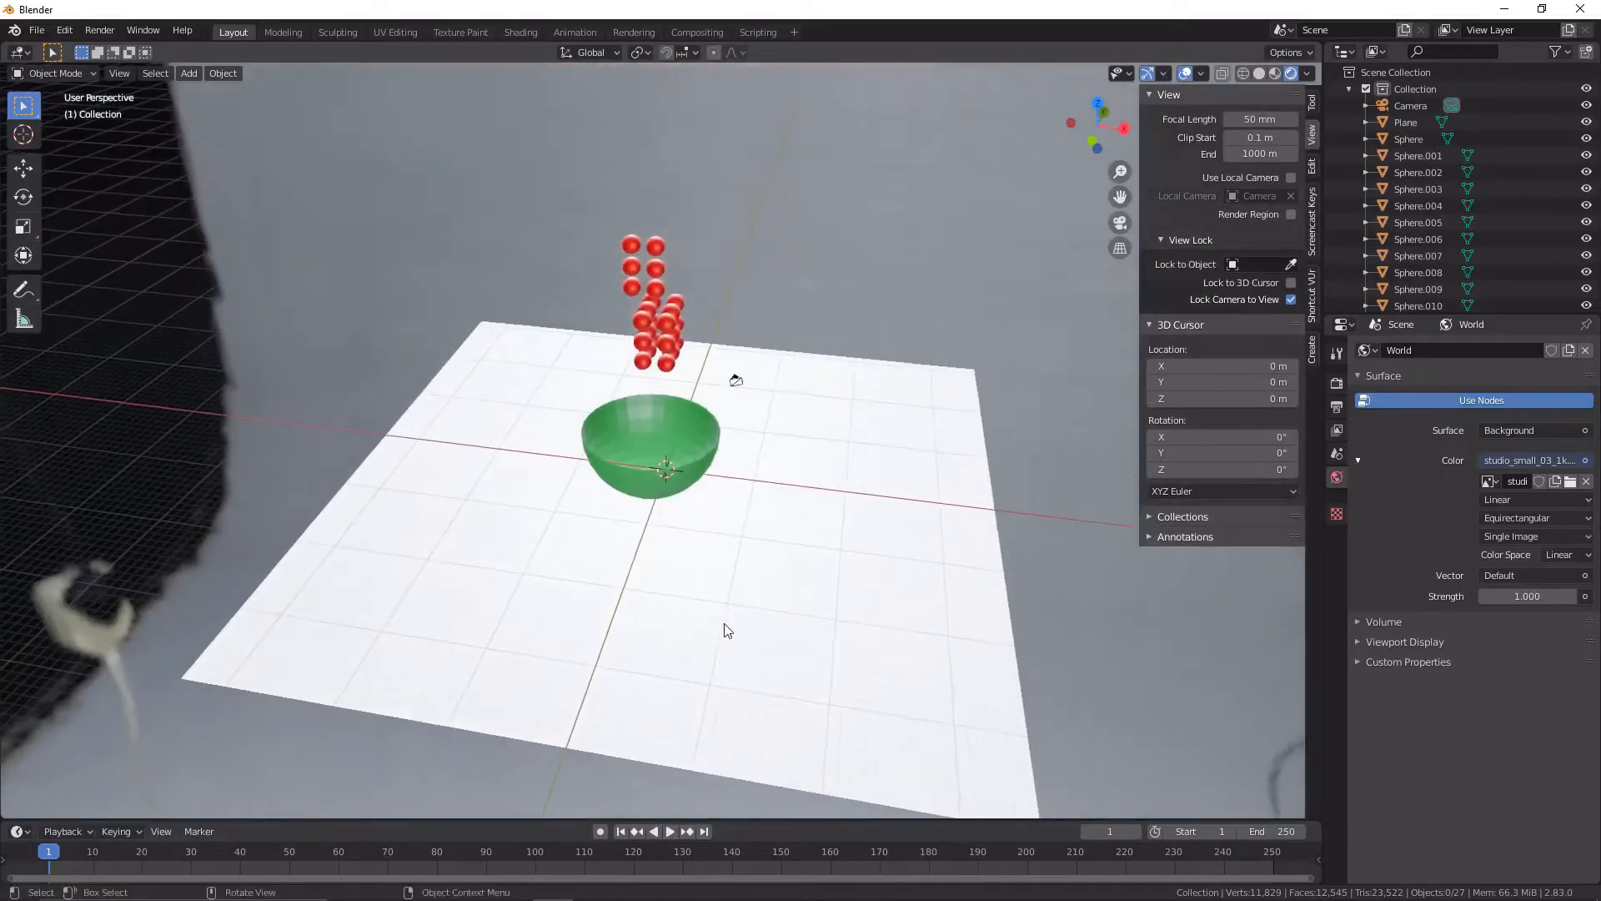
scroll(738, 621, down, 9)
middle_drag(802, 555, 264, 483)
scroll(264, 483, up, 5)
click(1120, 223)
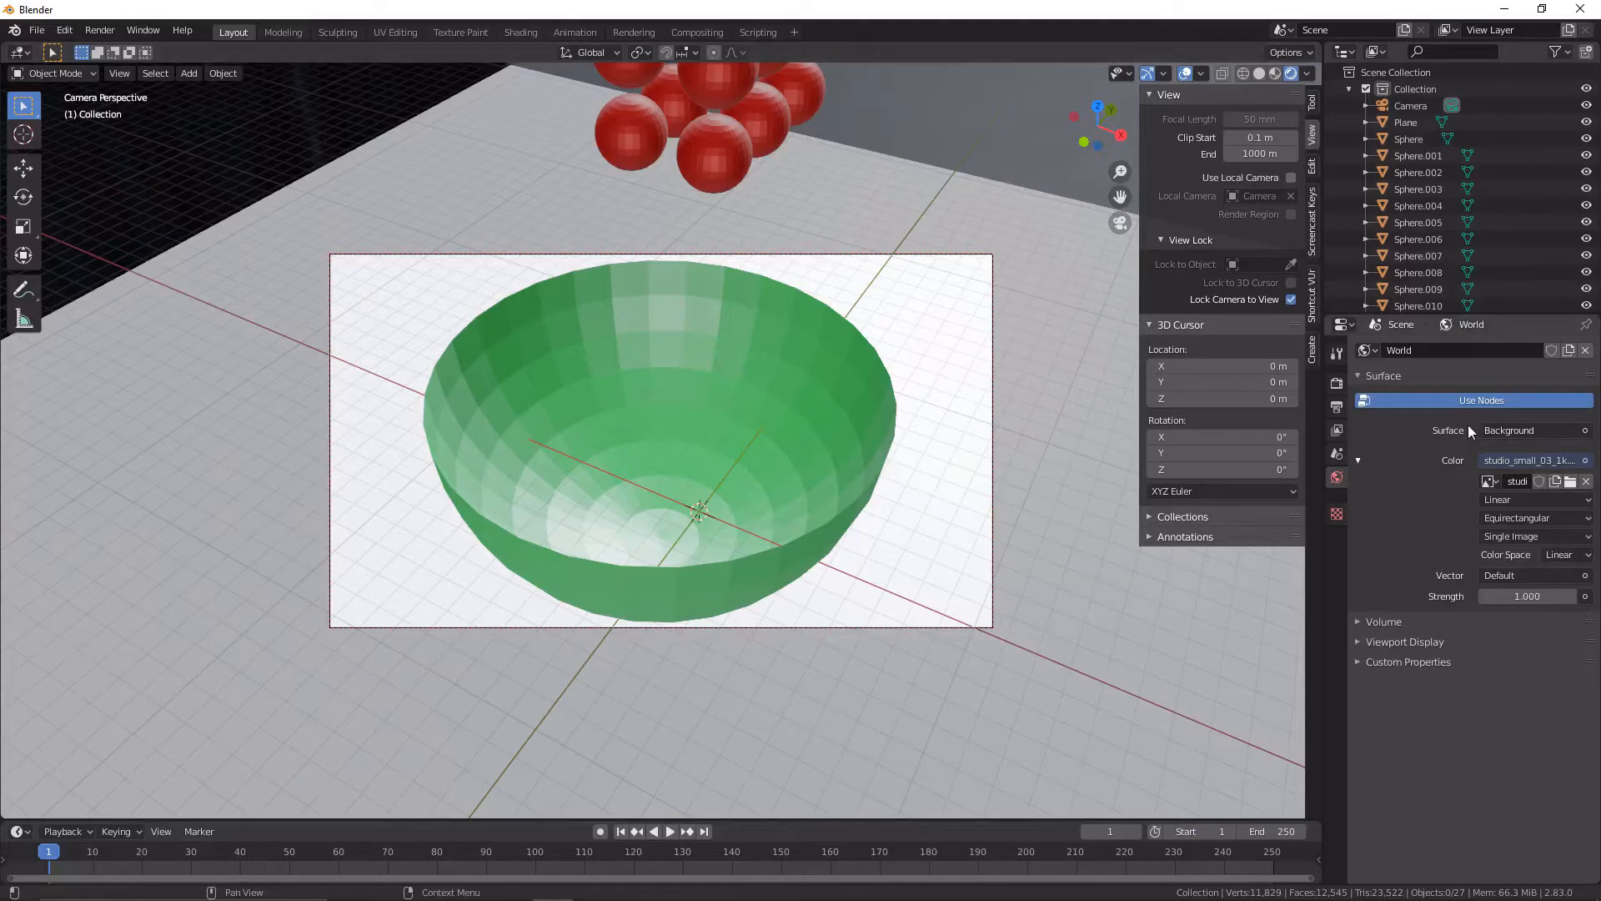
Try a horizontal render resolution of 1080 px with the camera selected, and undo the change
click(1333, 409)
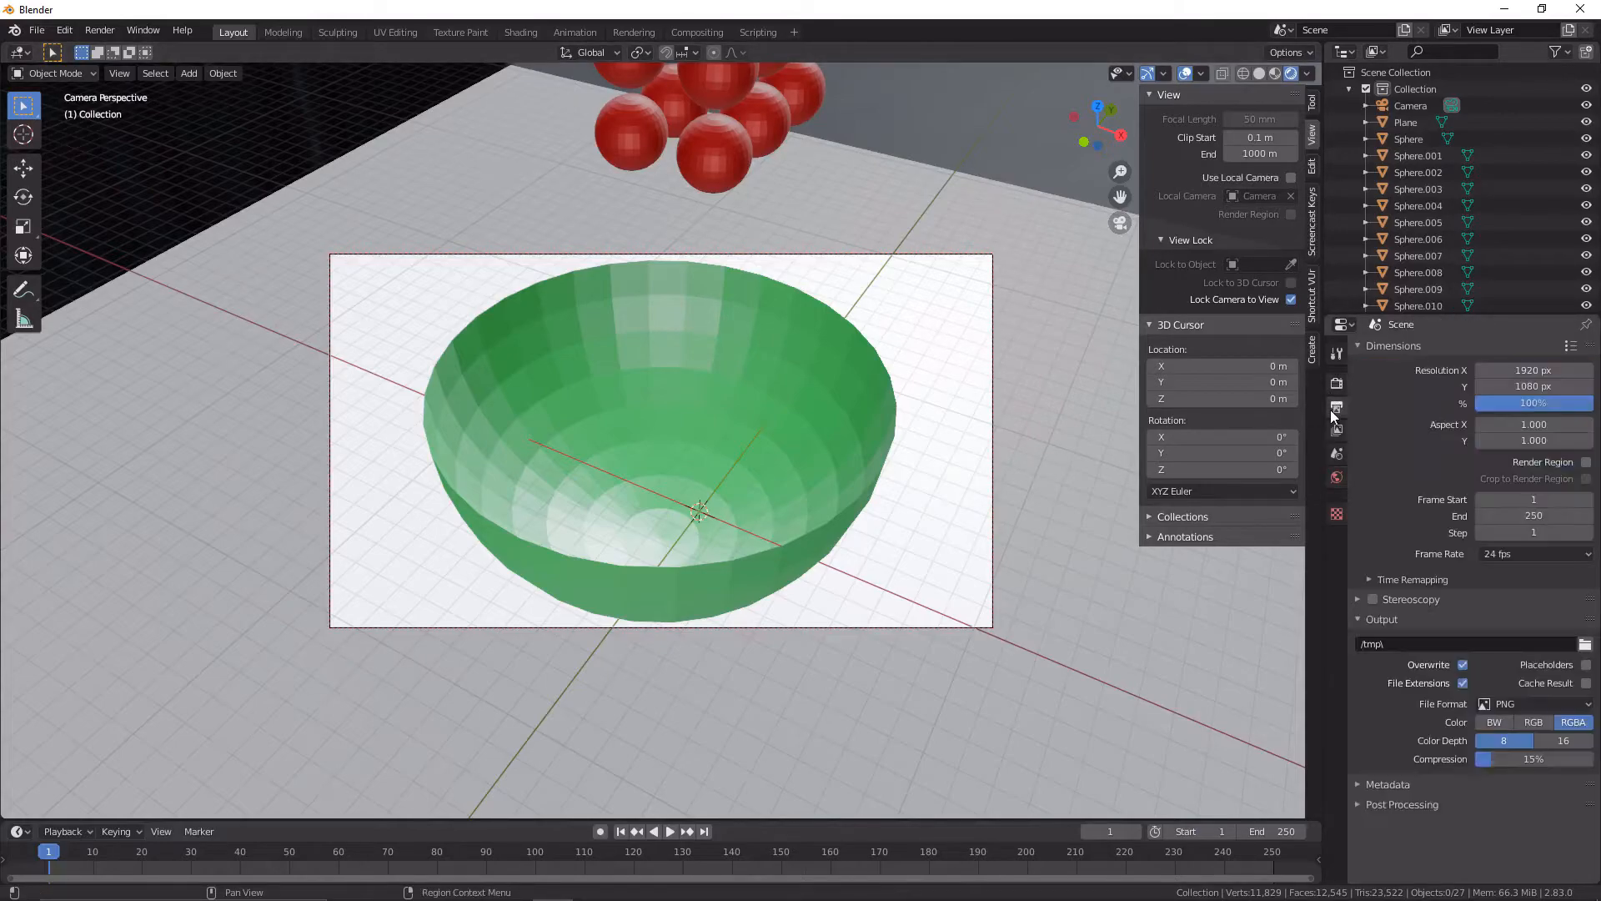
click(1436, 108)
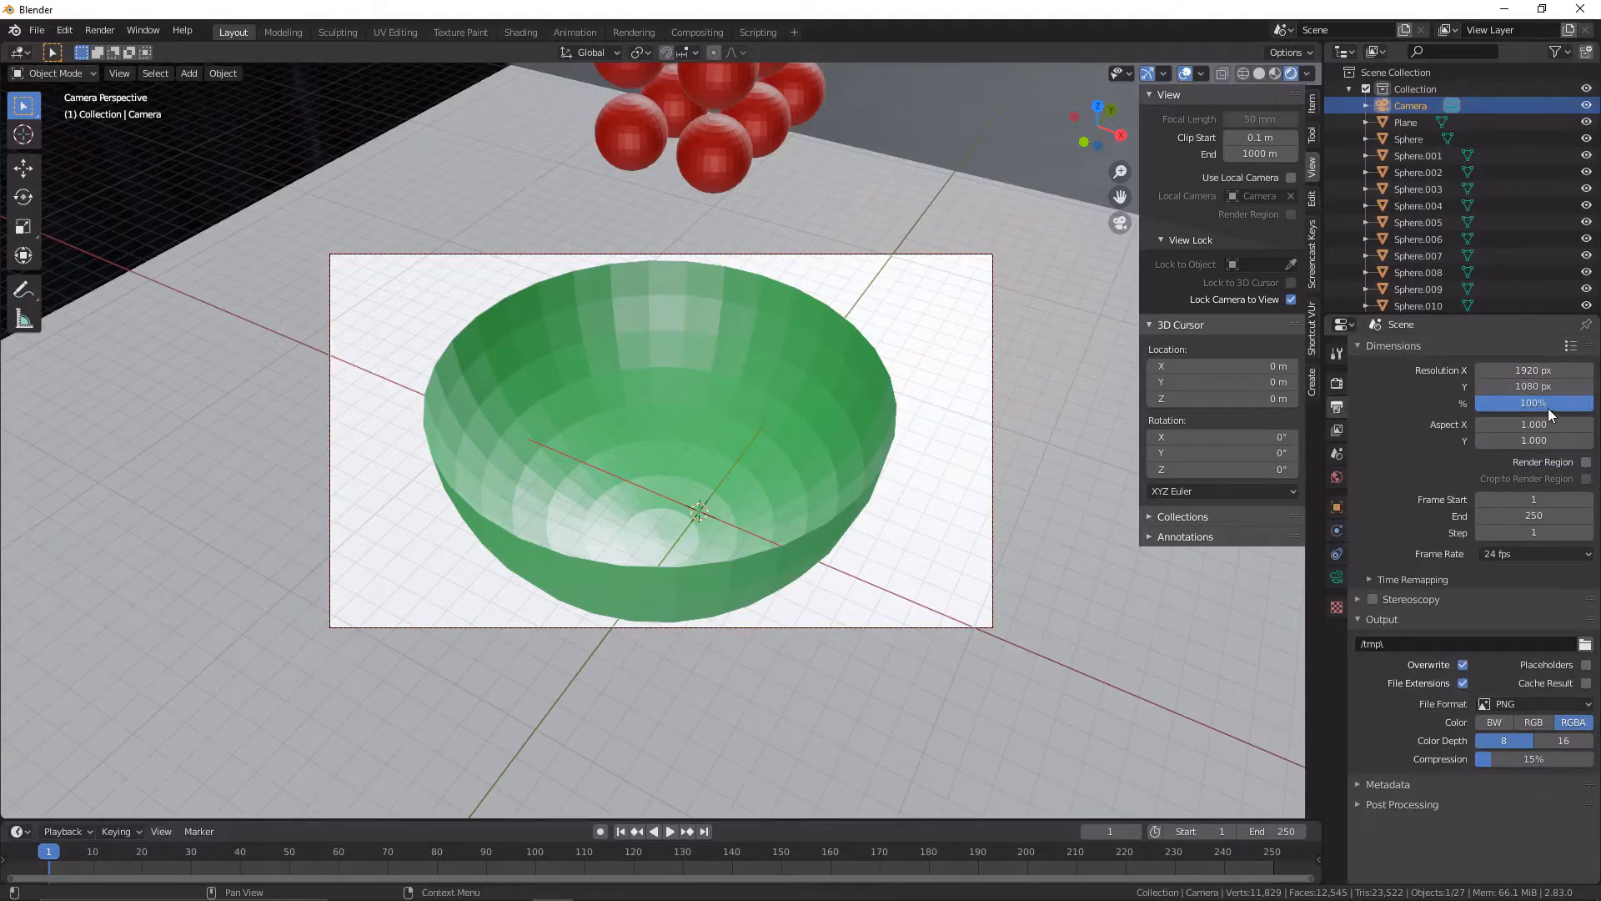
click(1551, 371)
text(1080)
key(Return)
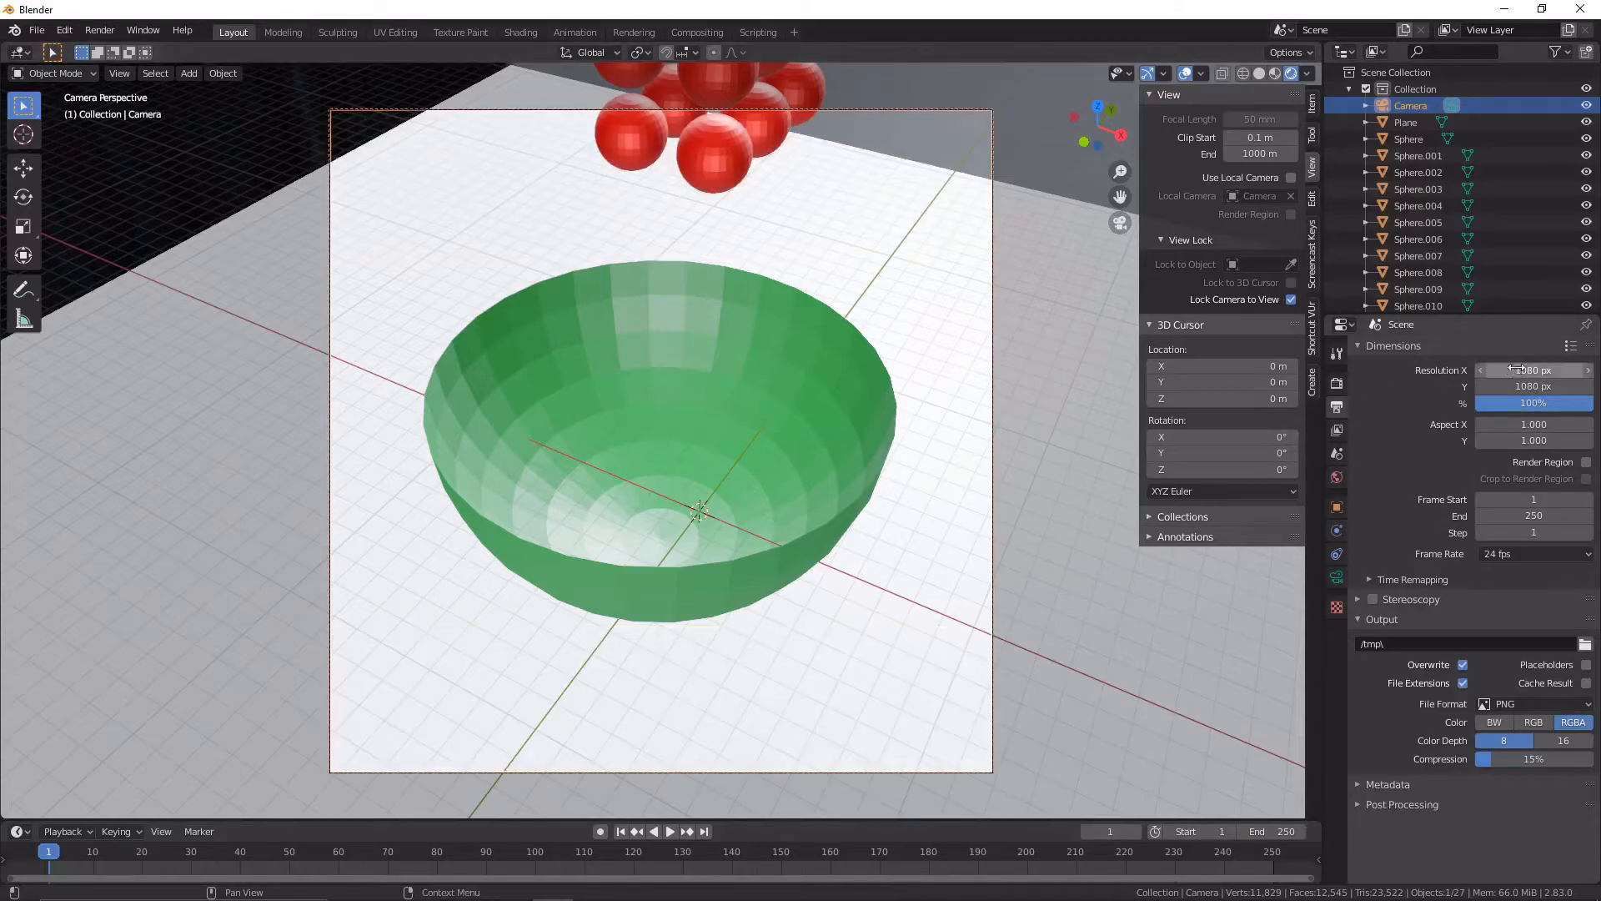
key(ctrl+z)
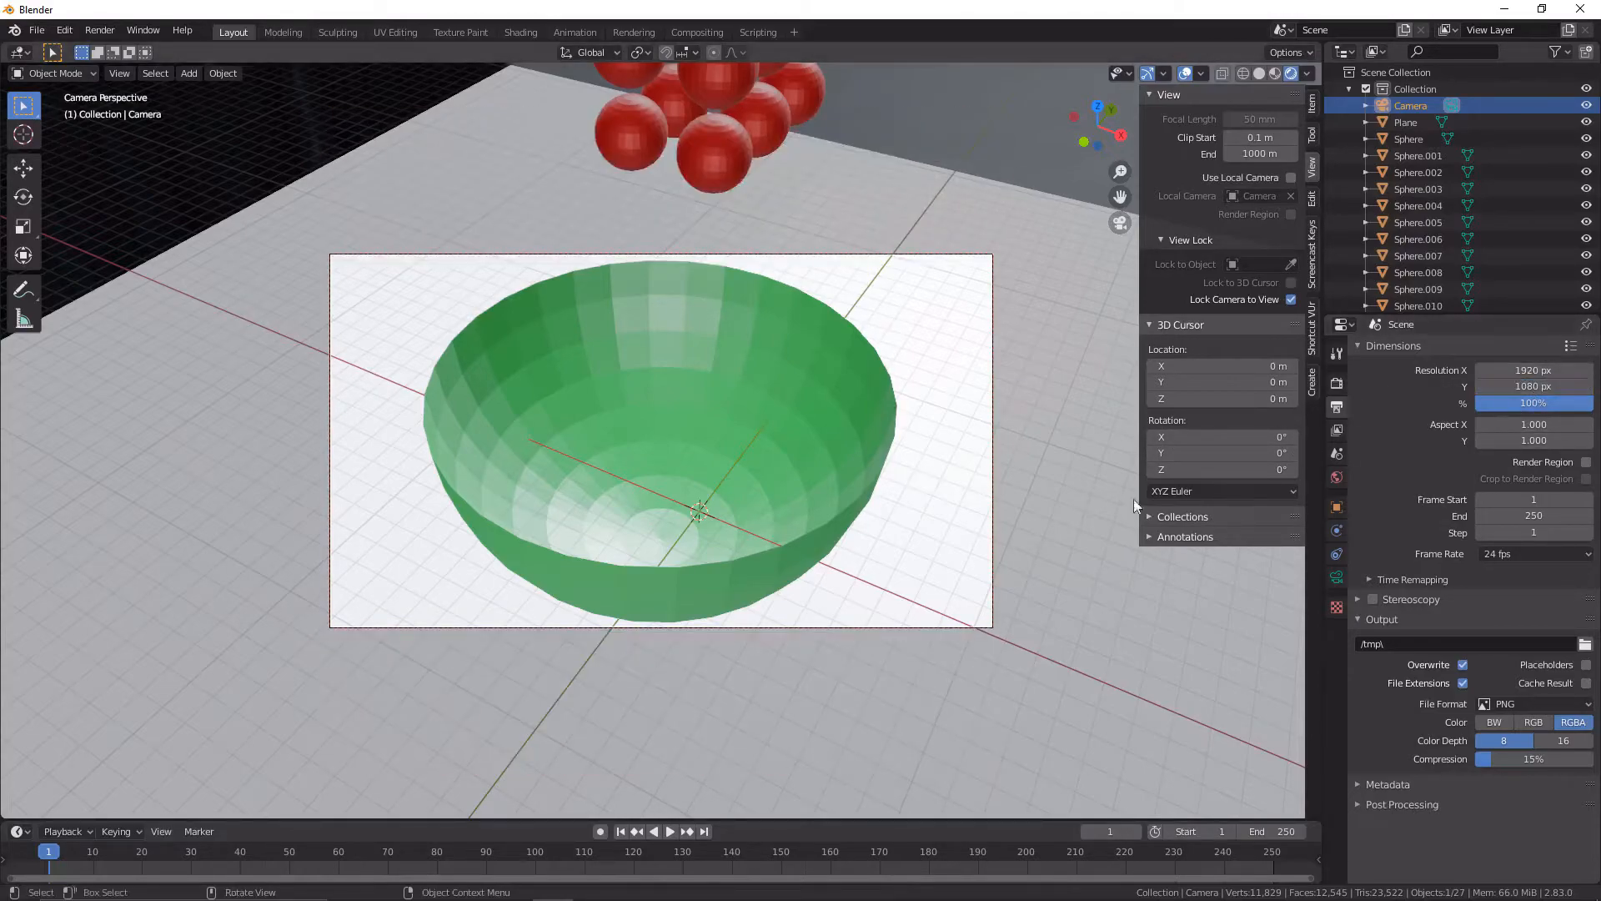
Set the render output folder to the root of the G:\ drive
click(1585, 646)
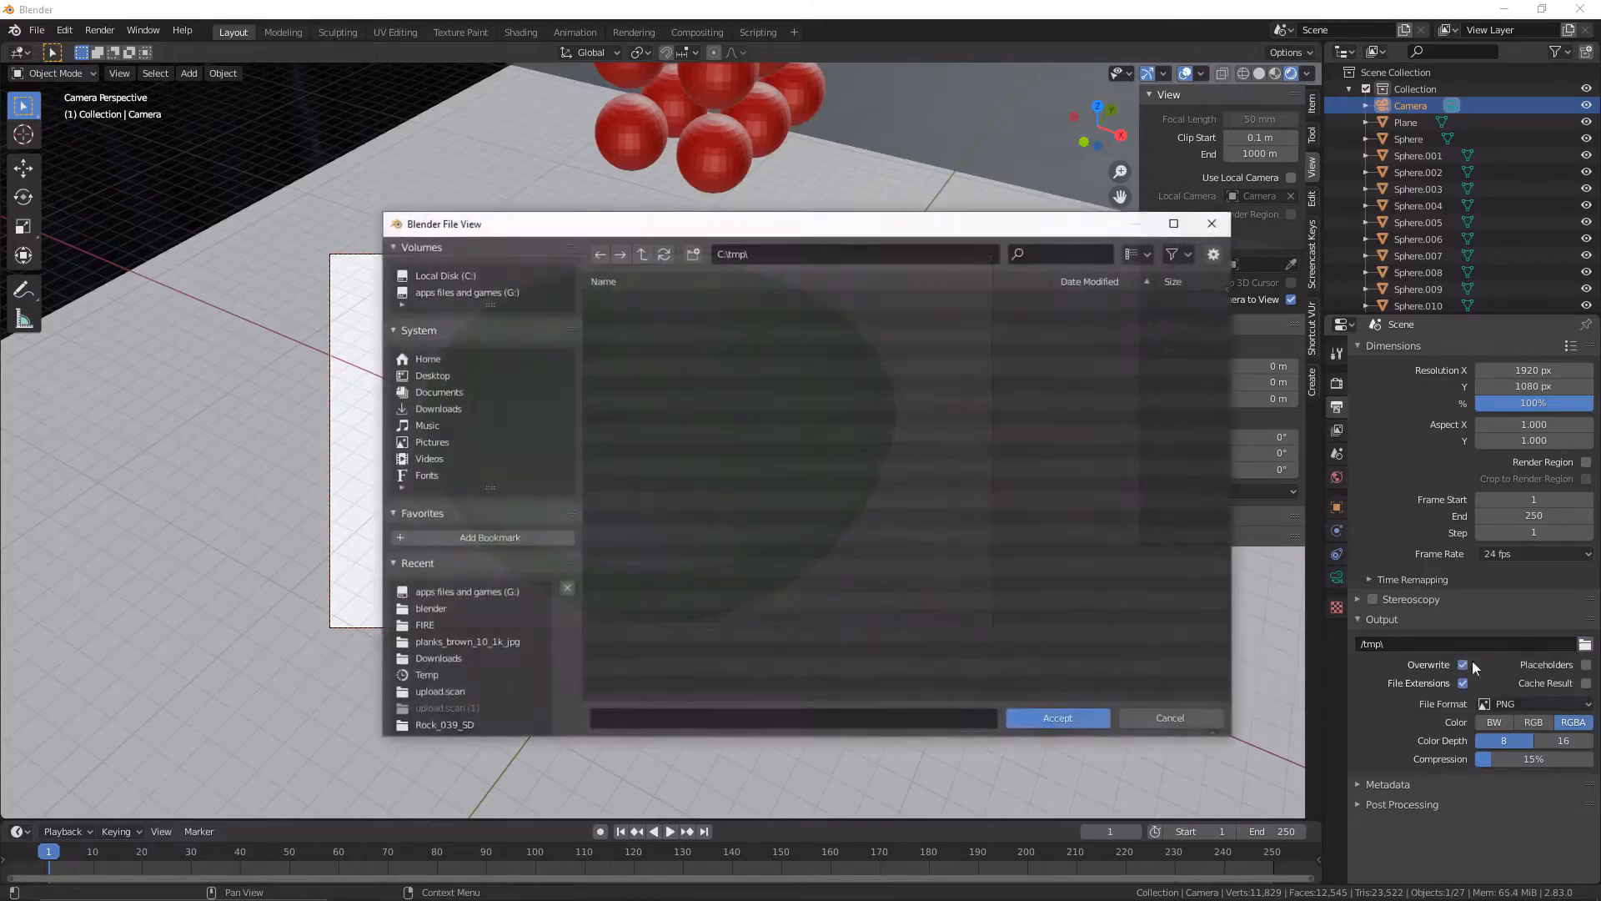
click(510, 295)
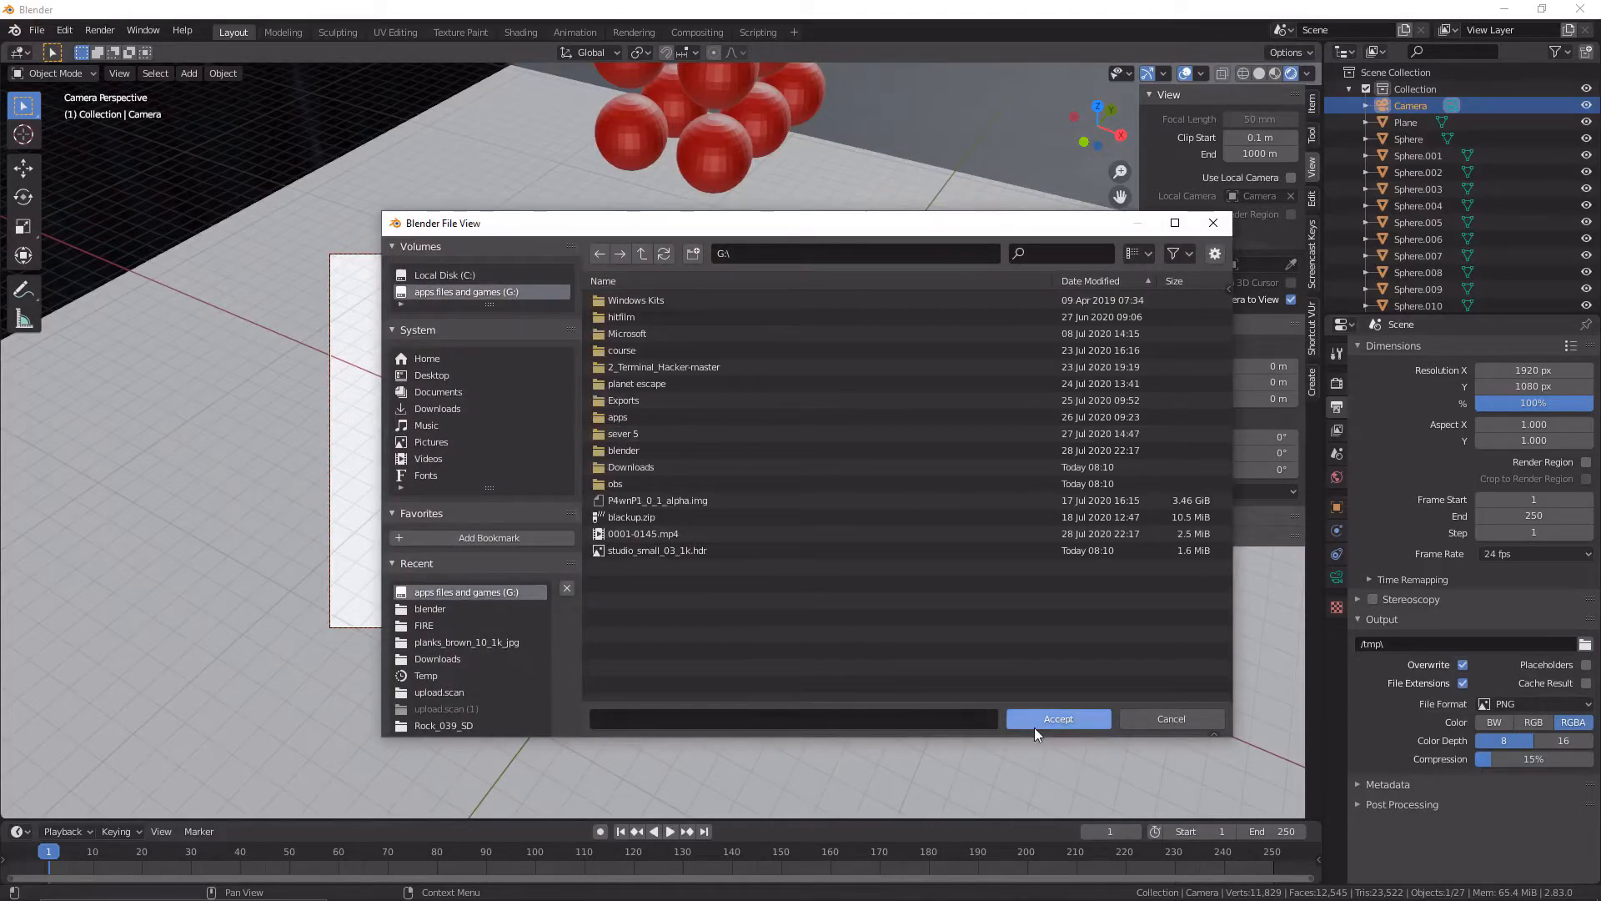
click(1058, 719)
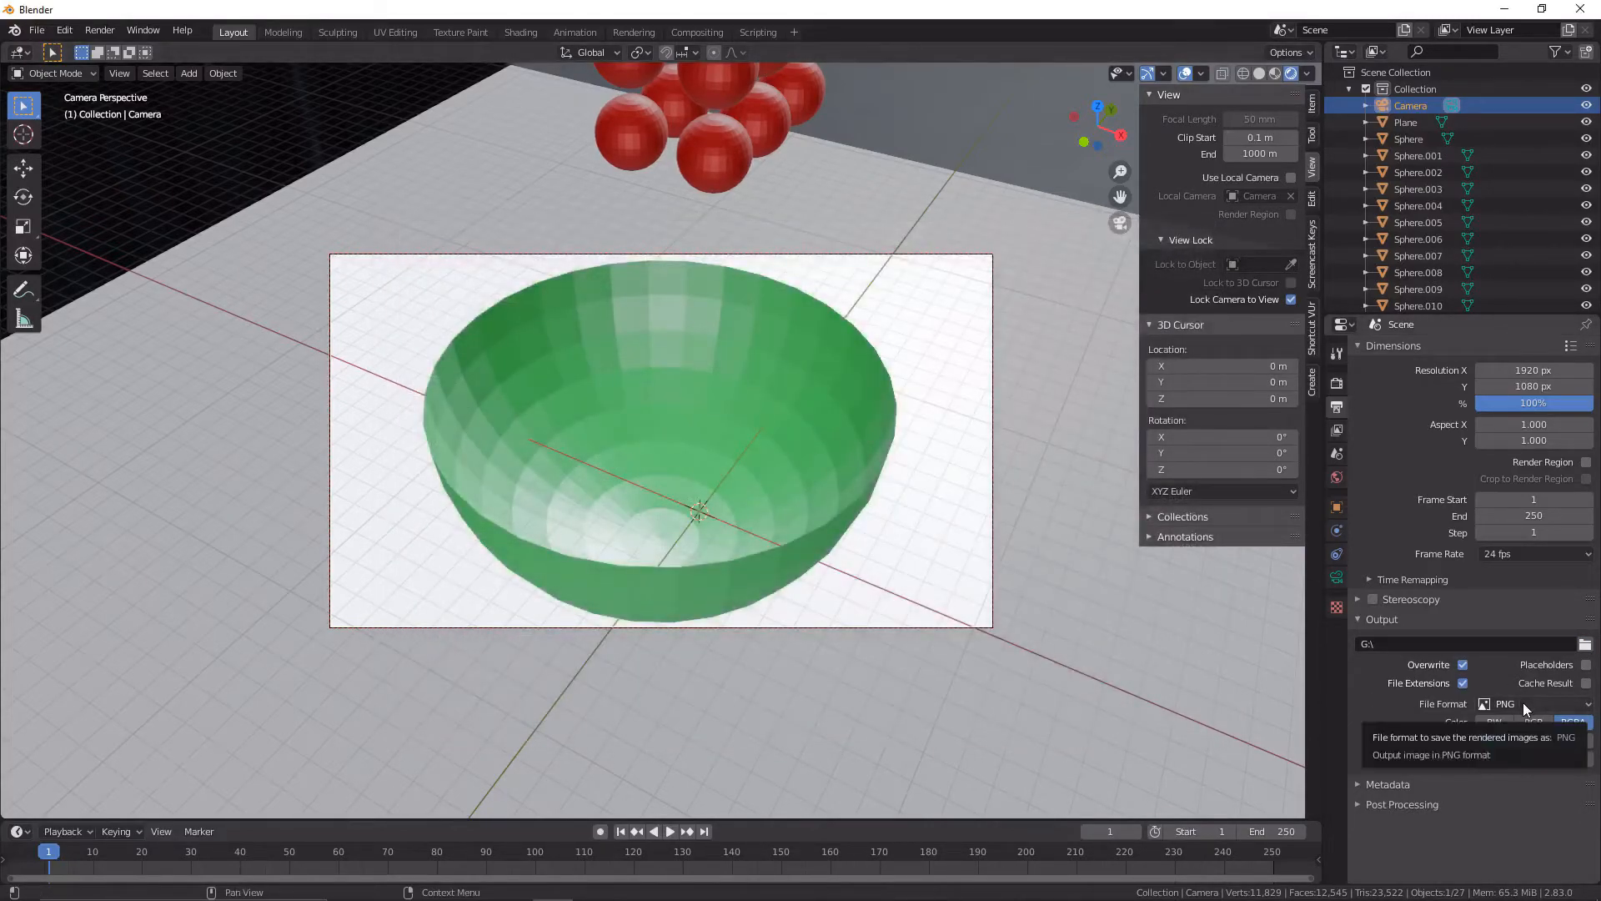
Set the render output's file format to FFmpeg video with an MPEG-4 container
click(1521, 704)
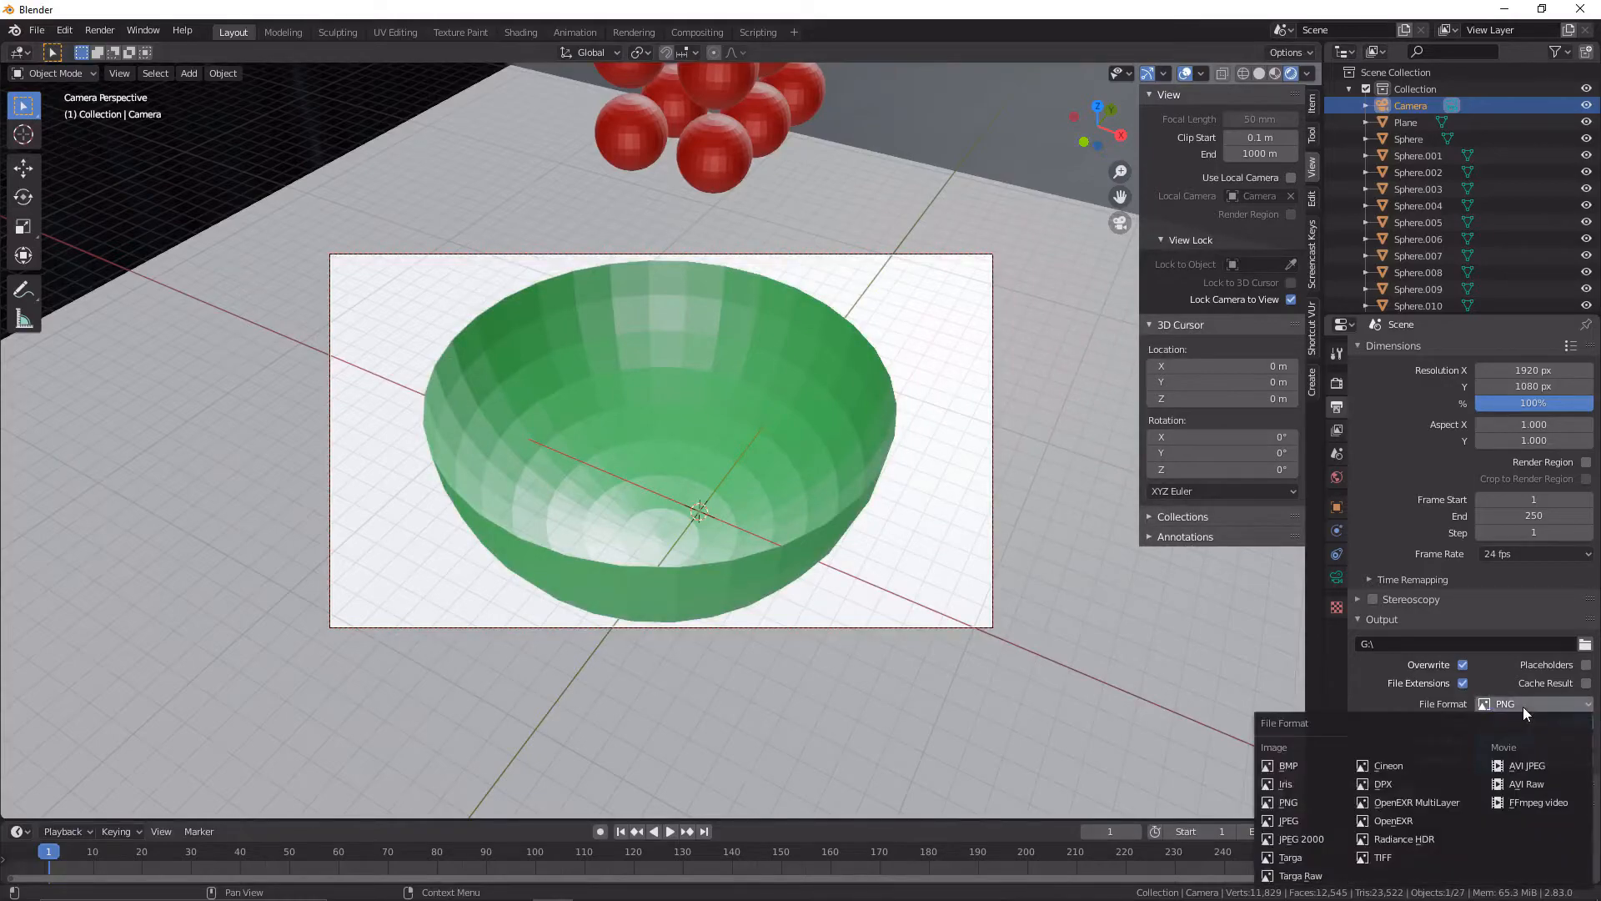
click(1526, 805)
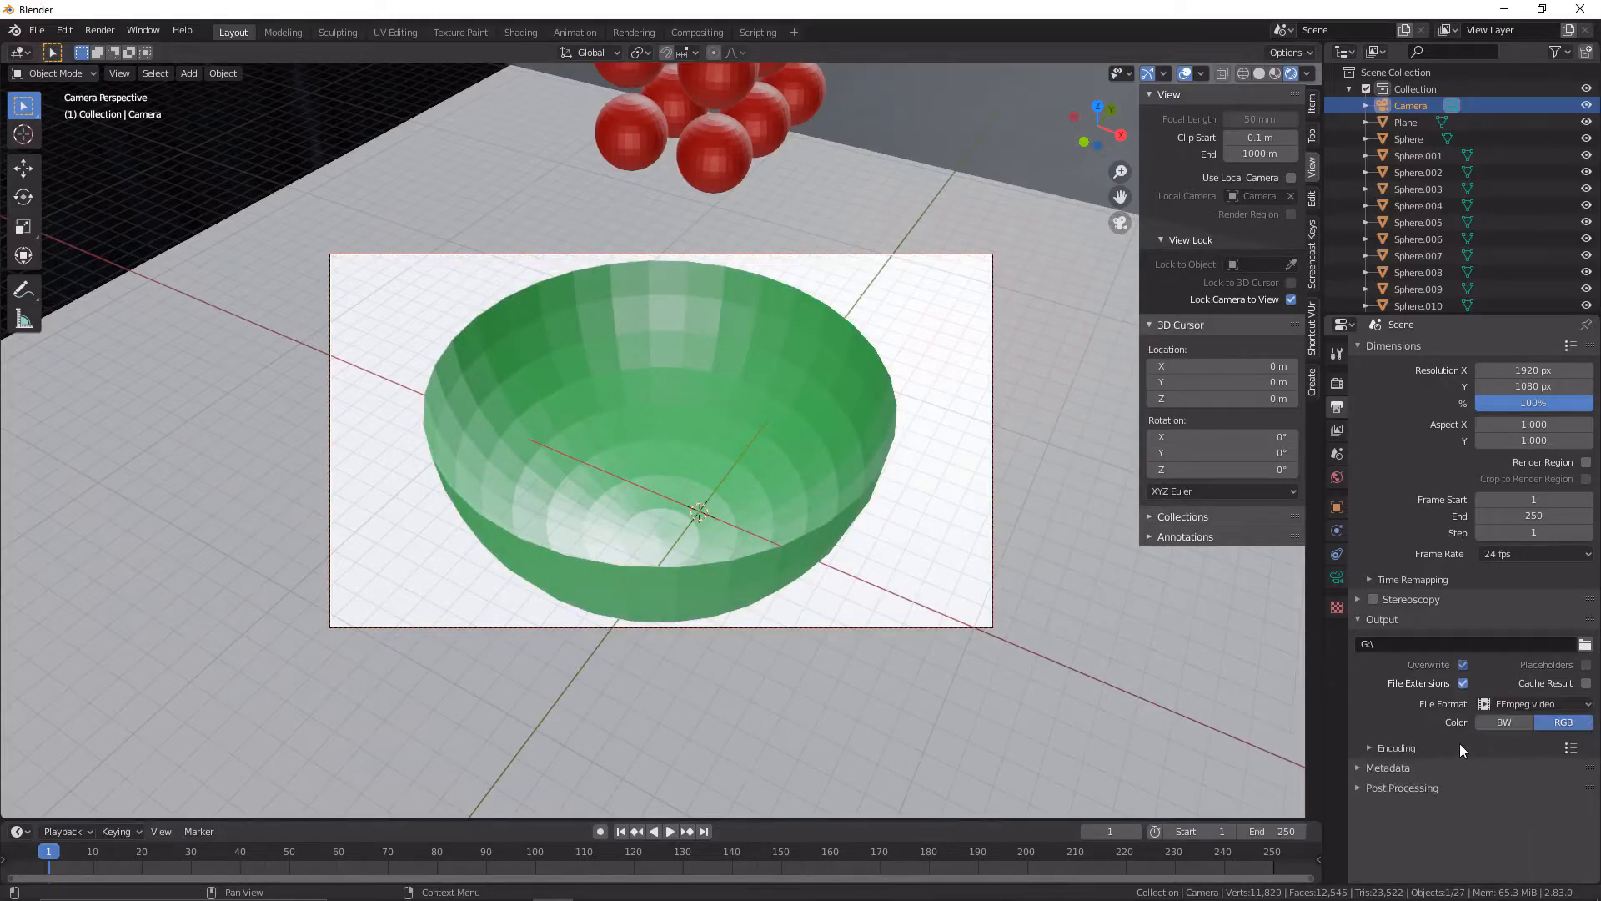
click(1419, 747)
click(1530, 775)
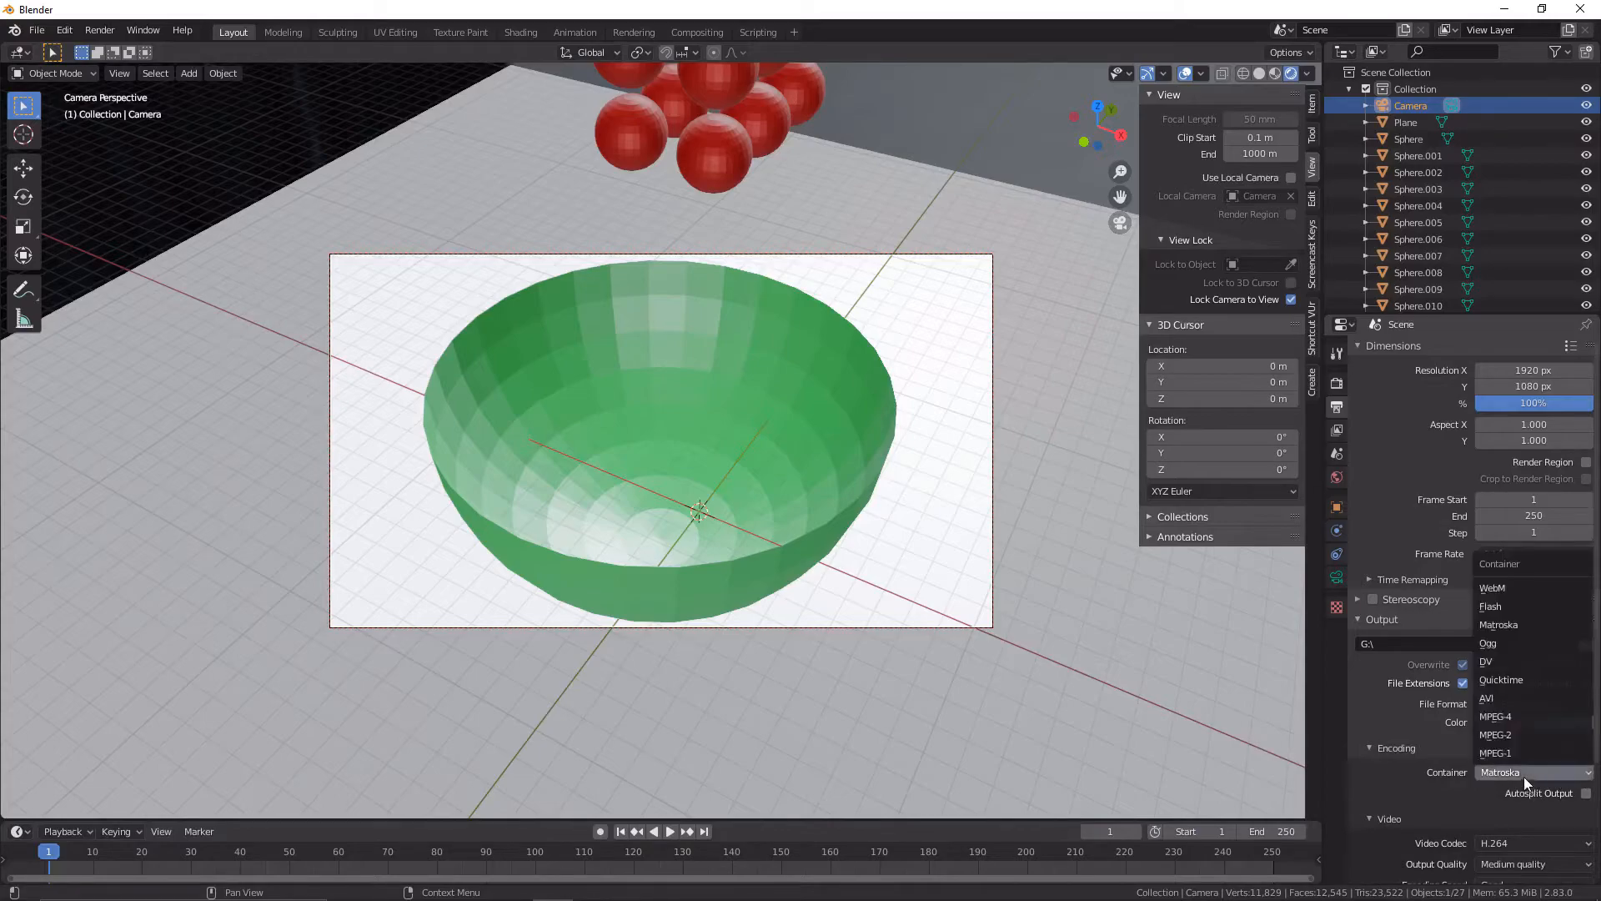
click(1515, 718)
scroll(1511, 716, down, 4)
scroll(1491, 718, up, 4)
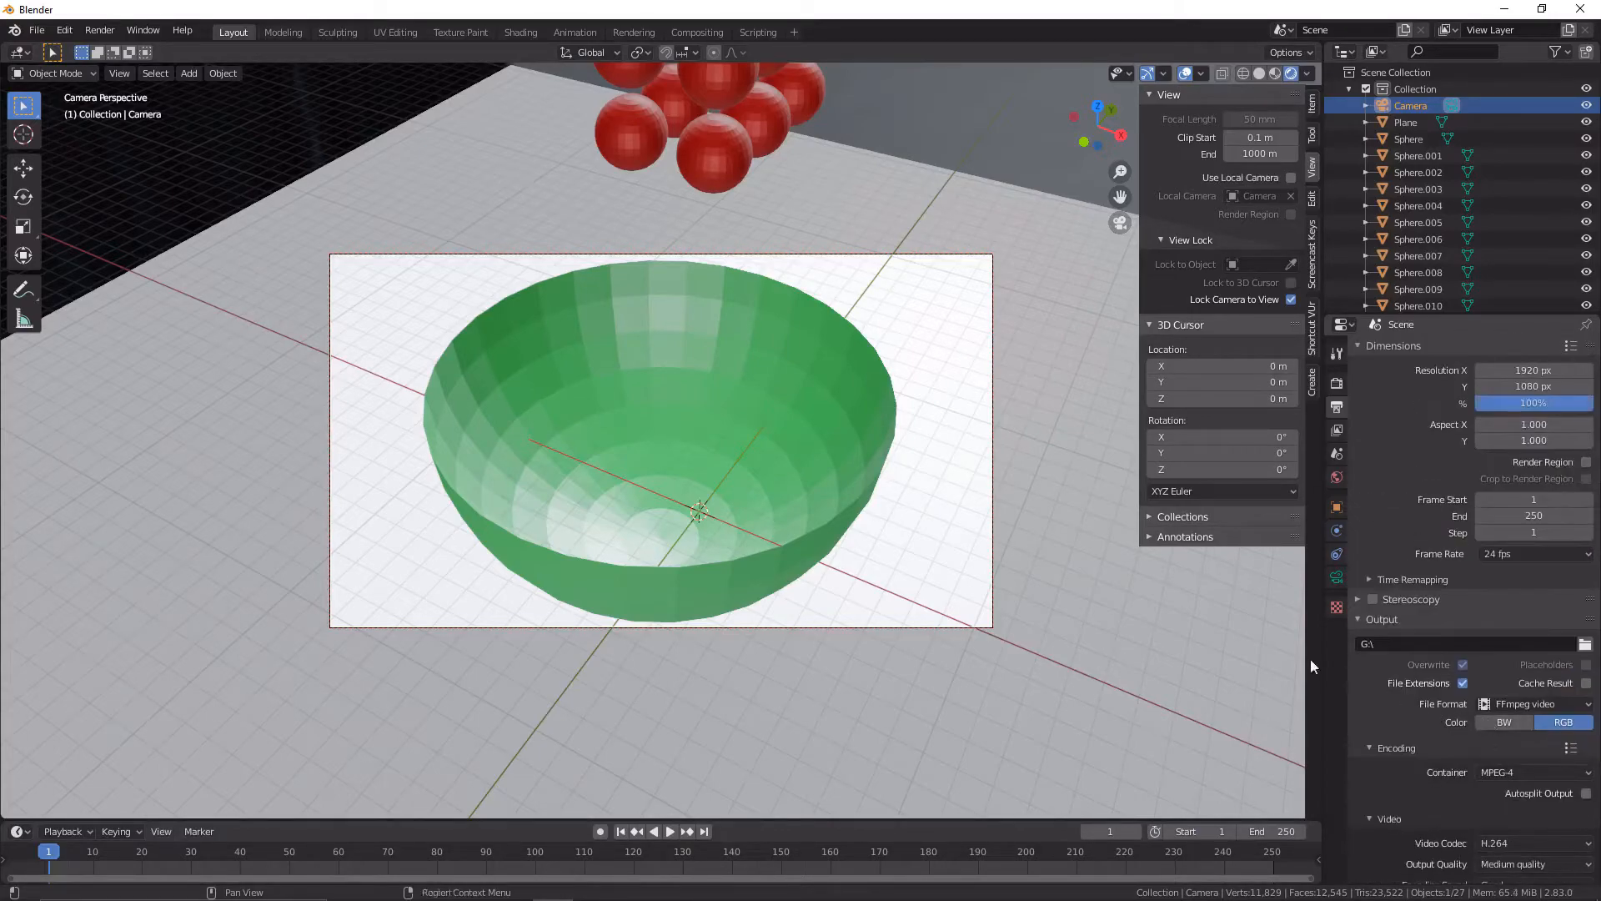
Save the project as RIG.blend in the G:\blender folder
key(ctrl+s)
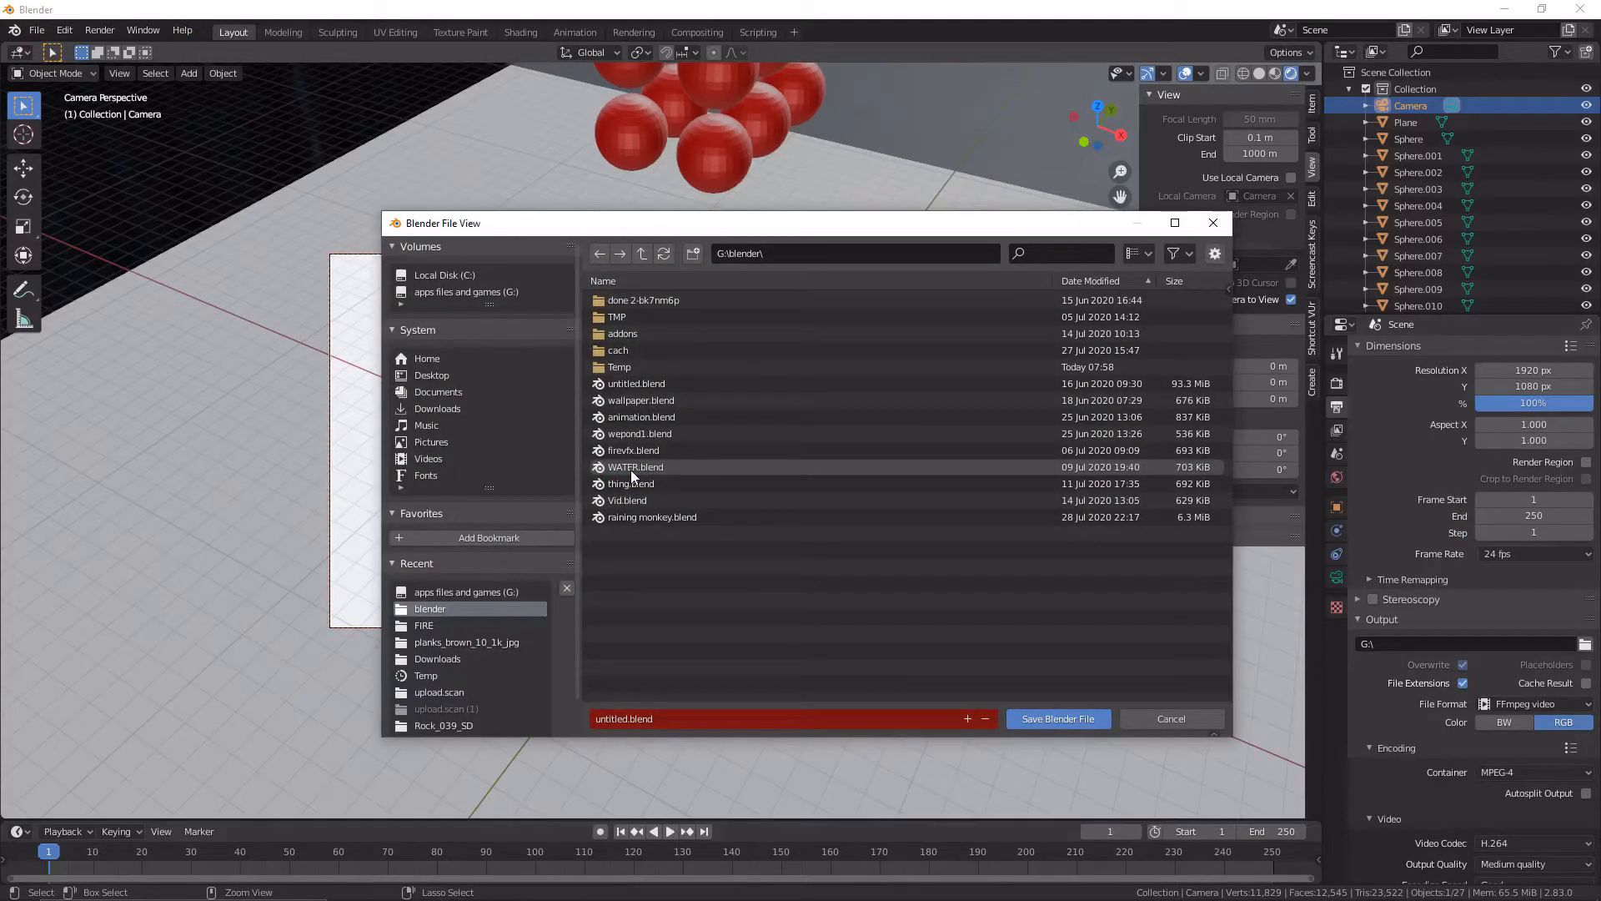
double_click(628, 717)
key(BackSpace)
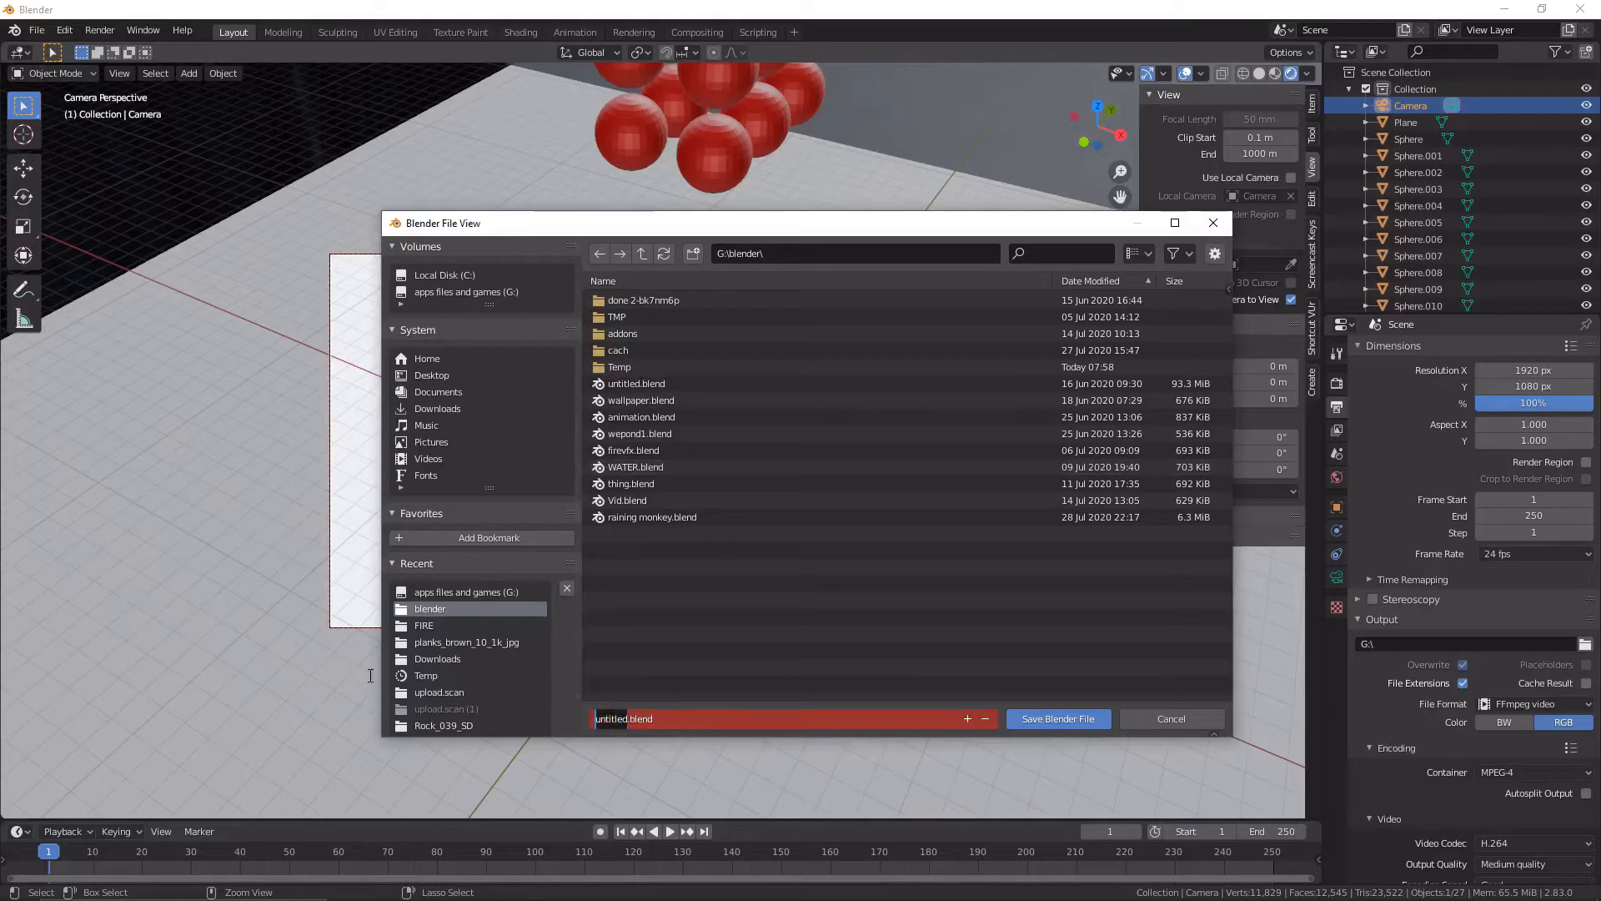
text(BOW)
key(BackSpace)
key(BackSpace)
key(BackSpace)
text(RIG)
click(1064, 723)
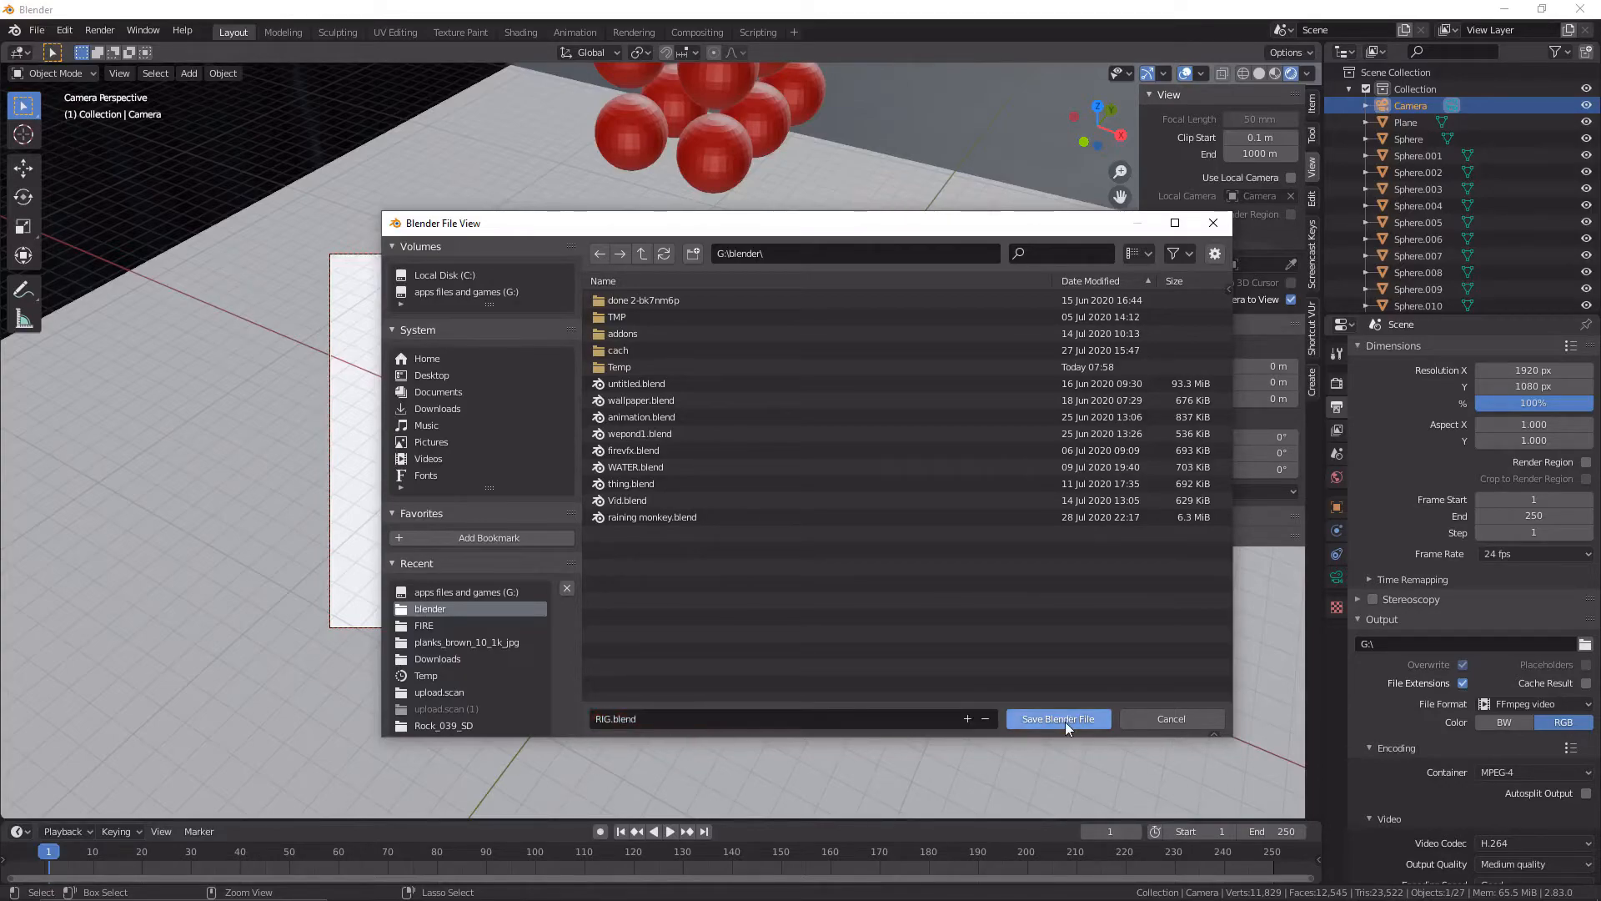
click(1064, 720)
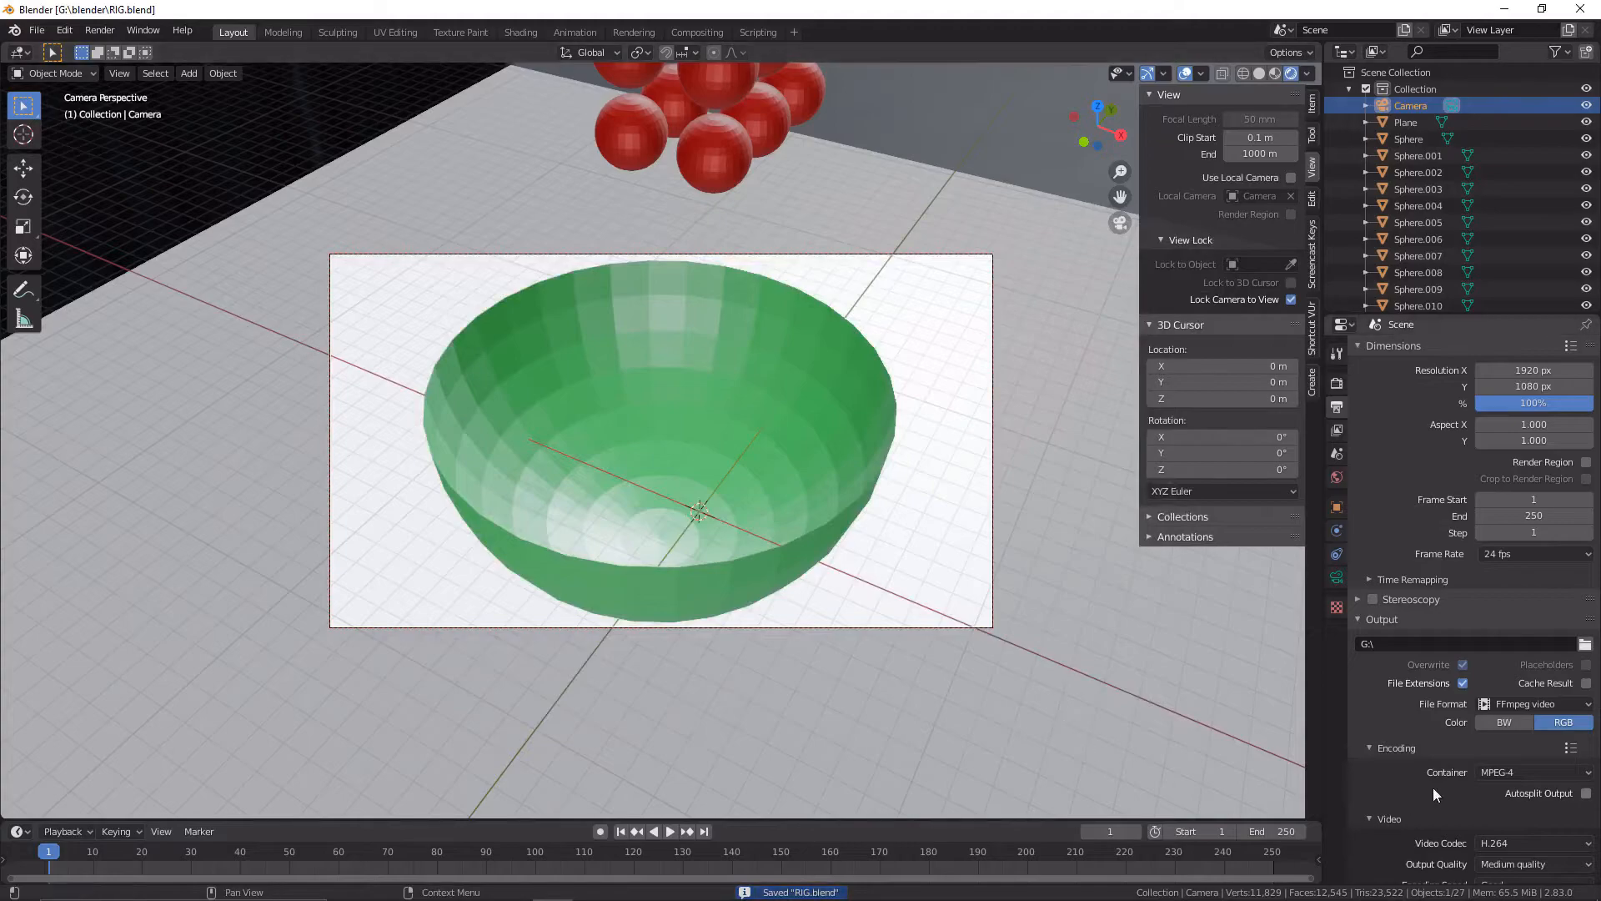
scroll(1469, 778, down, 3)
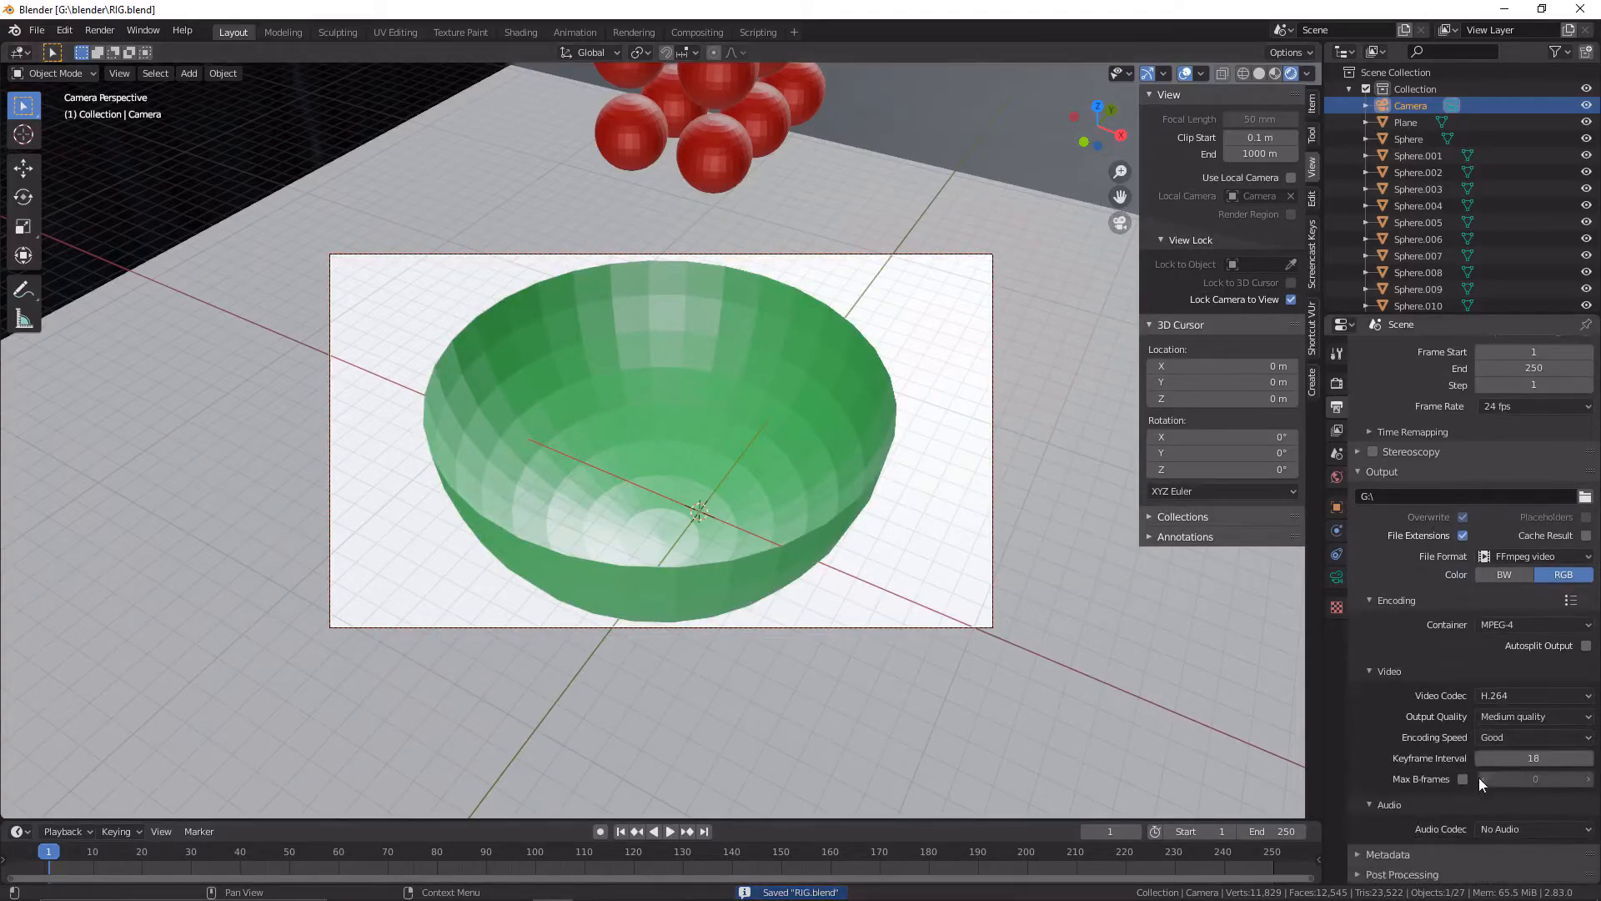
scroll(1478, 777, up, 3)
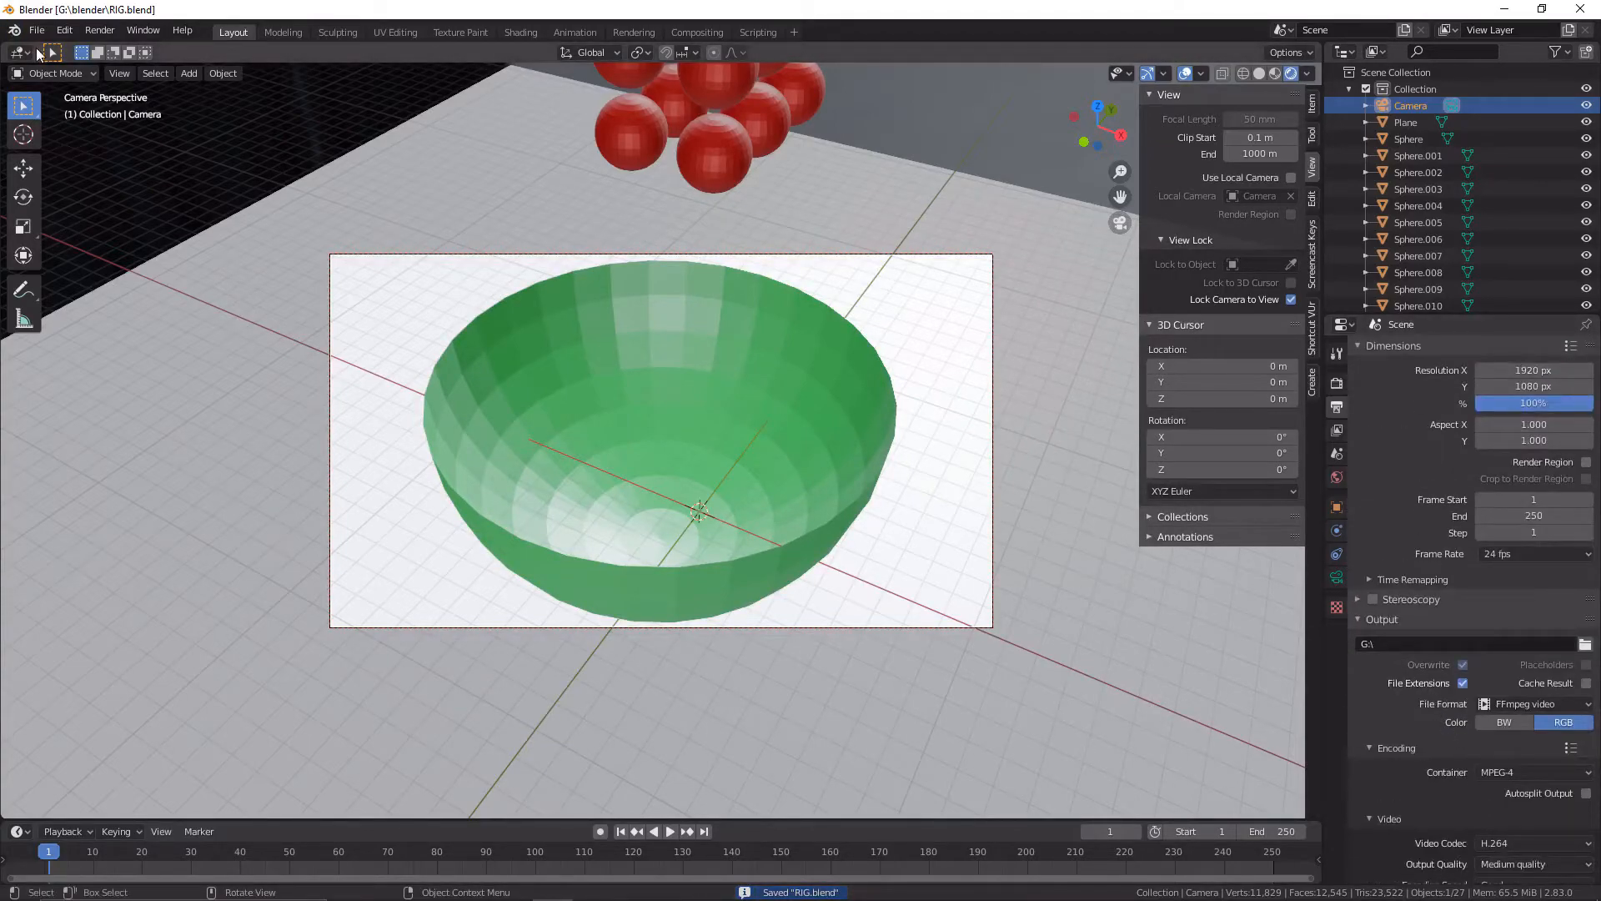
click(91, 36)
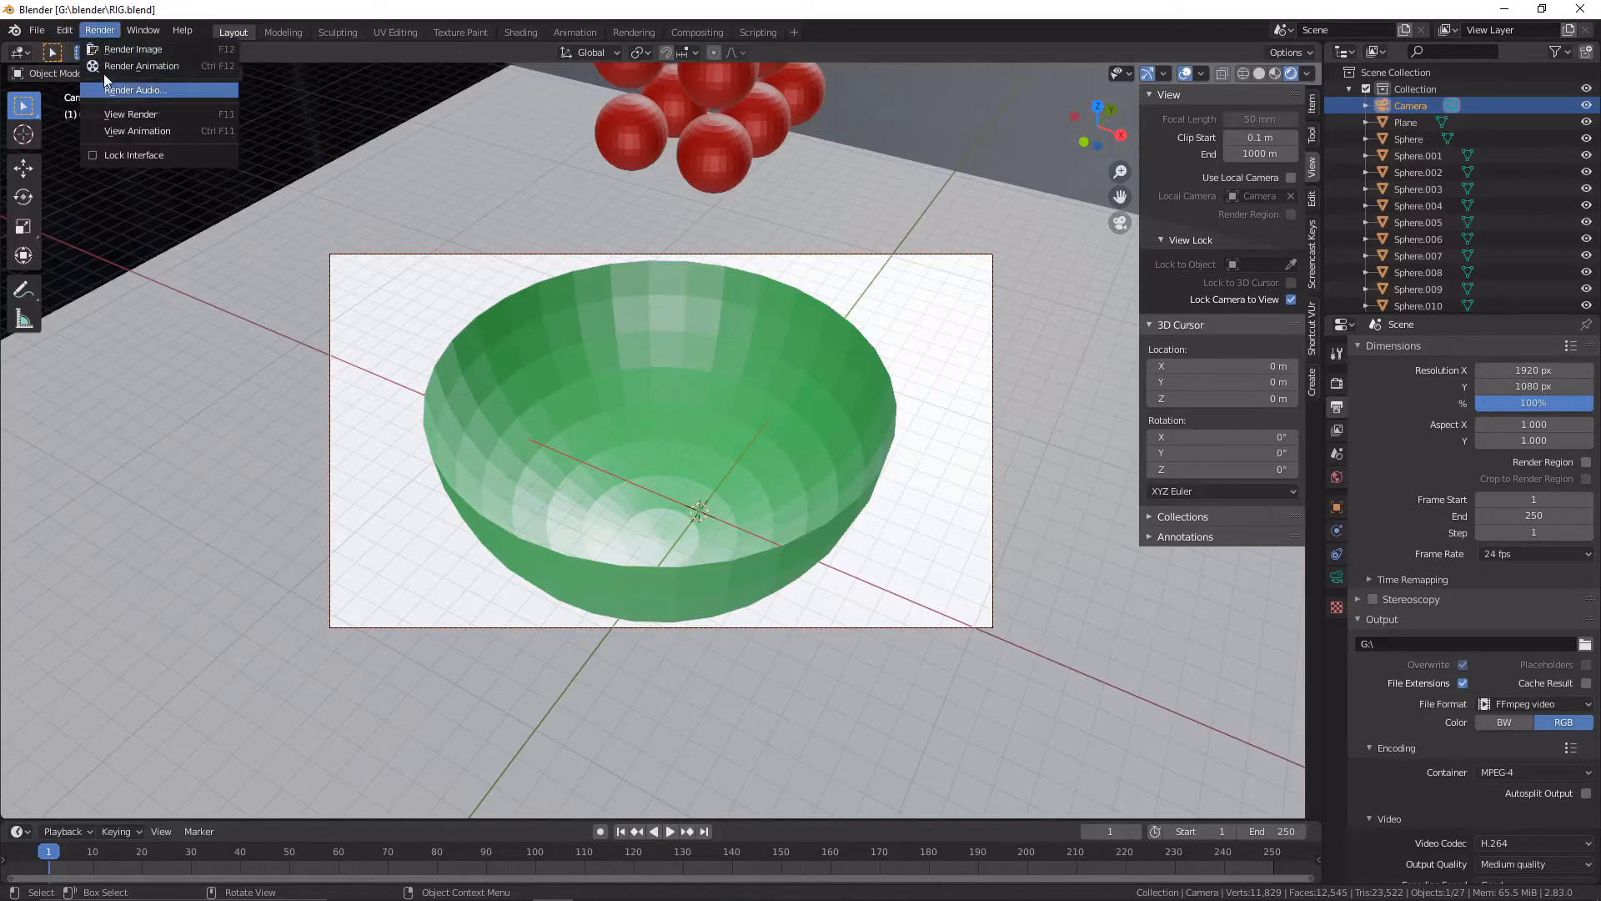
scroll(1376, 532, down, 1)
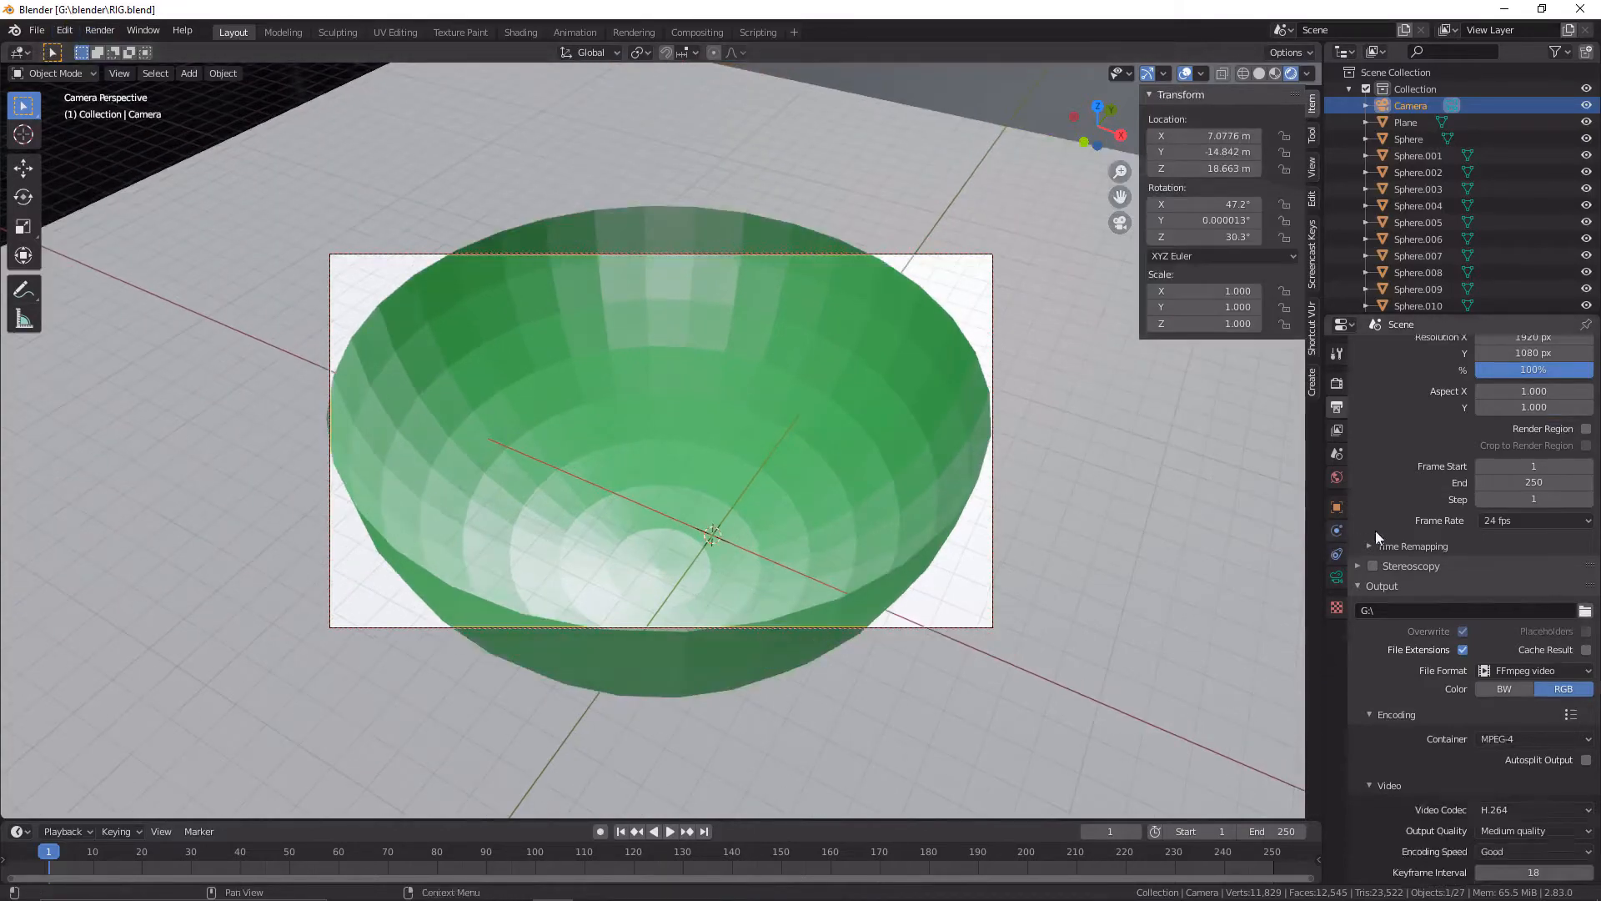
scroll(1044, 543, down, 3)
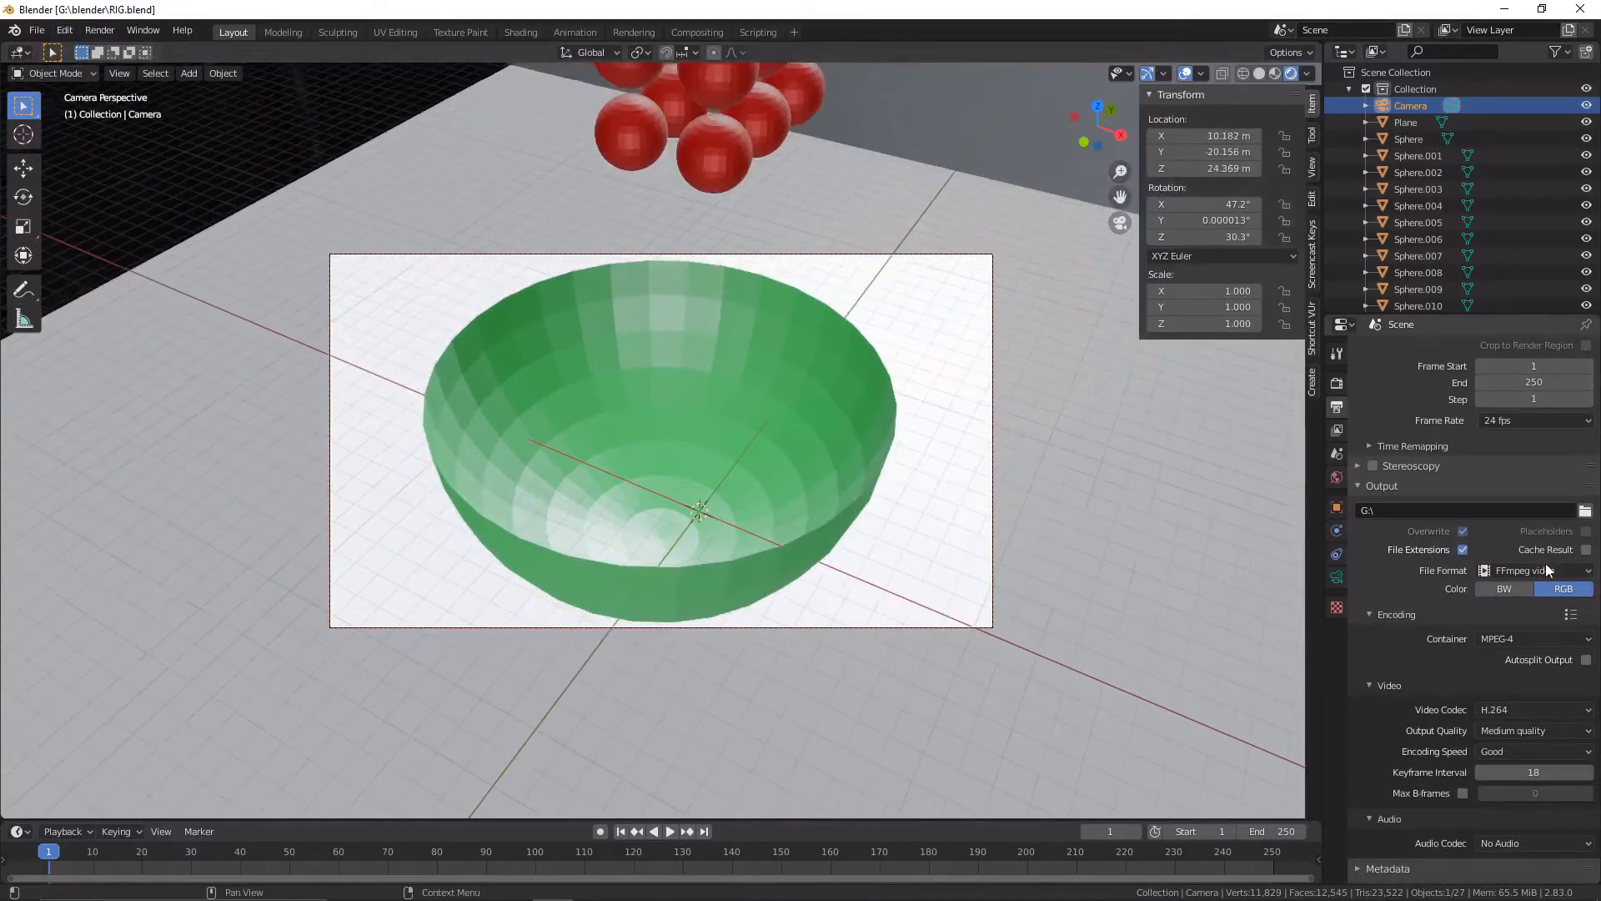
scroll(1553, 564, up, 1)
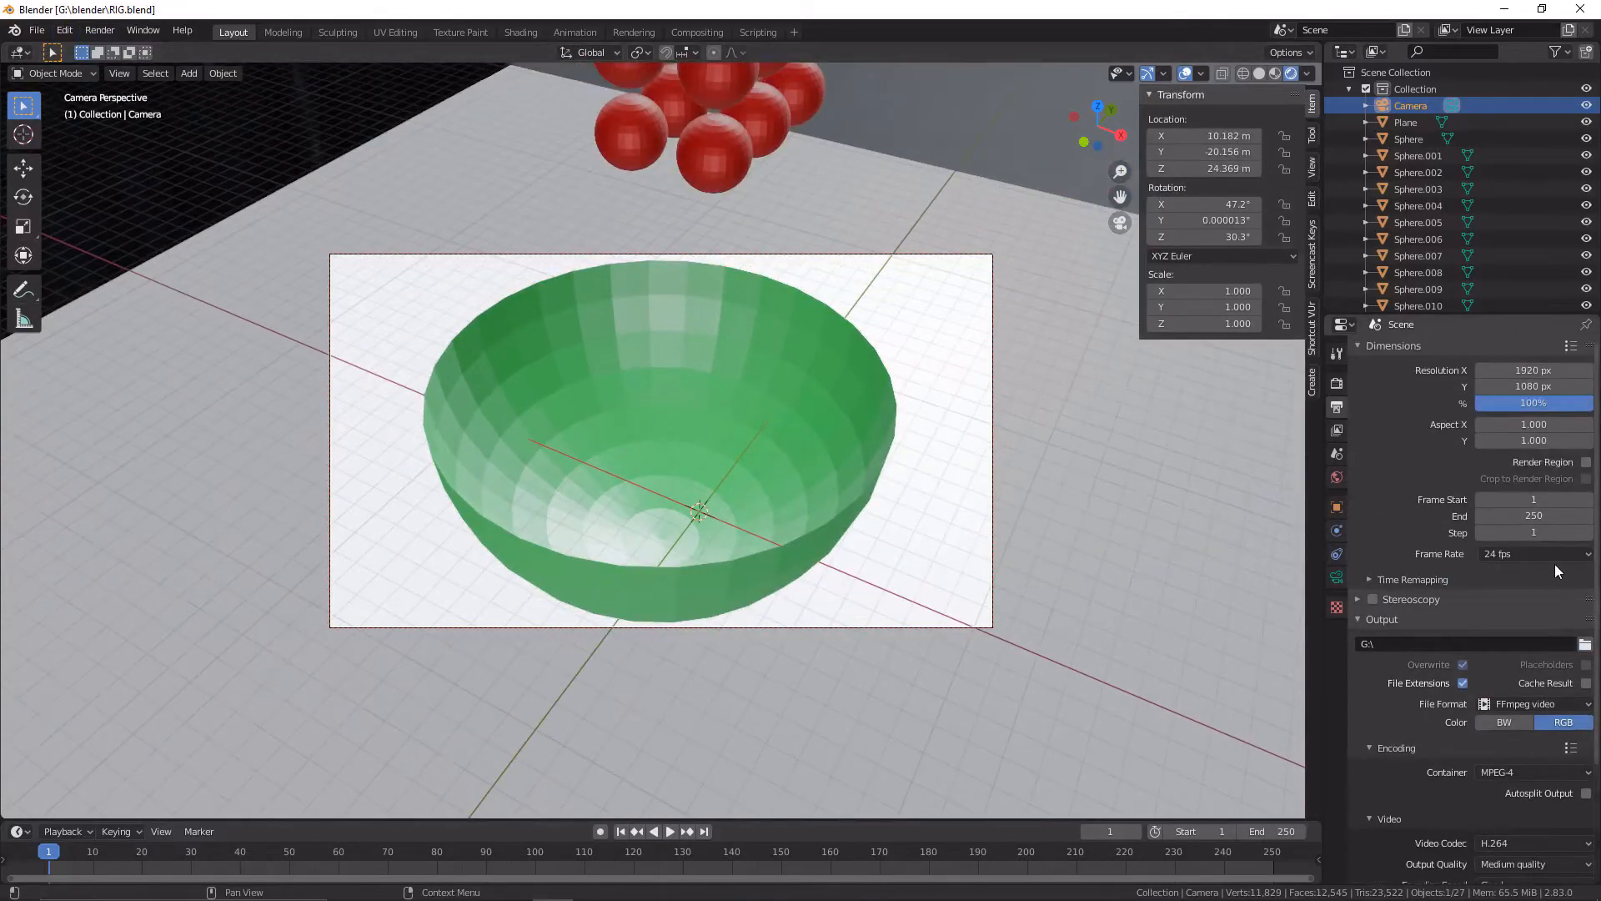
Switch the render engine to Cycles with GPU Compute as the device, and save the project
click(1337, 382)
click(1533, 352)
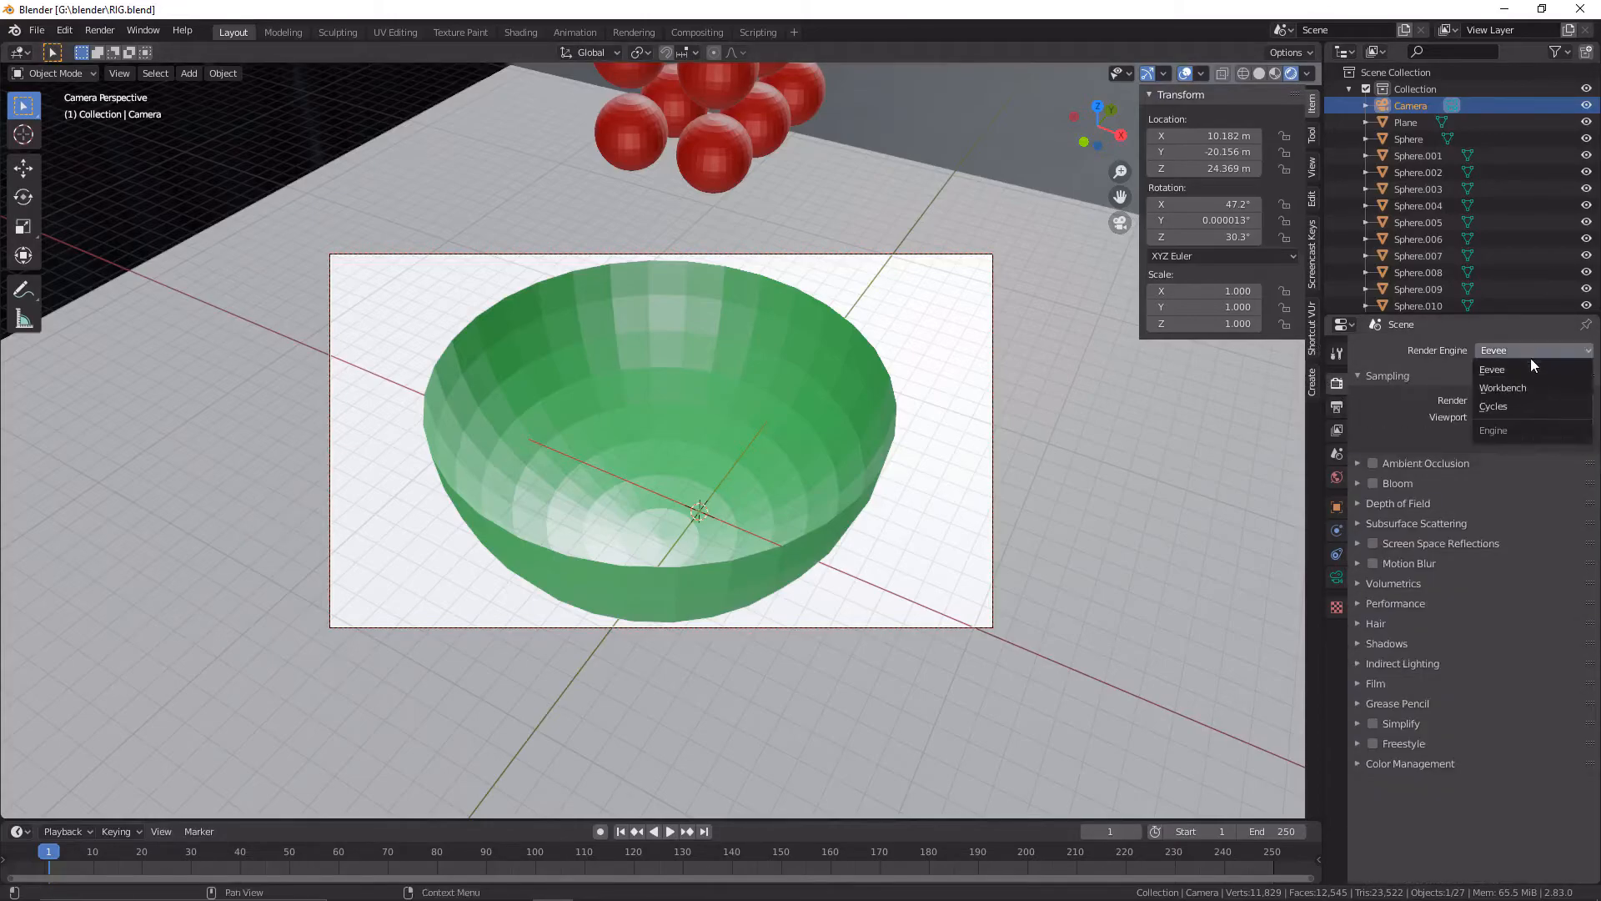
click(1523, 417)
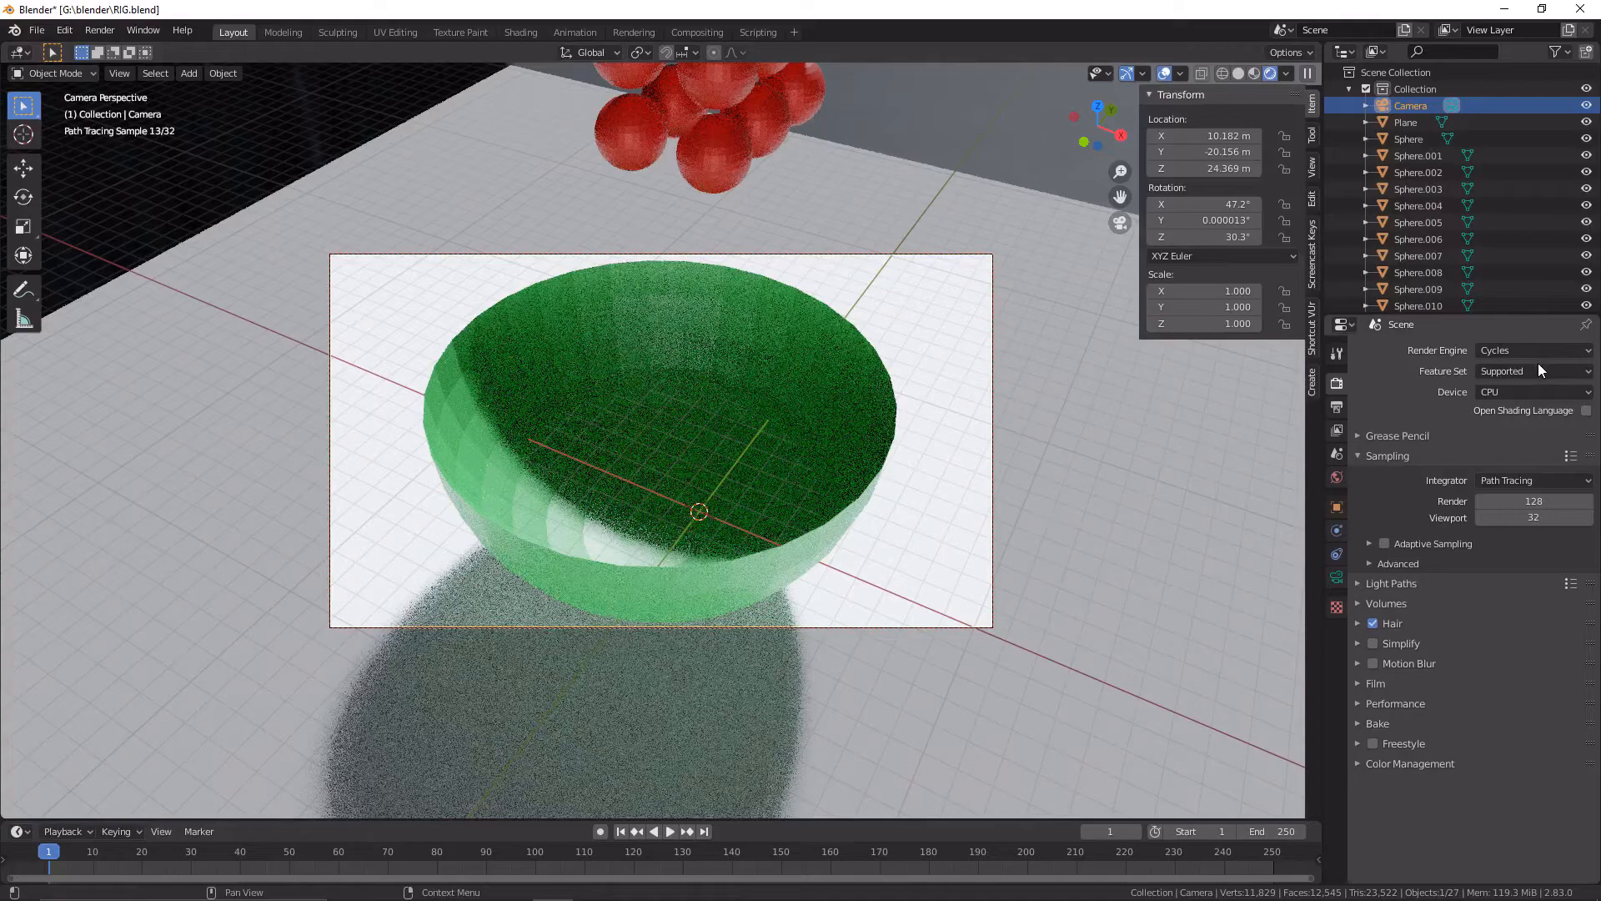
click(1517, 392)
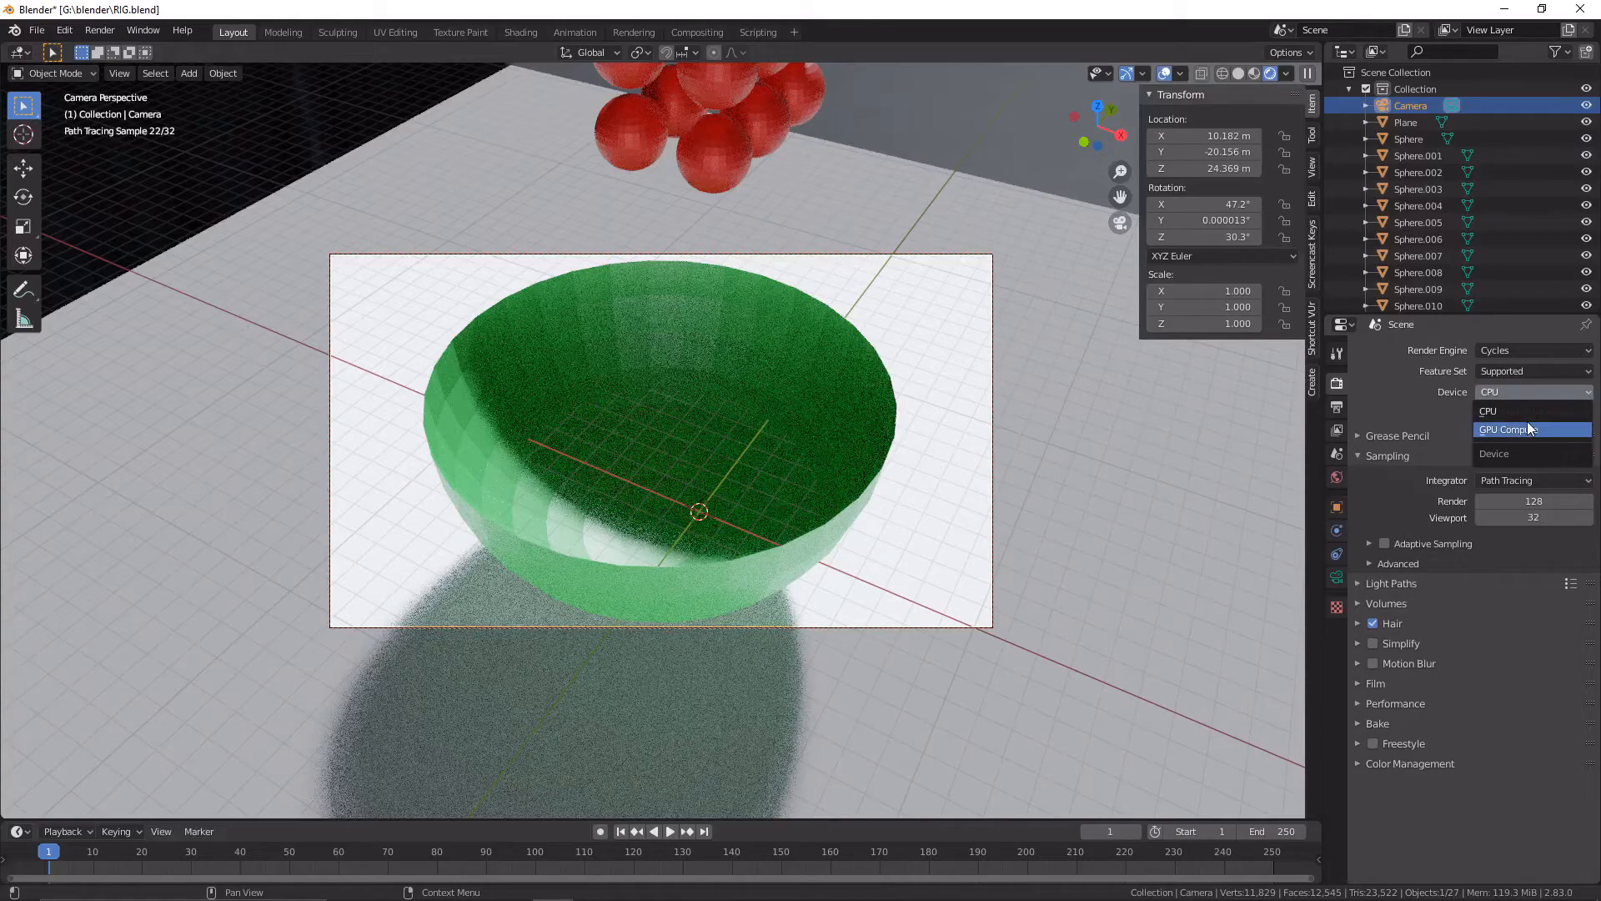
click(1528, 424)
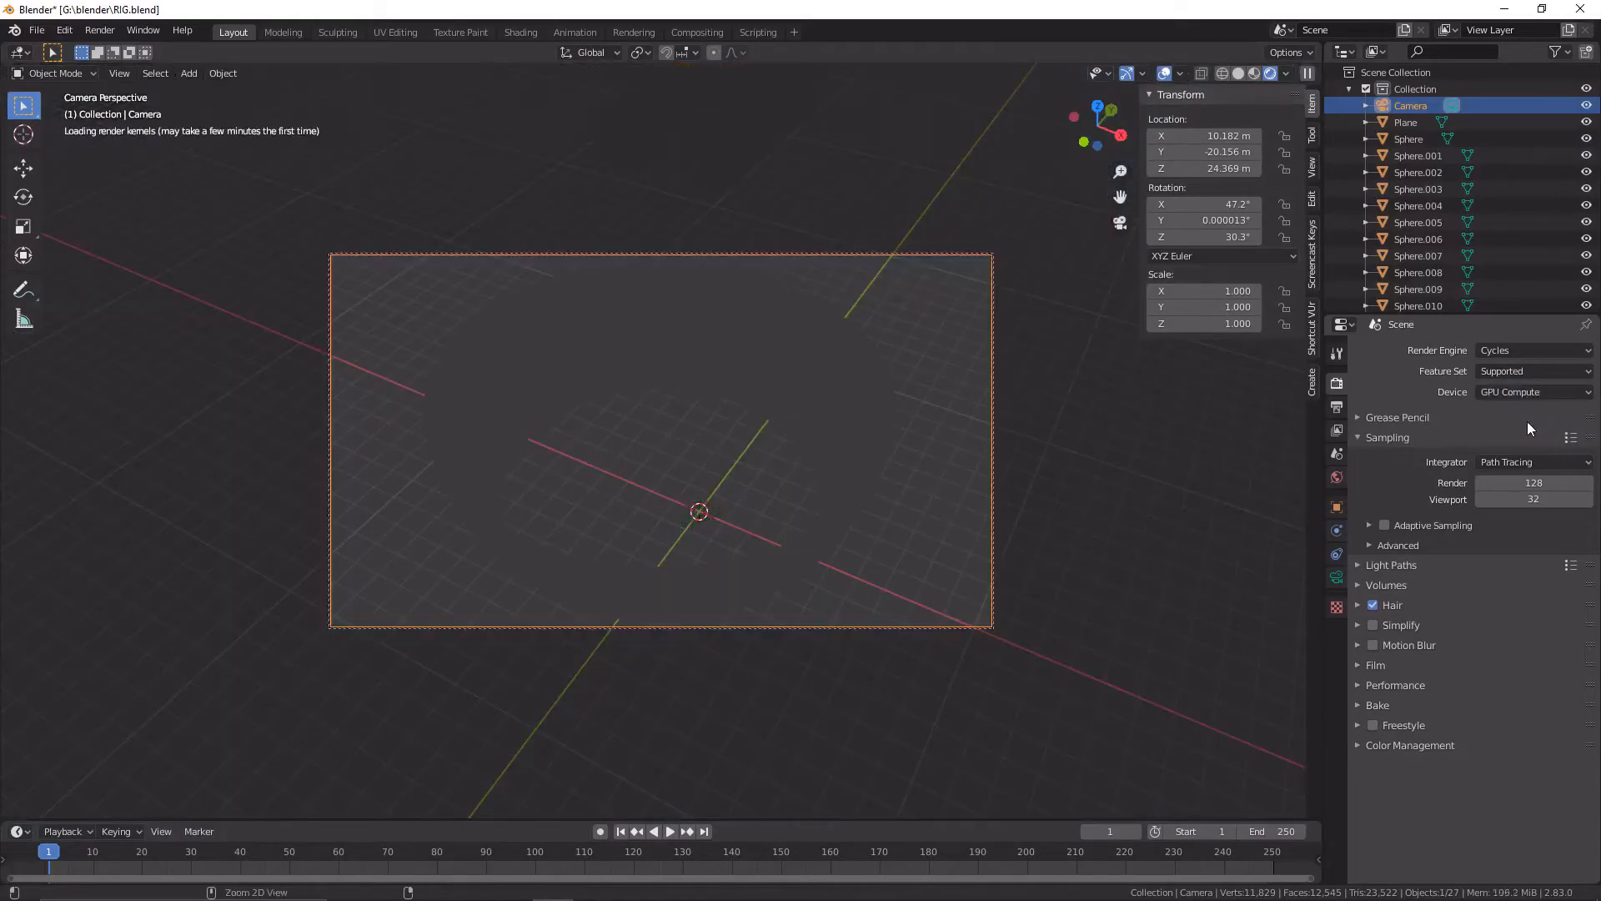
key(ctrl+s)
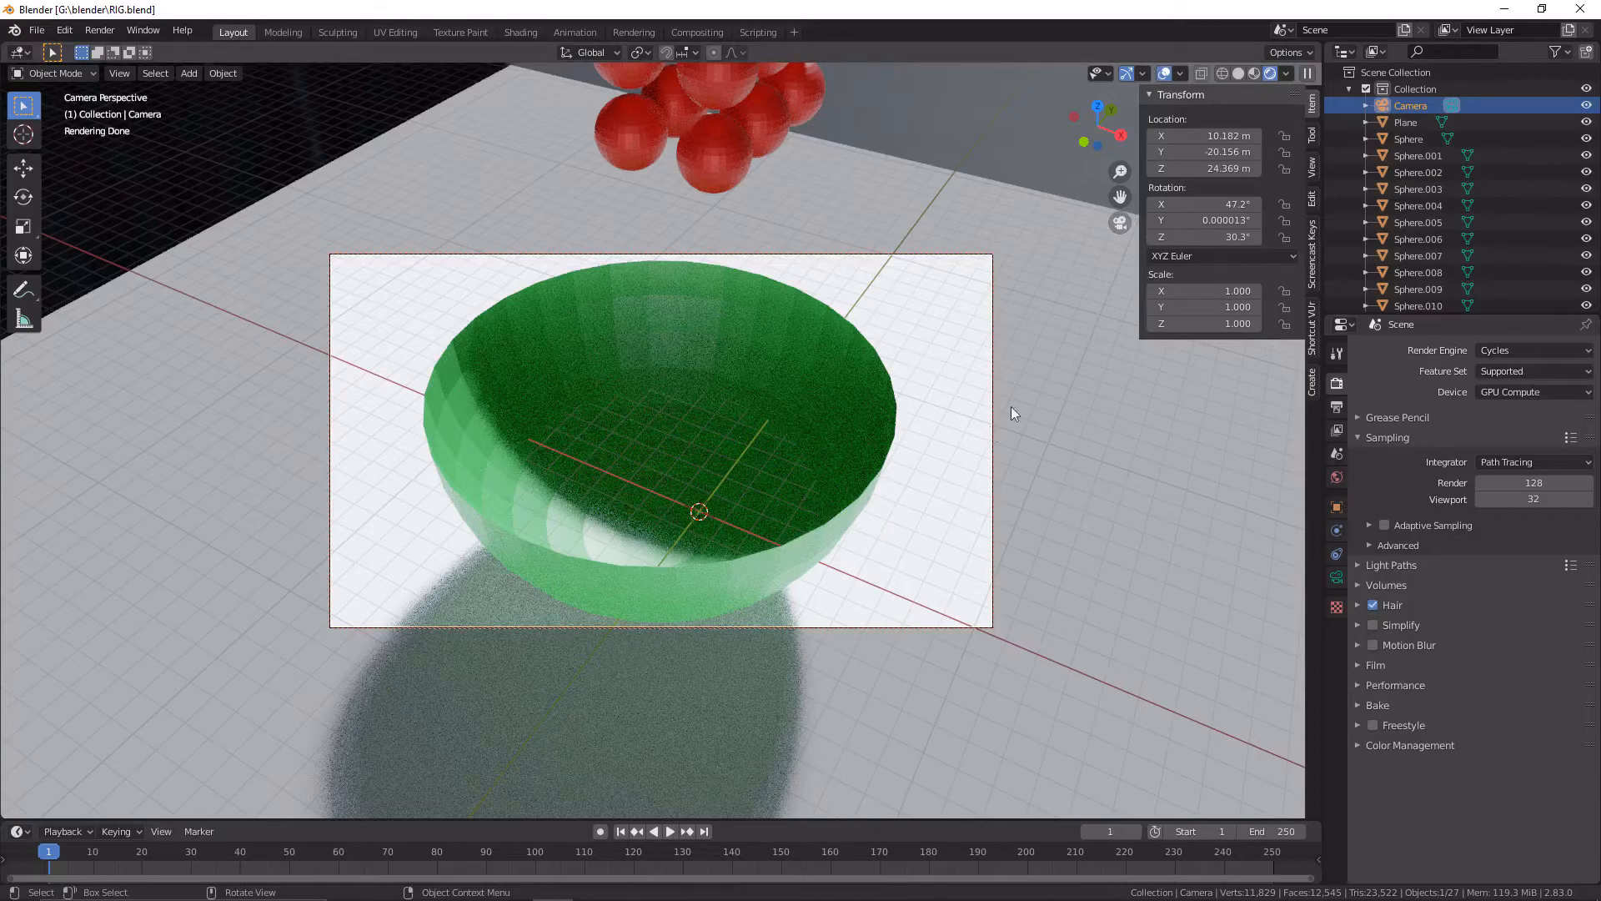
Start rendering the full animation with Cycles
click(99, 30)
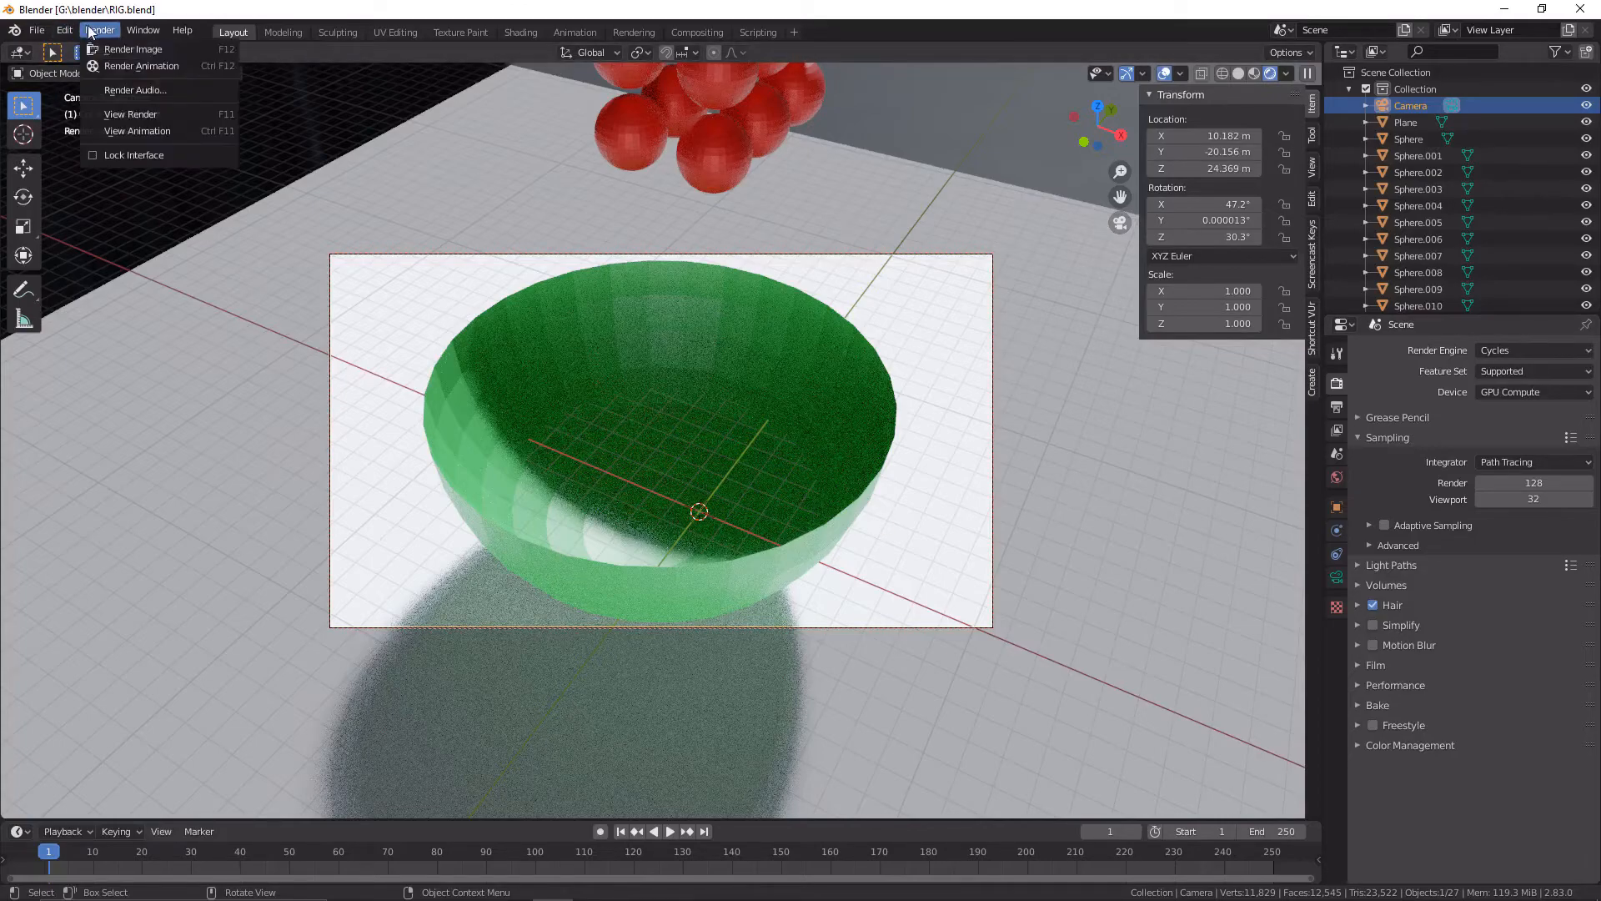
click(122, 67)
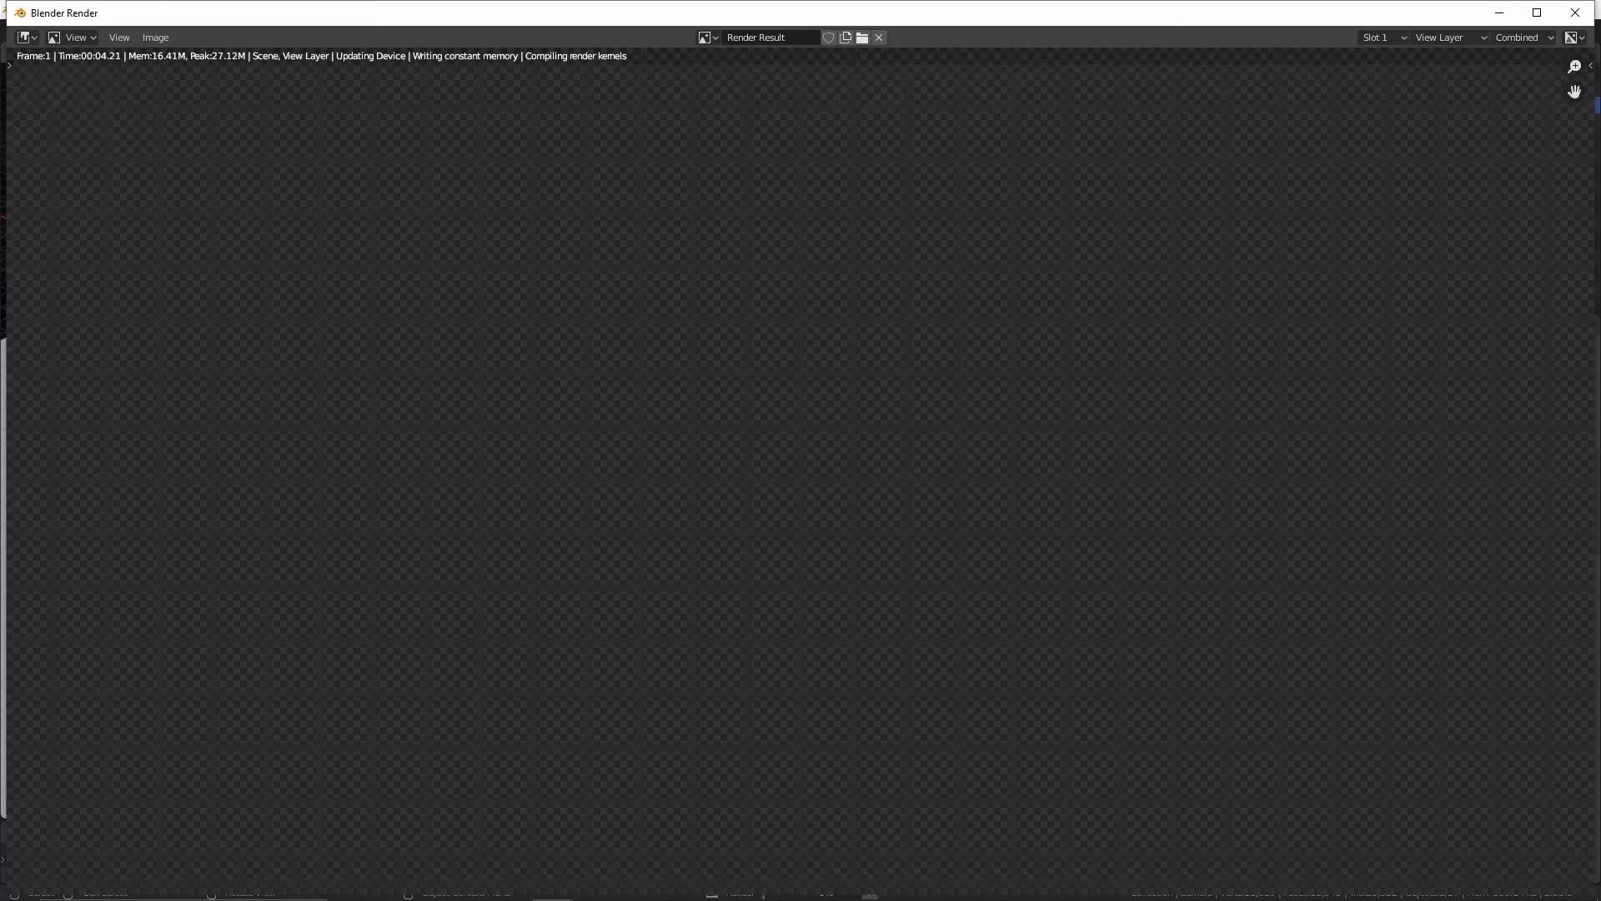
Return to the main project window and set the animation's end frame to 120
click(559, 888)
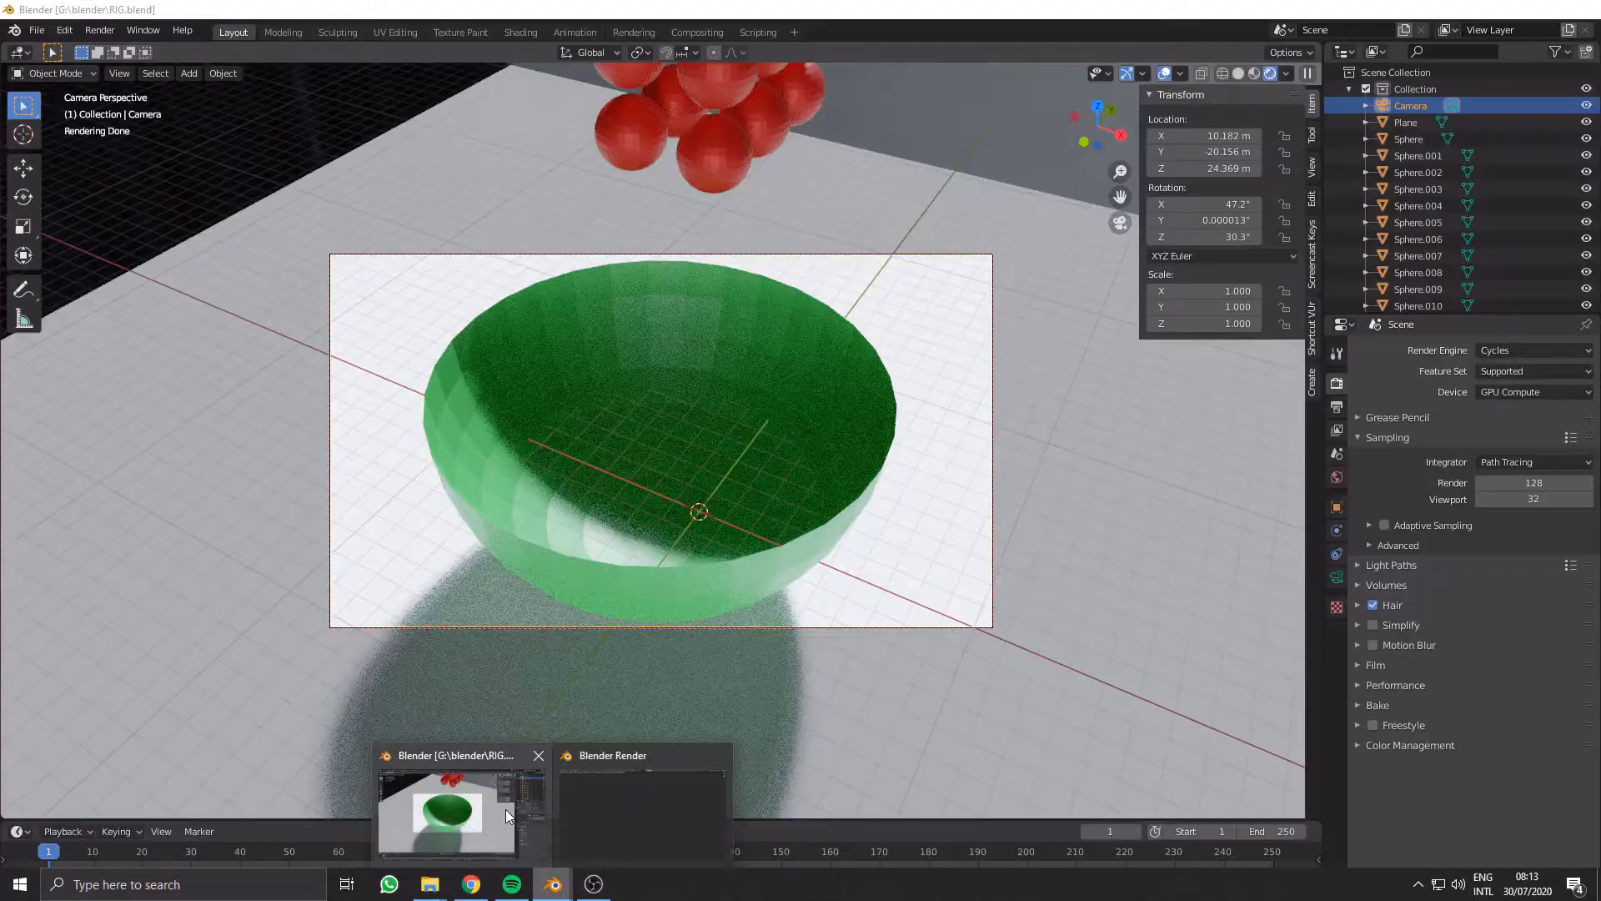
click(505, 809)
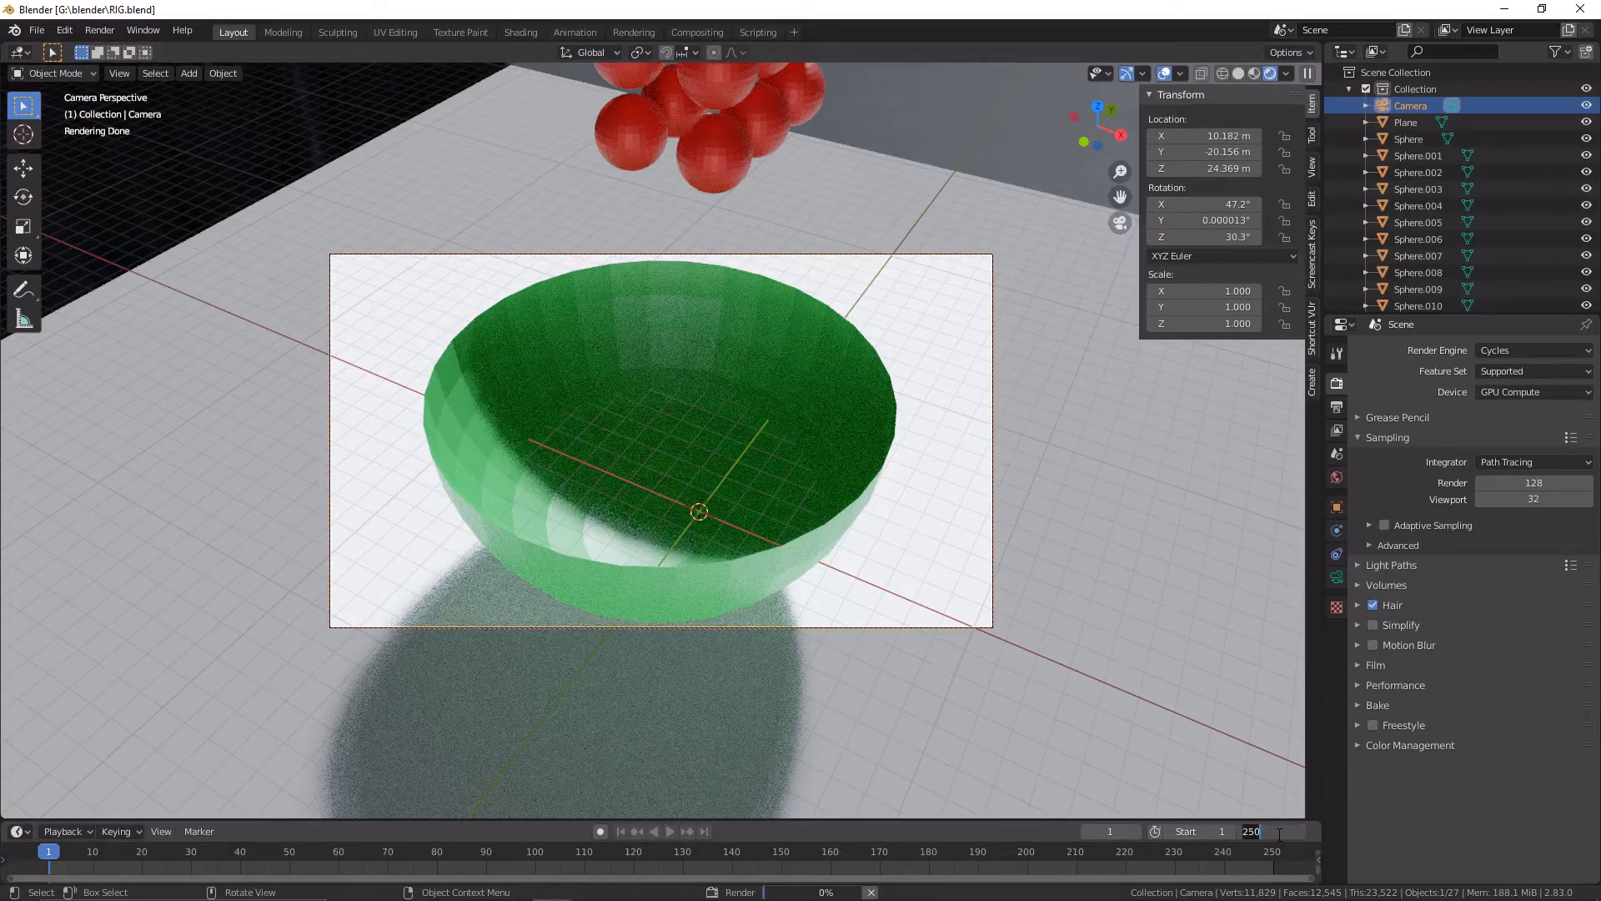
key(Return)
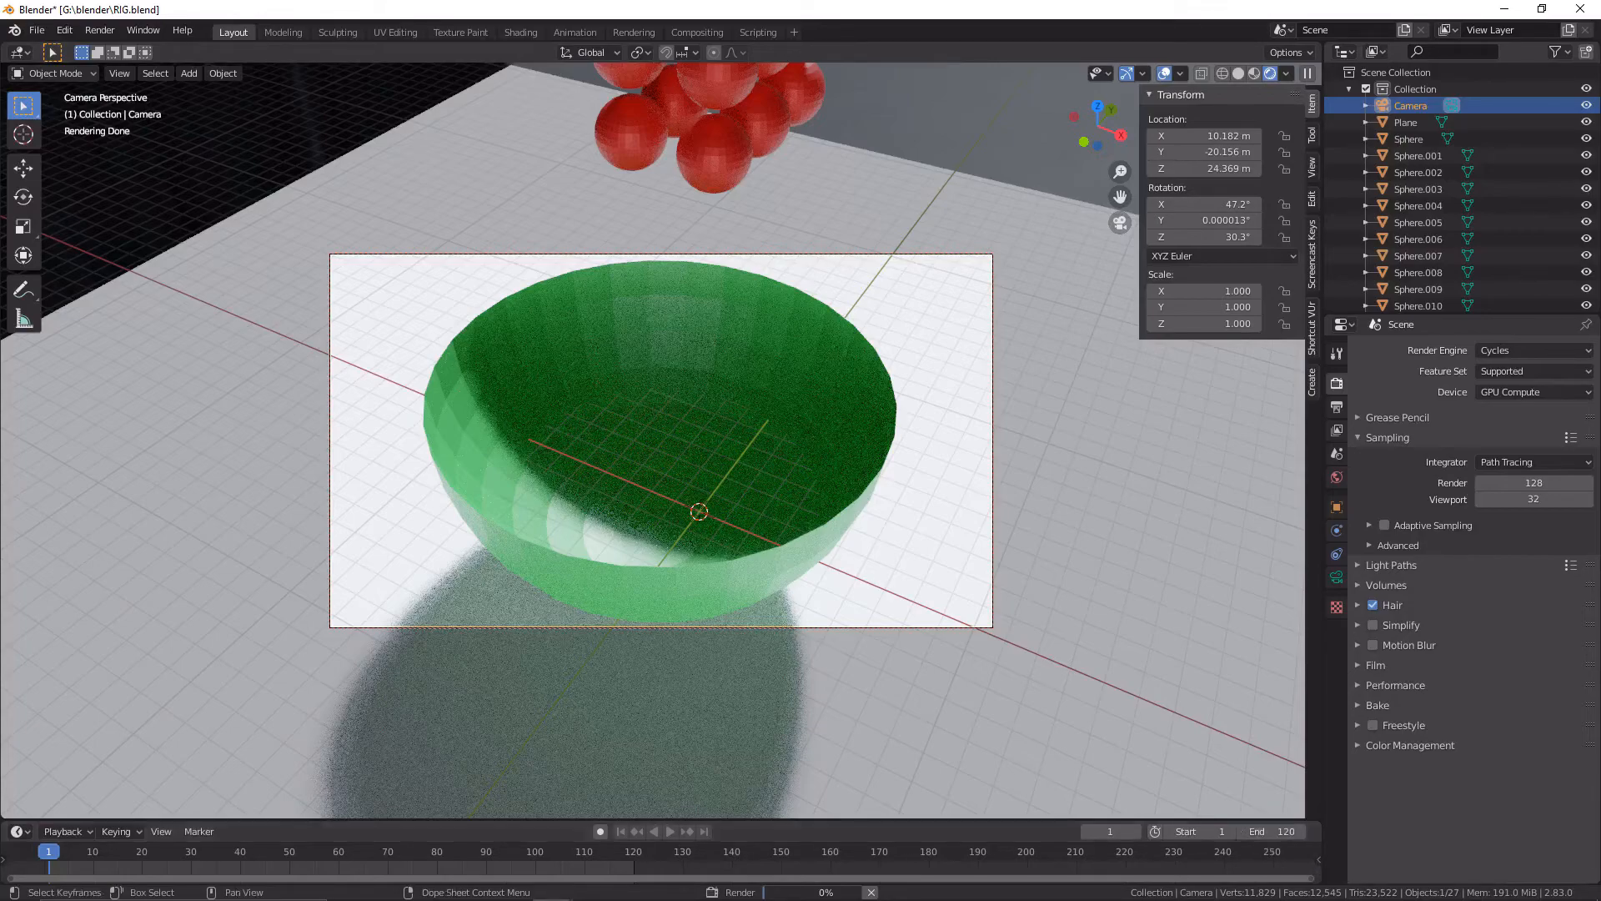
Switch to File Explorer and check the video output files in the root of the G: drive
mouse_move(653, 887)
mouse_move(552, 884)
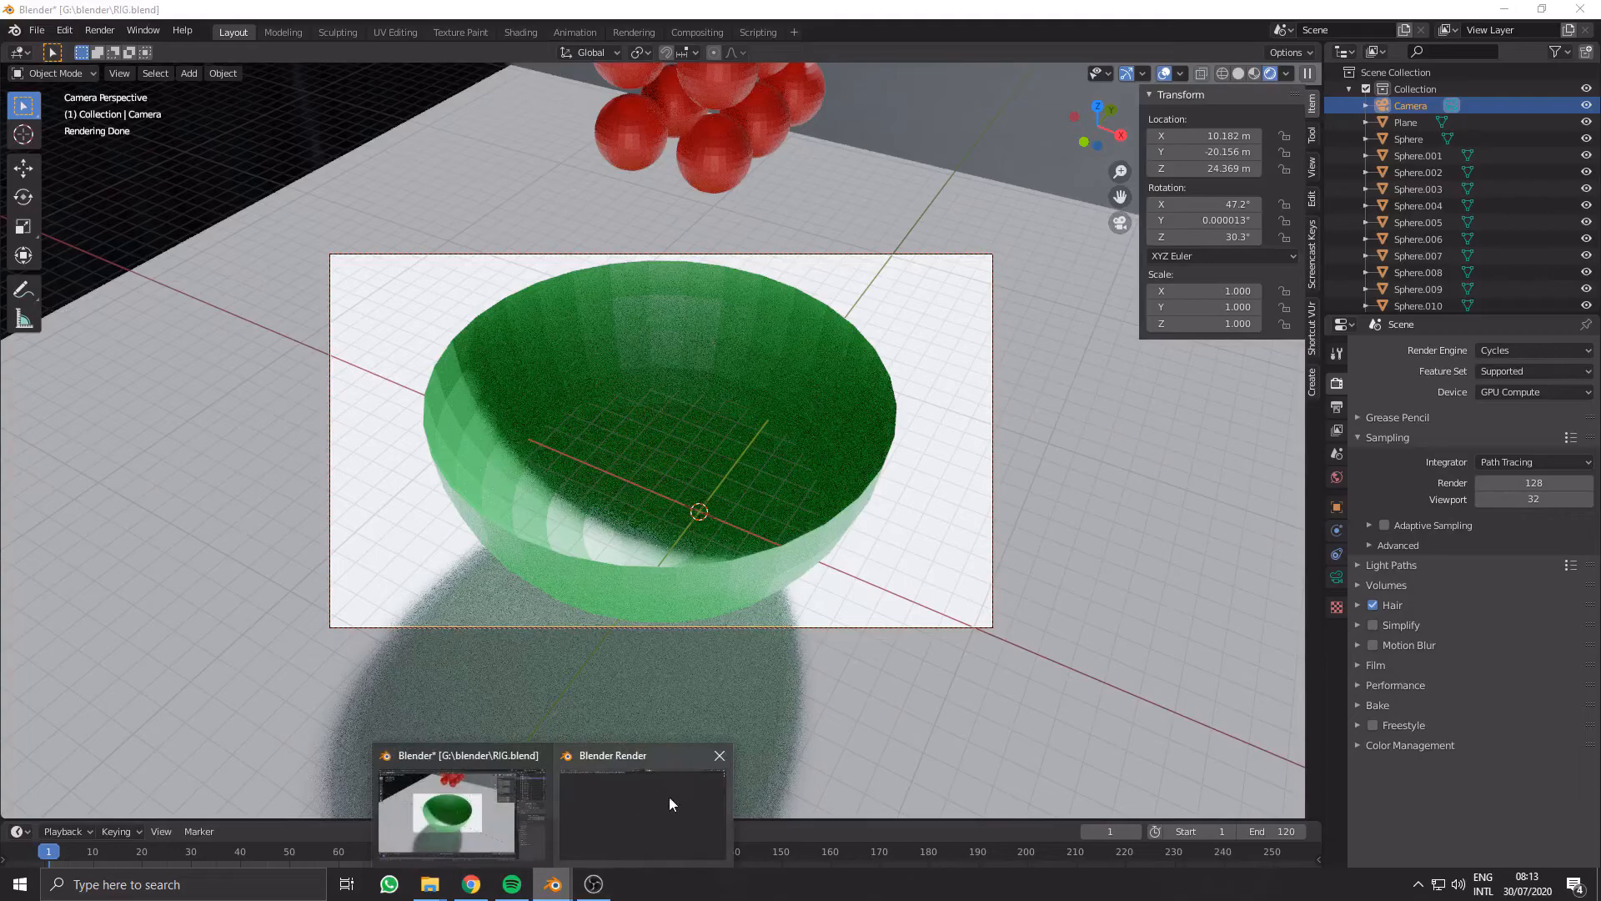
mouse_move(590, 819)
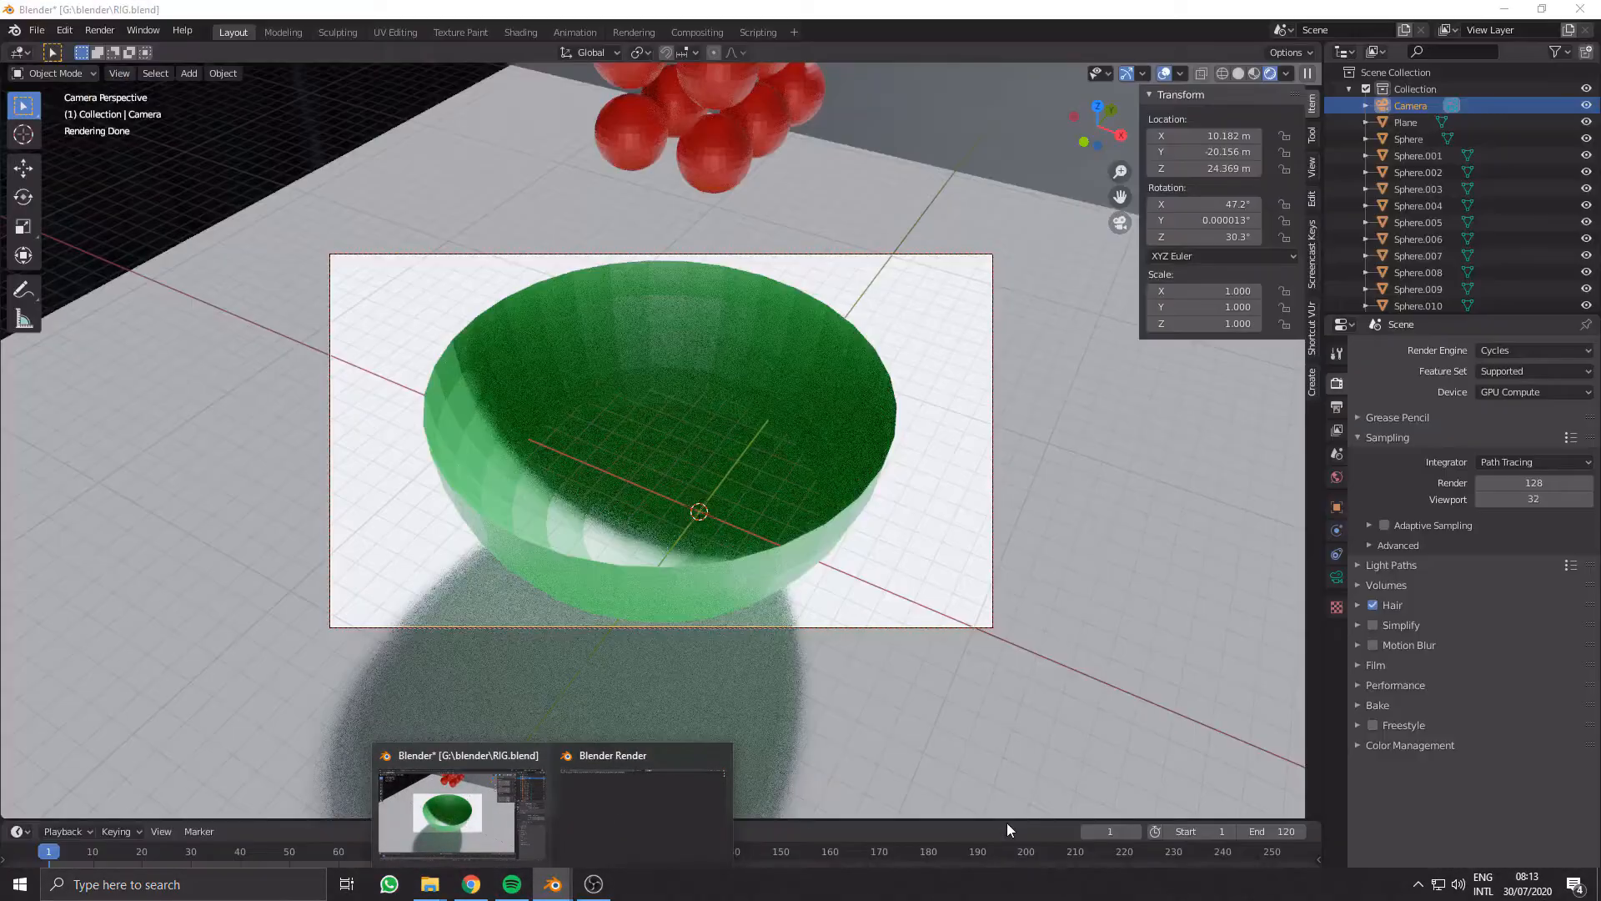
click(479, 818)
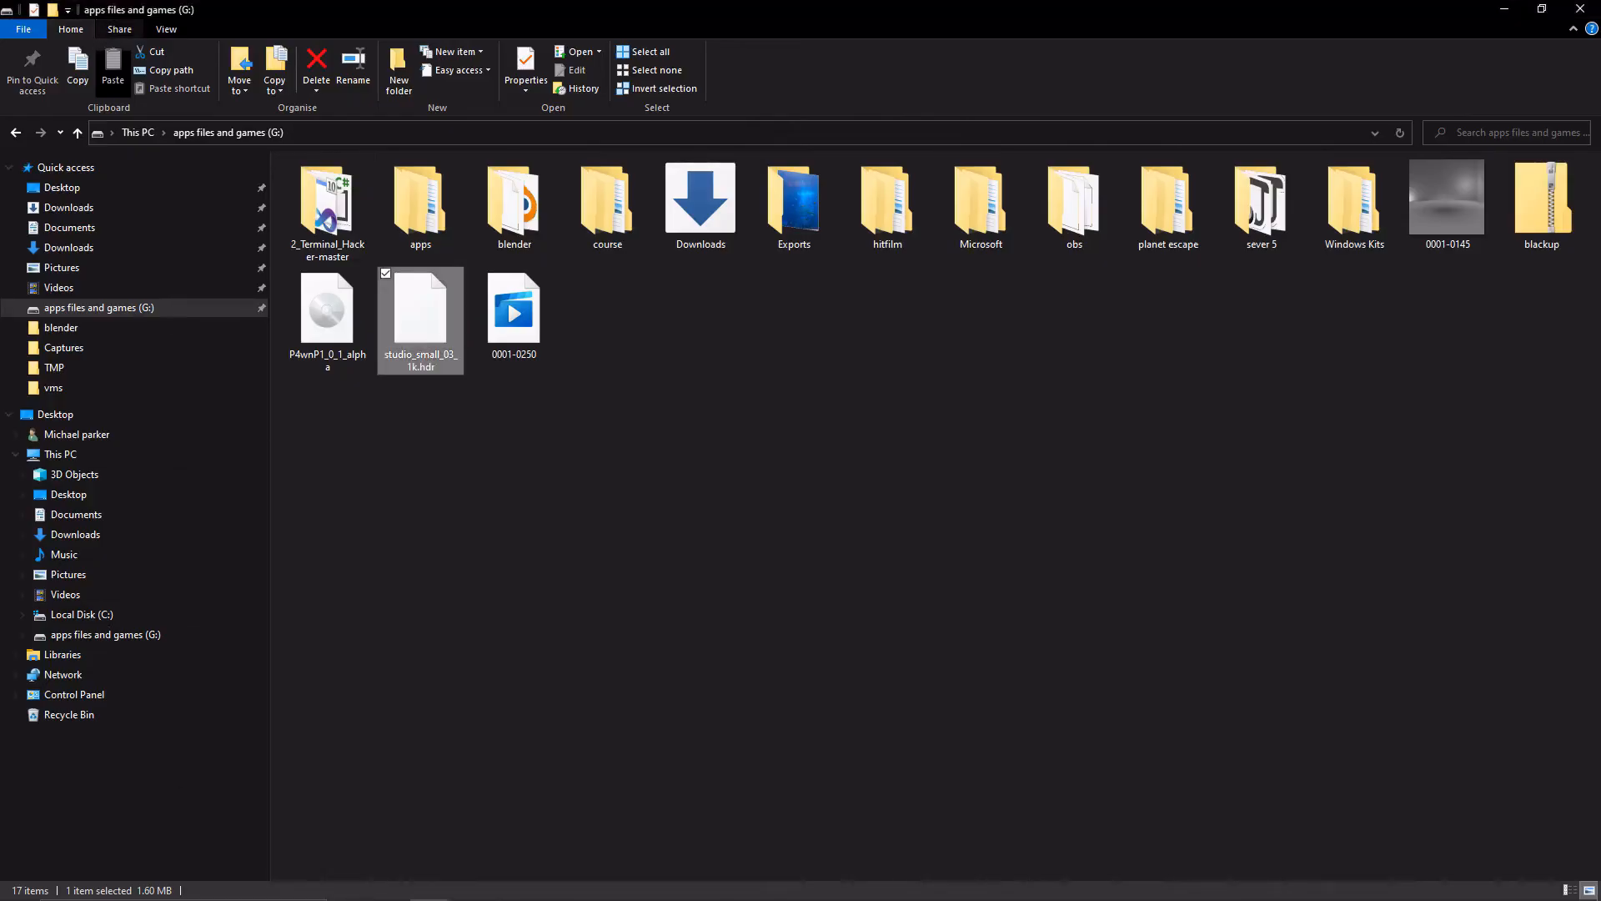
Switch back to Blender and restart the animation render with the shortened frame range
click(544, 891)
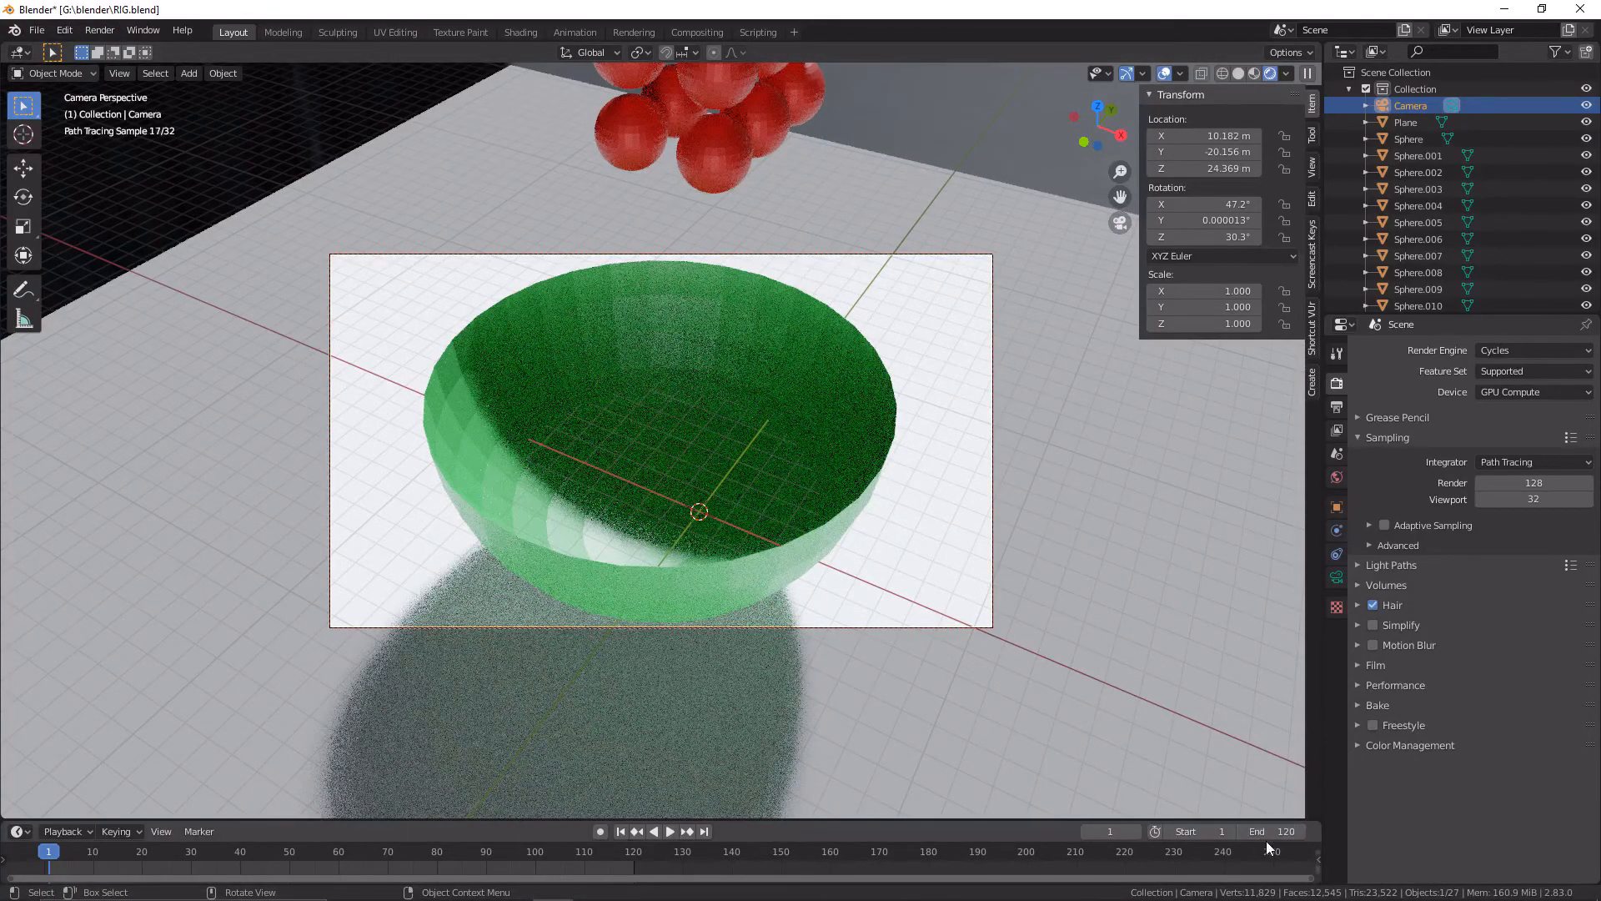
click(100, 30)
click(144, 70)
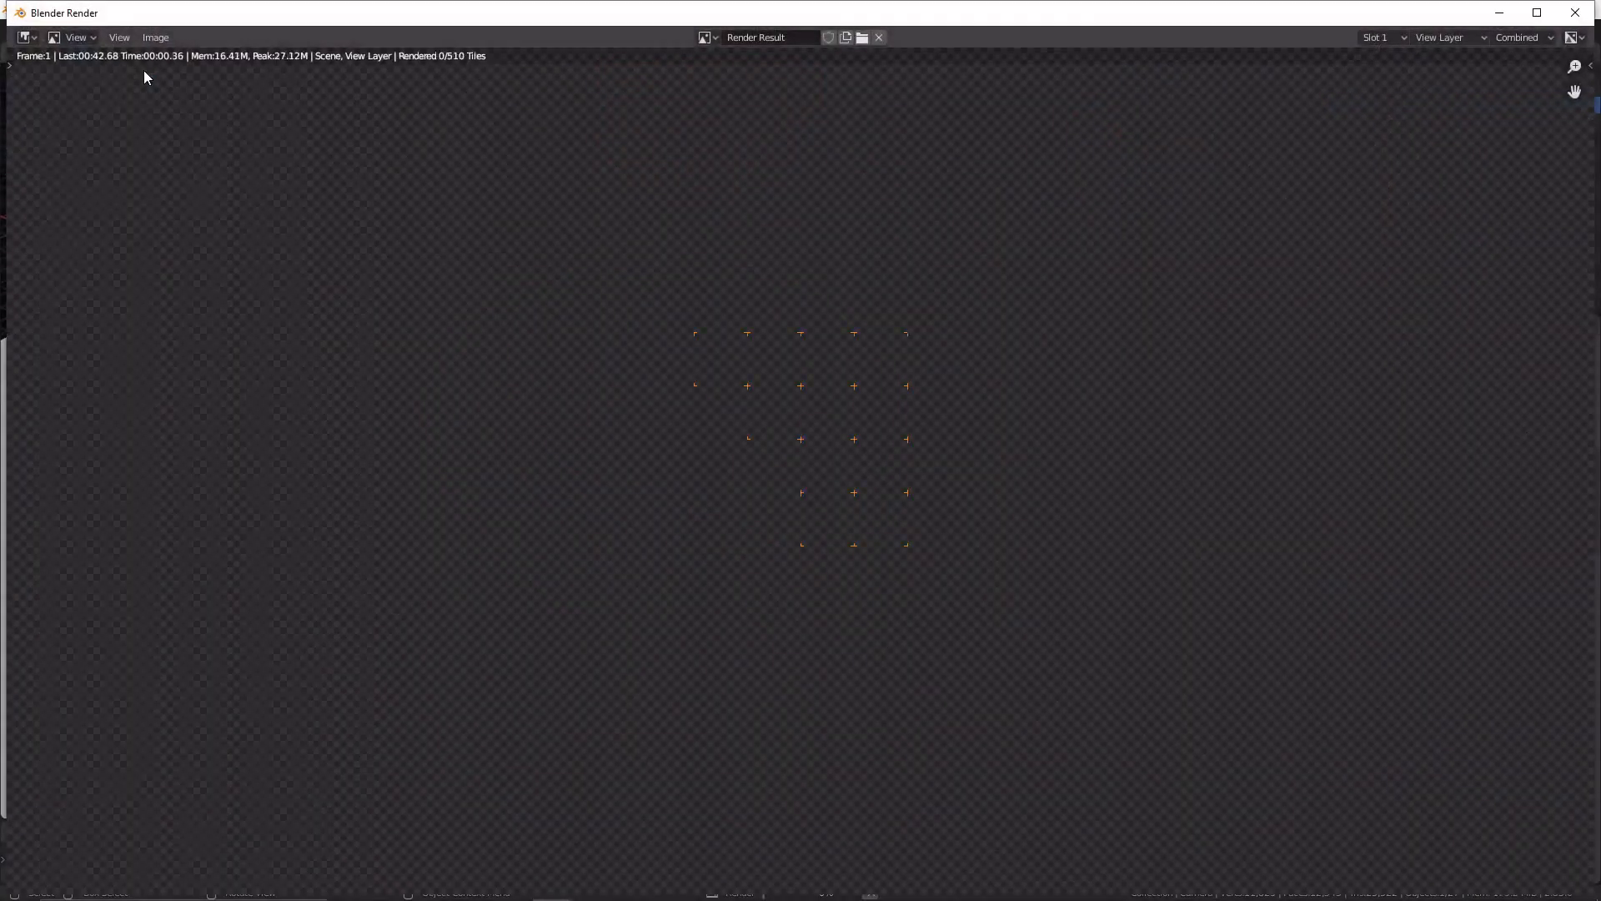